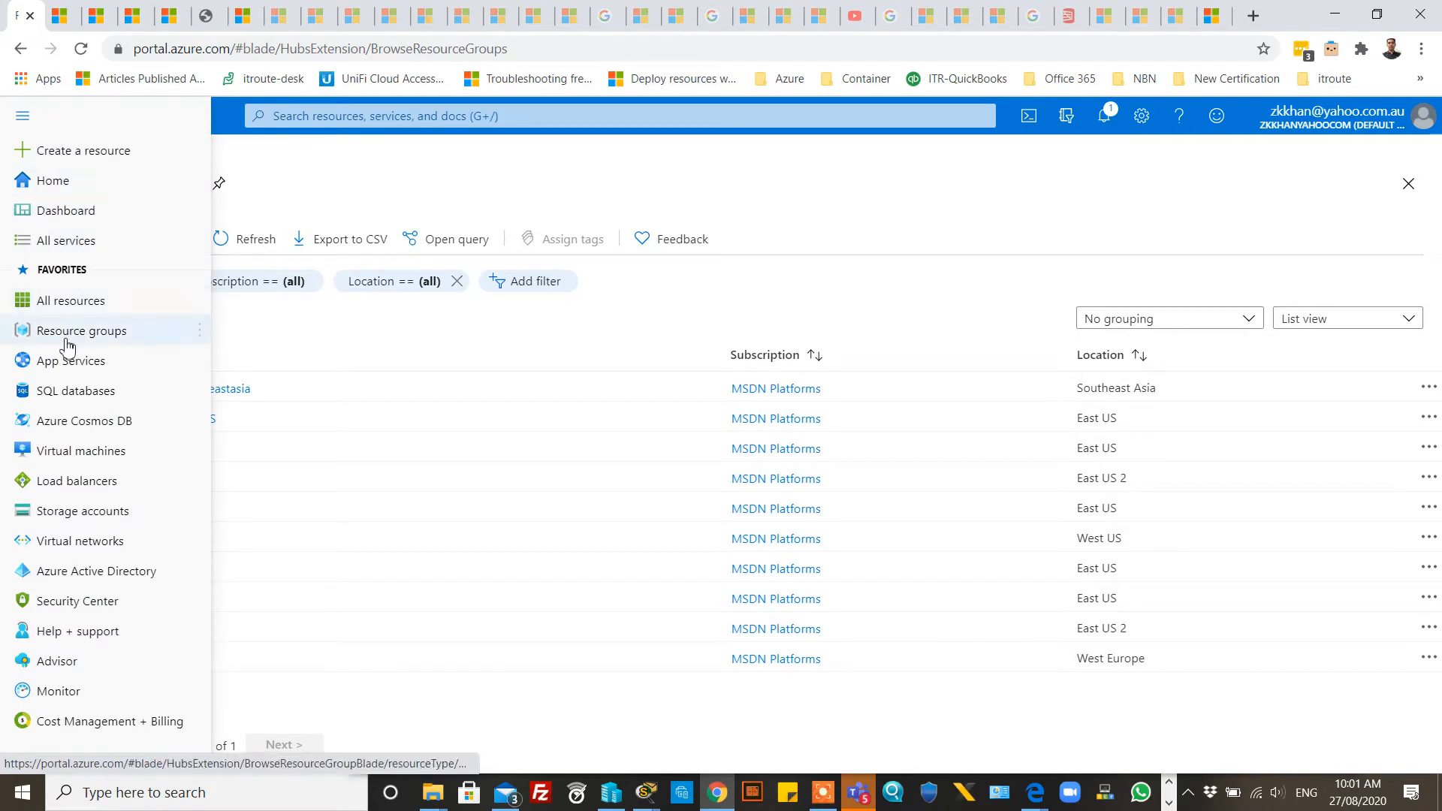
# Step: Search the portal for "app service" and open the App Service plans list
pyautogui.click(60, 240)
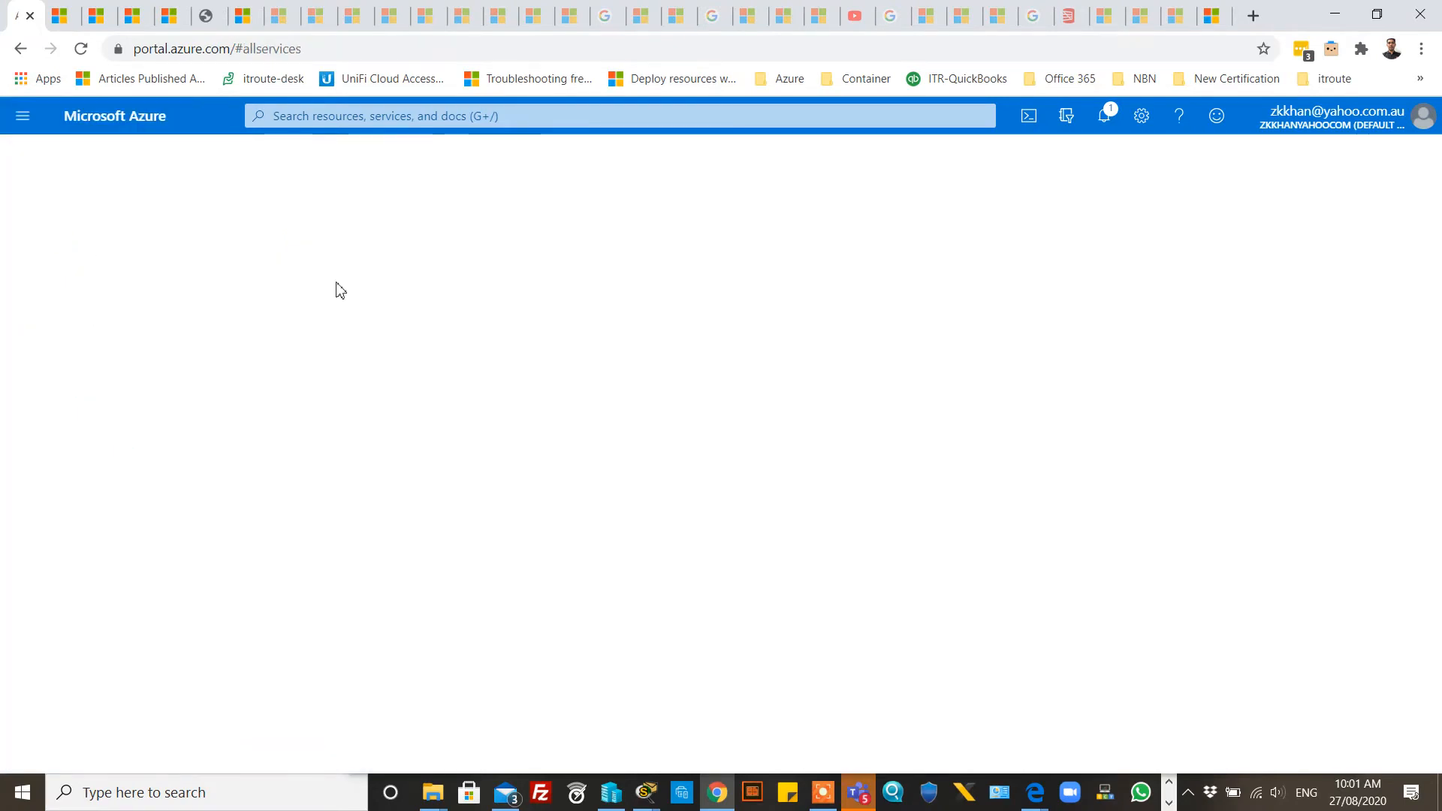
pyautogui.moveTo(335, 290)
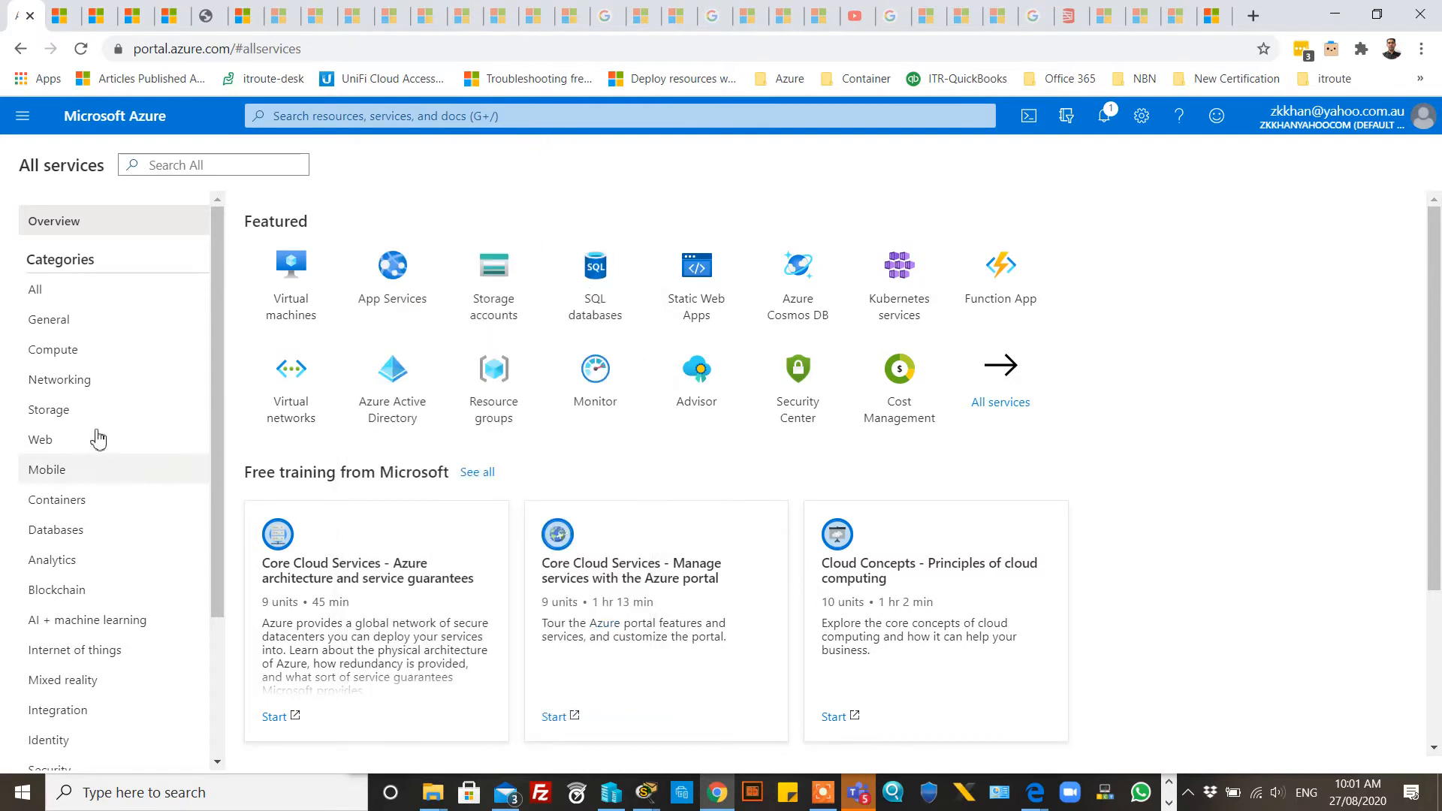
pyautogui.click(379, 118)
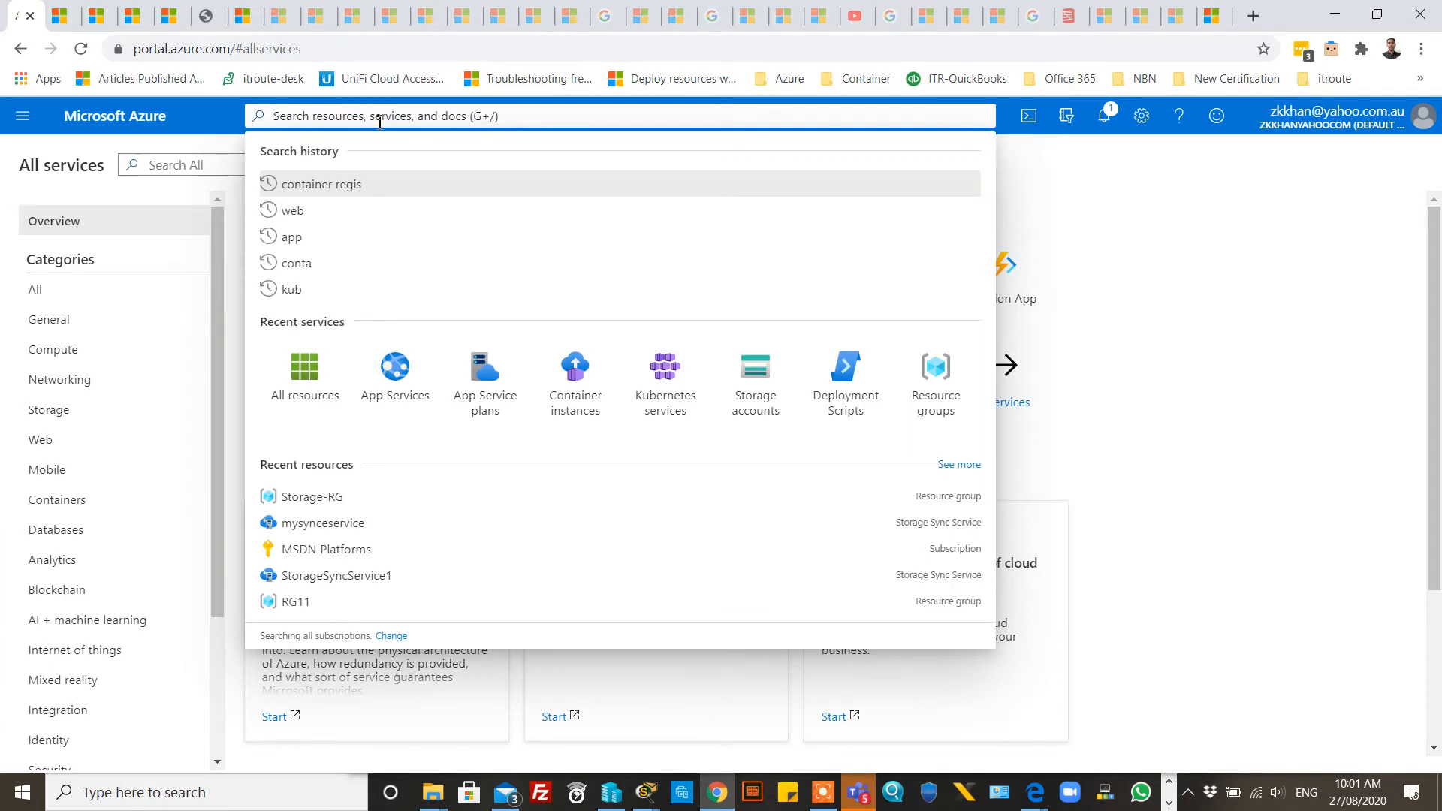
pyautogui.write('app')
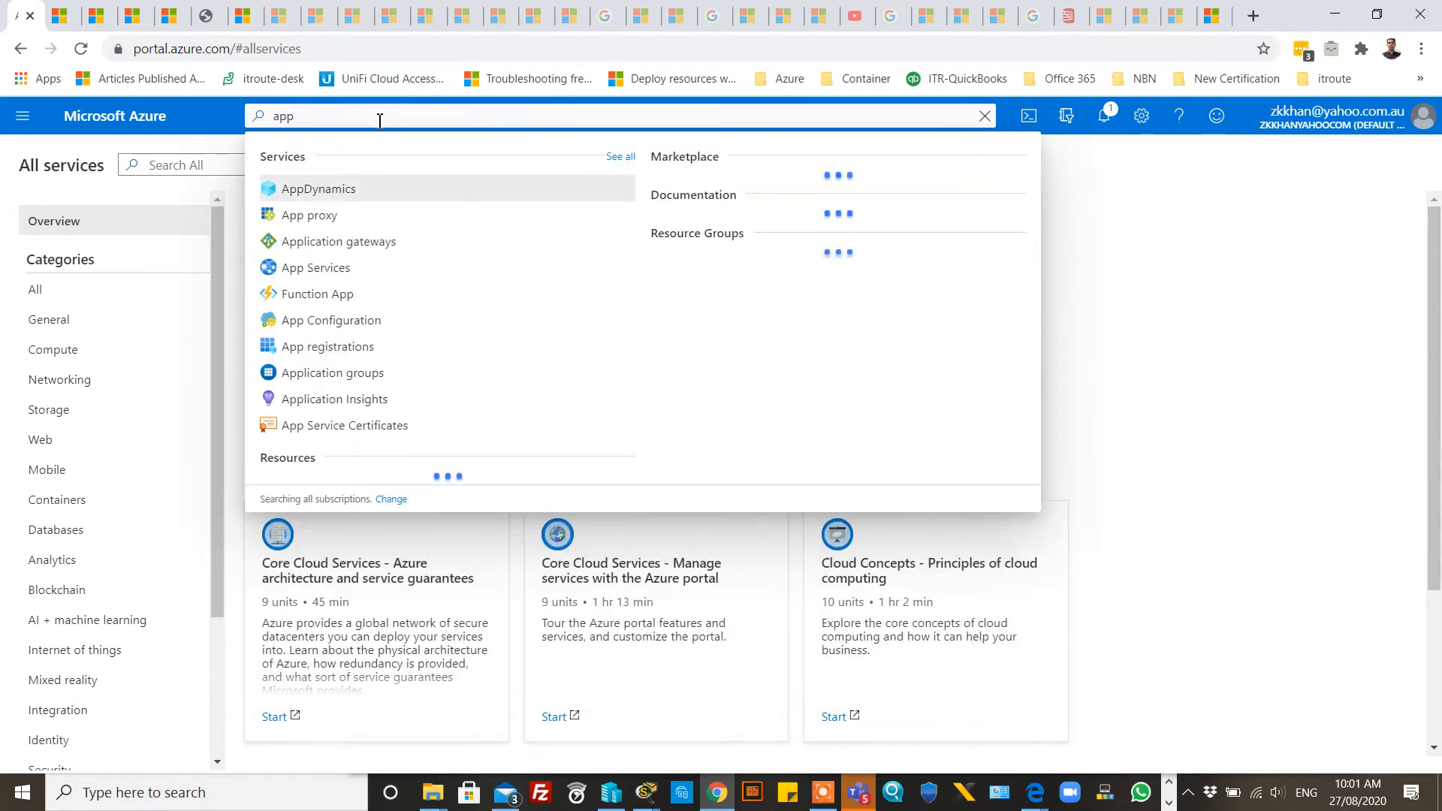
pyautogui.write(' servi')
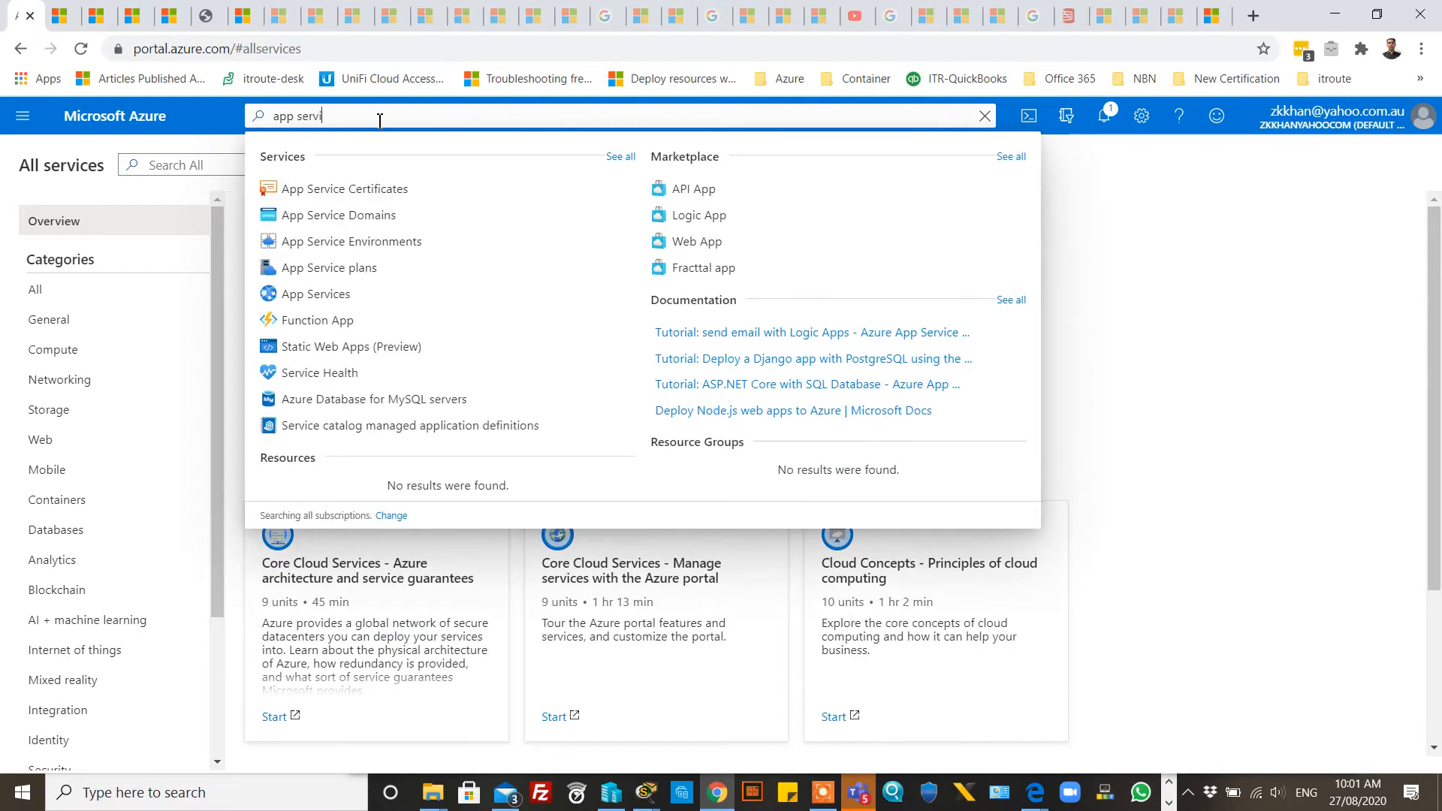
pyautogui.write('ce')
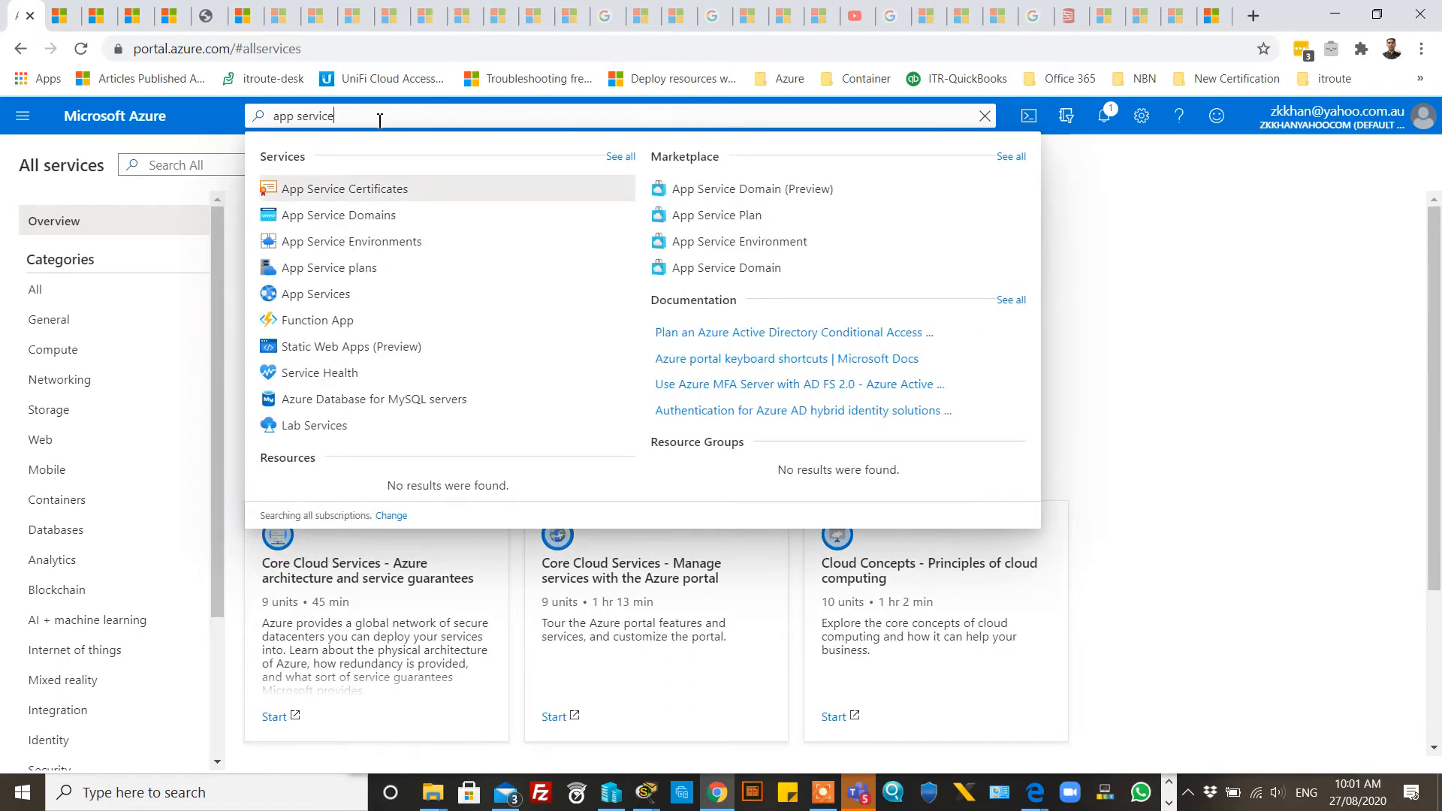
pyautogui.click(369, 274)
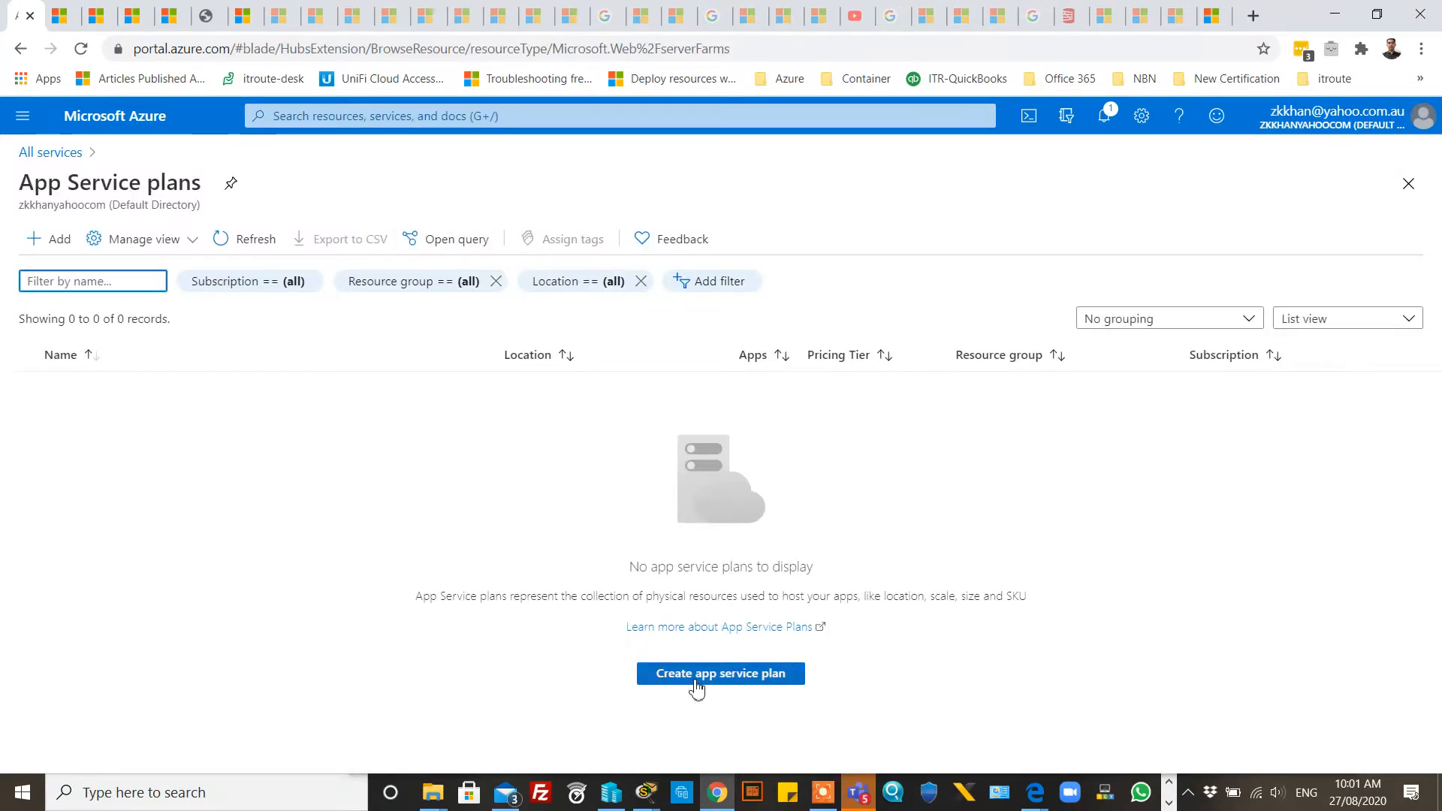
# Step: Start creating an App Service plan and add a new resource group named apprg for it
pyautogui.click(736, 684)
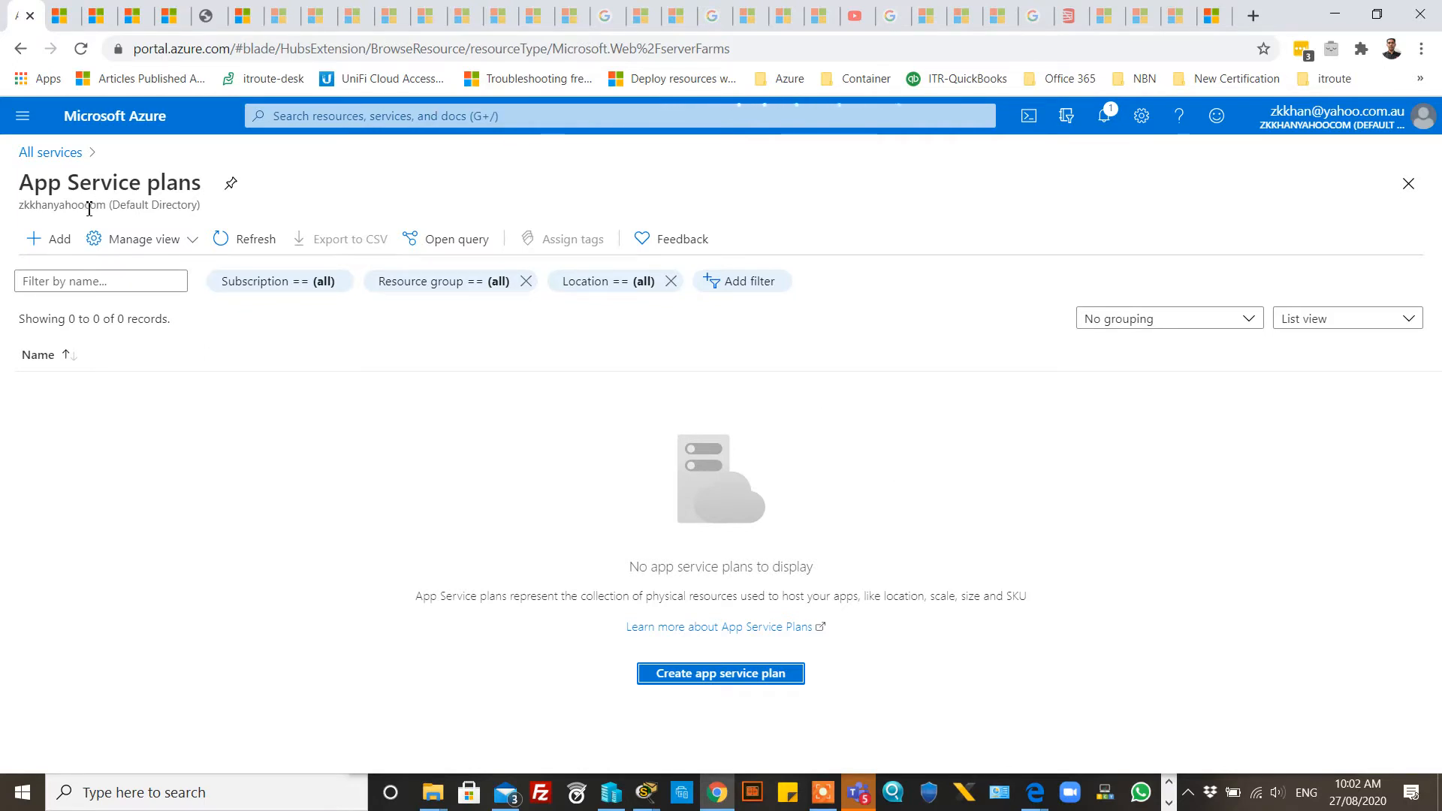
pyautogui.click(227, 241)
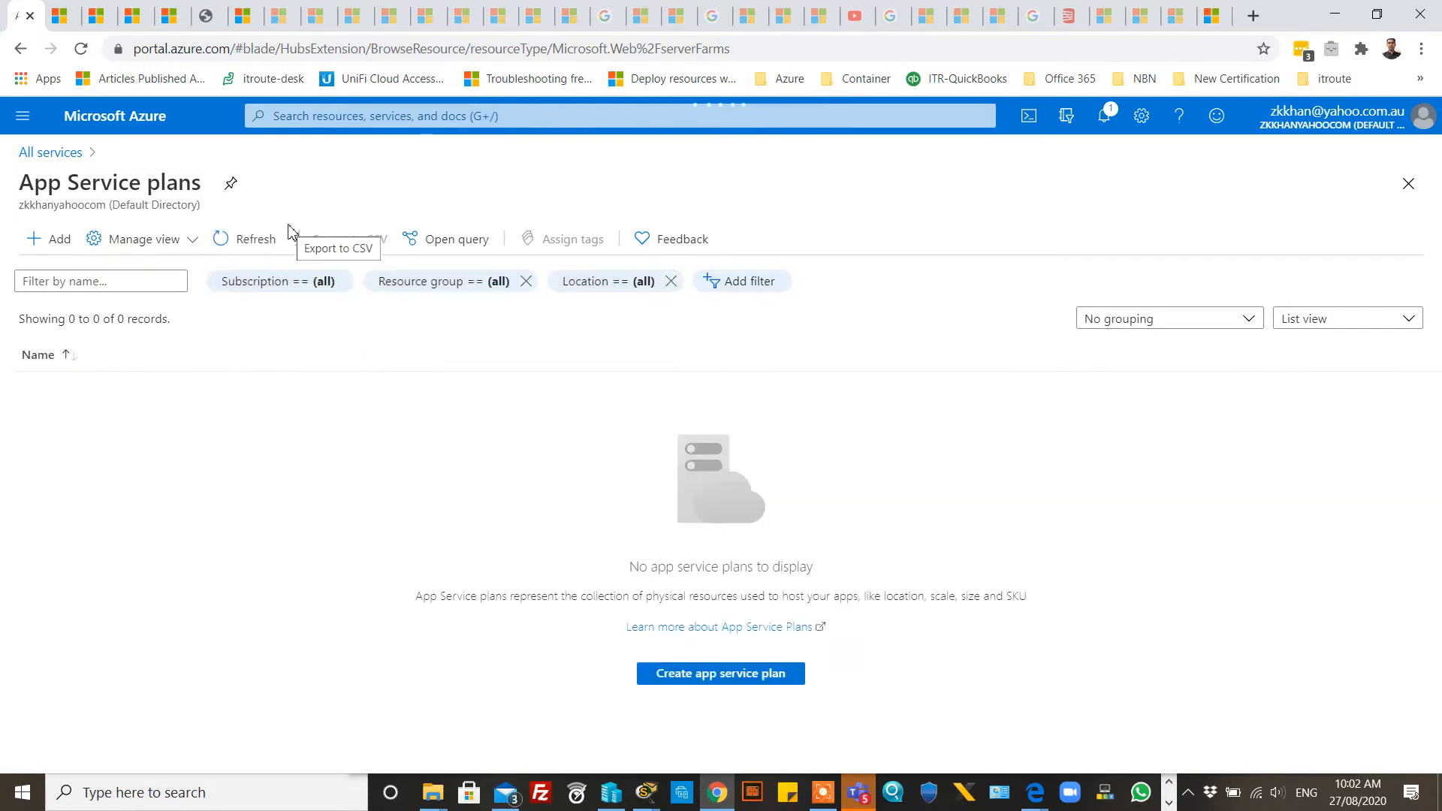
pyautogui.click(756, 687)
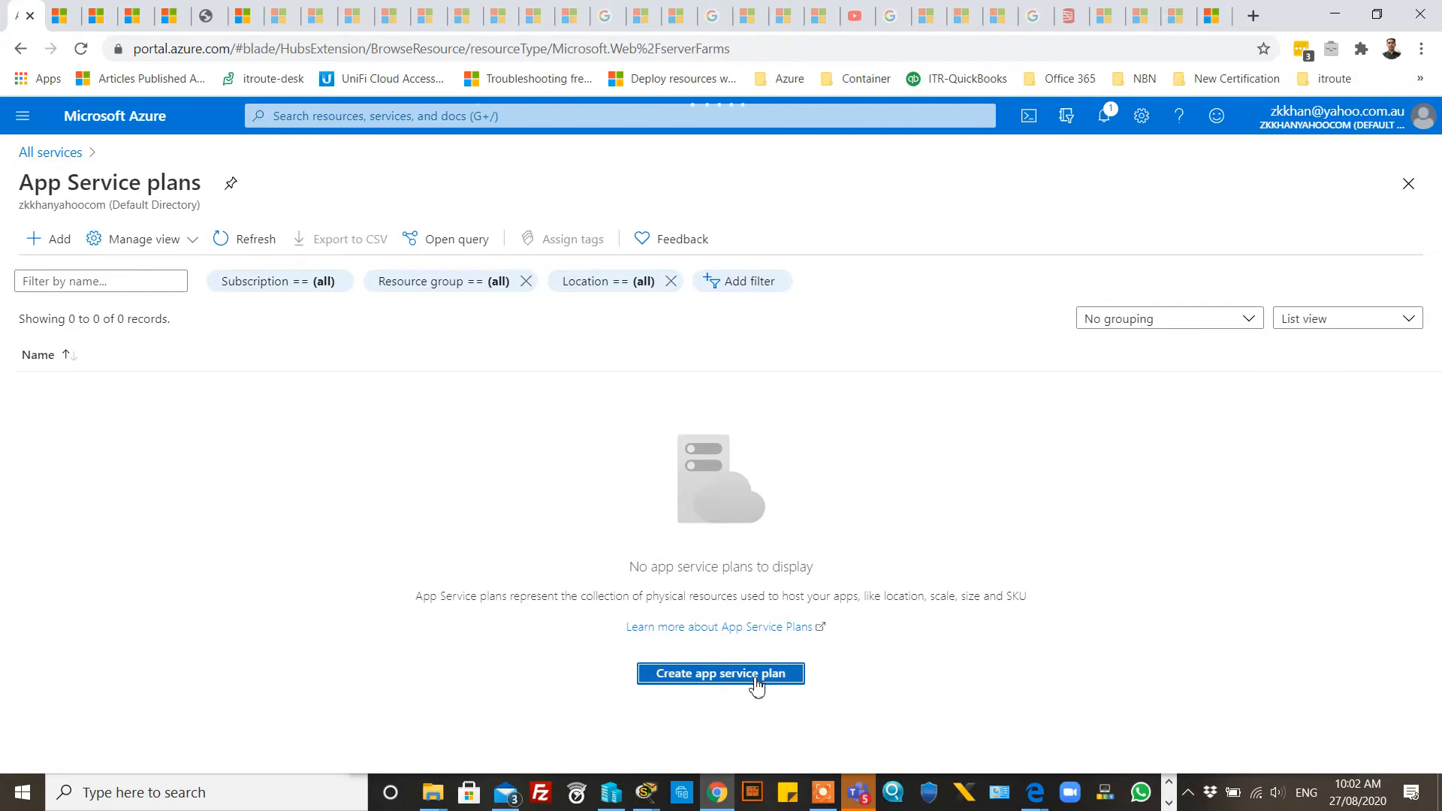
pyautogui.click(692, 676)
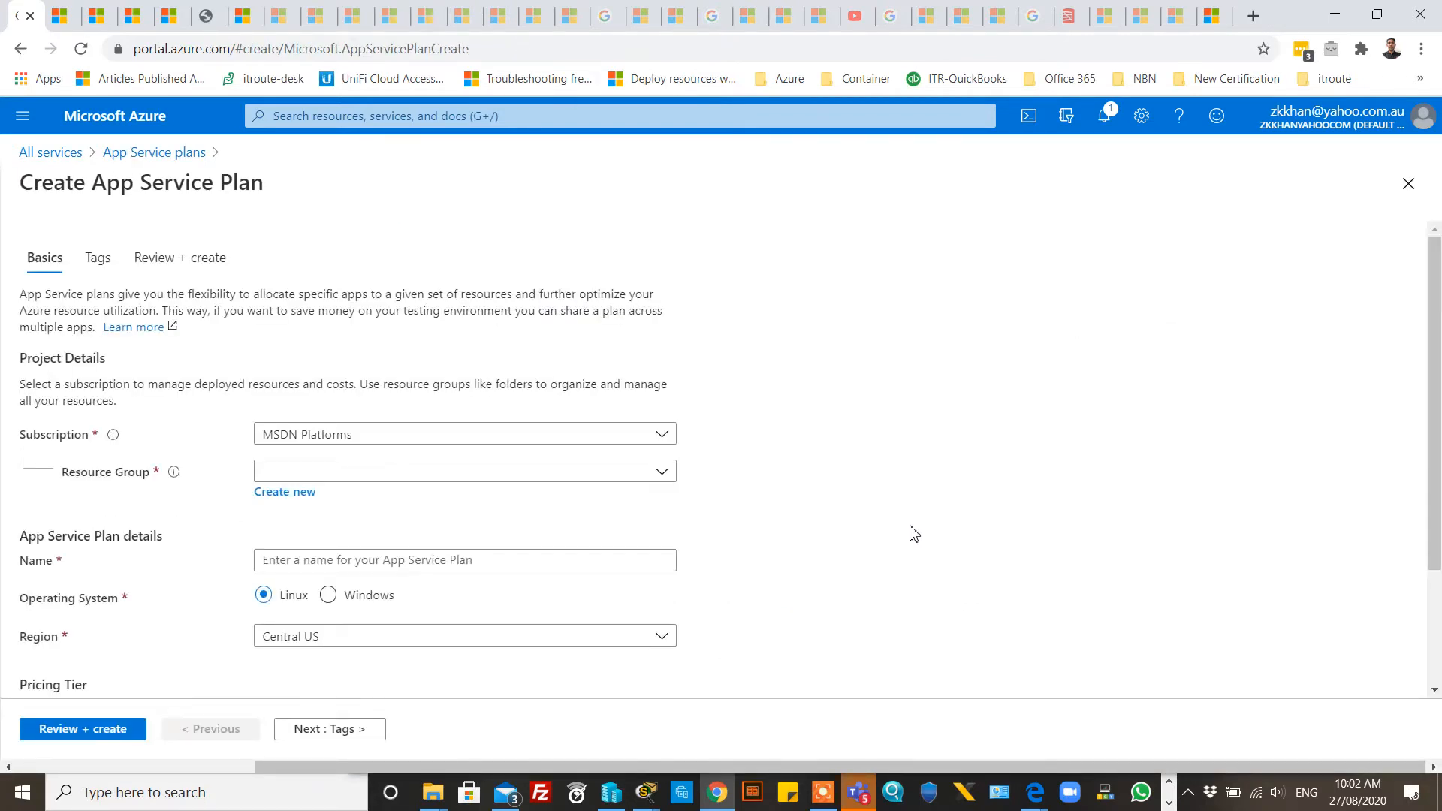
pyautogui.scroll(-1, 858, 428)
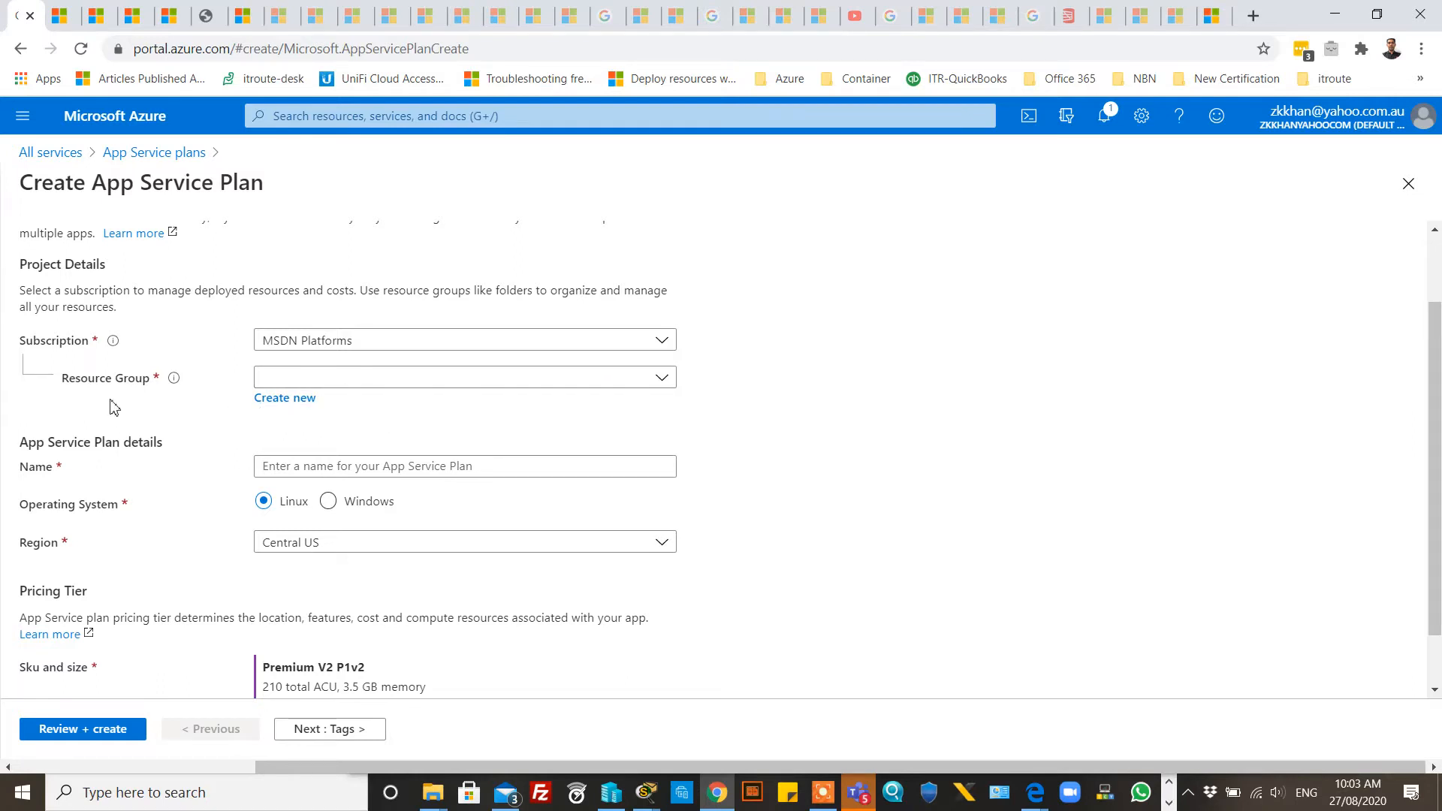
pyautogui.click(284, 400)
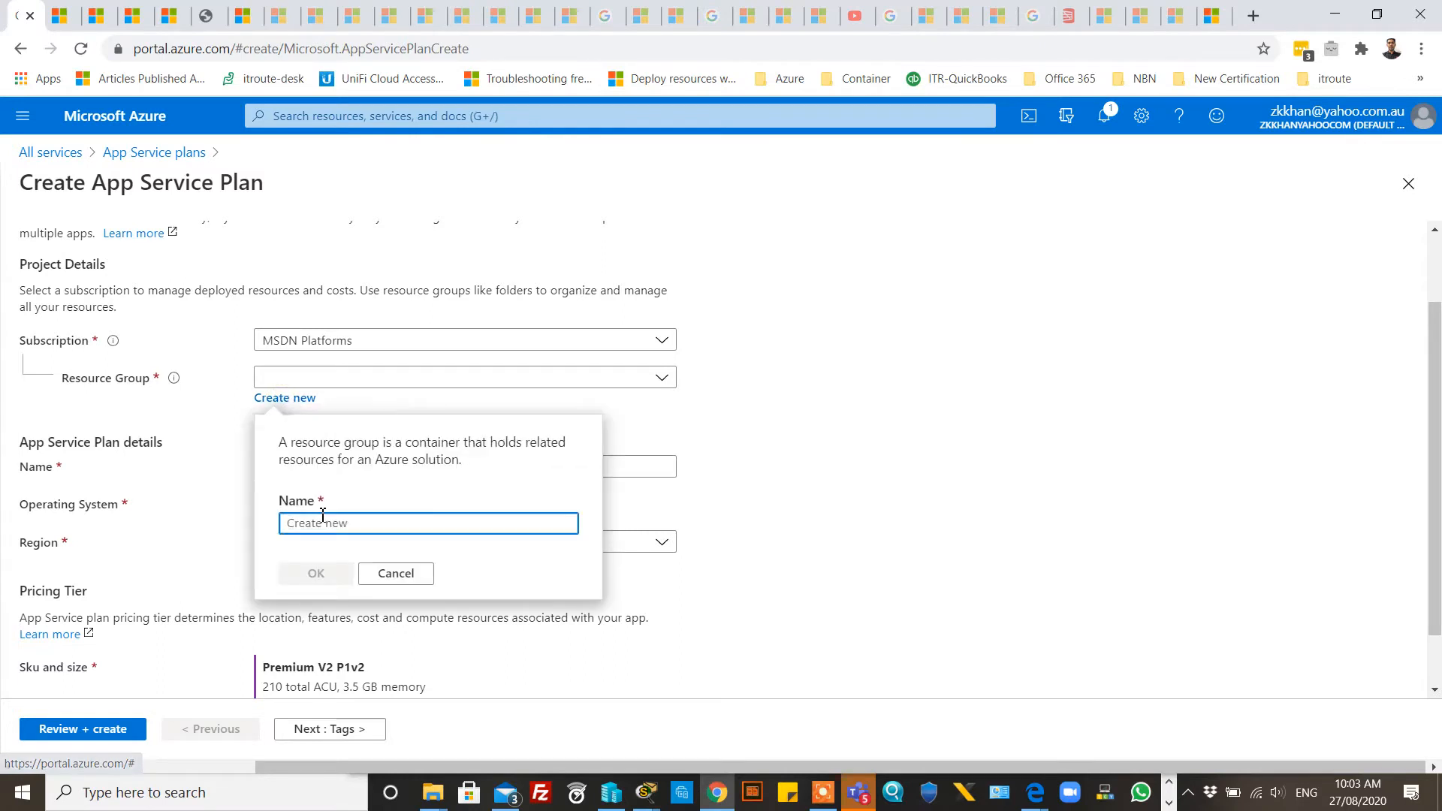
pyautogui.write('app')
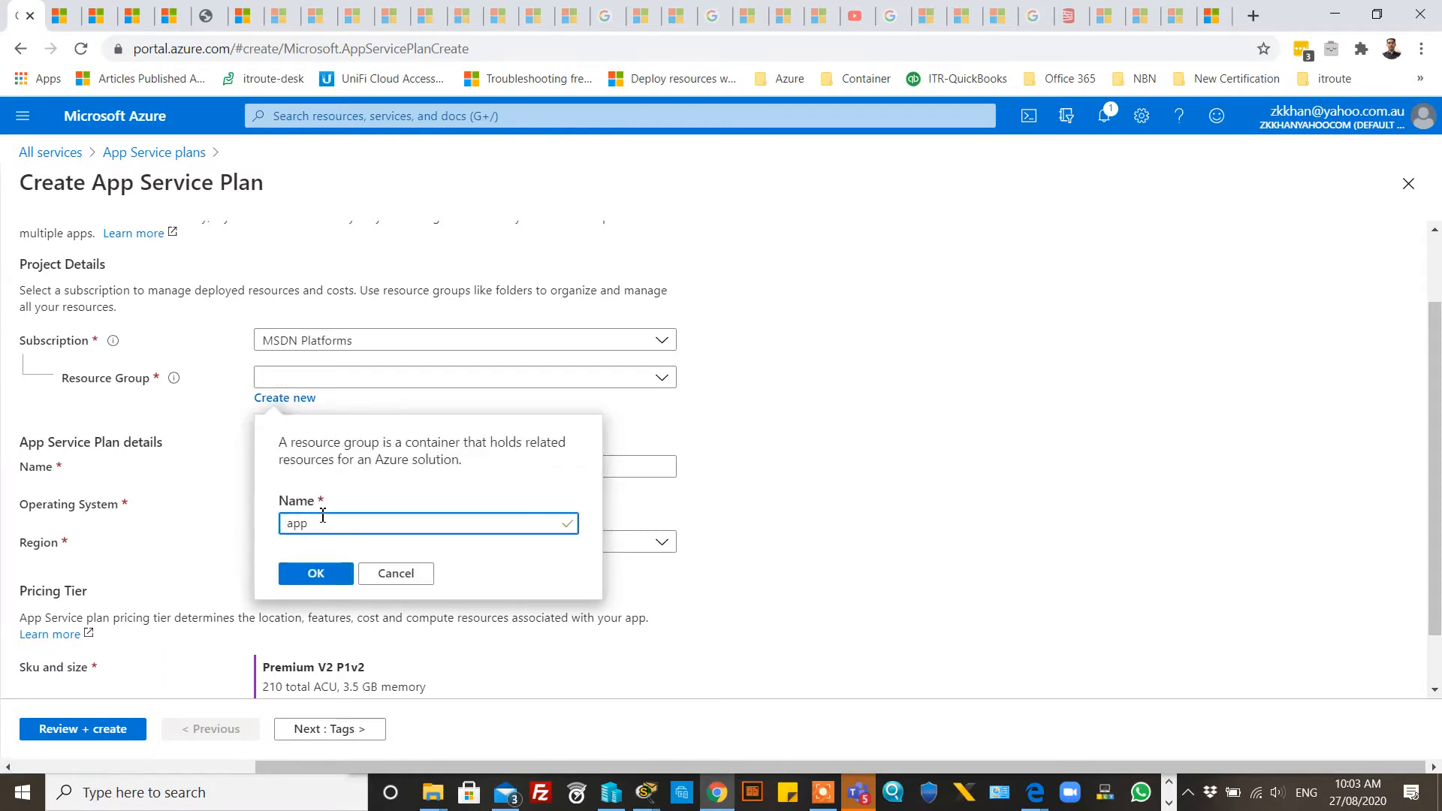
pyautogui.write('-')
pyautogui.click(310, 575)
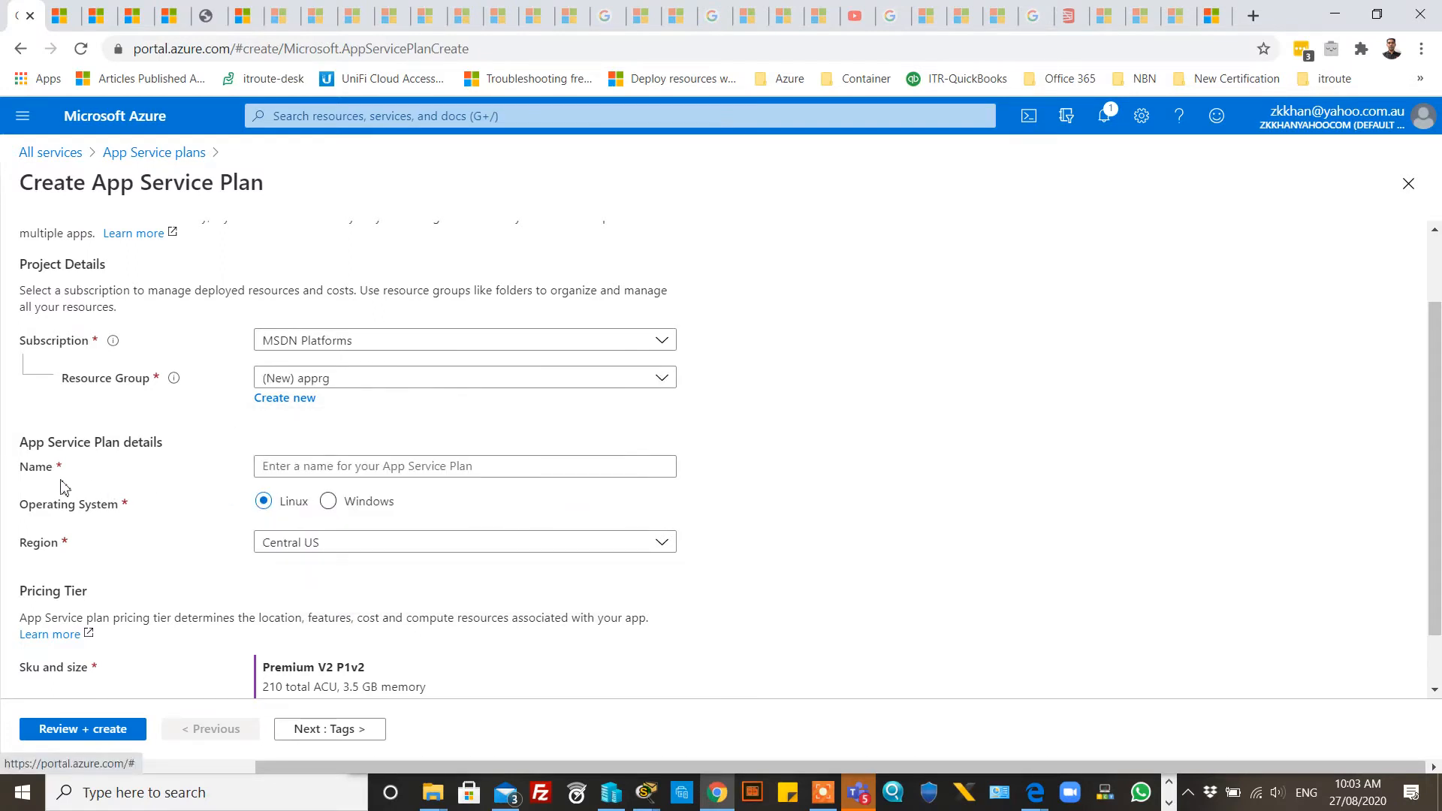
# Step: Name the App Service plan zappserviceplan1
pyautogui.click(304, 467)
pyautogui.write('mya')
pyautogui.press('BackSpace')
pyautogui.press('BackSpace')
pyautogui.press('BackSpace')
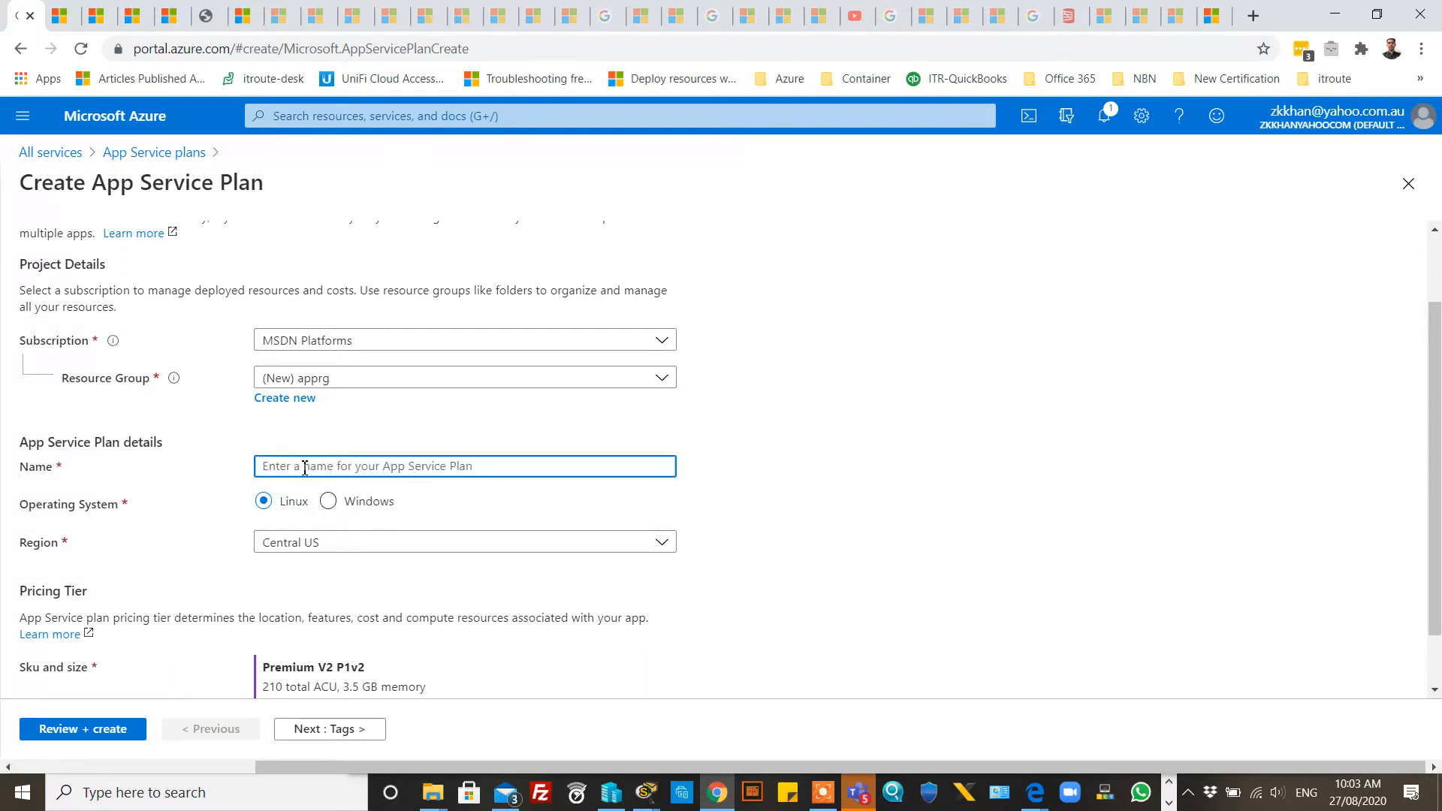
pyautogui.write('zapp')
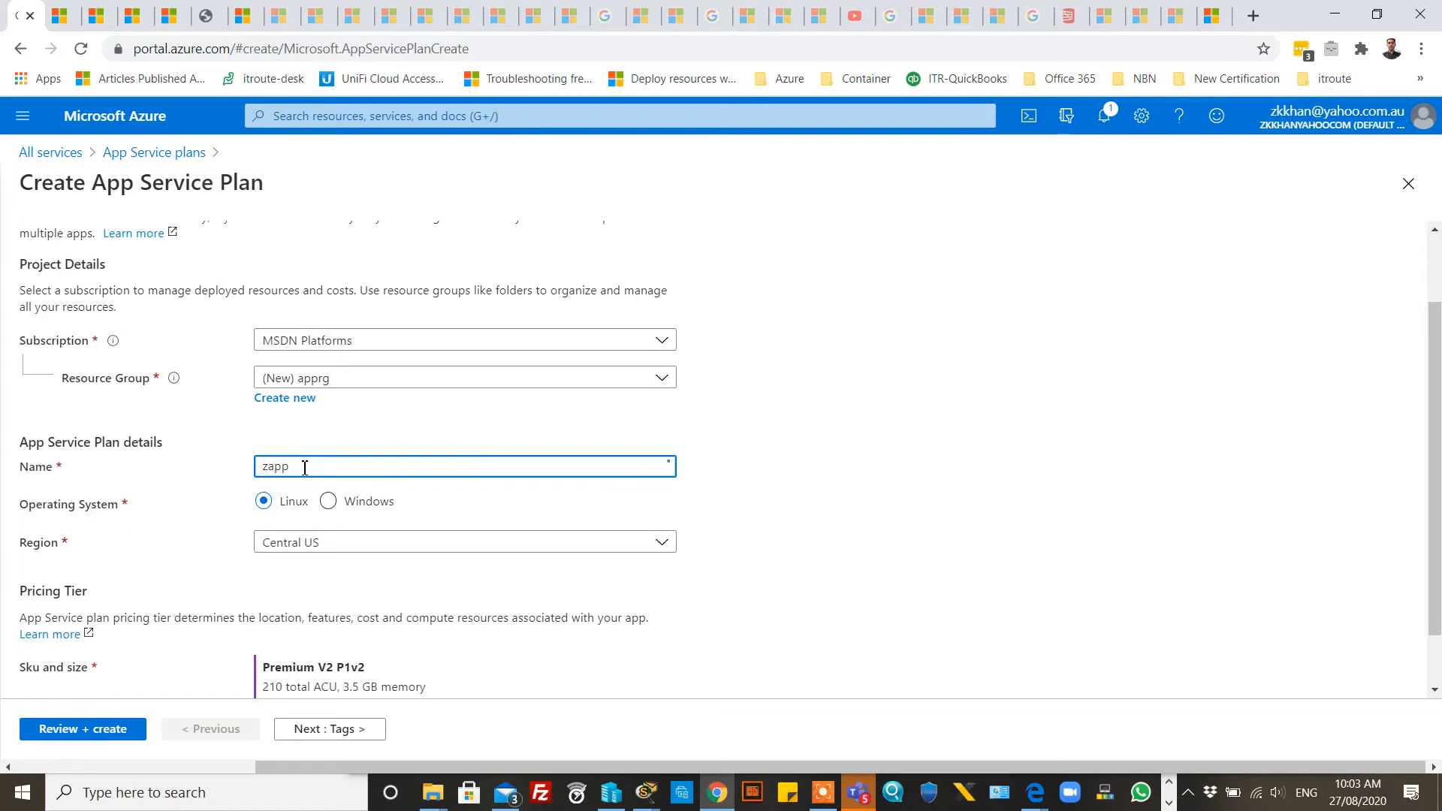
pyautogui.write('service1plan1')
pyautogui.click(781, 476)
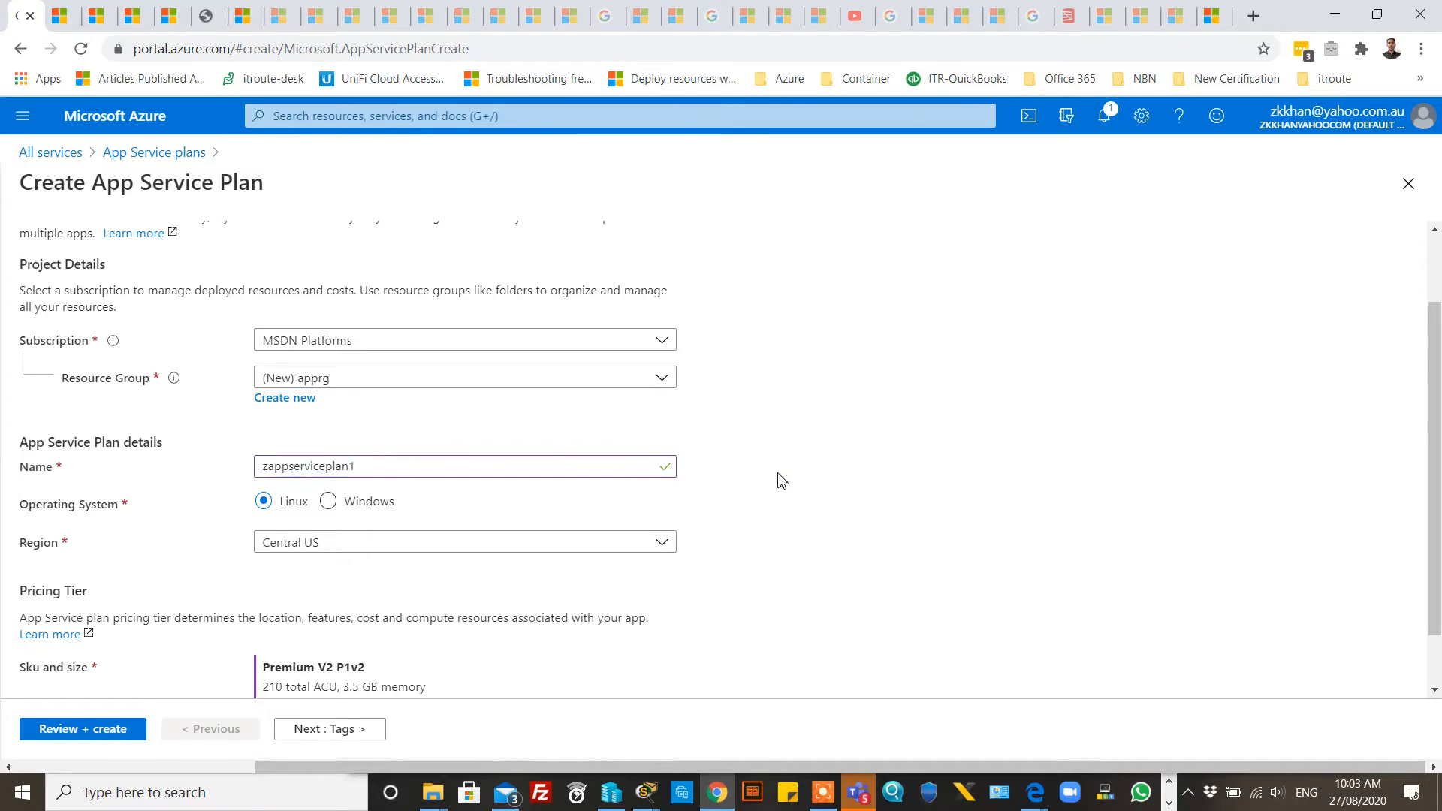
# Step: Check the operating system choices and the list of available regions, leaving Linux and Central US selected
pyautogui.scroll(-1, 779, 481)
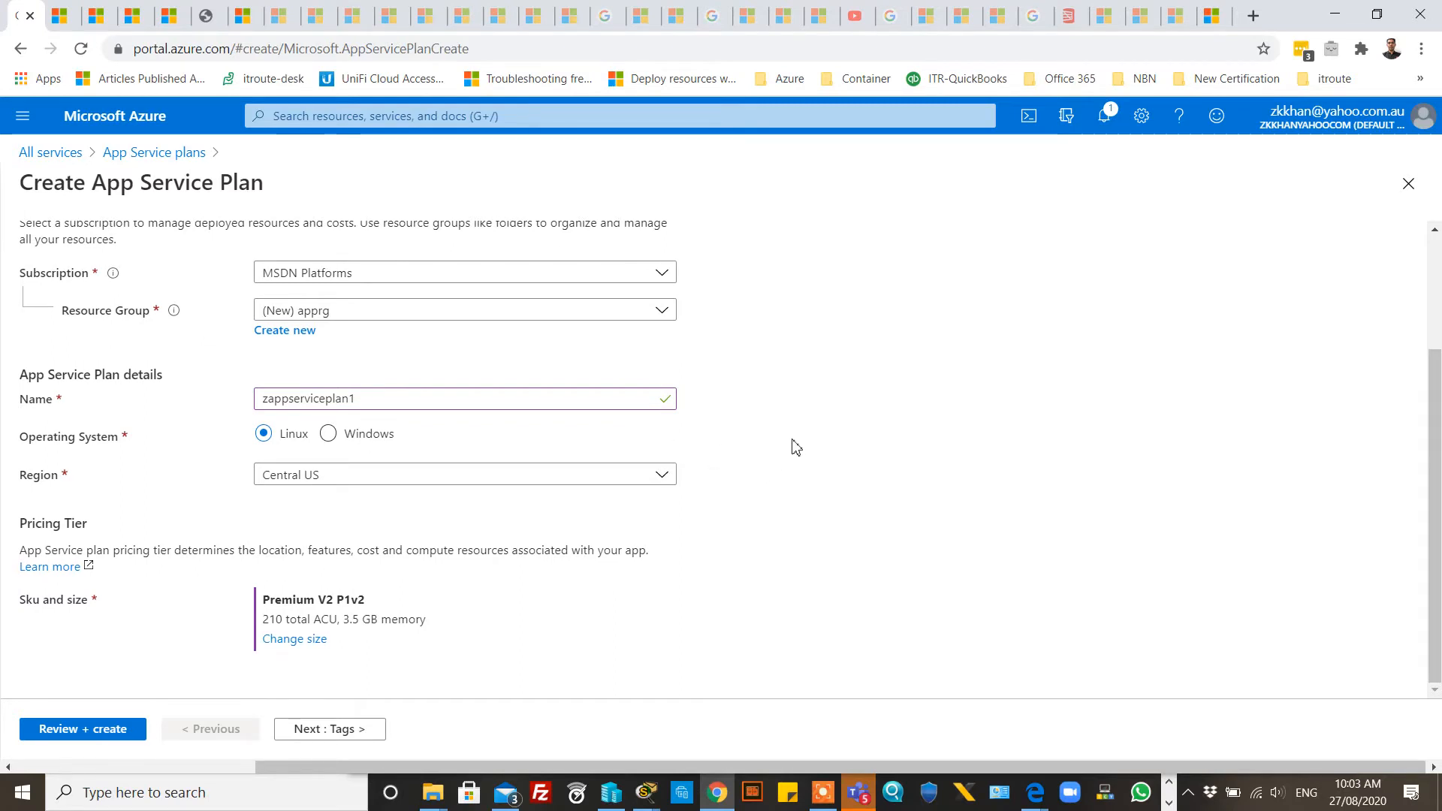
pyautogui.click(329, 435)
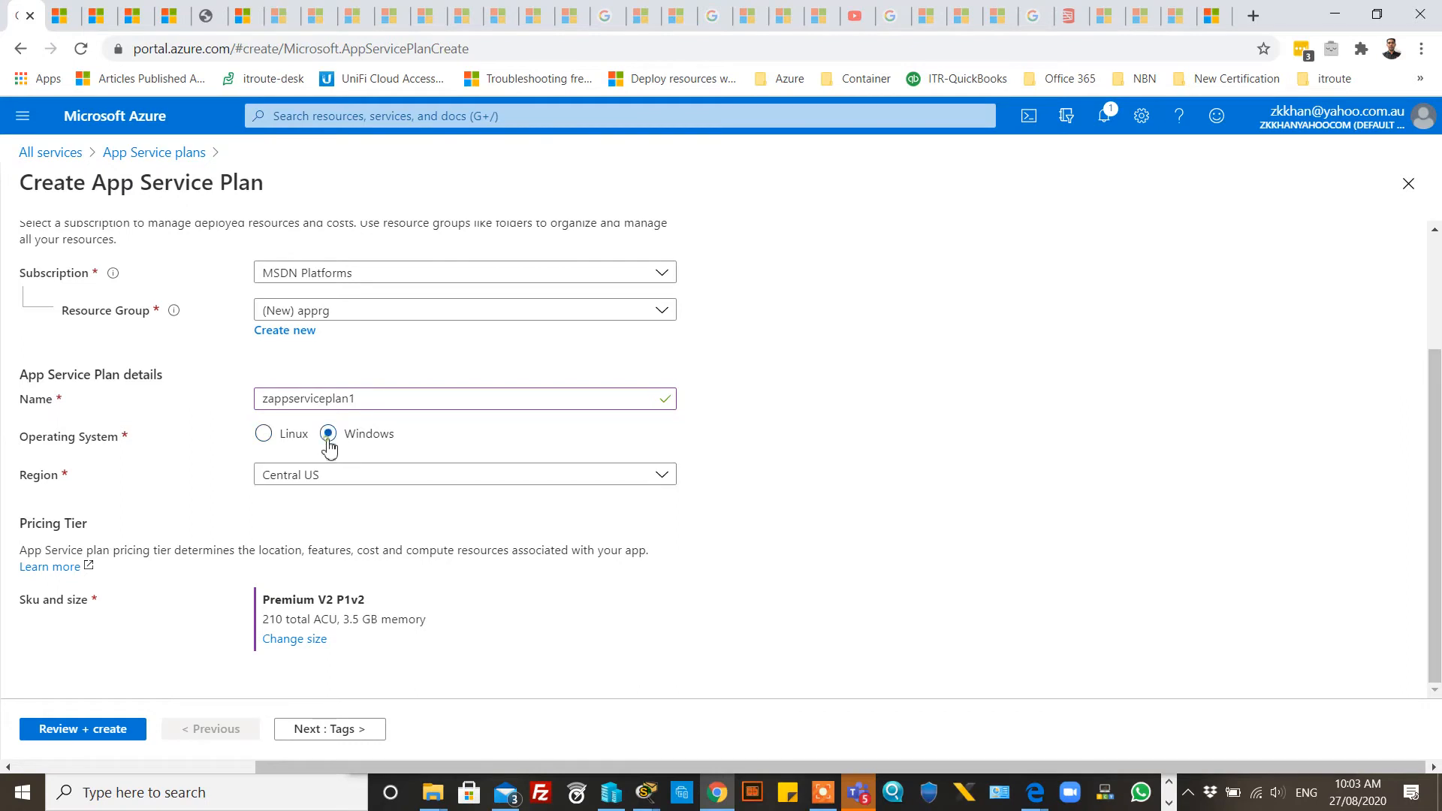
pyautogui.click(263, 436)
pyautogui.click(406, 485)
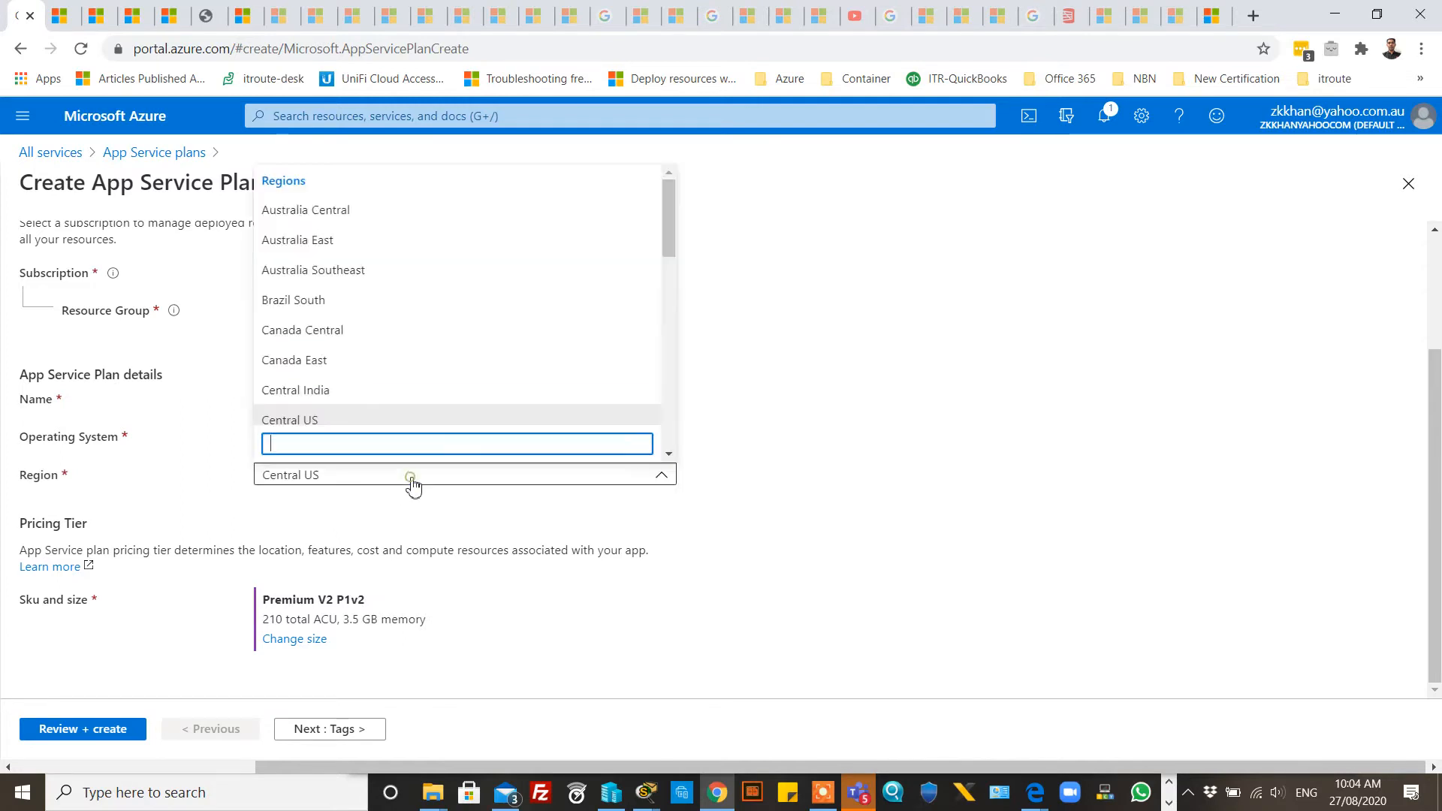
pyautogui.moveTo(669, 241); pyautogui.dragTo(635, 434)
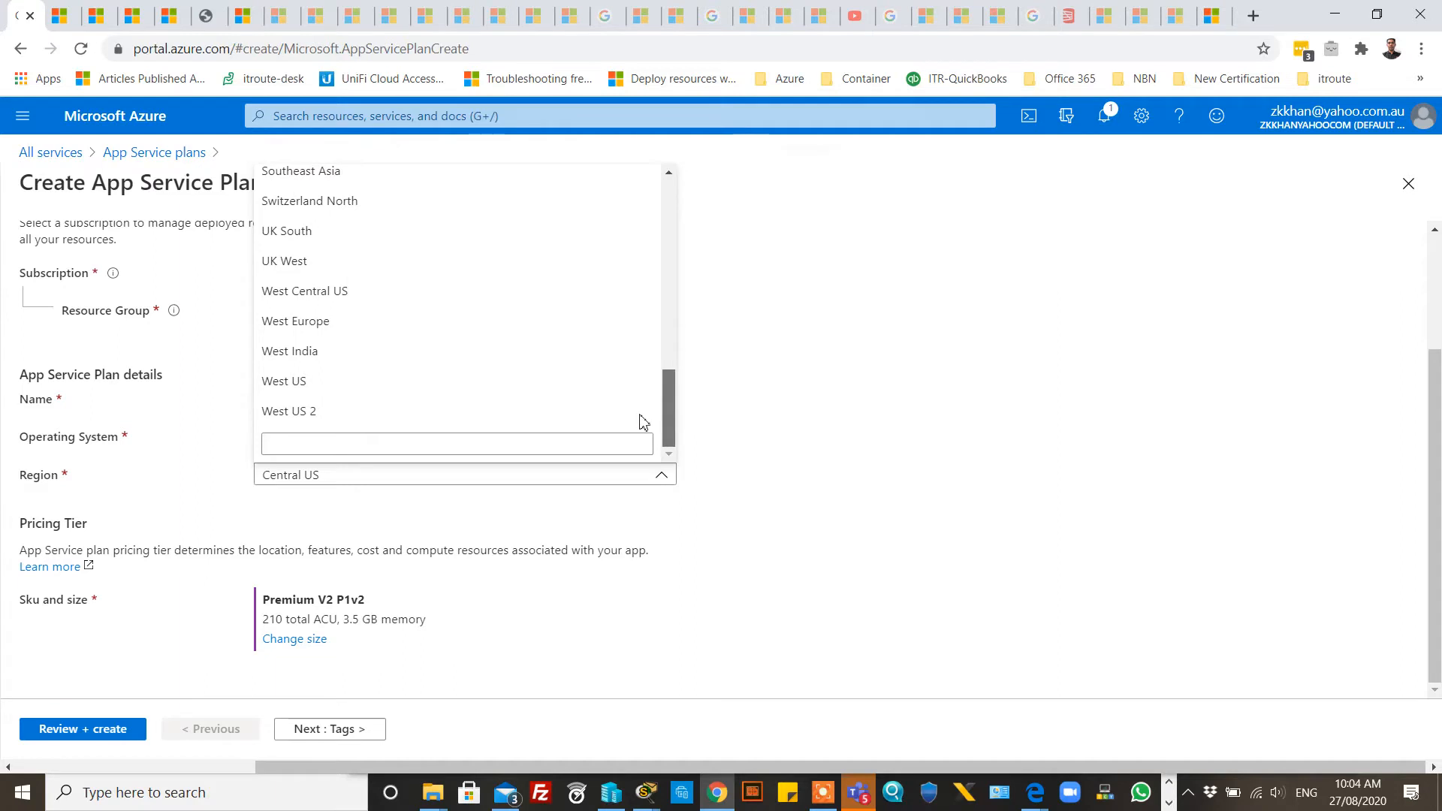
pyautogui.press('Escape')
pyautogui.click(884, 154)
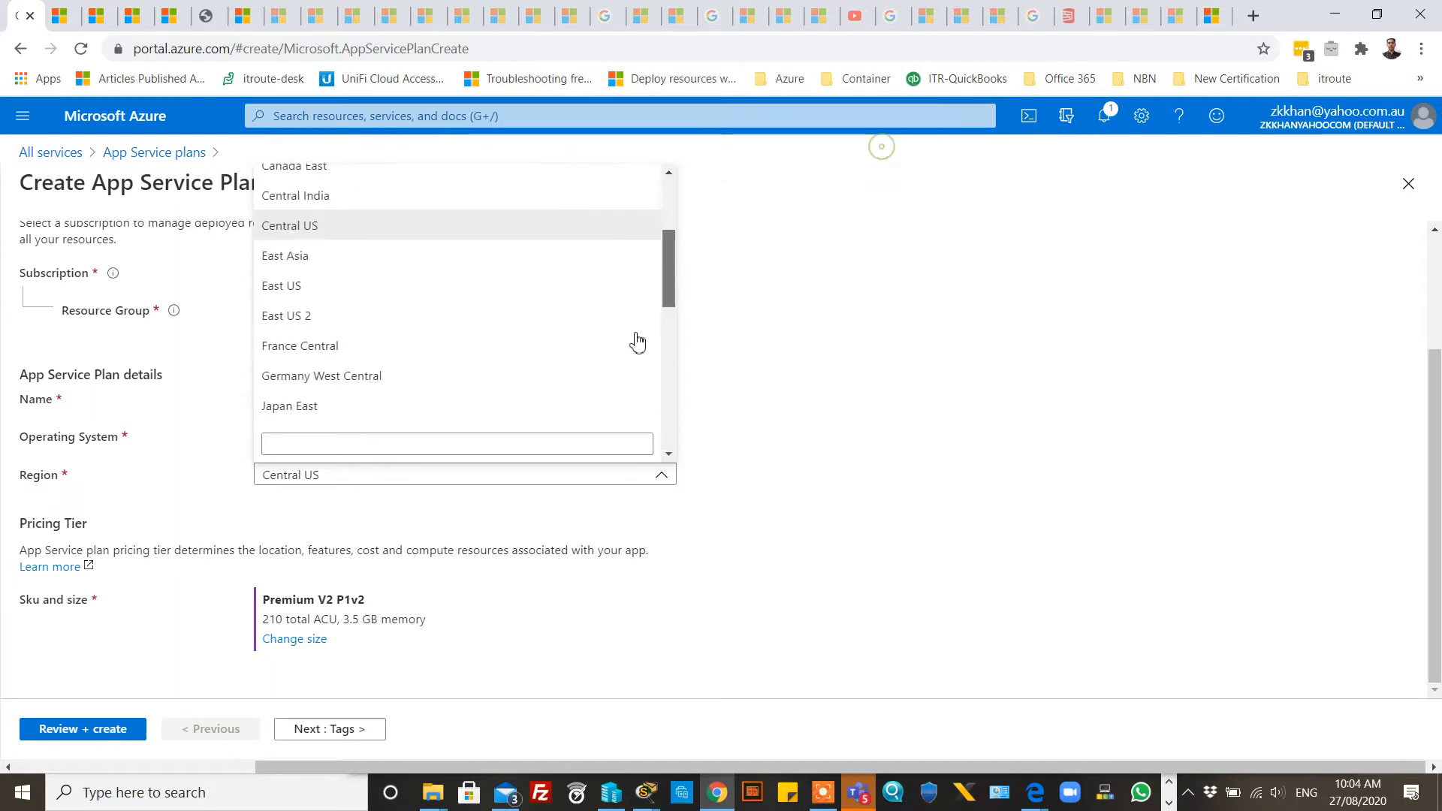
pyautogui.click(934, 461)
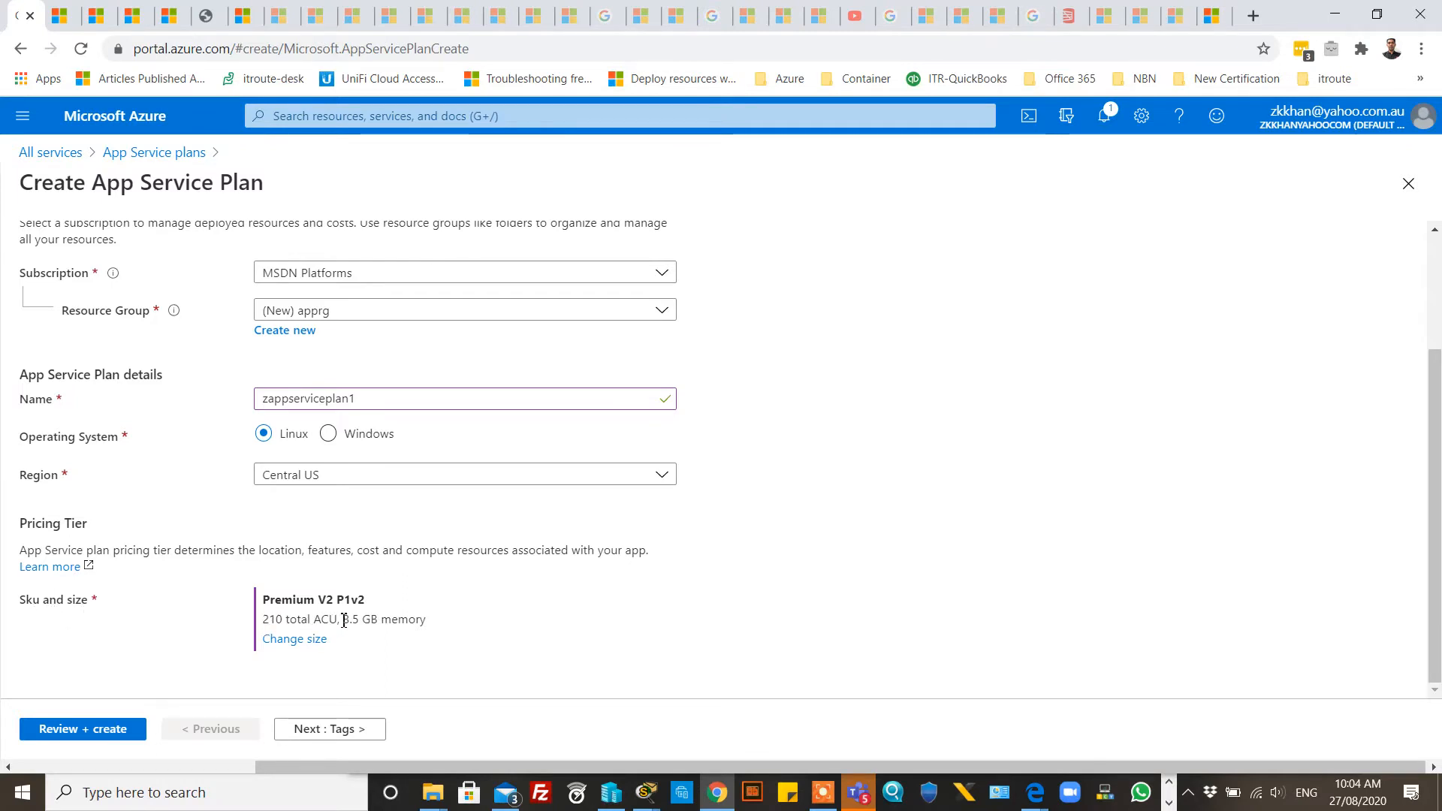
# Step: Examine the Dev / Test, Production and Isolated pricing tiers for the plan's size, and leave the Spec Picker without applying any
pyautogui.click(290, 640)
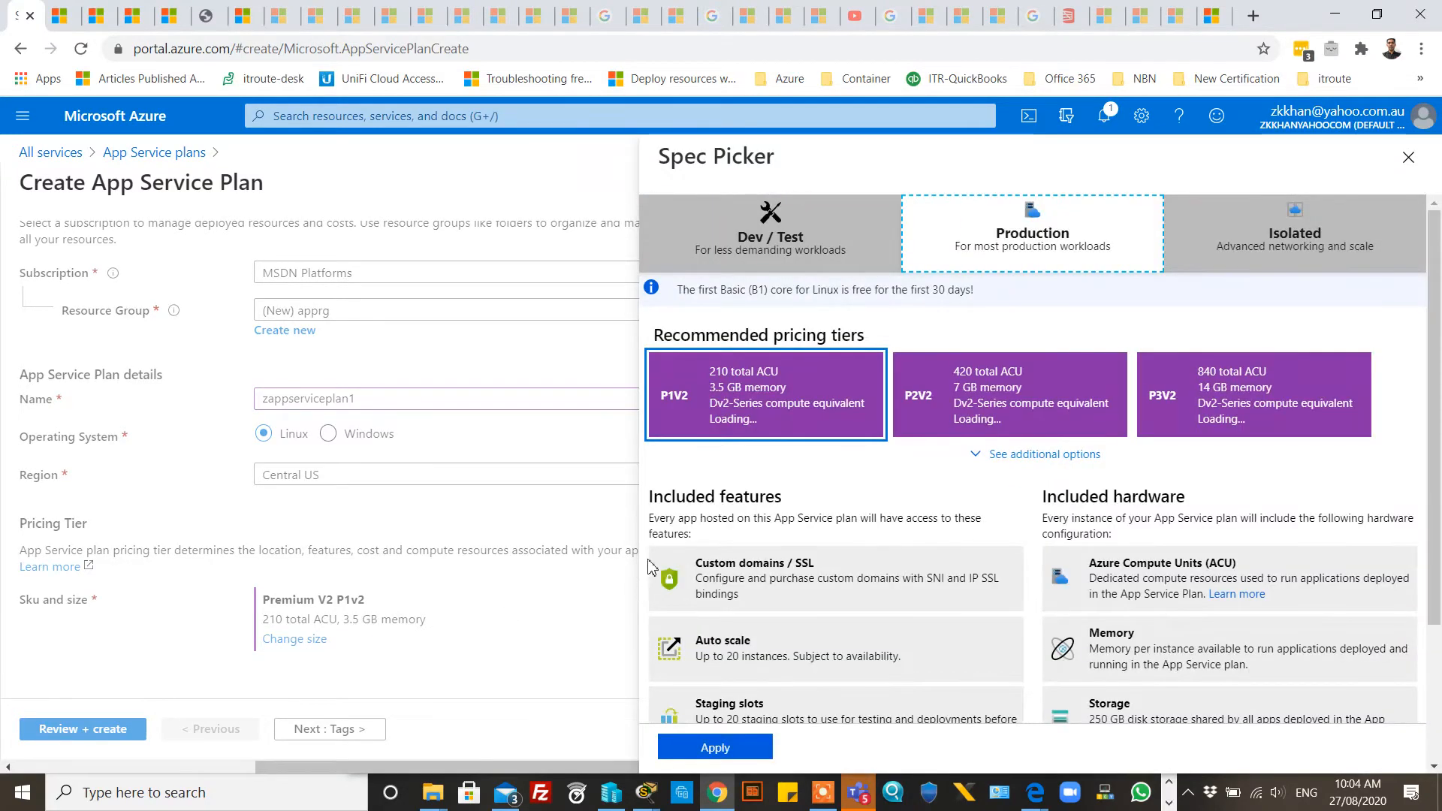
pyautogui.click(789, 247)
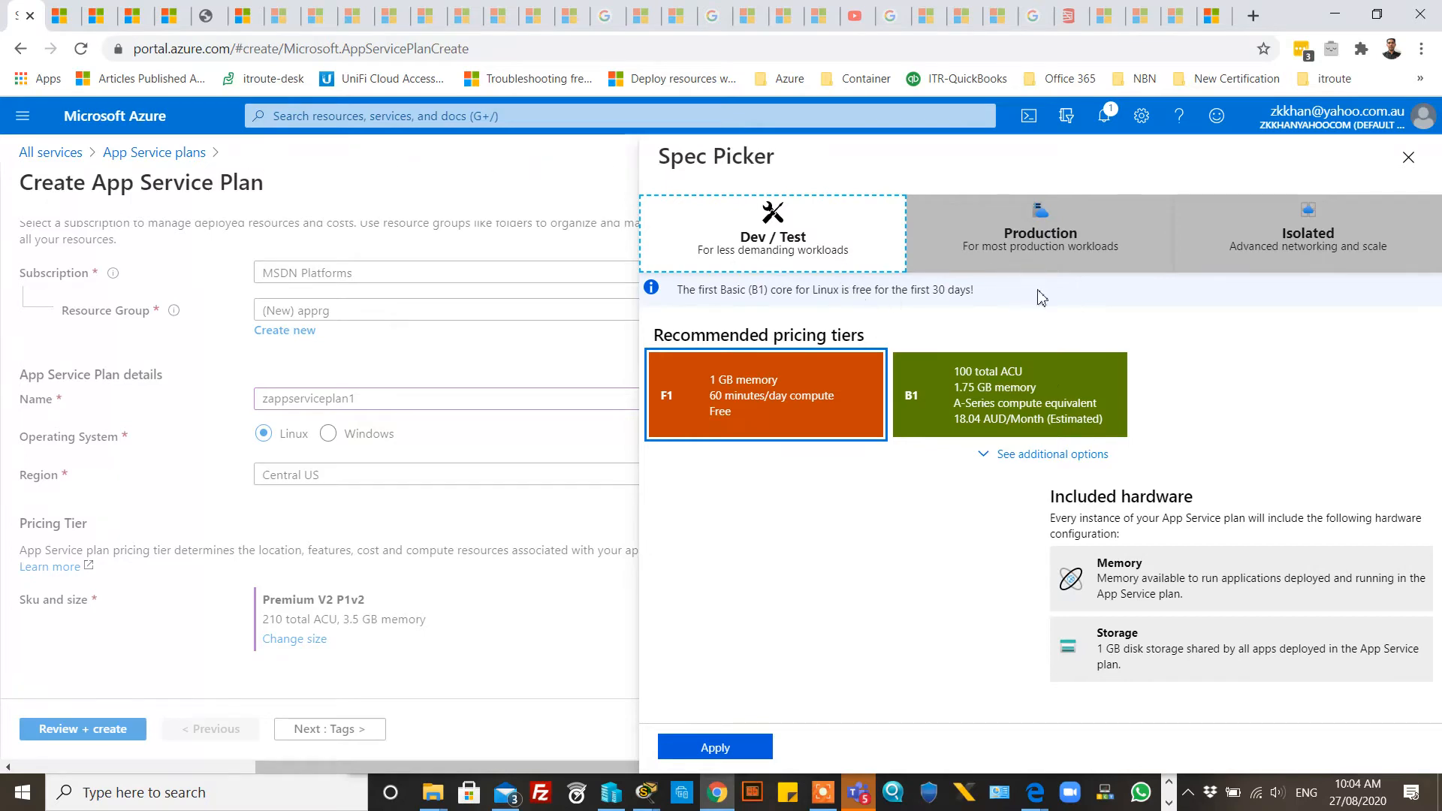
pyautogui.click(1113, 242)
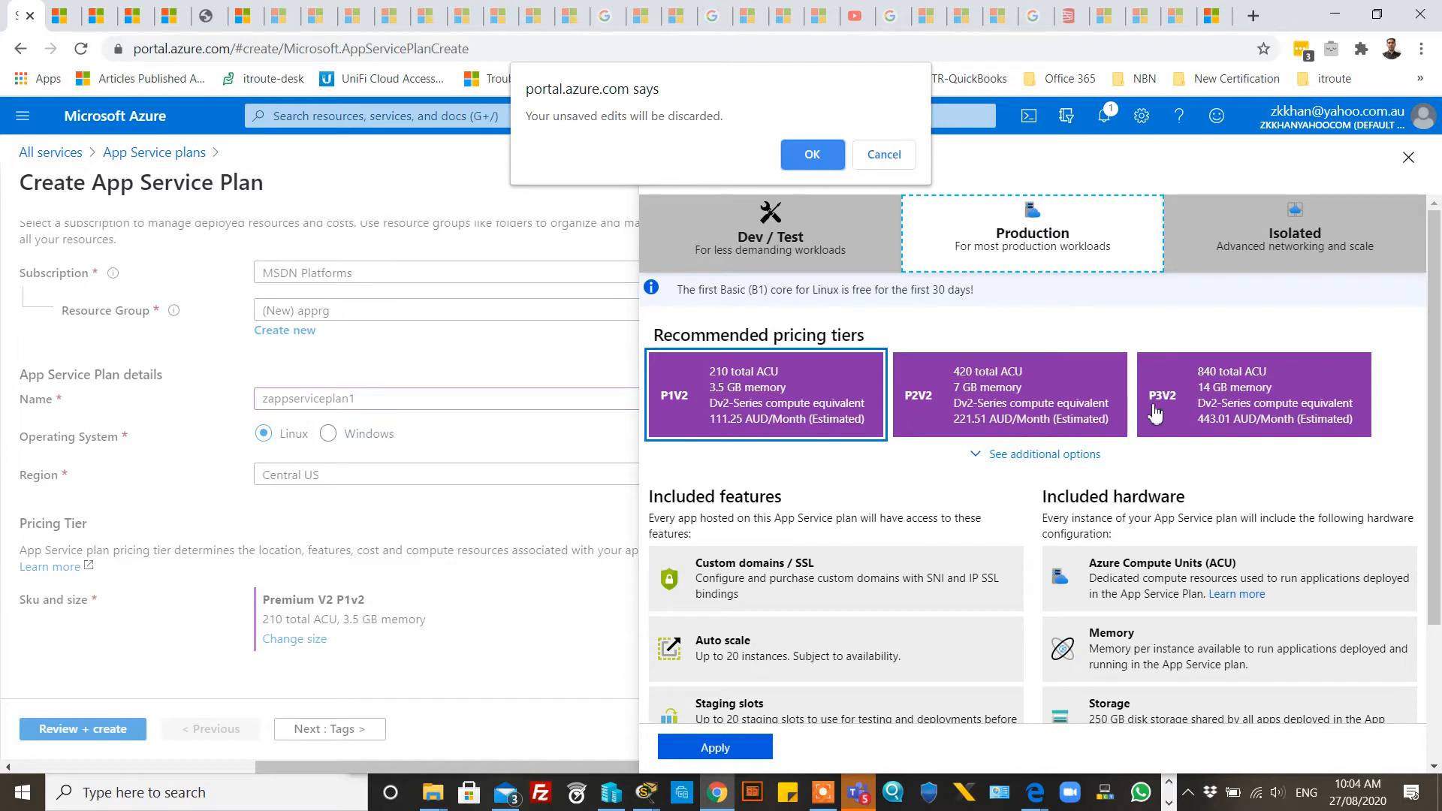
pyautogui.click(885, 155)
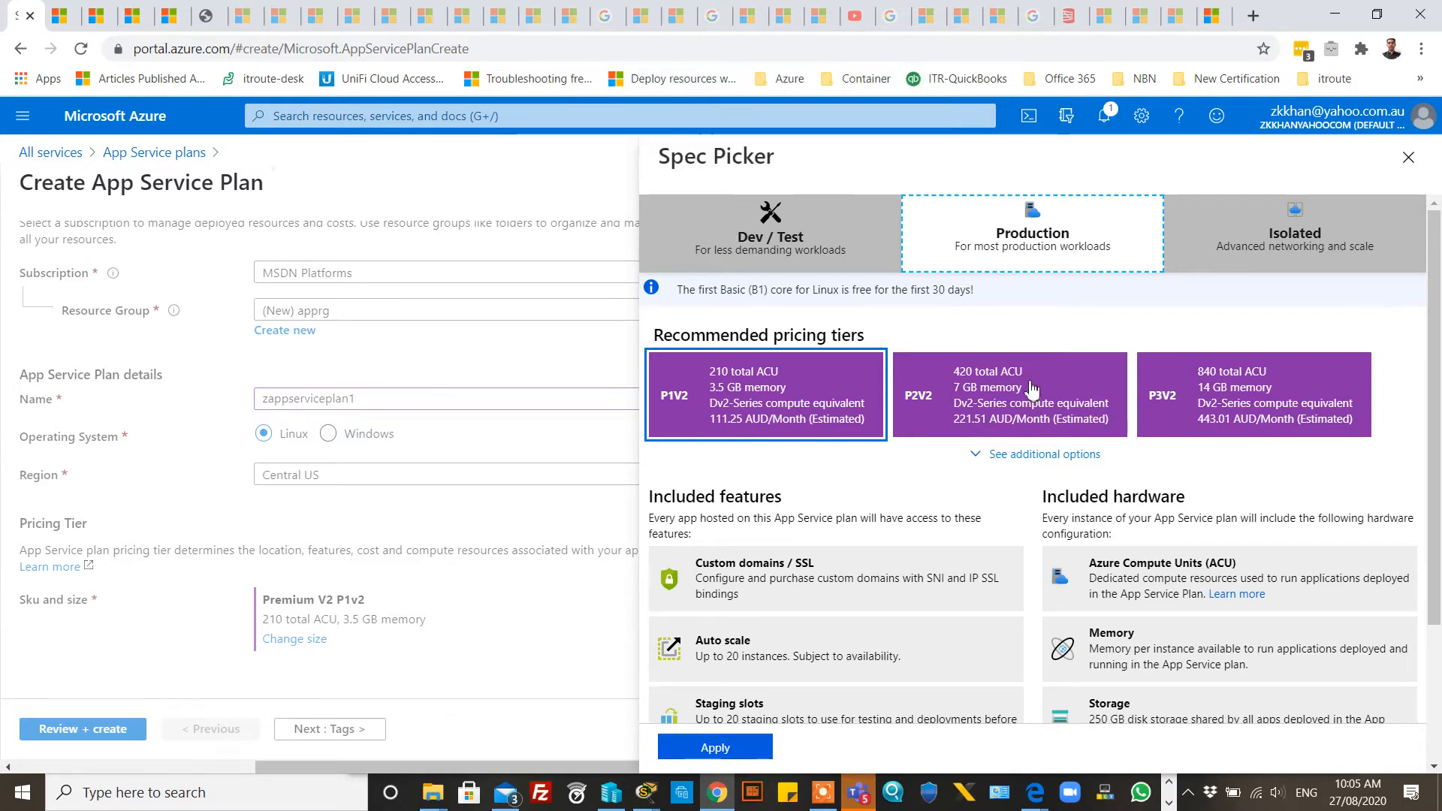
pyautogui.click(1281, 250)
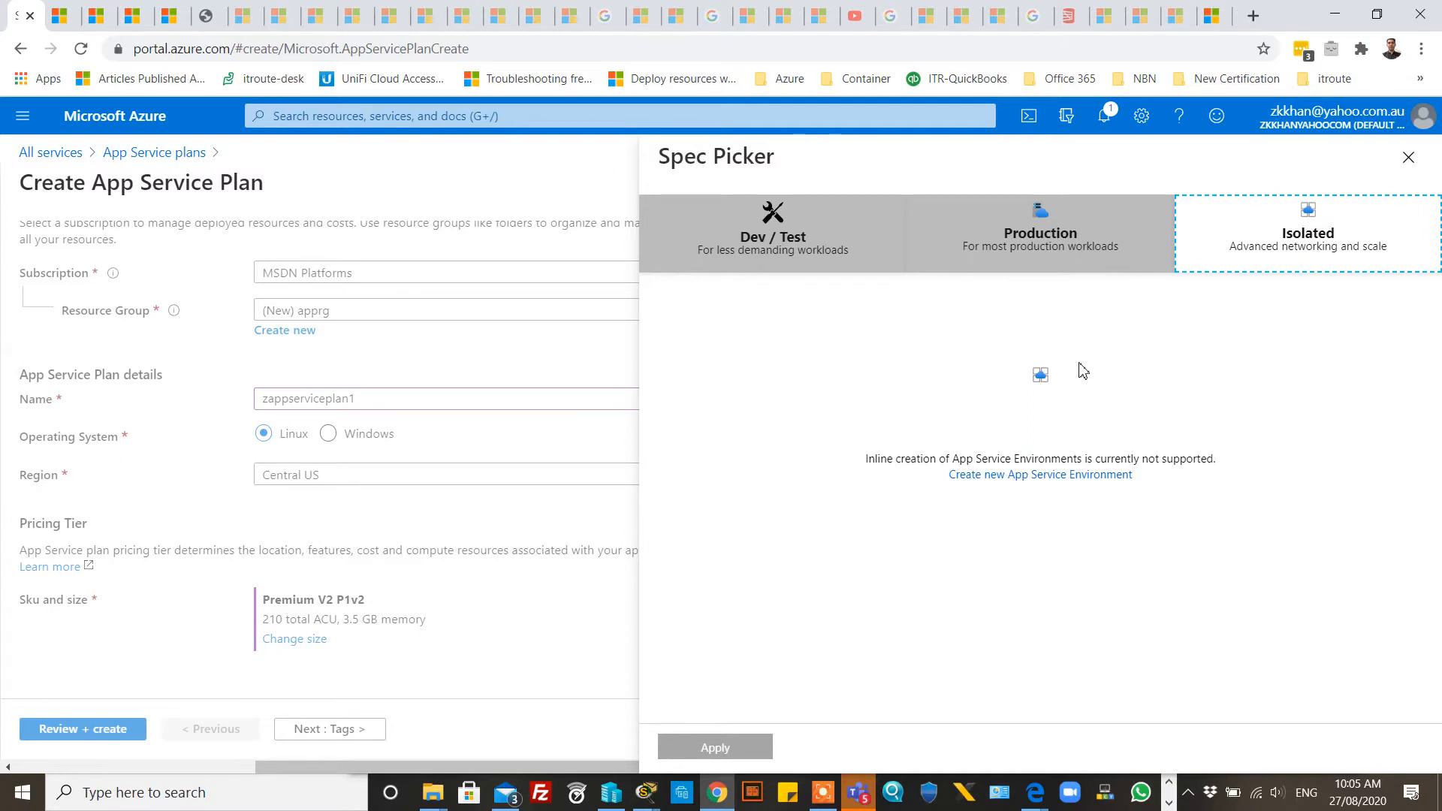
pyautogui.click(1409, 157)
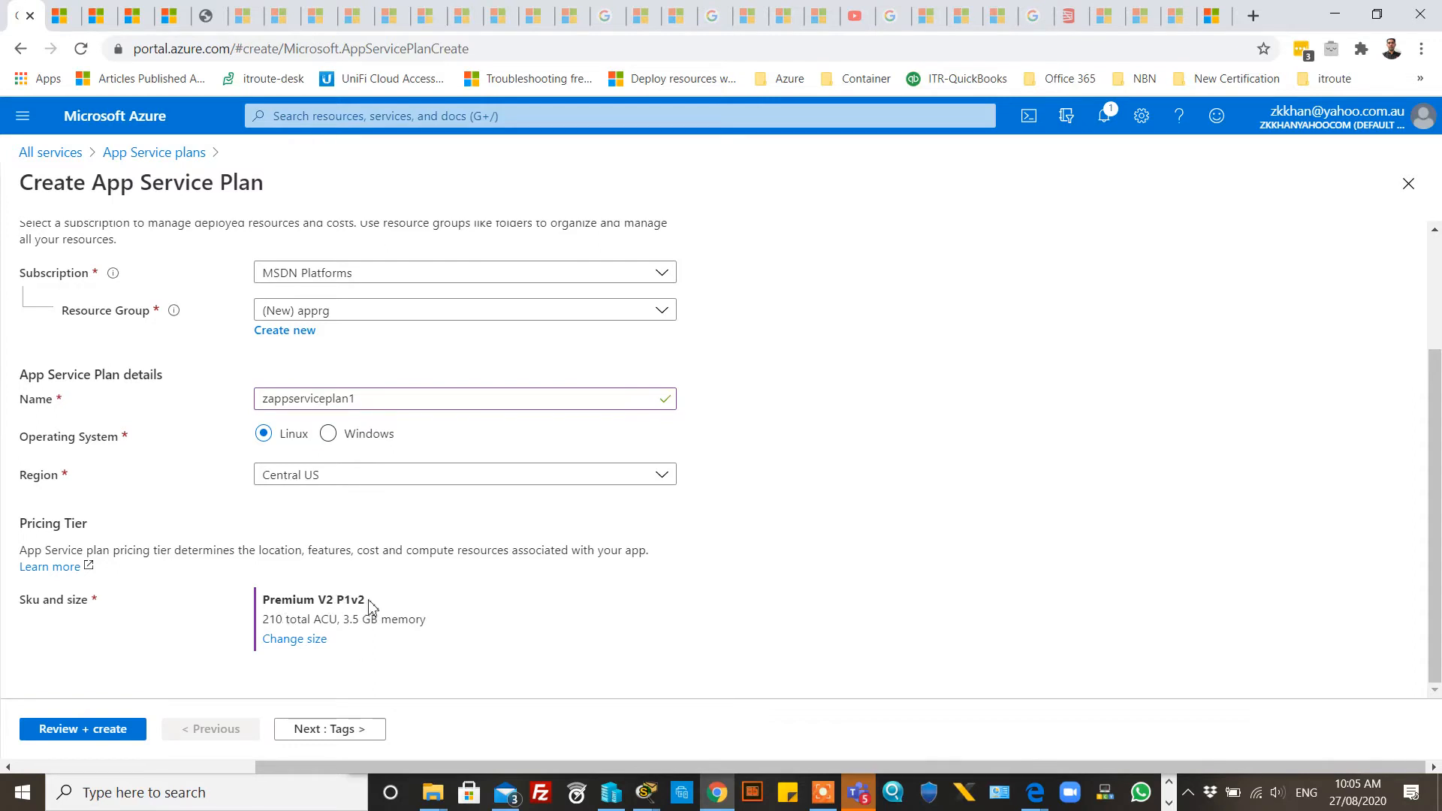
# Step: Review the plan's summary and create the App Service plan
pyautogui.click(104, 740)
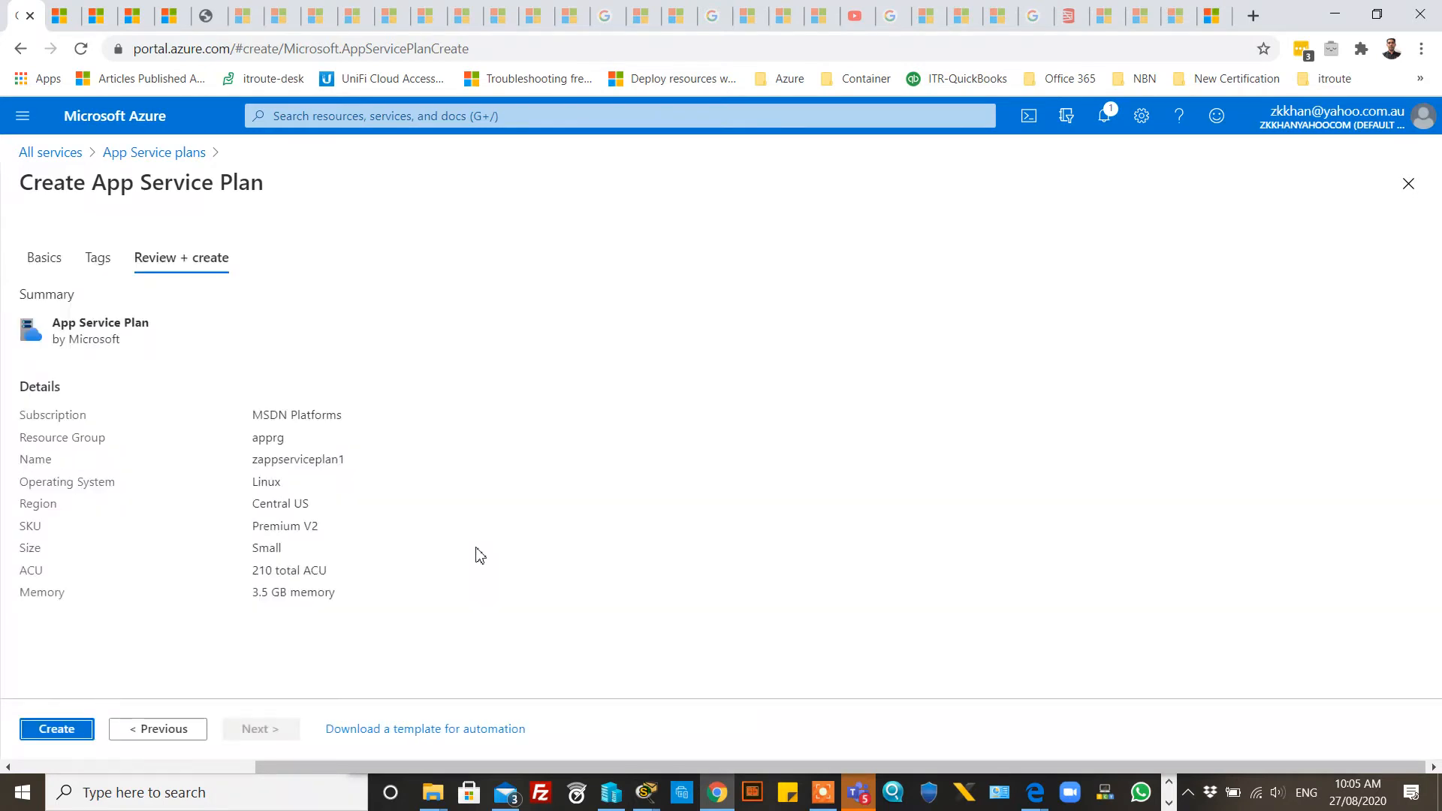
pyautogui.click(55, 730)
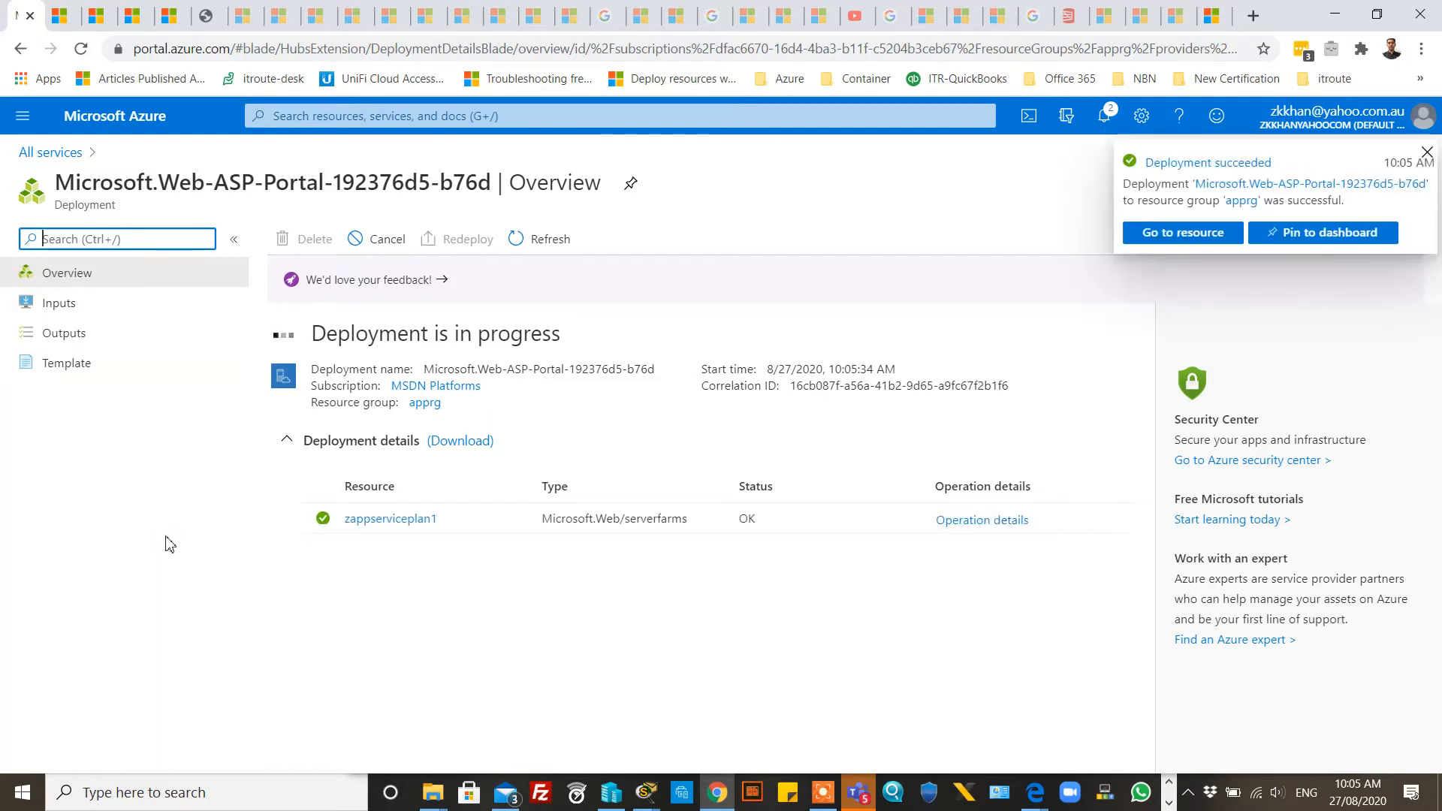
# Step: Open the deployed App Service plan and look at its Apps page and Overview
pyautogui.click(1179, 233)
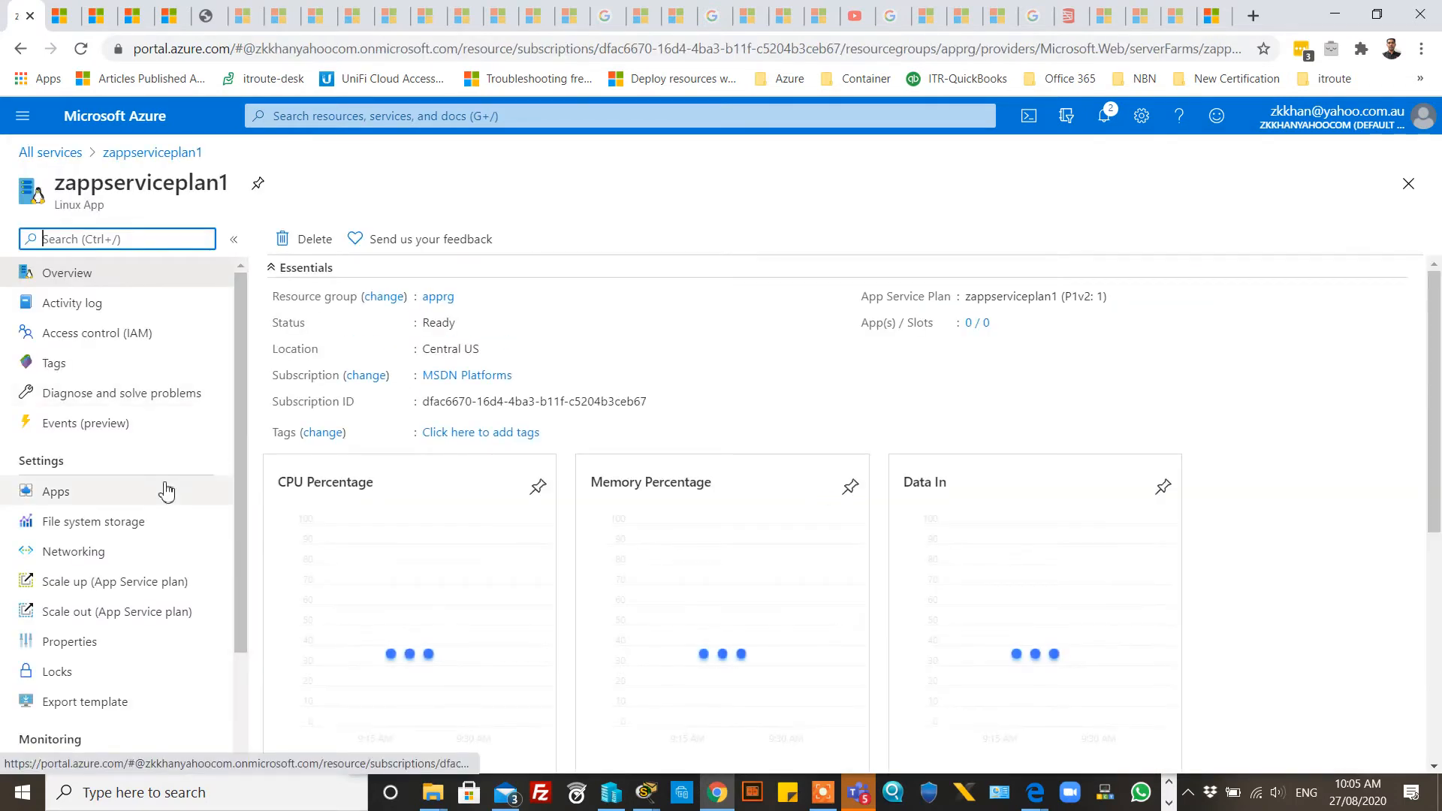
pyautogui.click(126, 502)
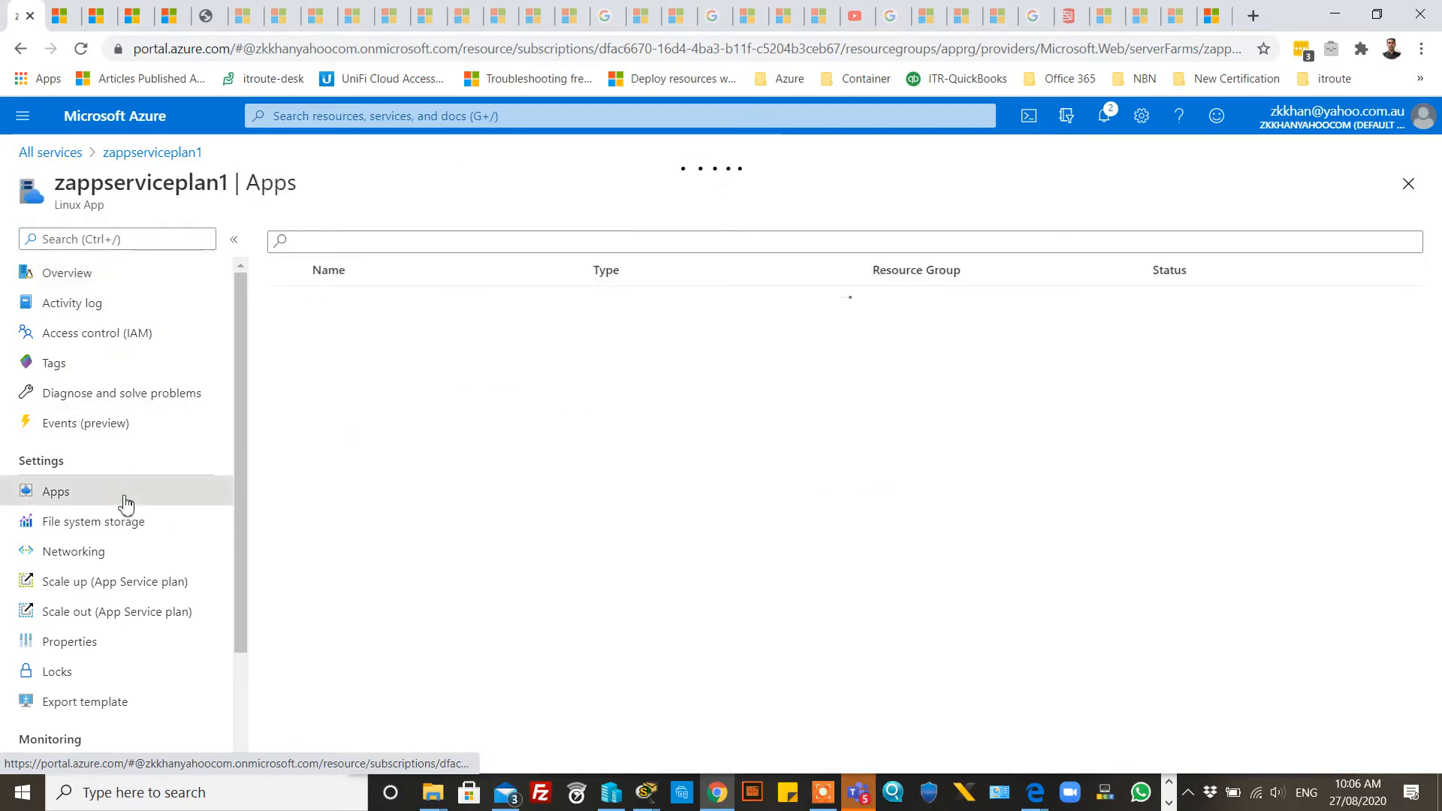
pyautogui.click(88, 280)
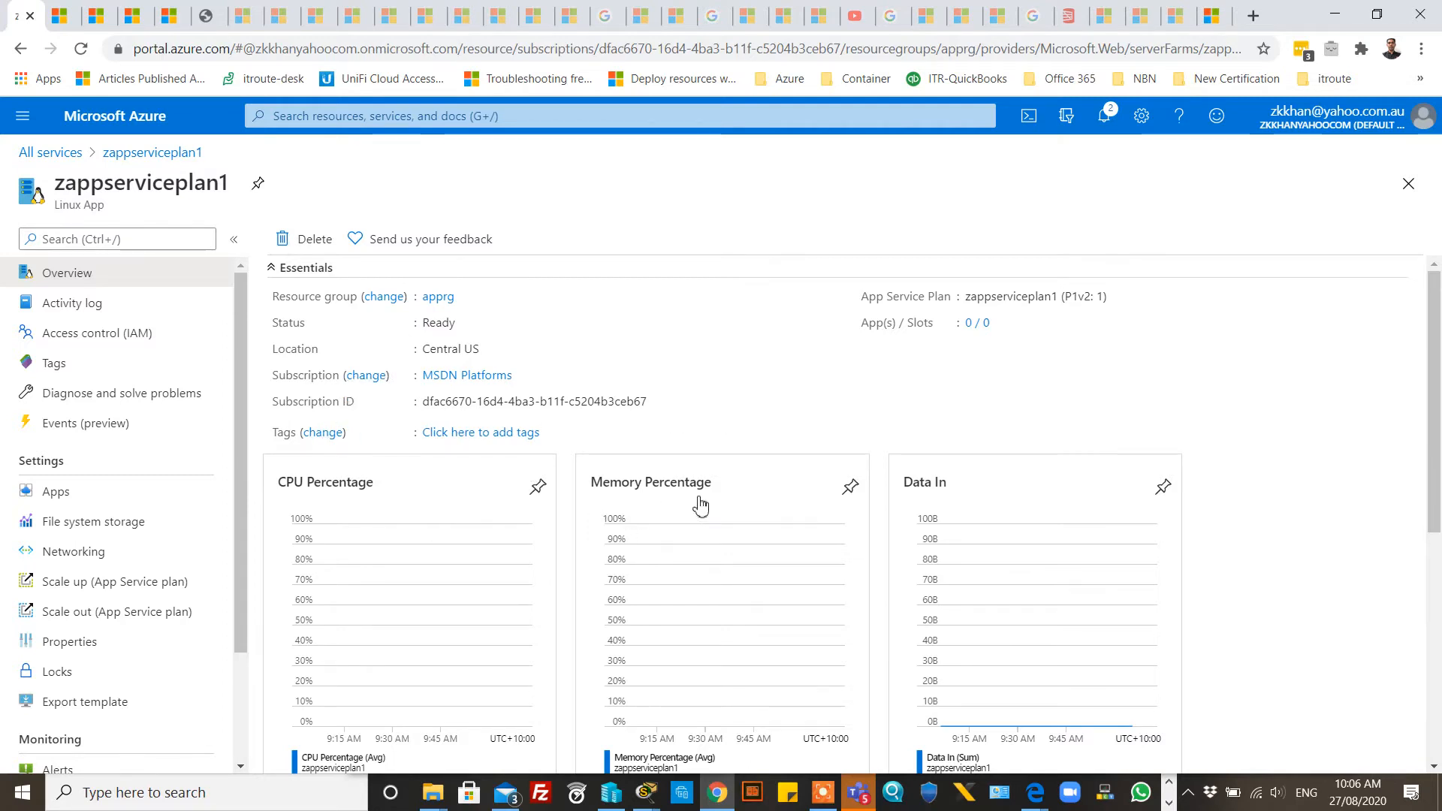
# Step: Look through the App Service plan's CPU, memory and data charts on the Overview, and open its Apps page
pyautogui.scroll(-6, 1249, 509)
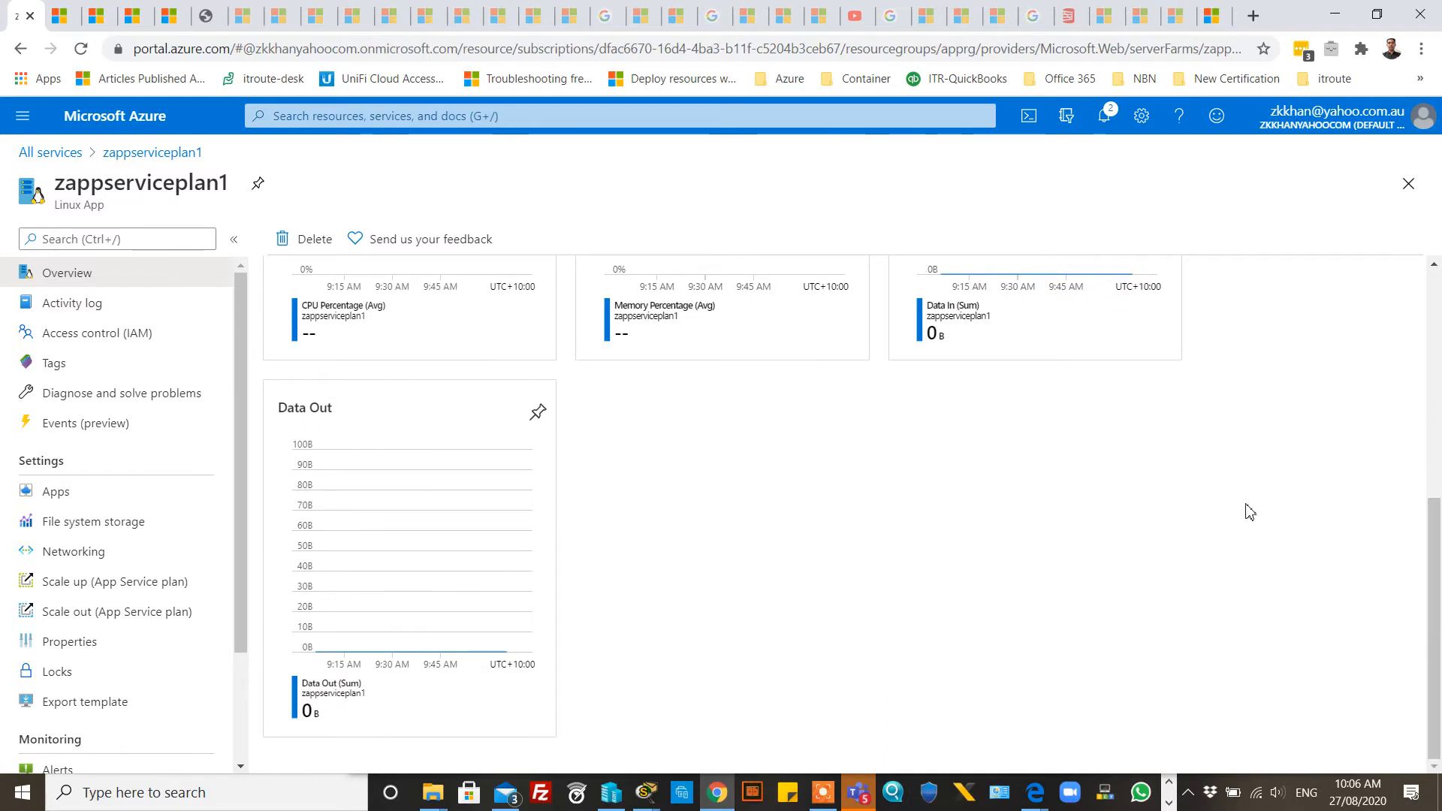
pyautogui.scroll(6, 1077, 553)
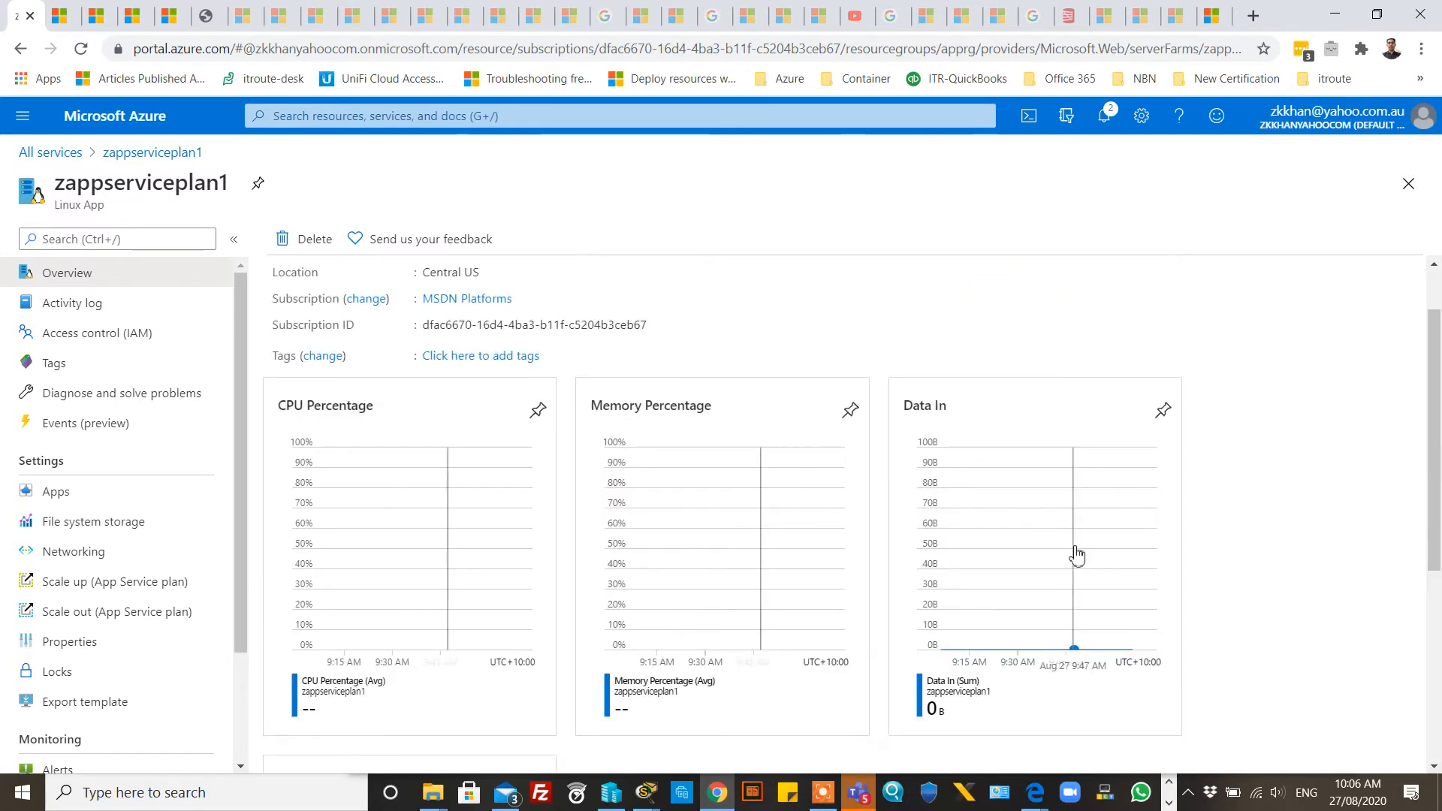
pyautogui.click(106, 502)
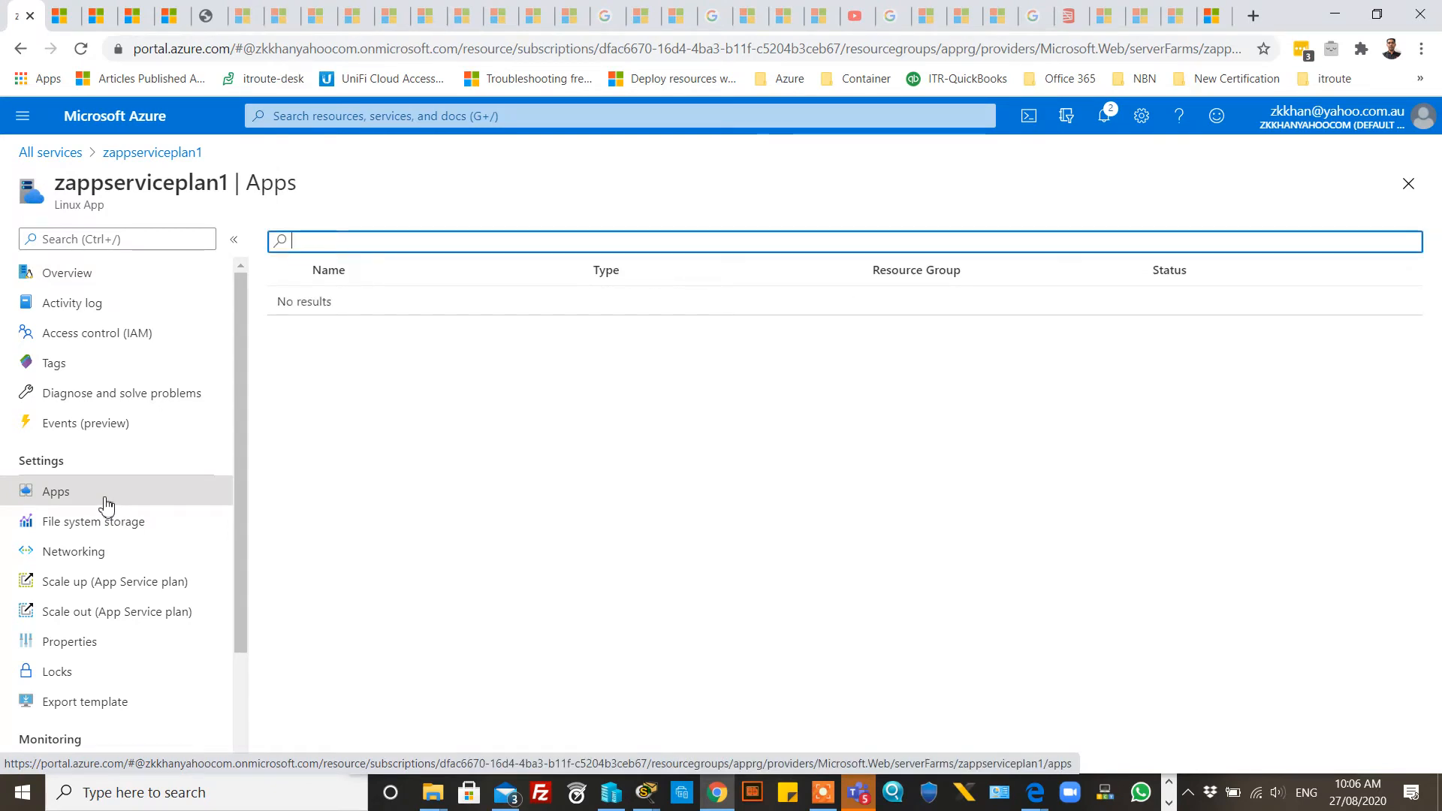
# Step: Look at the plan's File system storage page with its usage by app, and its Networking options
pyautogui.click(86, 532)
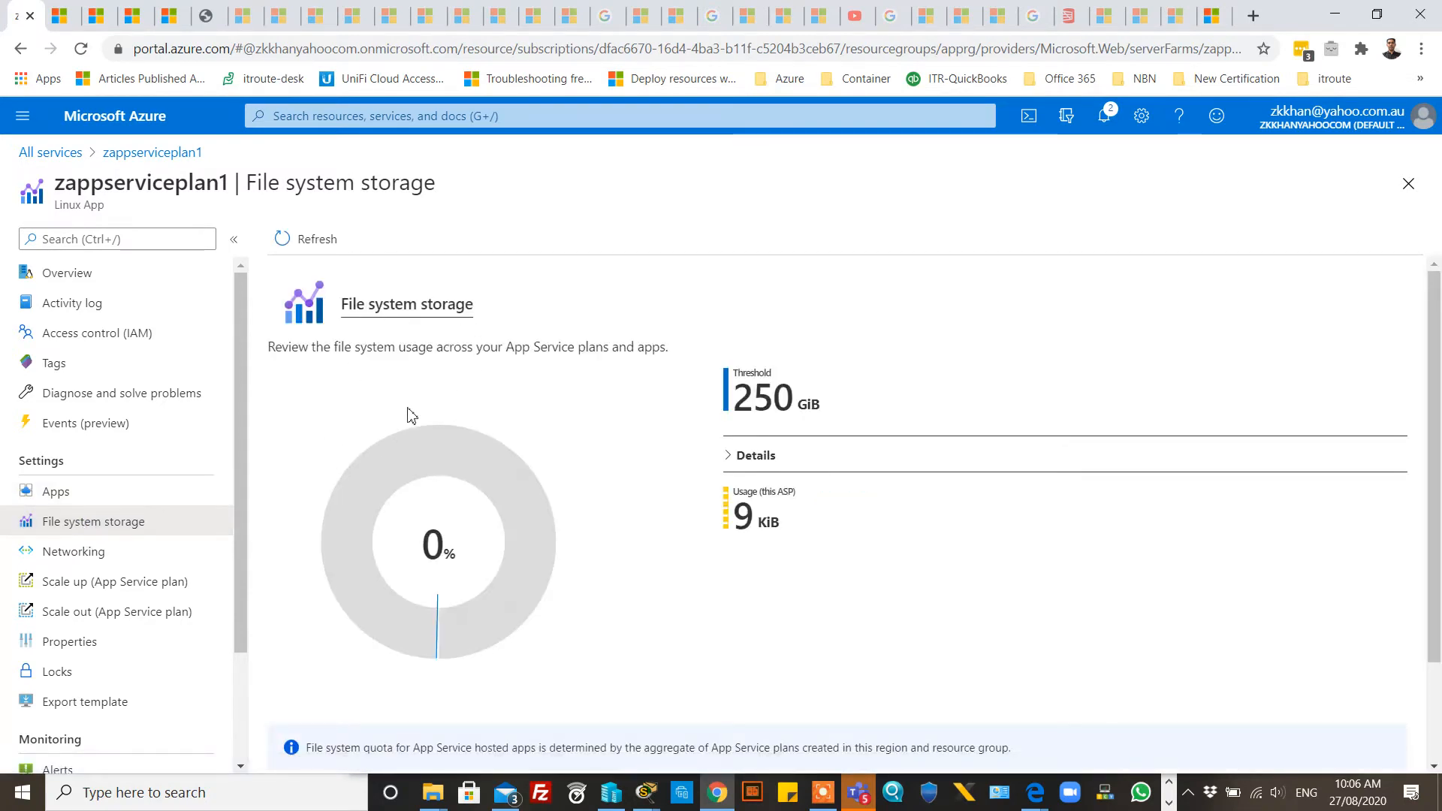
pyautogui.scroll(-1, 473, 412)
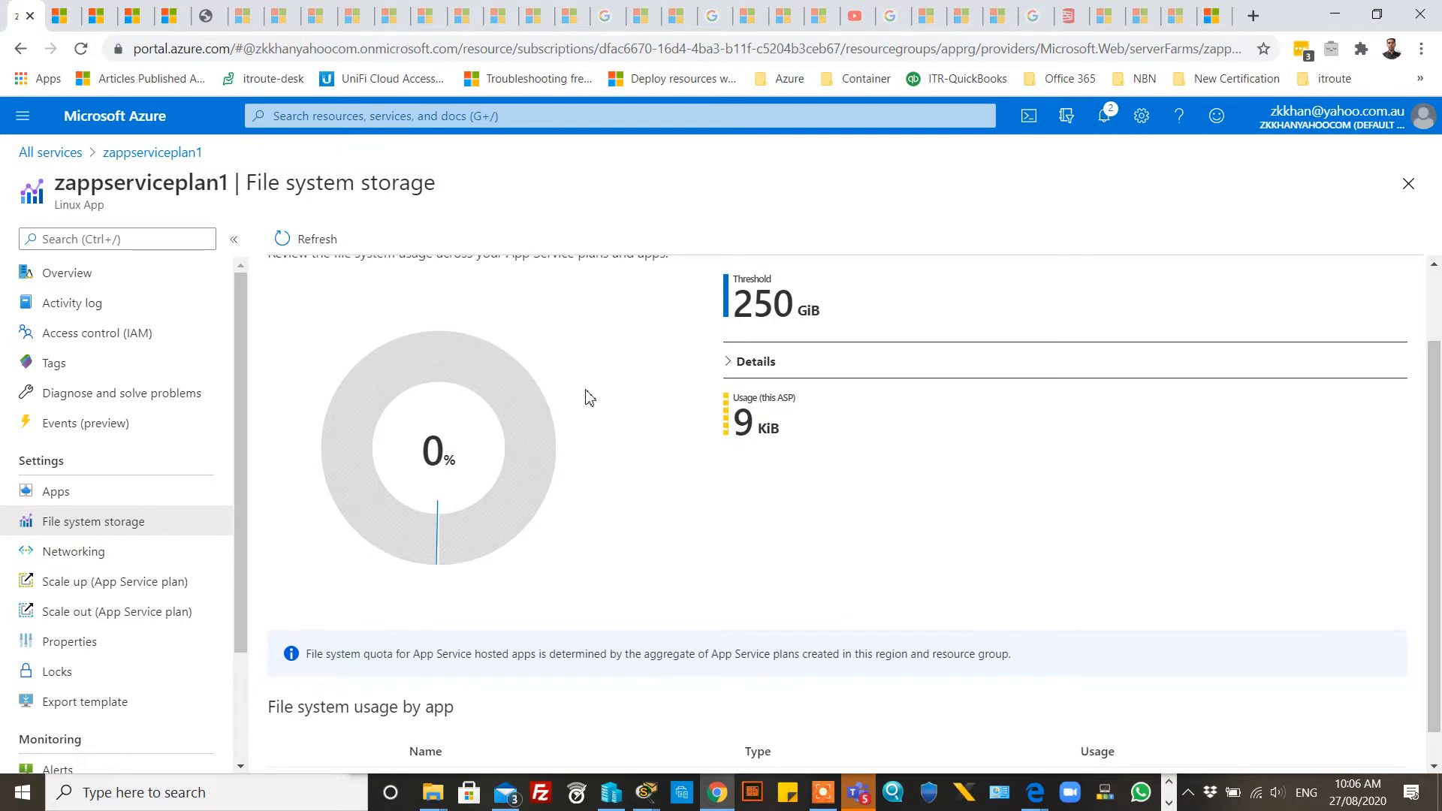
pyautogui.scroll(-1, 590, 398)
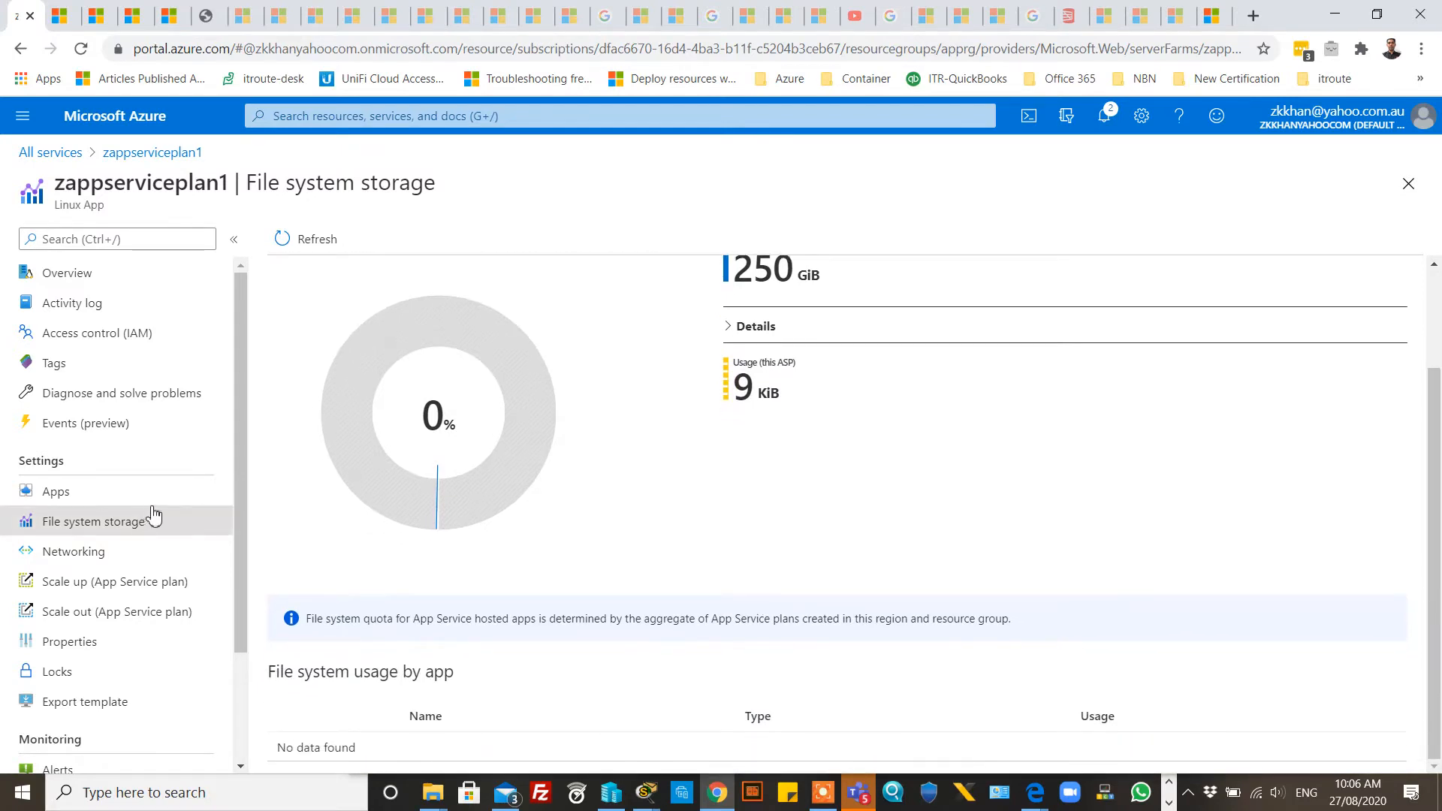
pyautogui.scroll(-1, 143, 496)
pyautogui.click(83, 460)
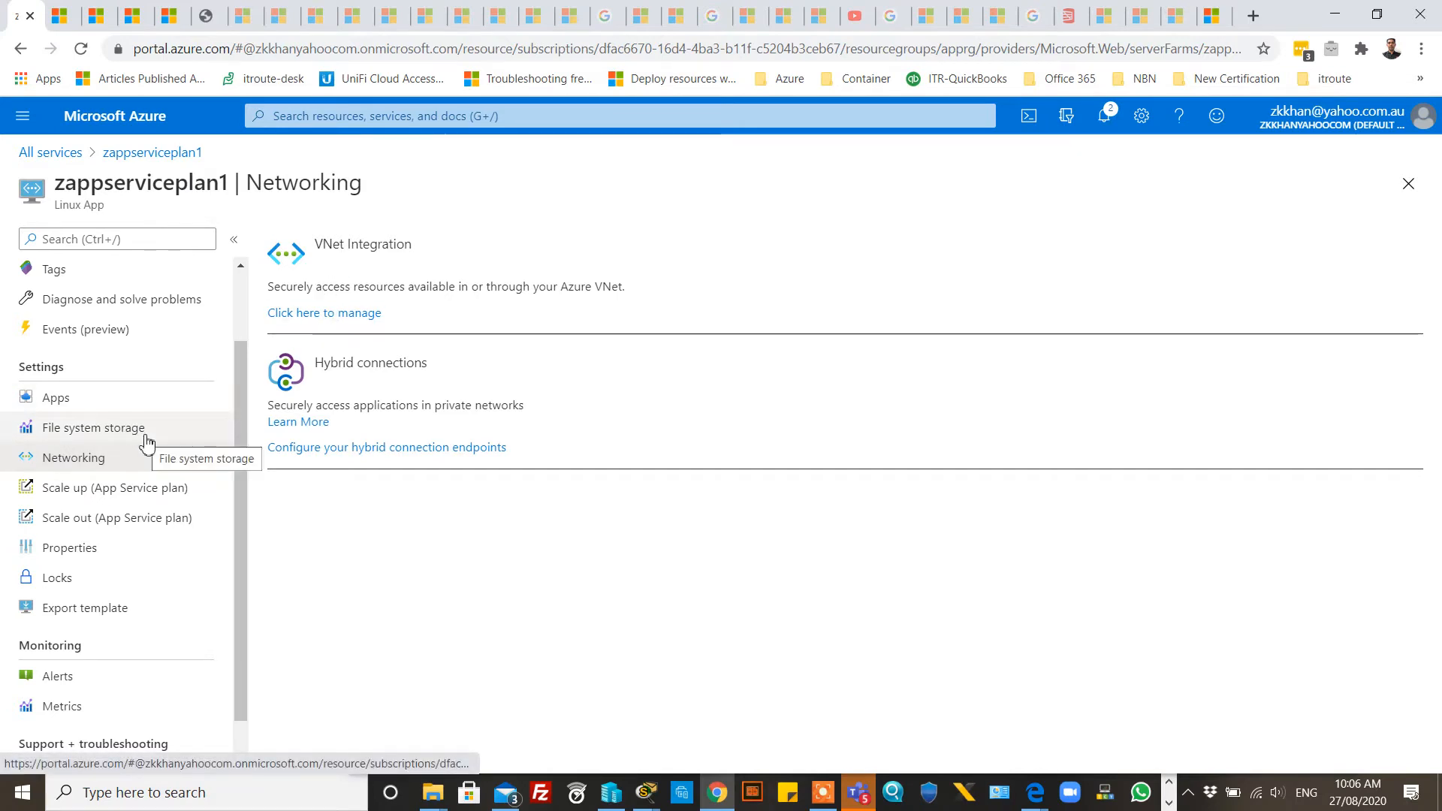
pyautogui.click(93, 497)
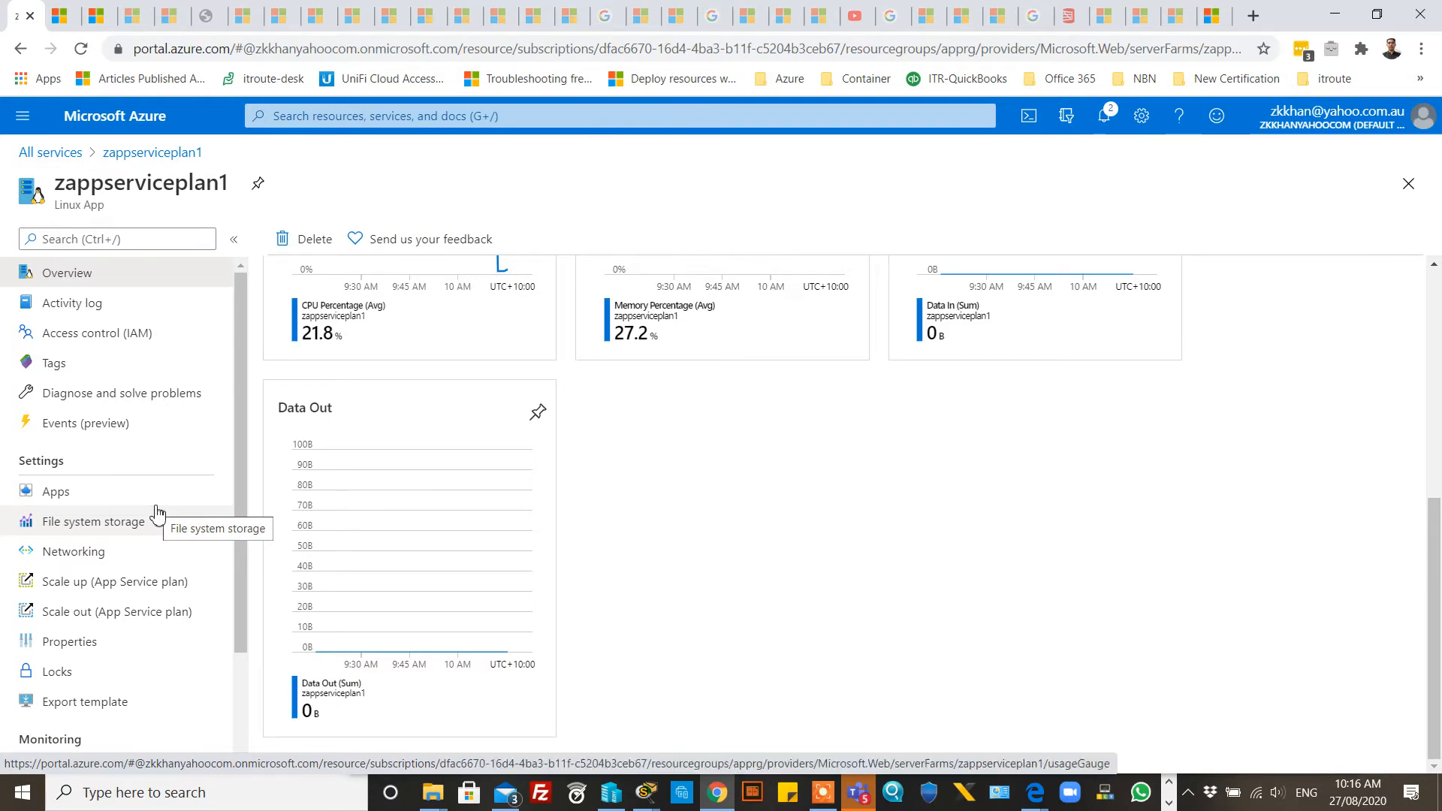
# Step: Review the essentials and refreshed metric charts on the plan's Overview, and check its Apps page again
pyautogui.scroll(5, 389, 493)
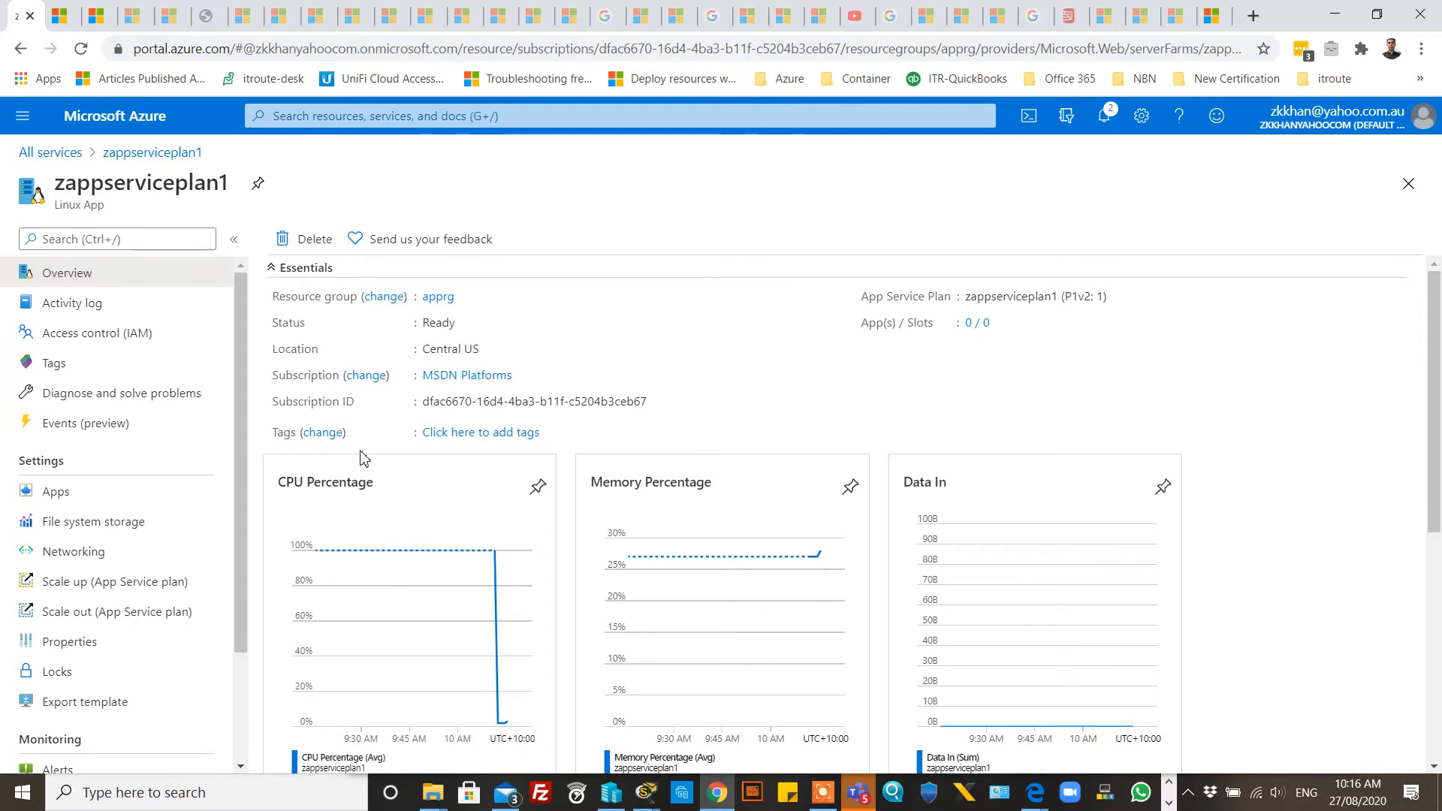
pyautogui.scroll(-1, 383, 455)
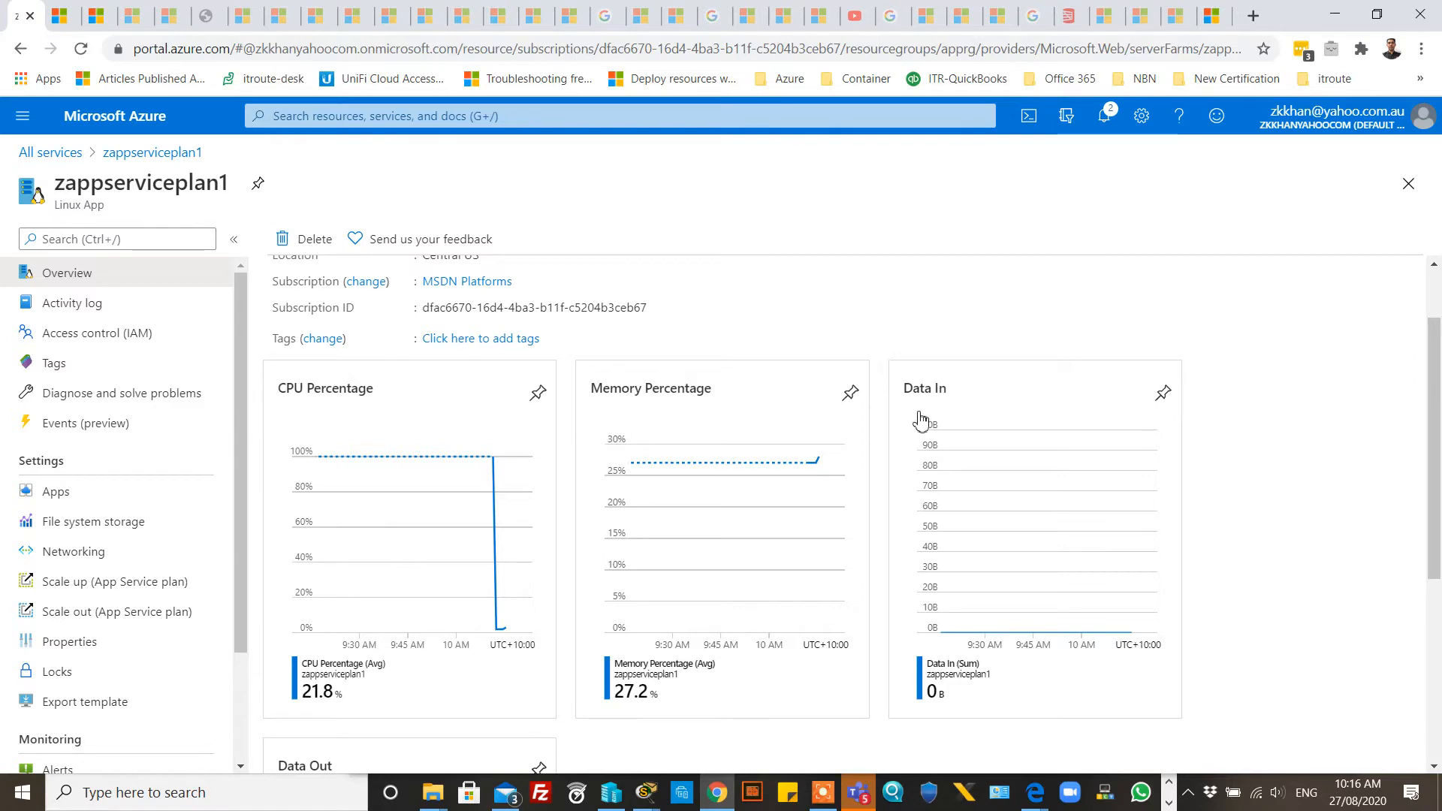
pyautogui.scroll(-4, 921, 420)
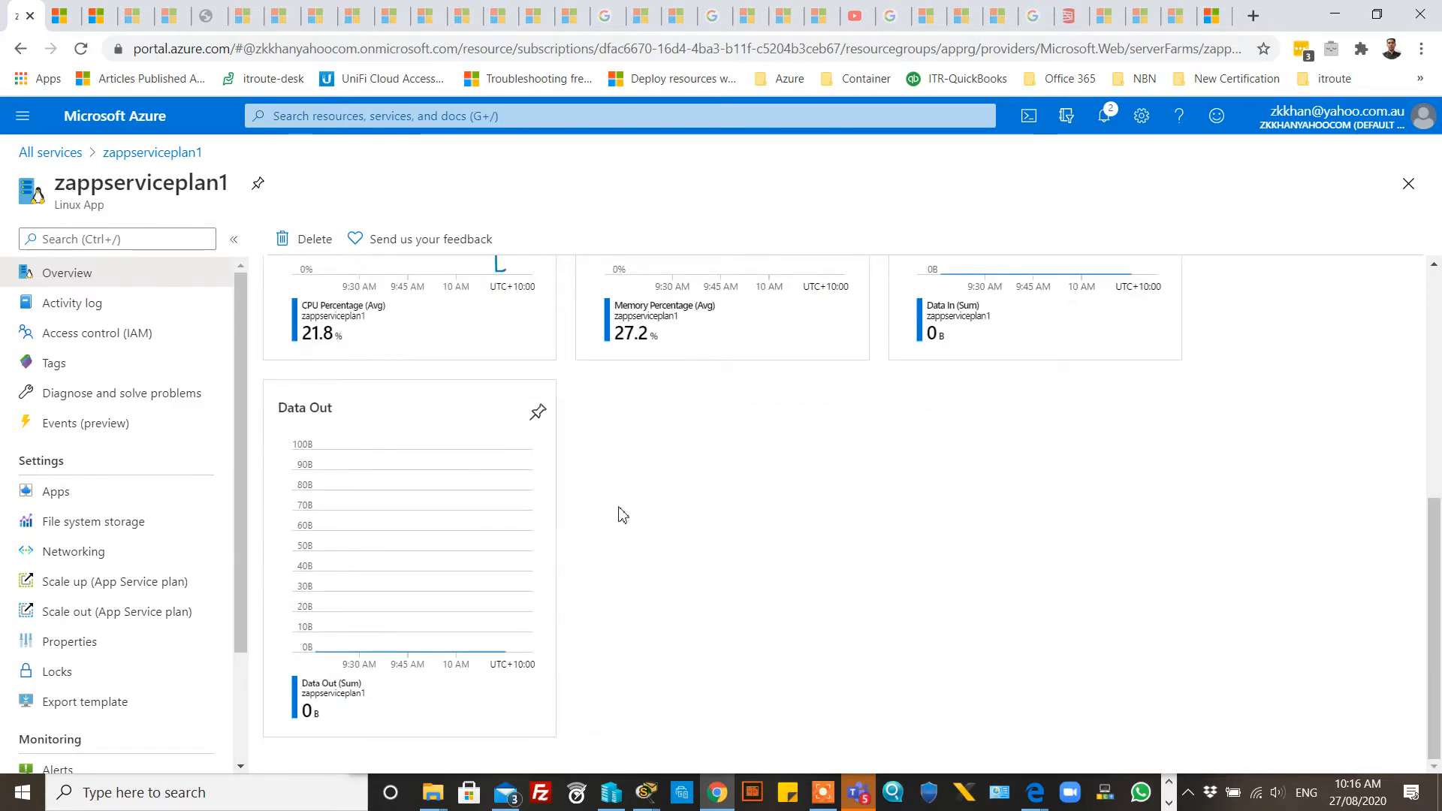
pyautogui.click(64, 504)
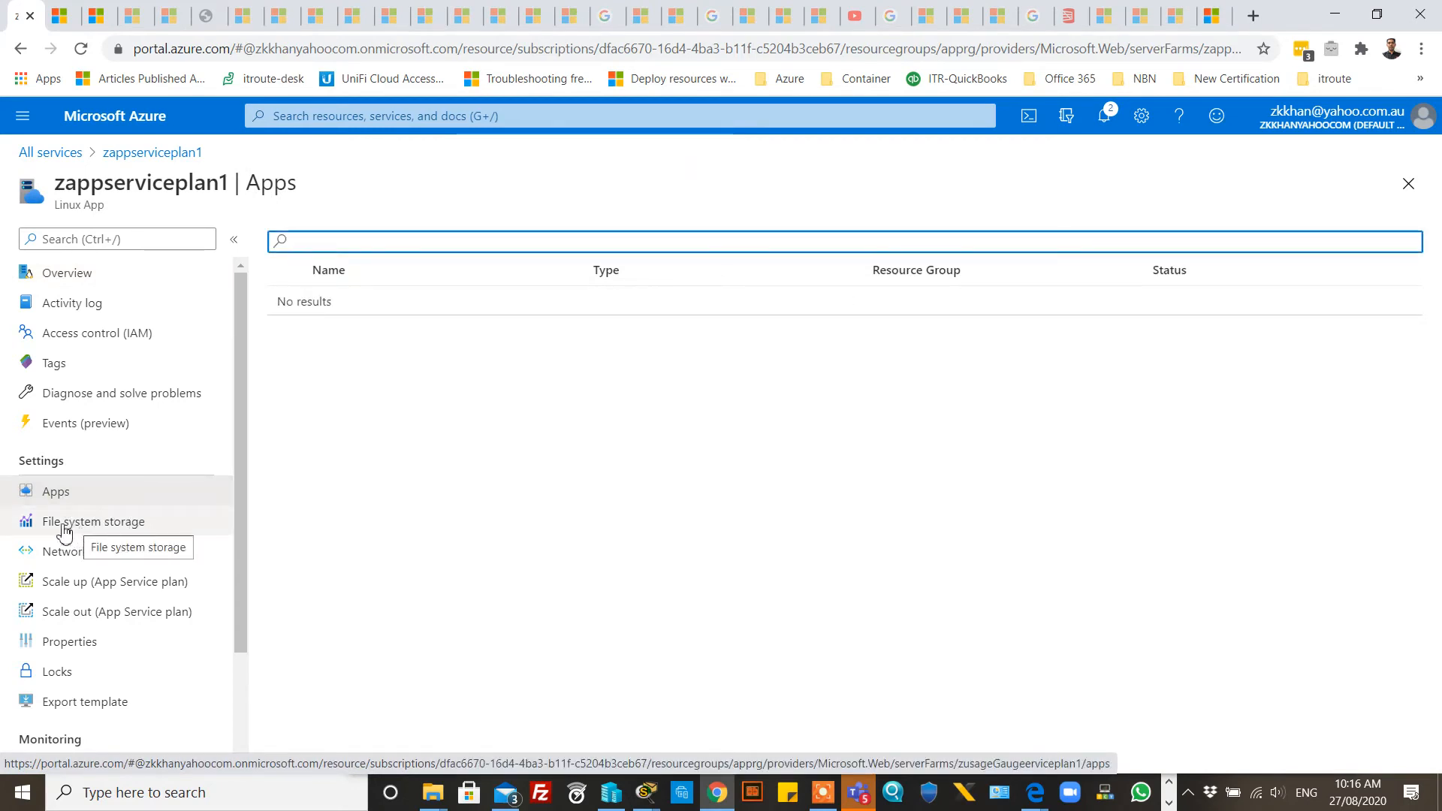
# Step: Revisit the plan's file system usage details and Networking page
pyautogui.click(102, 535)
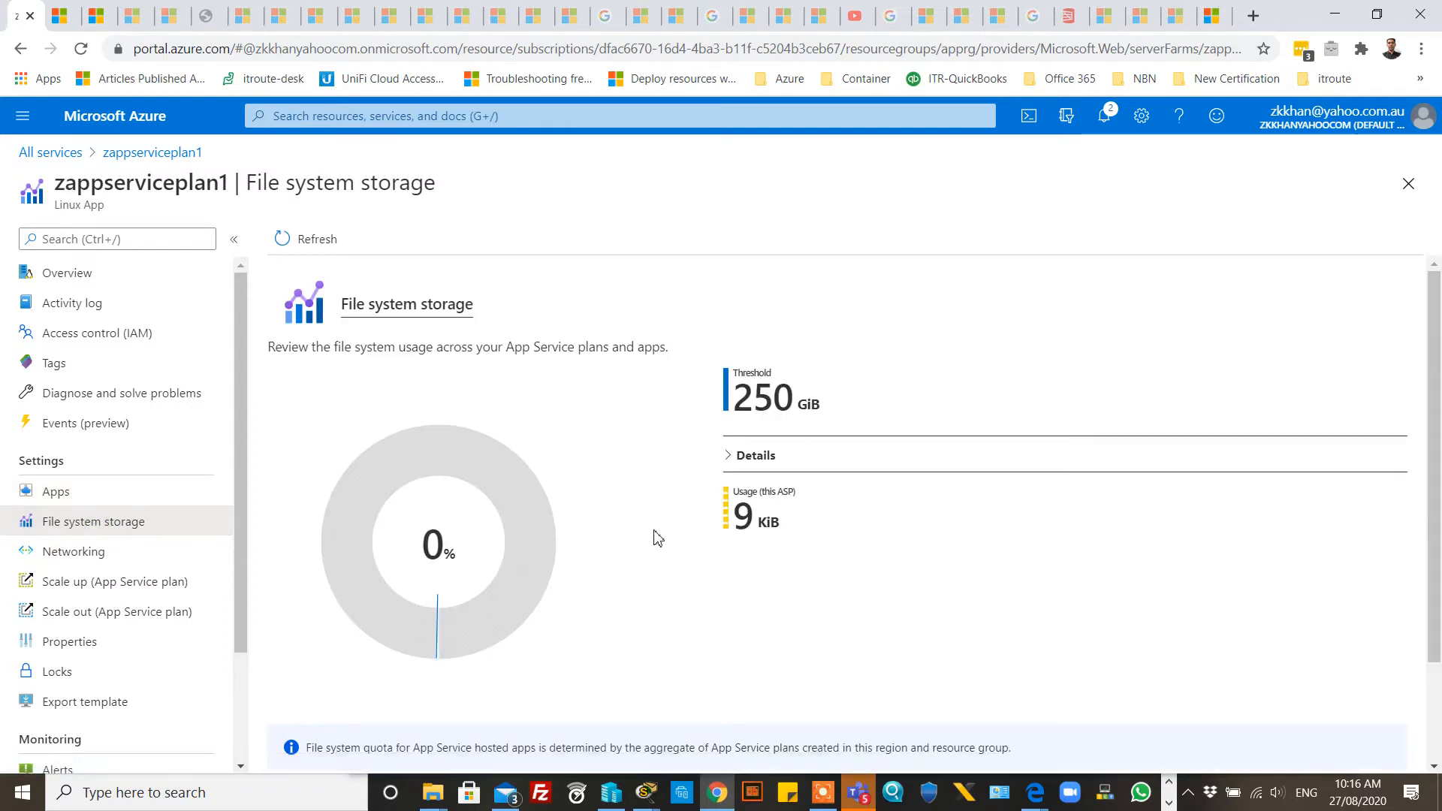
pyautogui.scroll(-2, 653, 541)
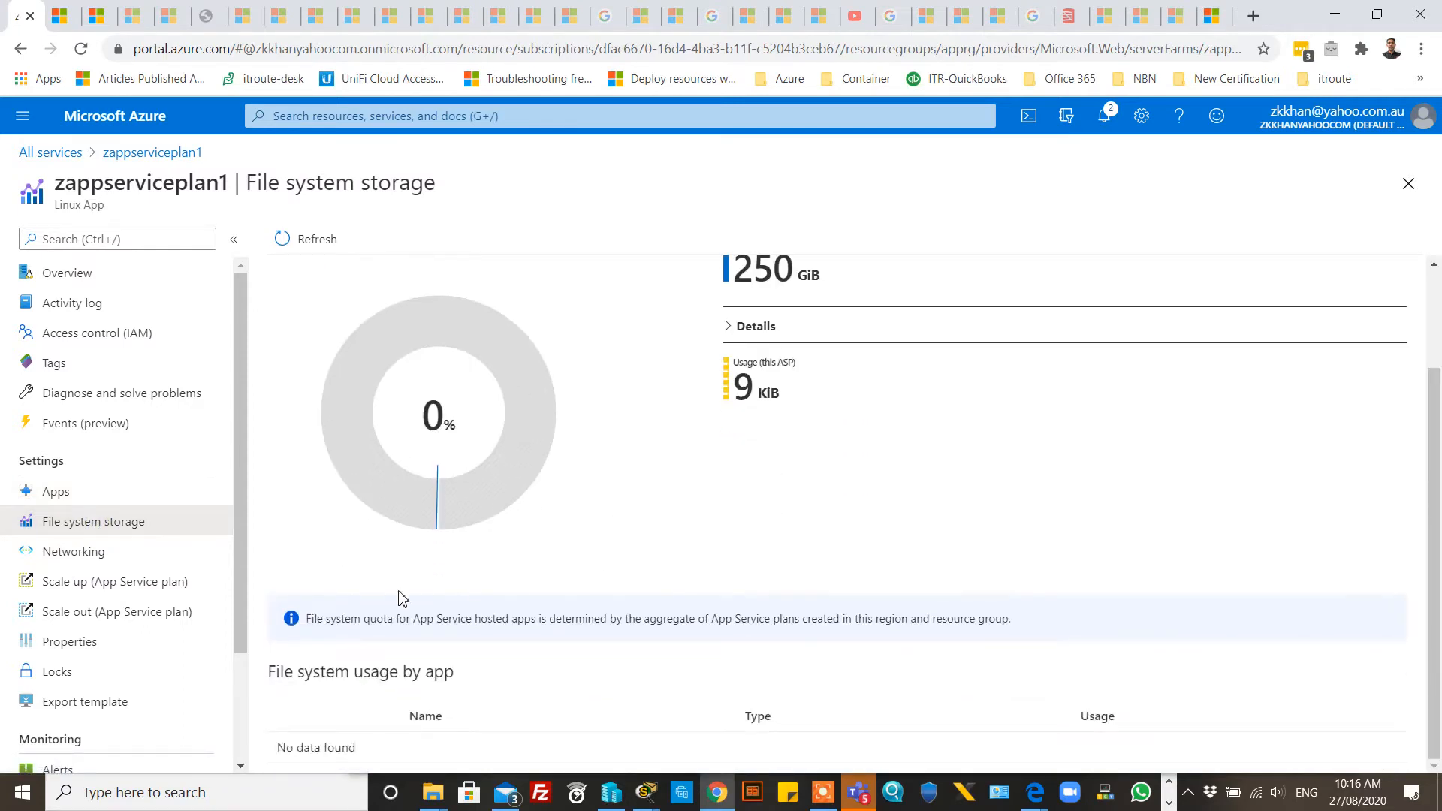
pyautogui.click(97, 554)
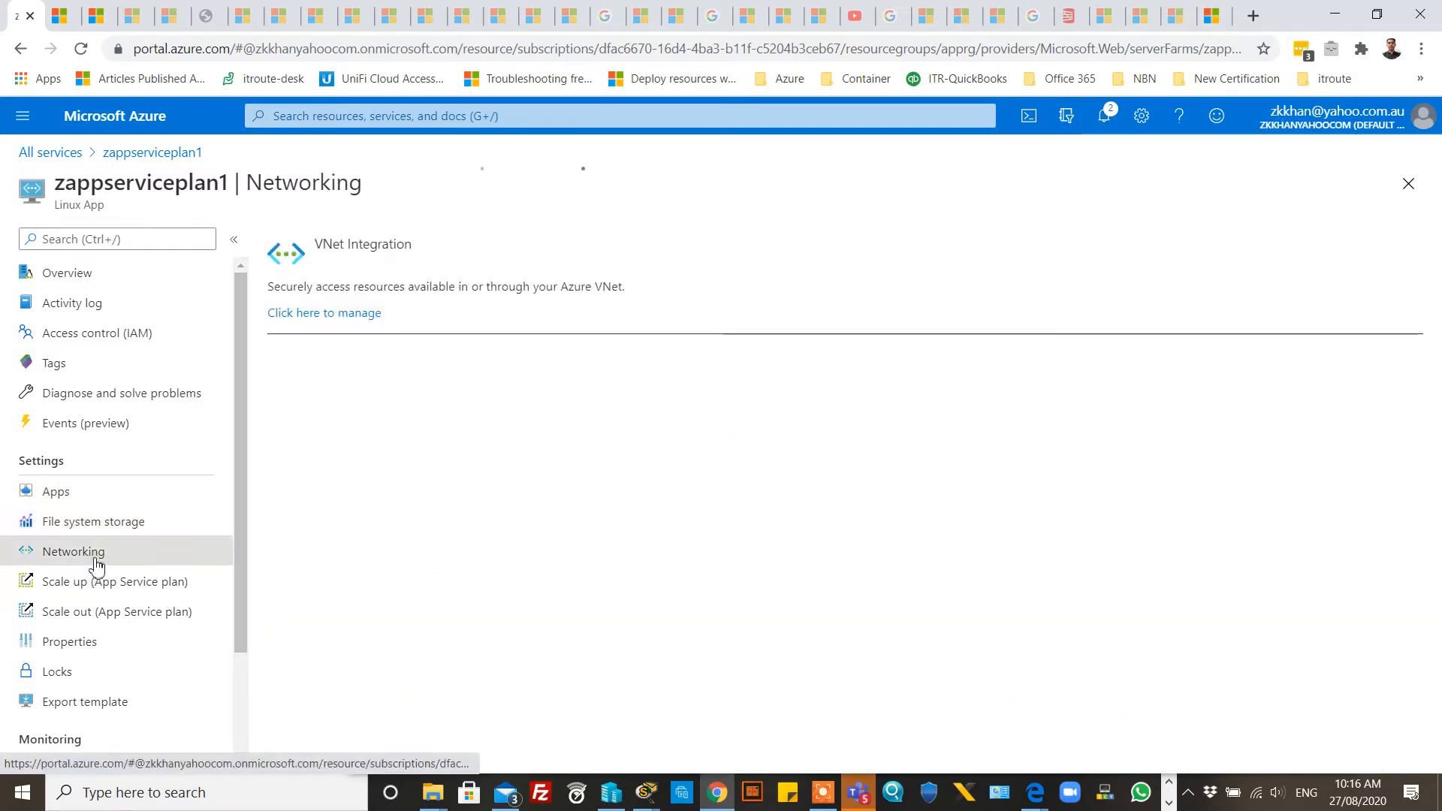
# Step: Open the plan's Scale up page and compare the P2V2 production tier with P1V2, leaving P1V2 selected
pyautogui.click(120, 590)
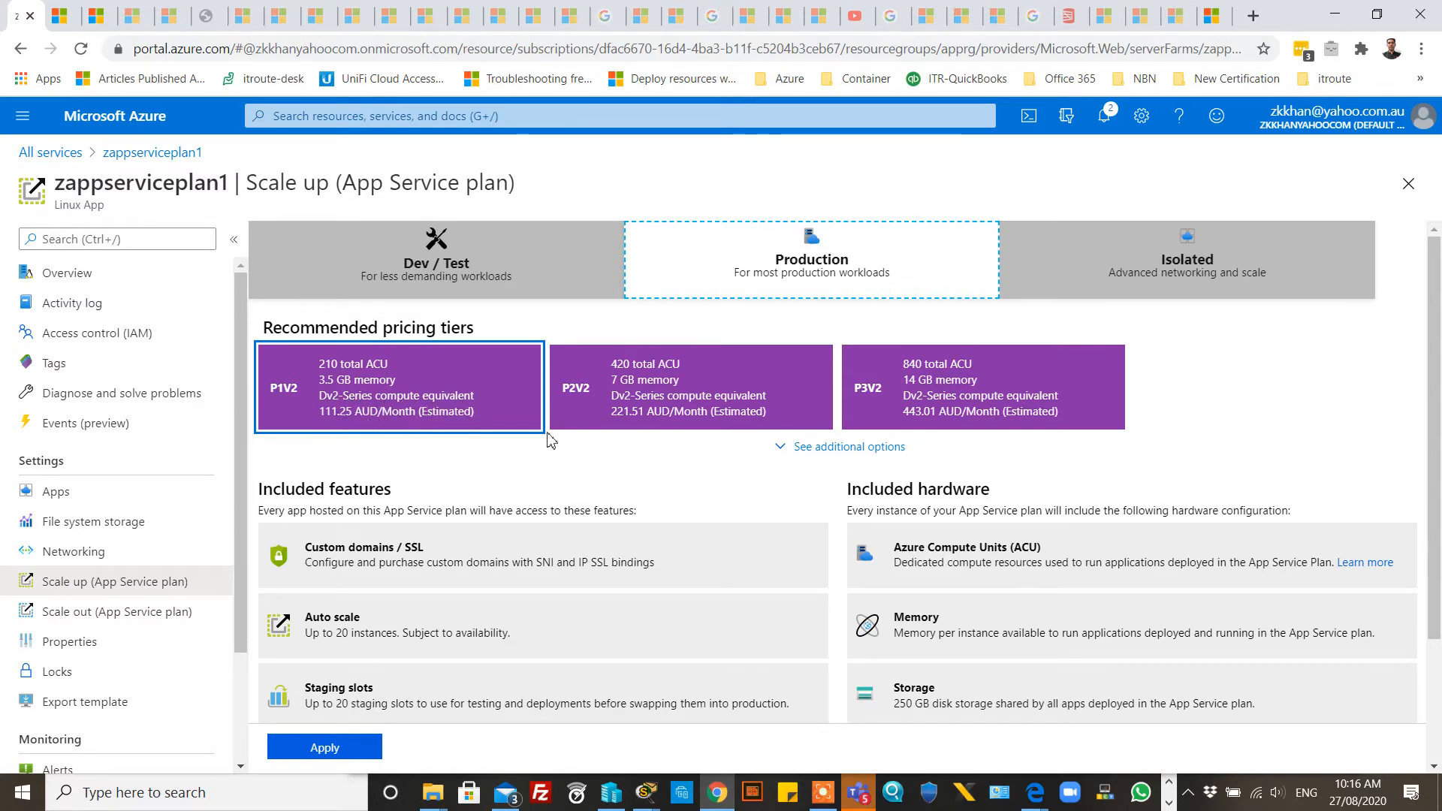
pyautogui.click(681, 402)
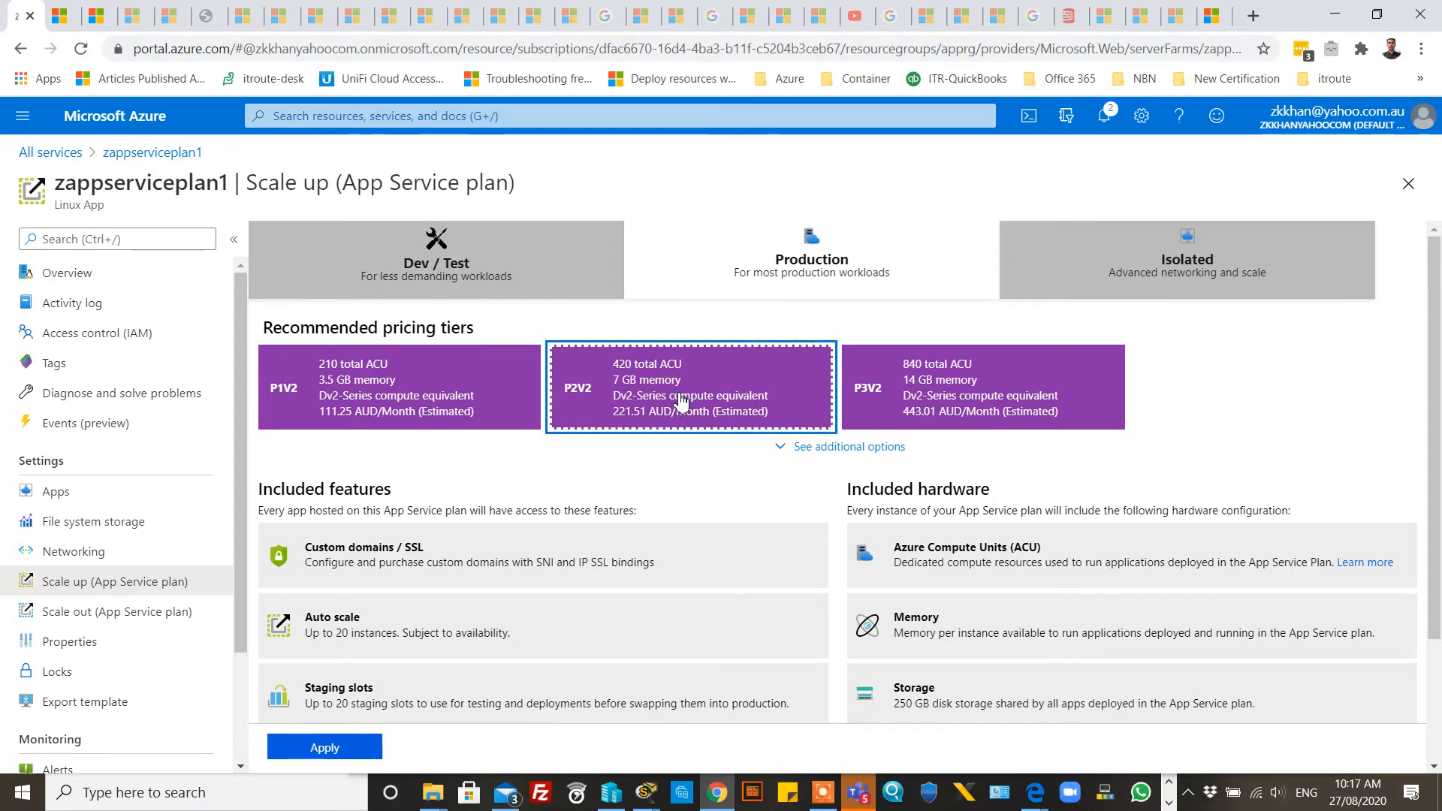
pyautogui.click(441, 393)
# Step: Examine the included features and included hardware of the P1V2 production tier without applying a change
pyautogui.scroll(-1, 477, 507)
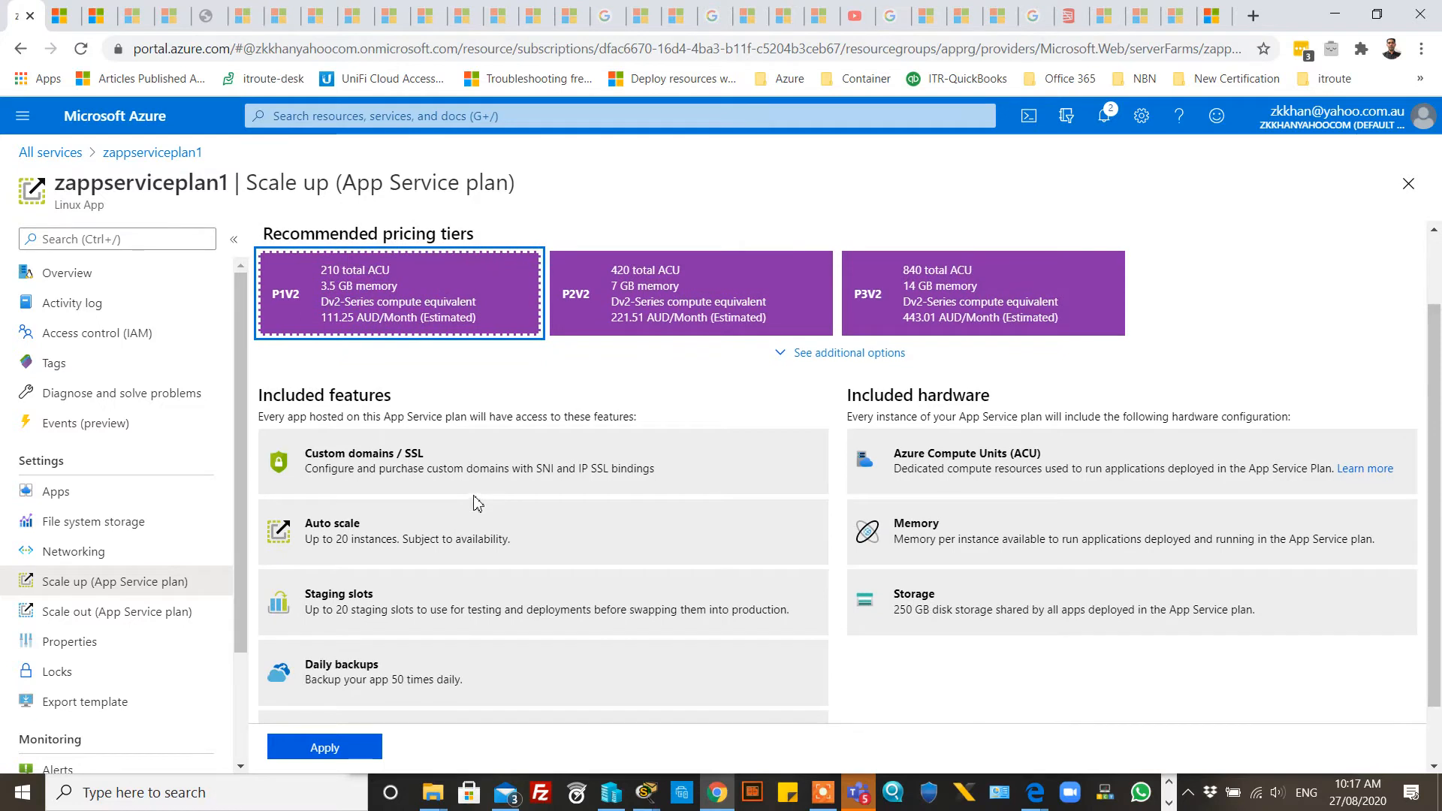
pyautogui.scroll(-1, 356, 461)
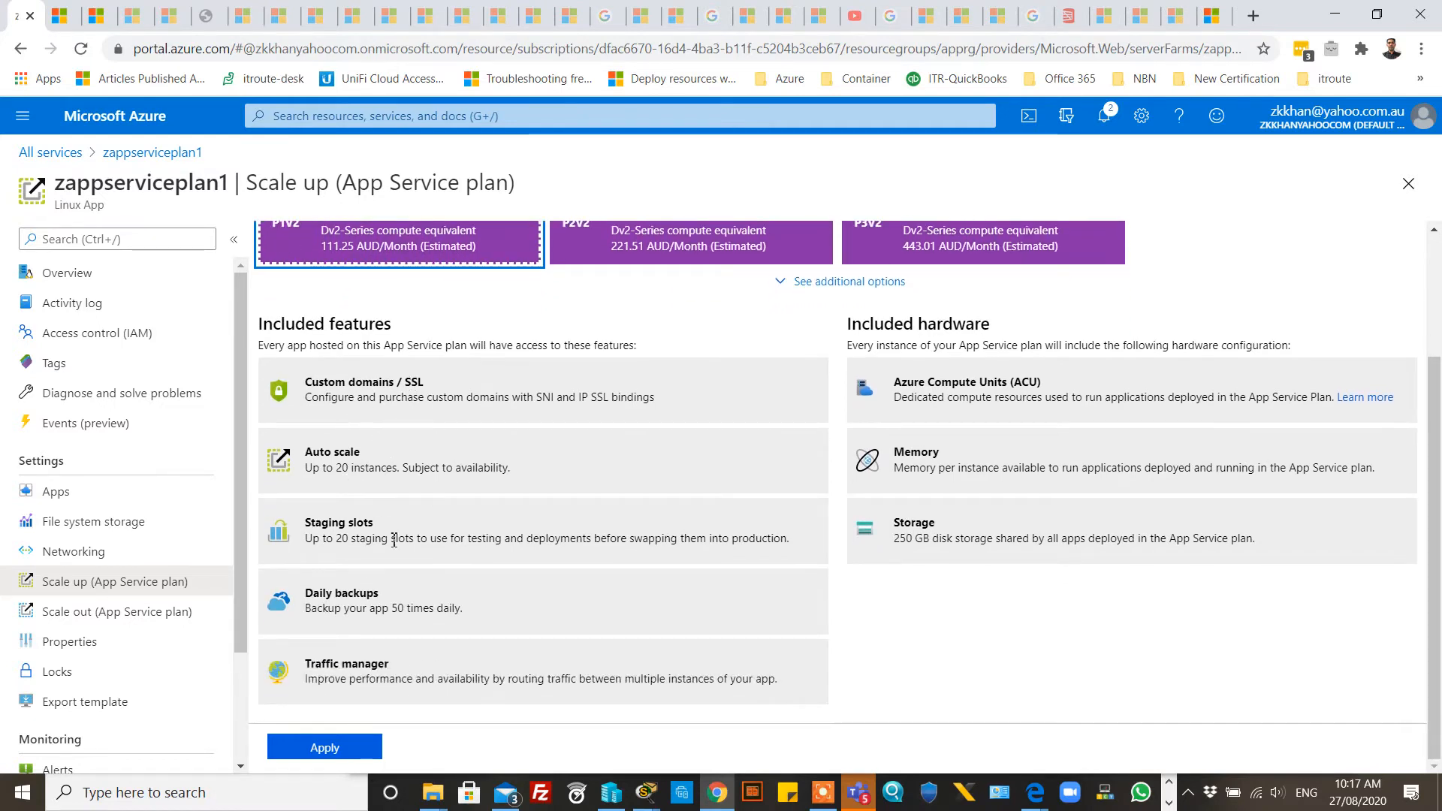
pyautogui.scroll(2, 752, 508)
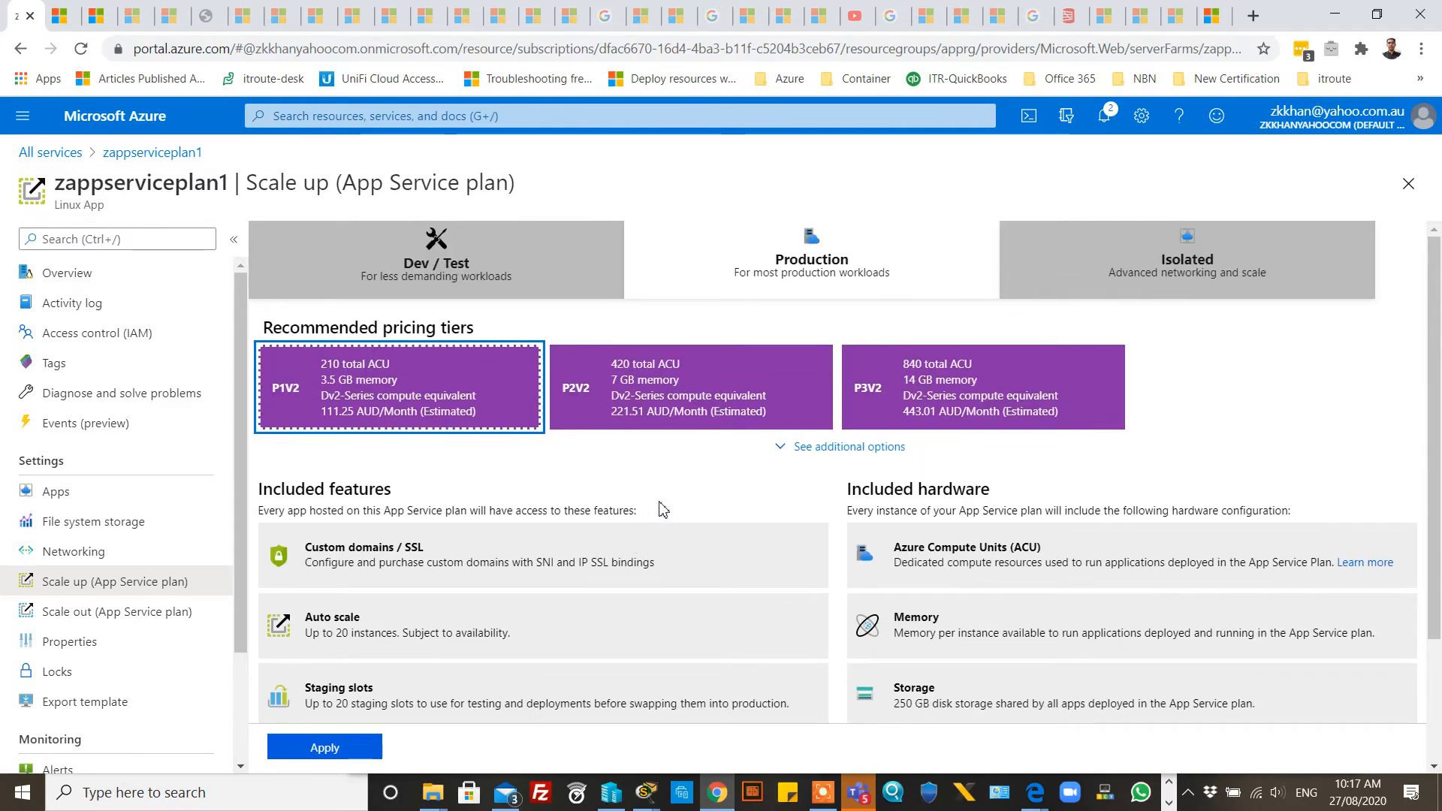
pyautogui.scroll(-2, 663, 510)
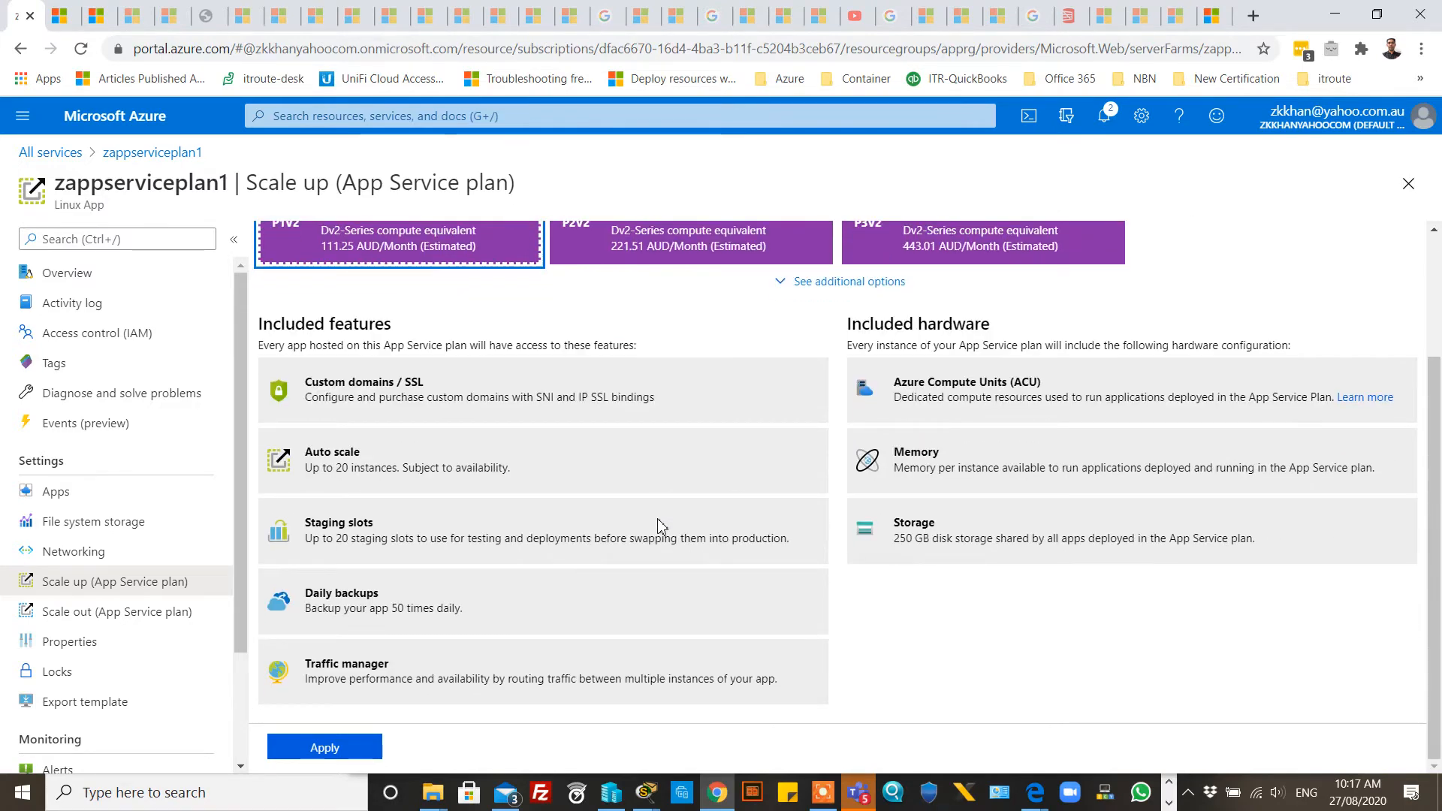
pyautogui.scroll(2, 660, 526)
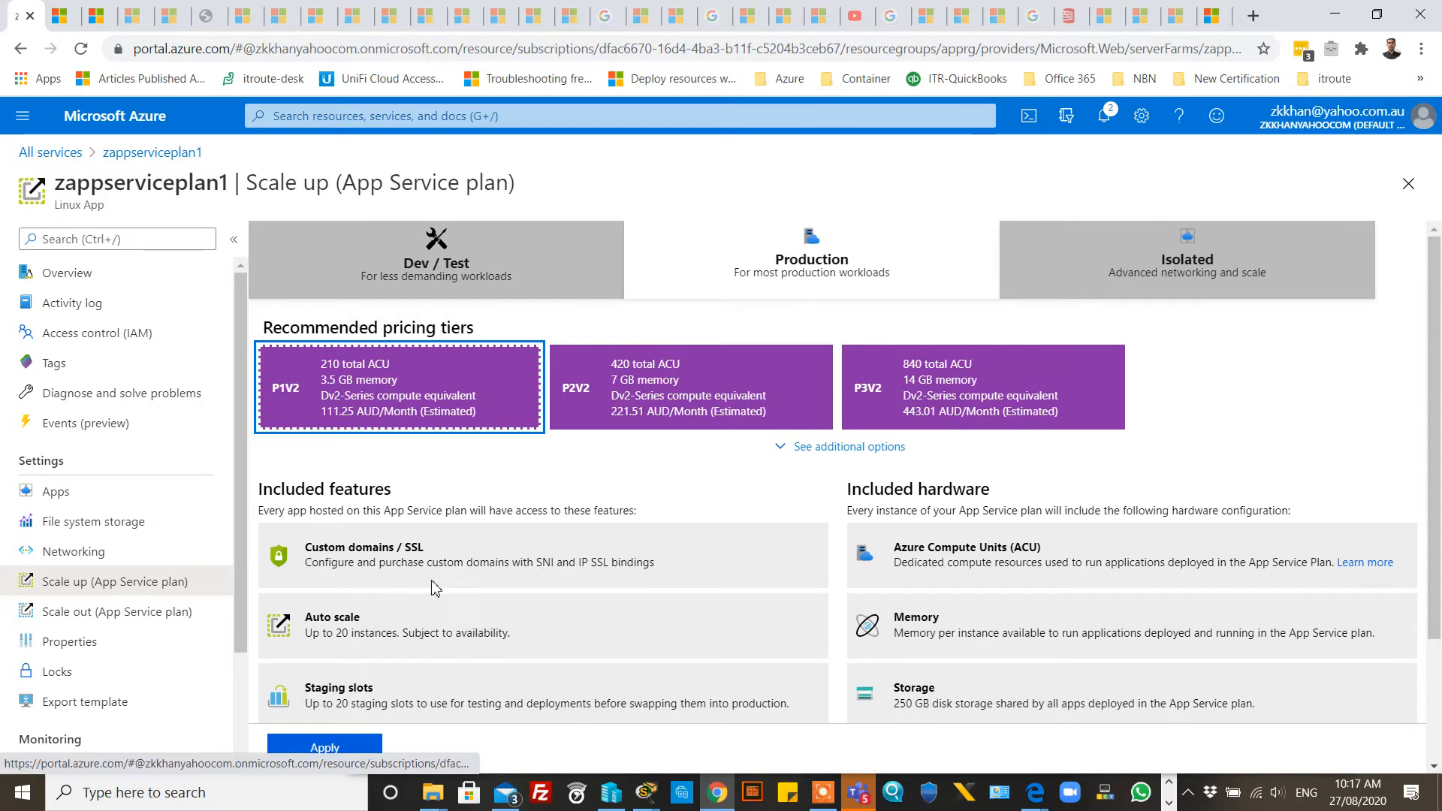
pyautogui.scroll(-2, 534, 556)
pyautogui.click(942, 453)
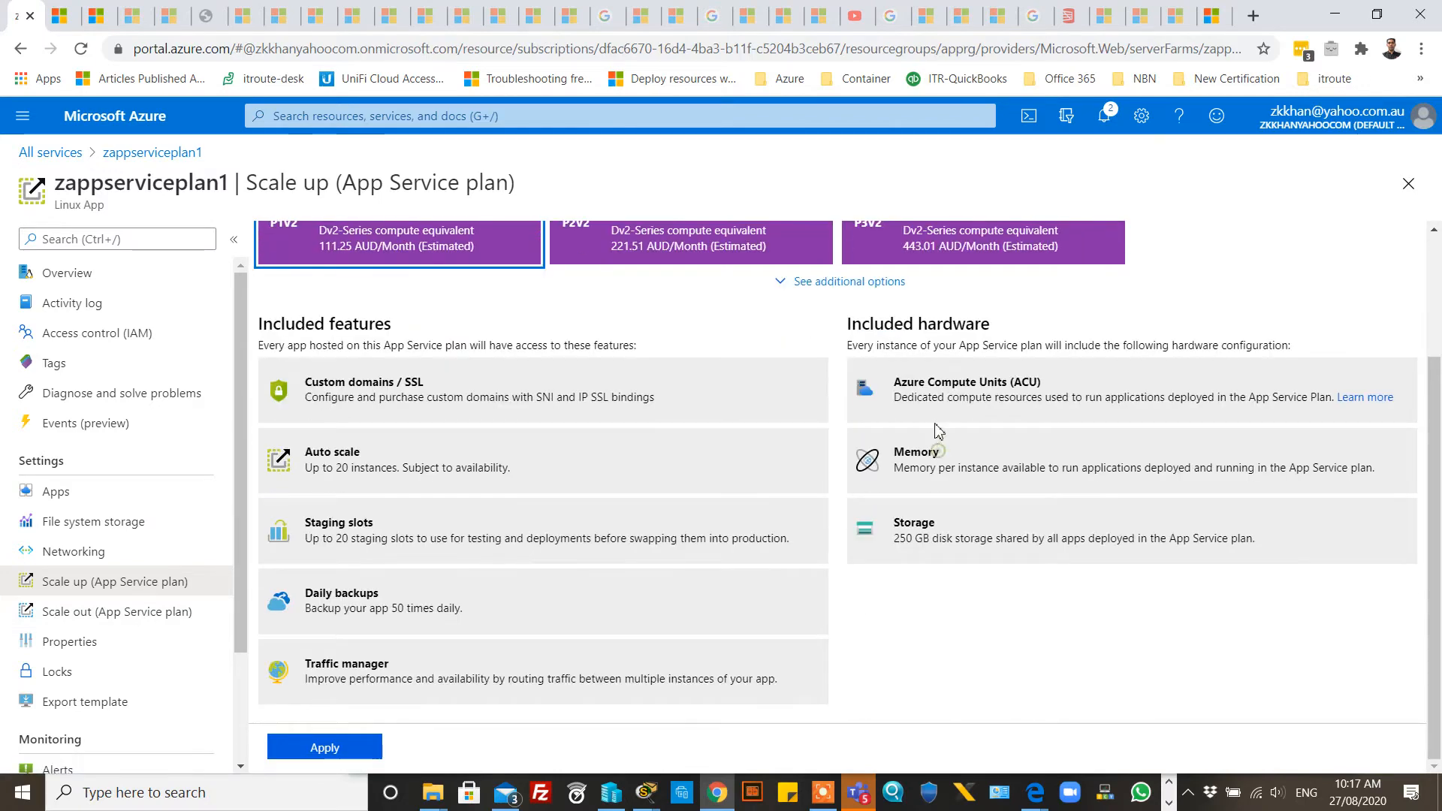
pyautogui.scroll(2, 792, 399)
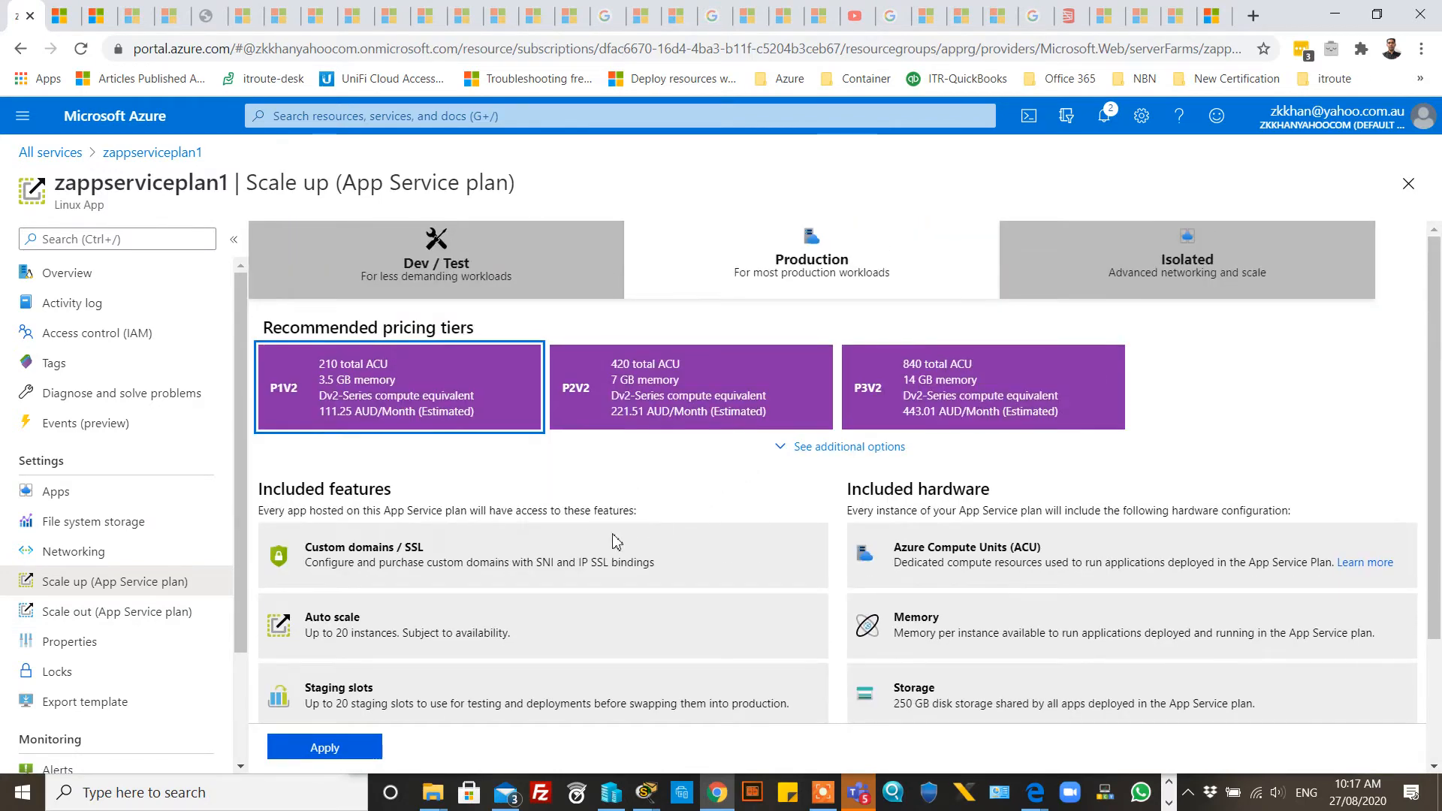
# Step: Open the plan's Scale out settings, try the manual instance count slider, and switch to Custom autoscale
pyautogui.click(75, 611)
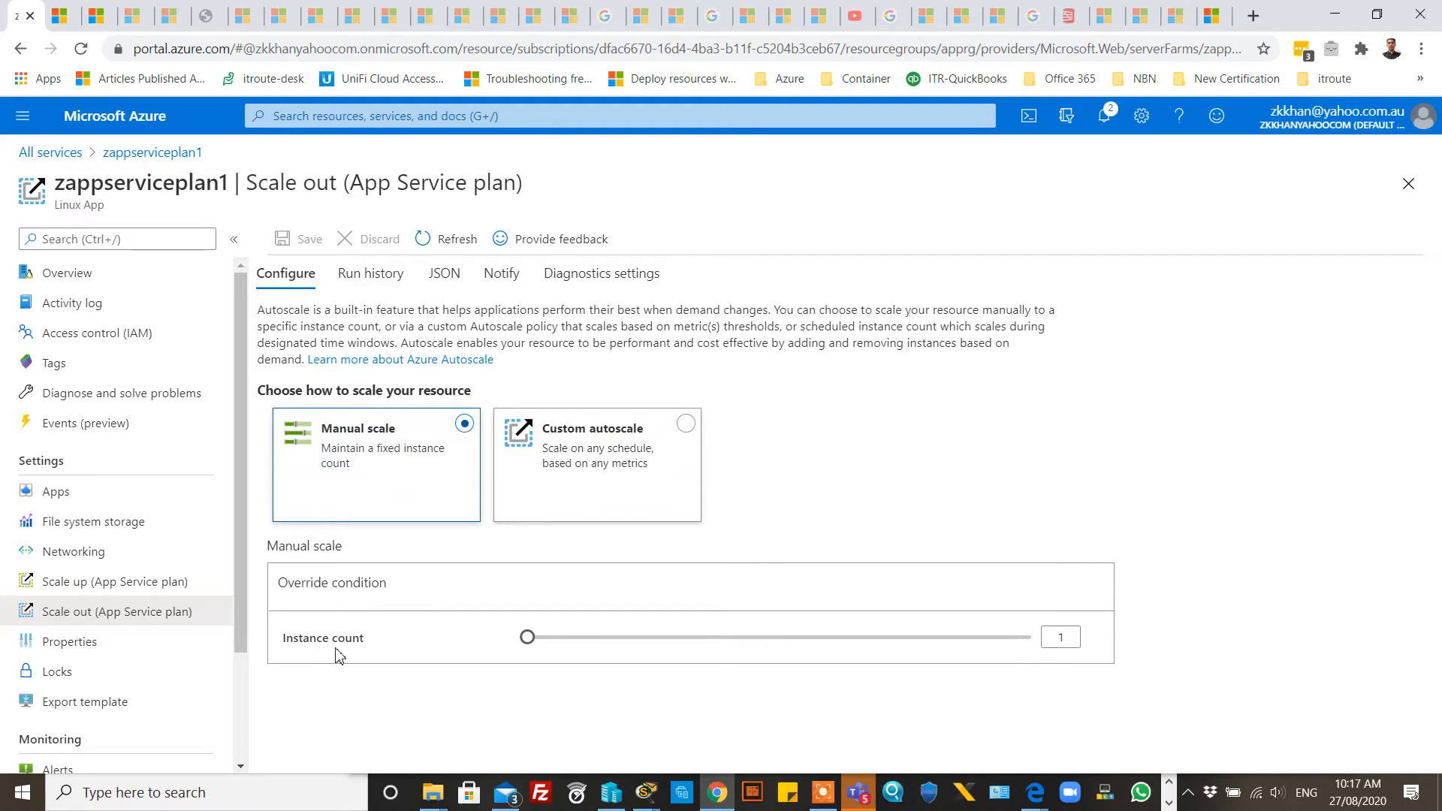
pyautogui.moveTo(528, 637)
pyautogui.mouseDown()
pyautogui.moveTo(595, 638)
pyautogui.moveTo(515, 644)
pyautogui.mouseUp()
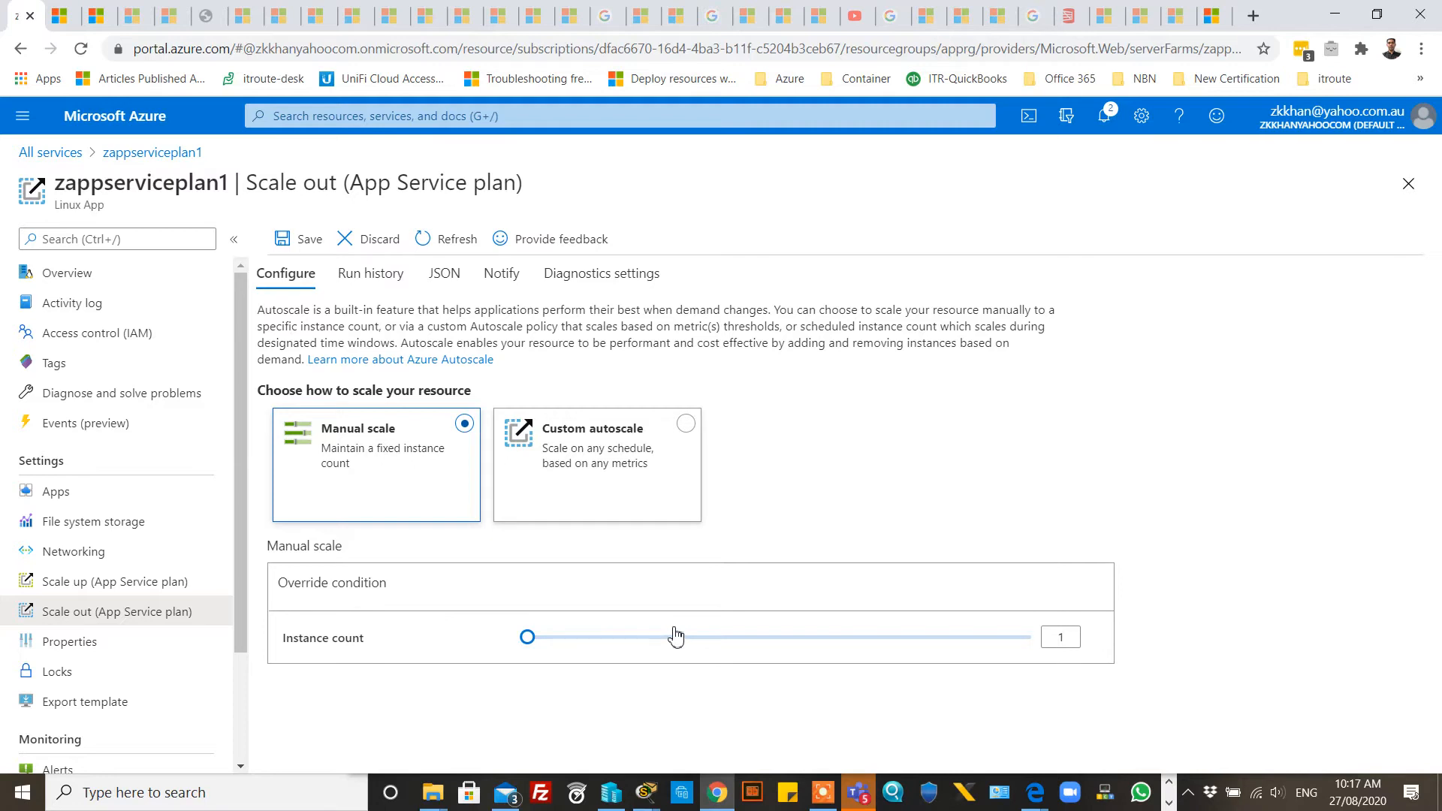
pyautogui.click(667, 457)
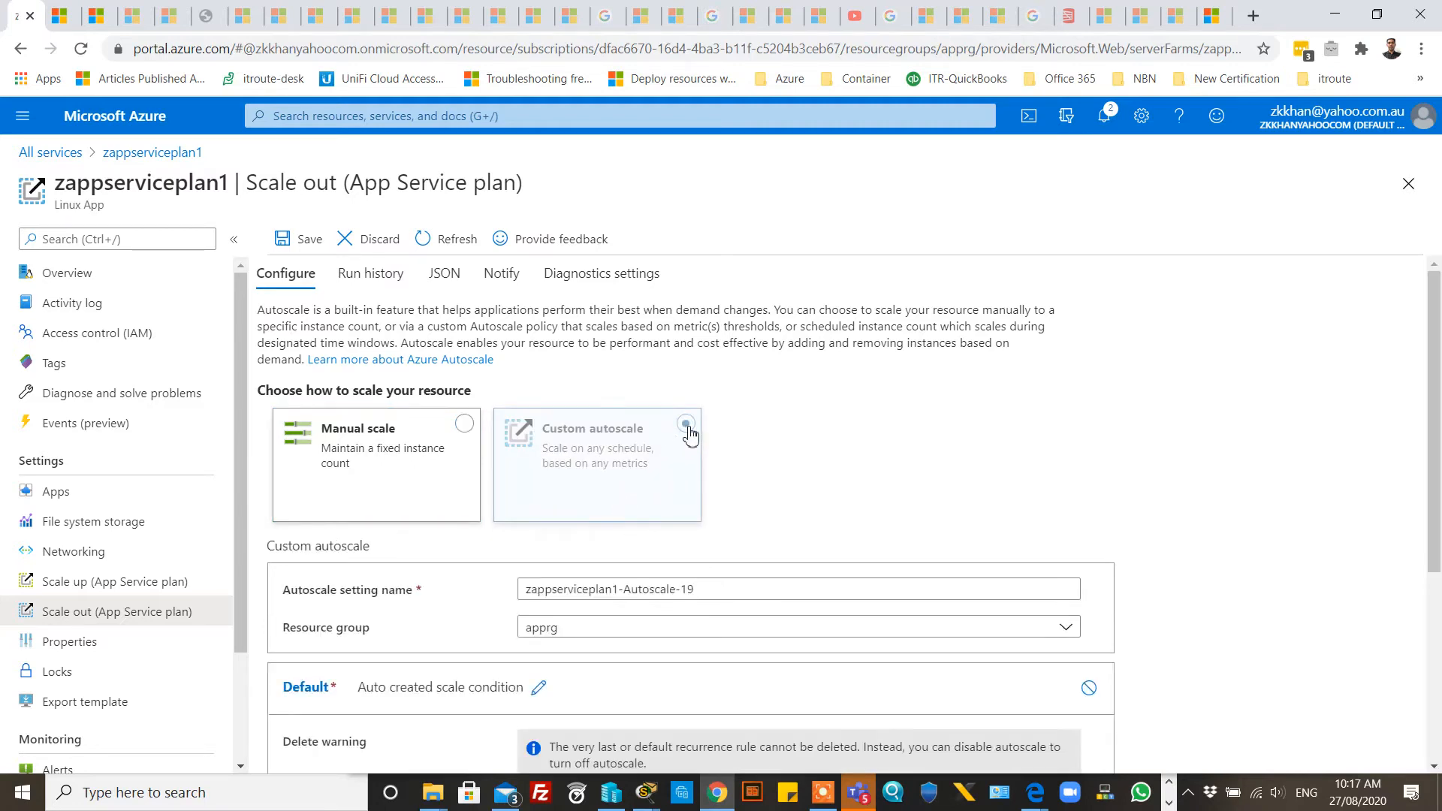
# Step: Check the autoscale resource group choices and the default condition's scale modes, leaving apprg and Scale based on a metric selected
pyautogui.scroll(-3, 880, 483)
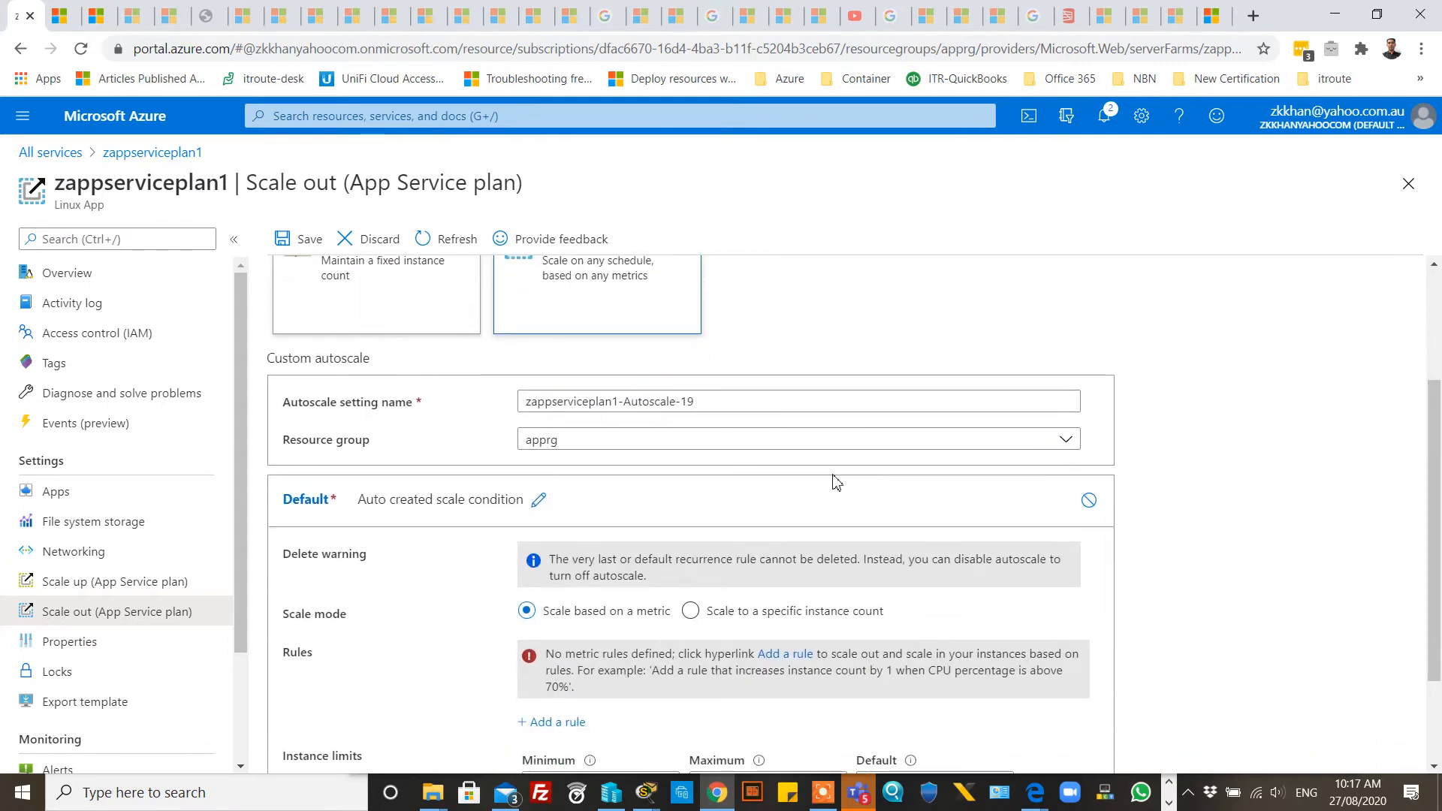
pyautogui.click(692, 452)
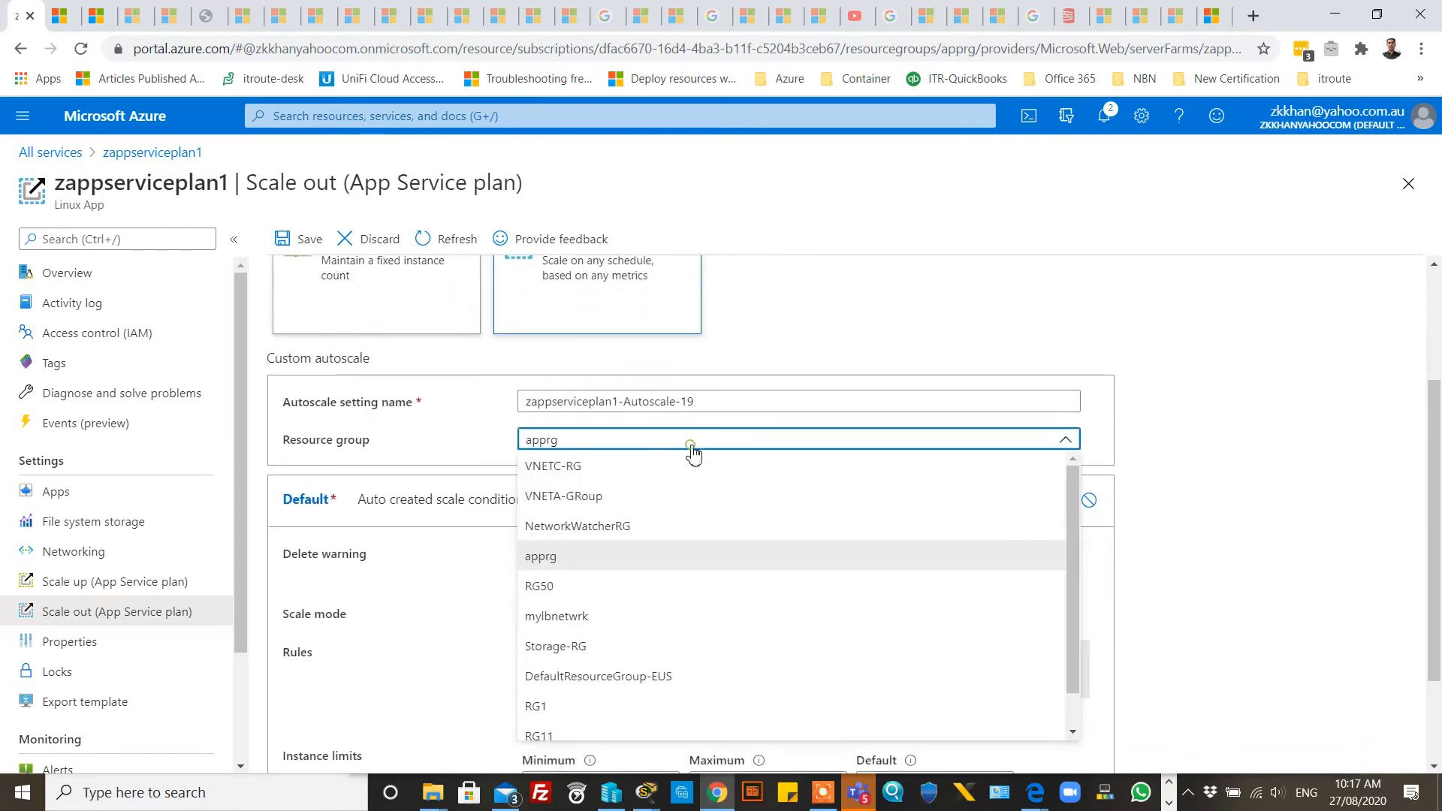
pyautogui.click(1202, 439)
pyautogui.scroll(-2, 833, 512)
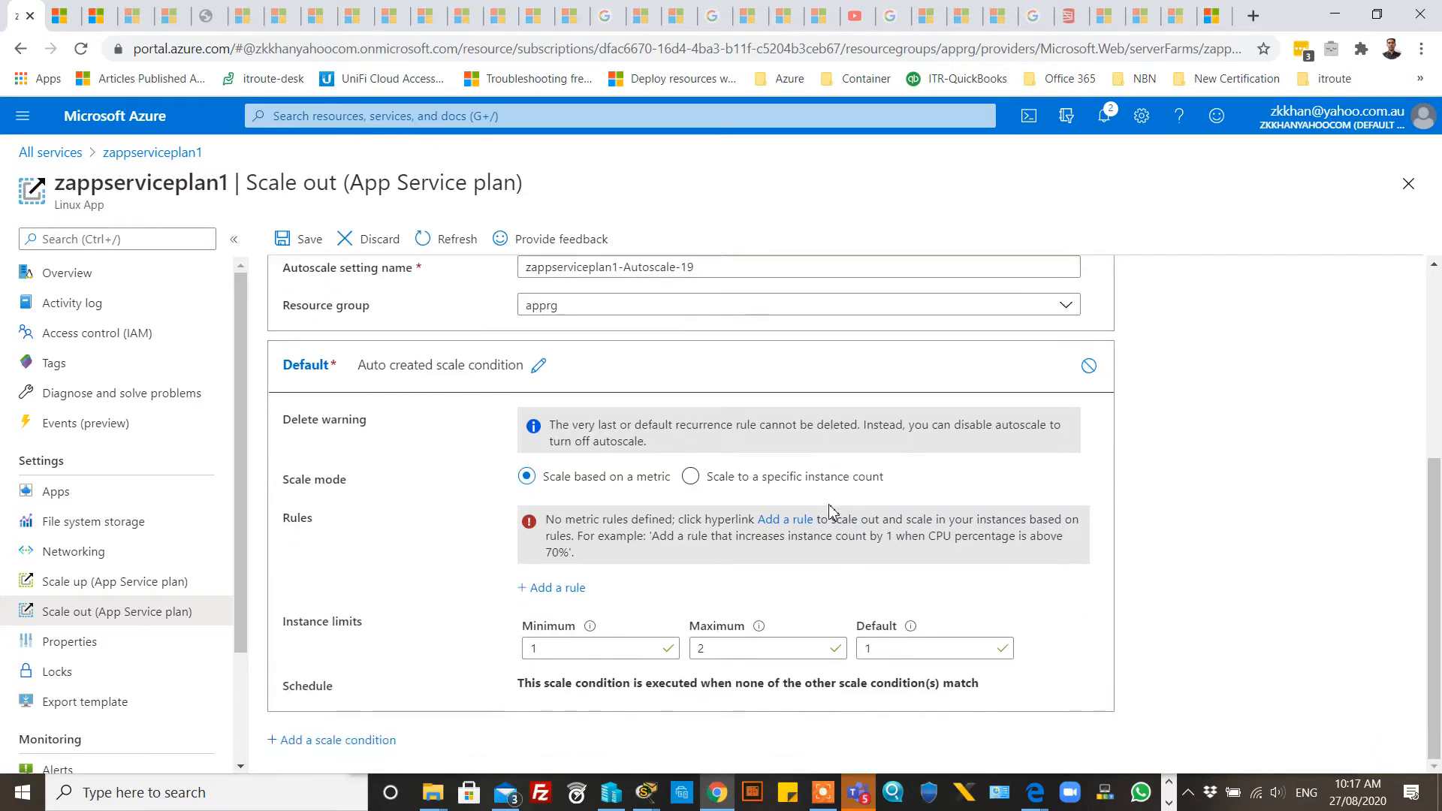
pyautogui.click(691, 478)
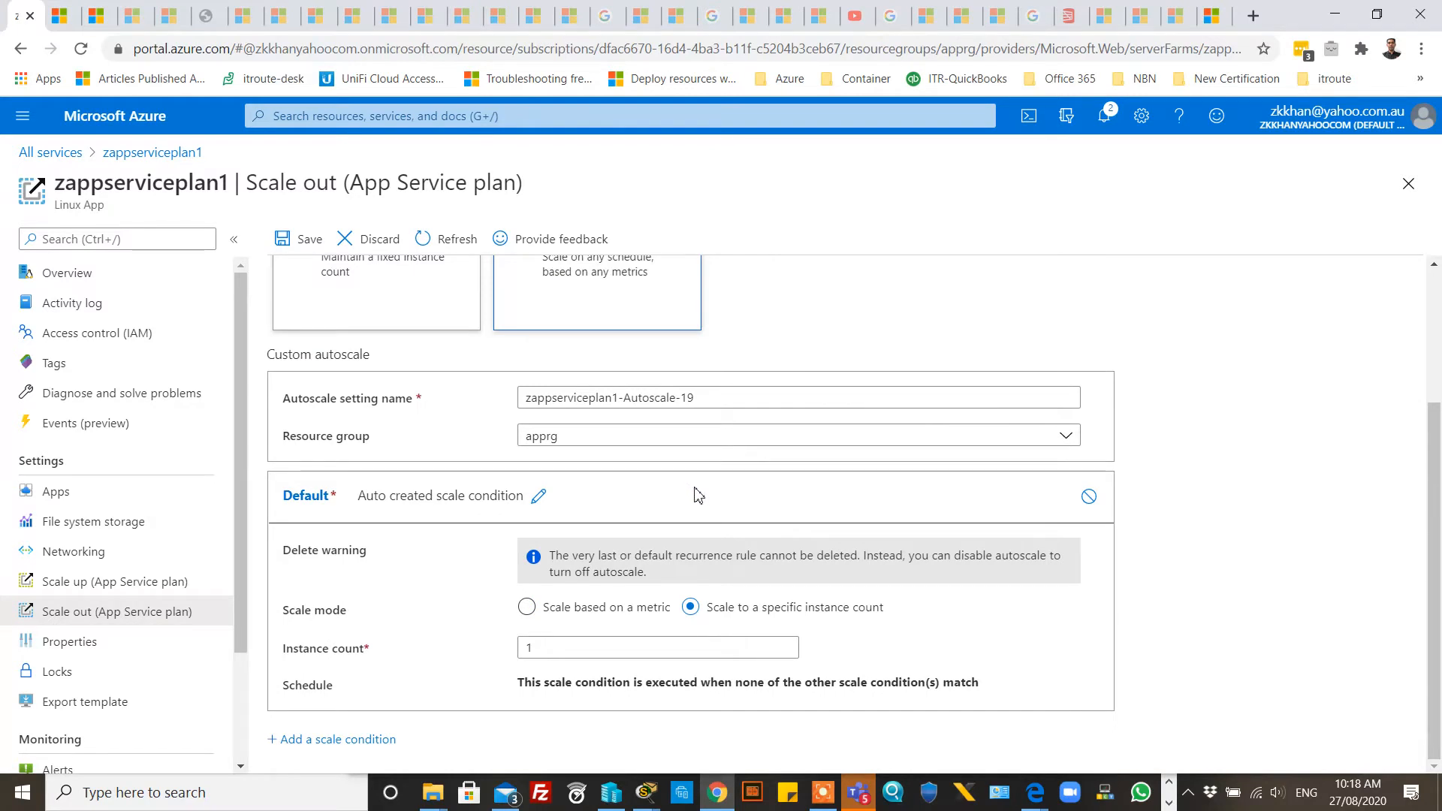
pyautogui.click(535, 608)
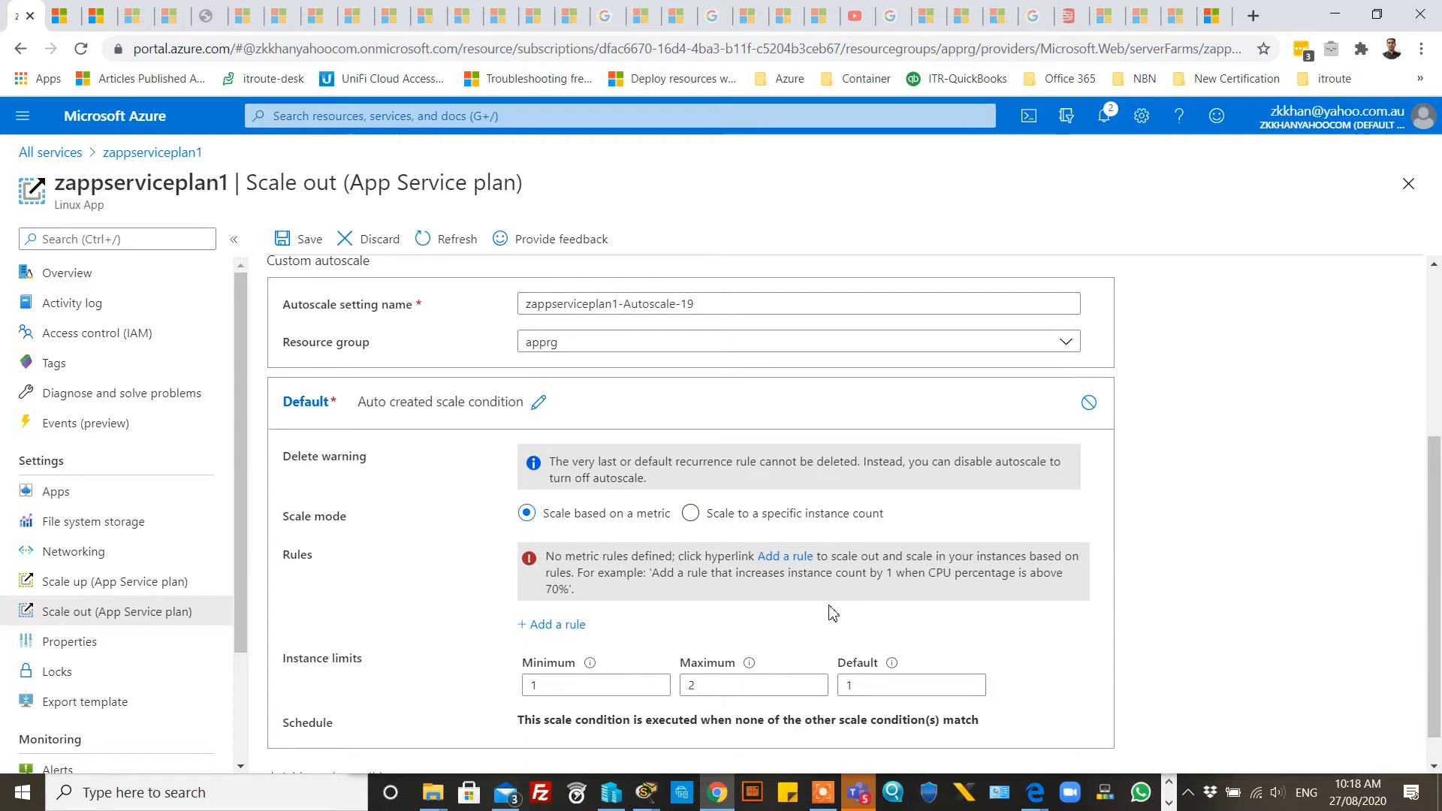
pyautogui.scroll(-2, 751, 586)
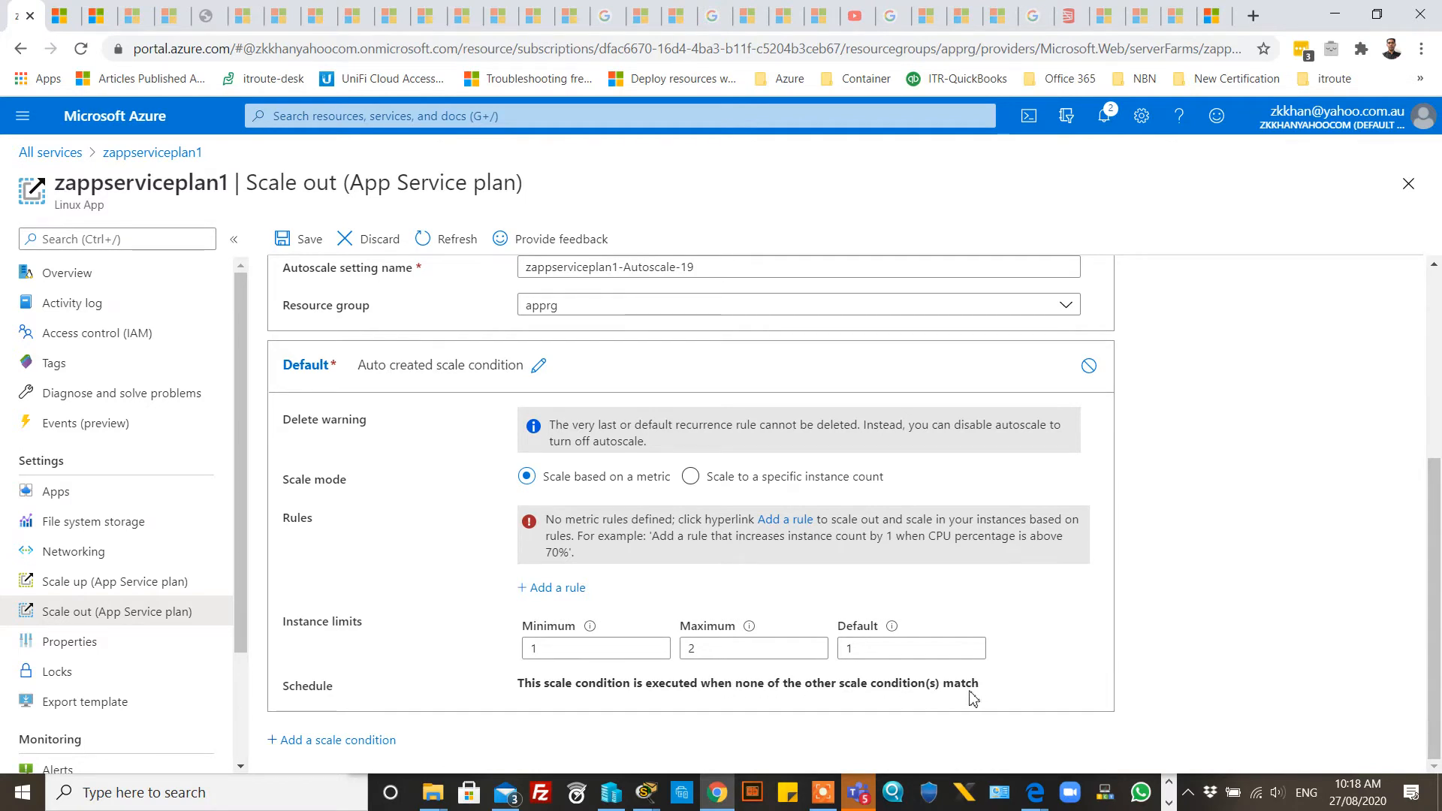
# Step: Add another scale condition and start a metric rule in it with Average time aggregation and the CPU Percentage metric
pyautogui.click(347, 740)
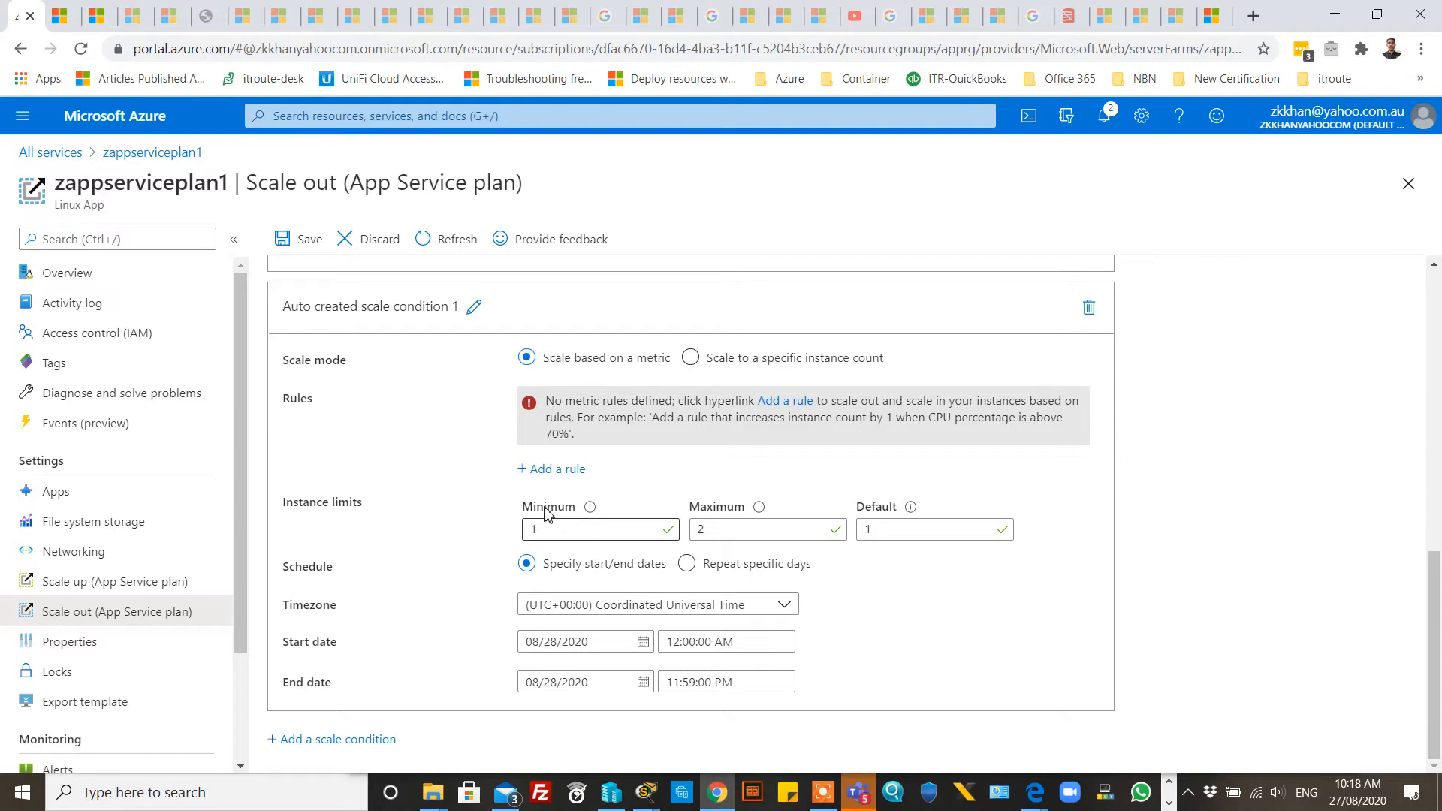
pyautogui.click(563, 469)
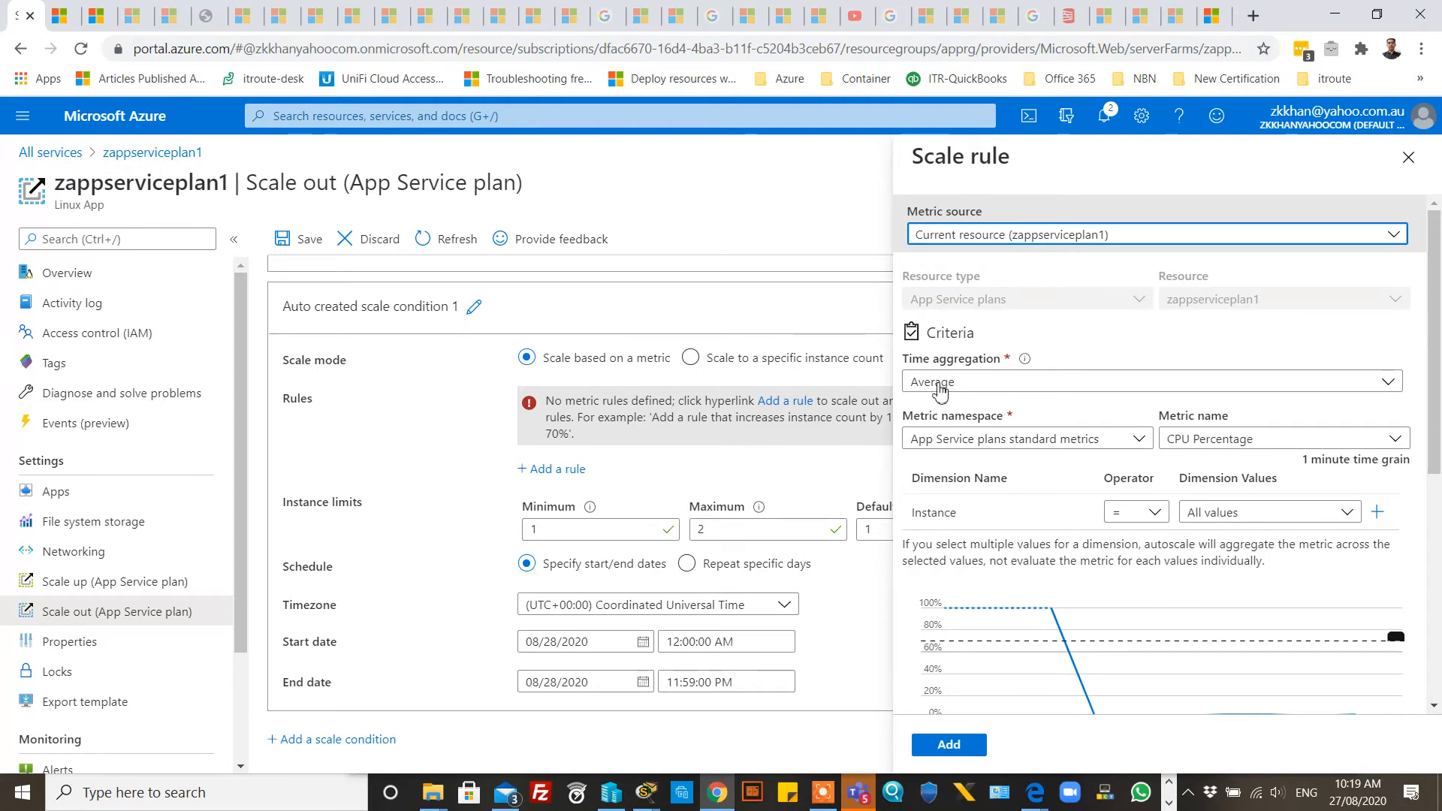
pyautogui.click(1052, 384)
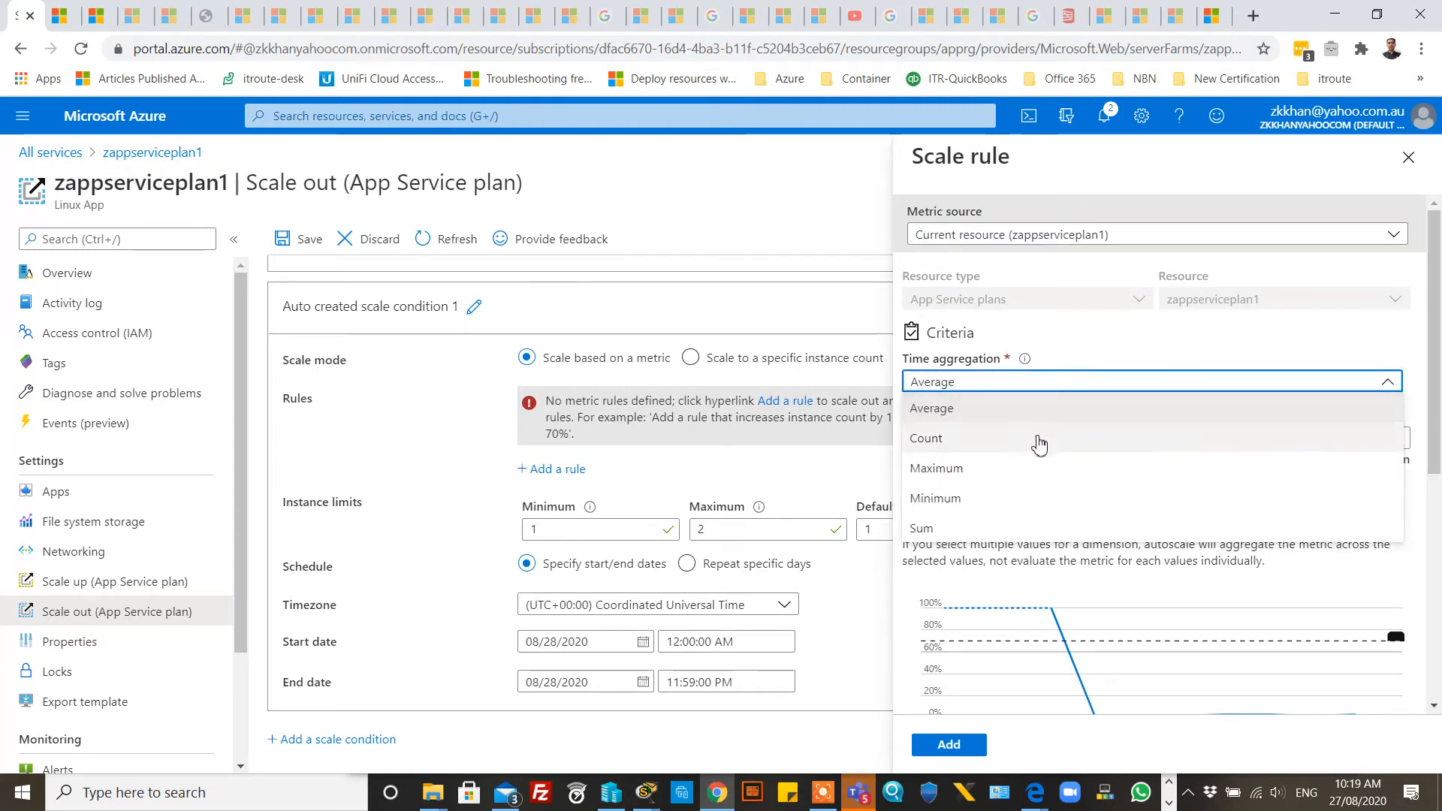
pyautogui.click(973, 425)
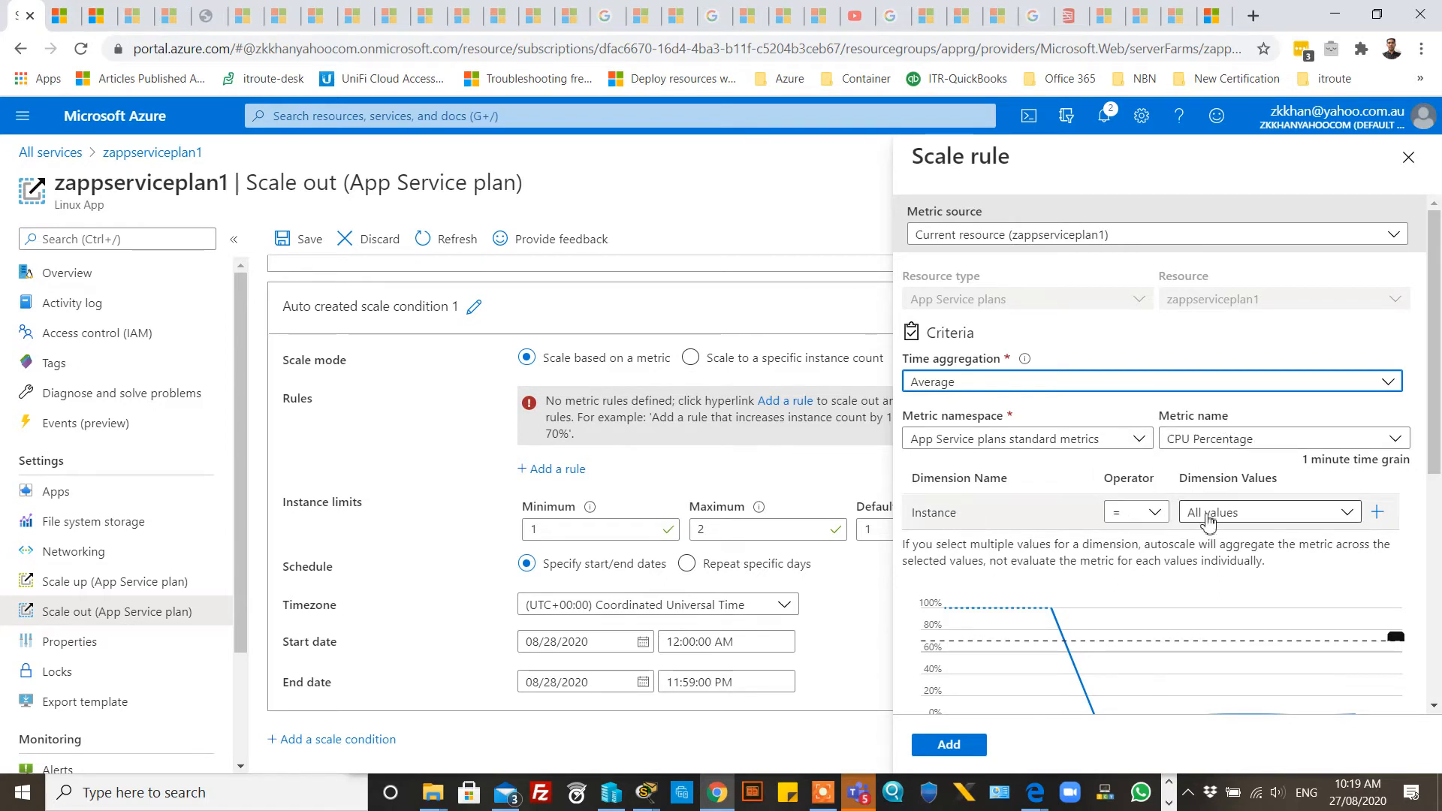
pyautogui.click(1269, 444)
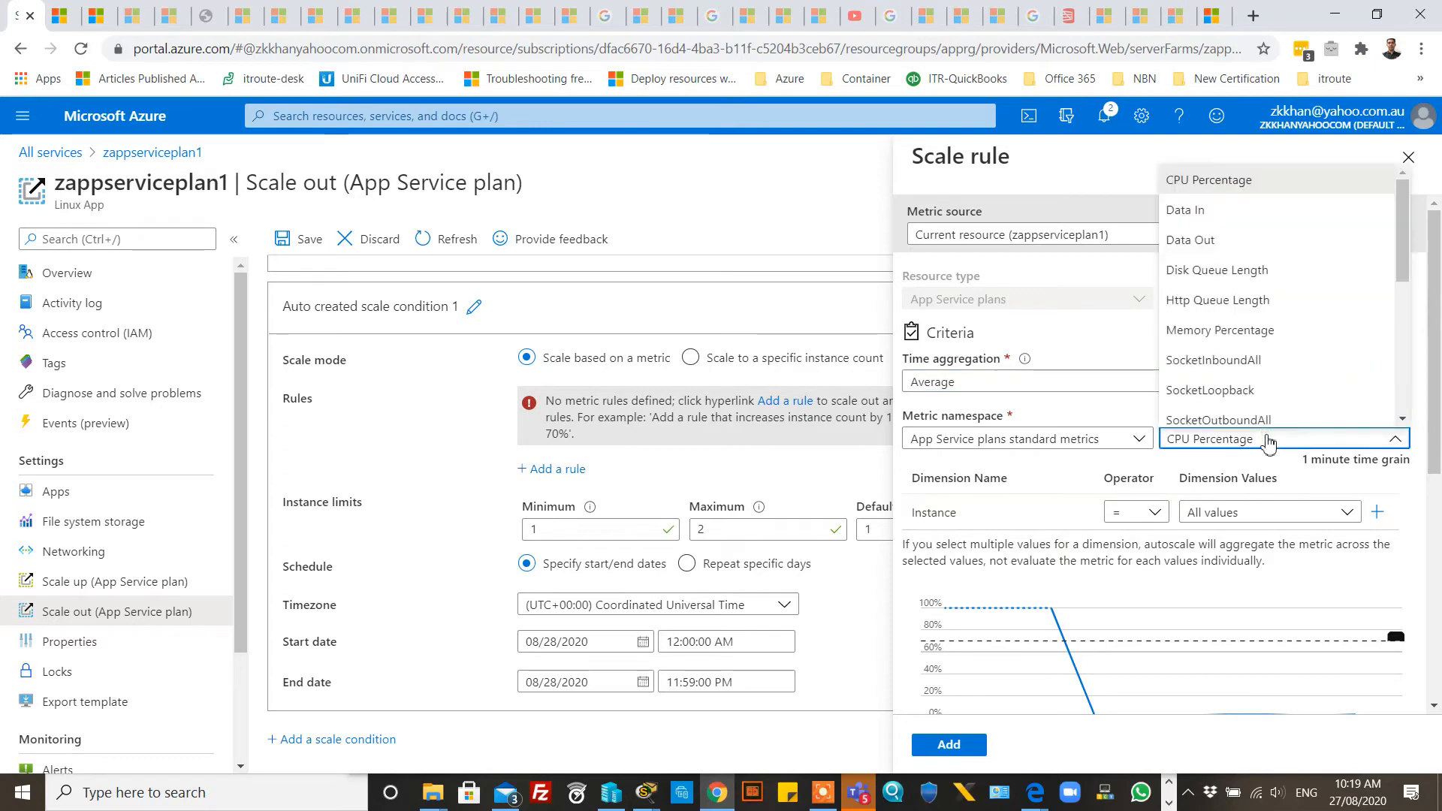
pyautogui.click(1270, 443)
# Step: Set the scale rule's metric threshold to trigger the scale action to 80%
pyautogui.scroll(-4, 999, 507)
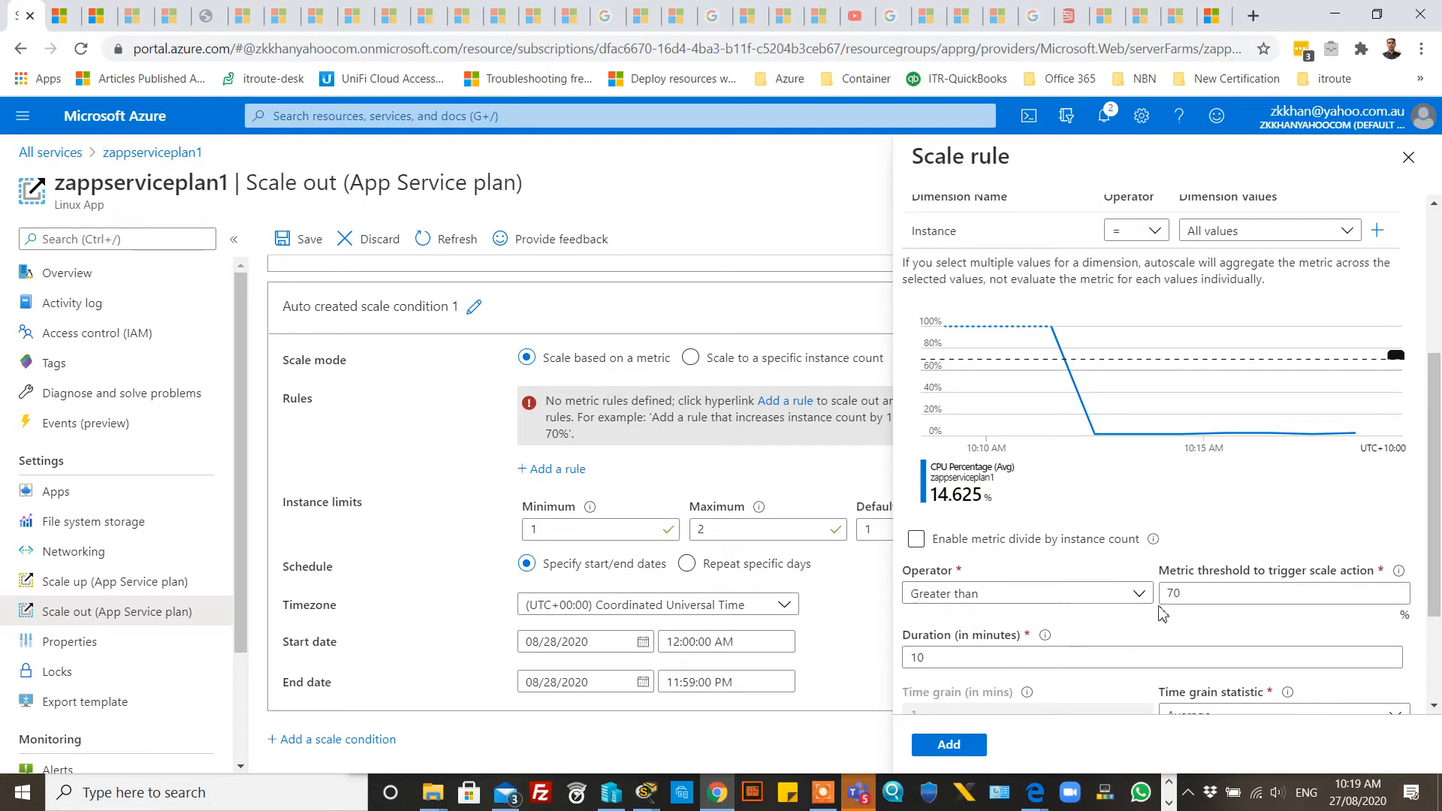
pyautogui.scroll(-1, 1157, 615)
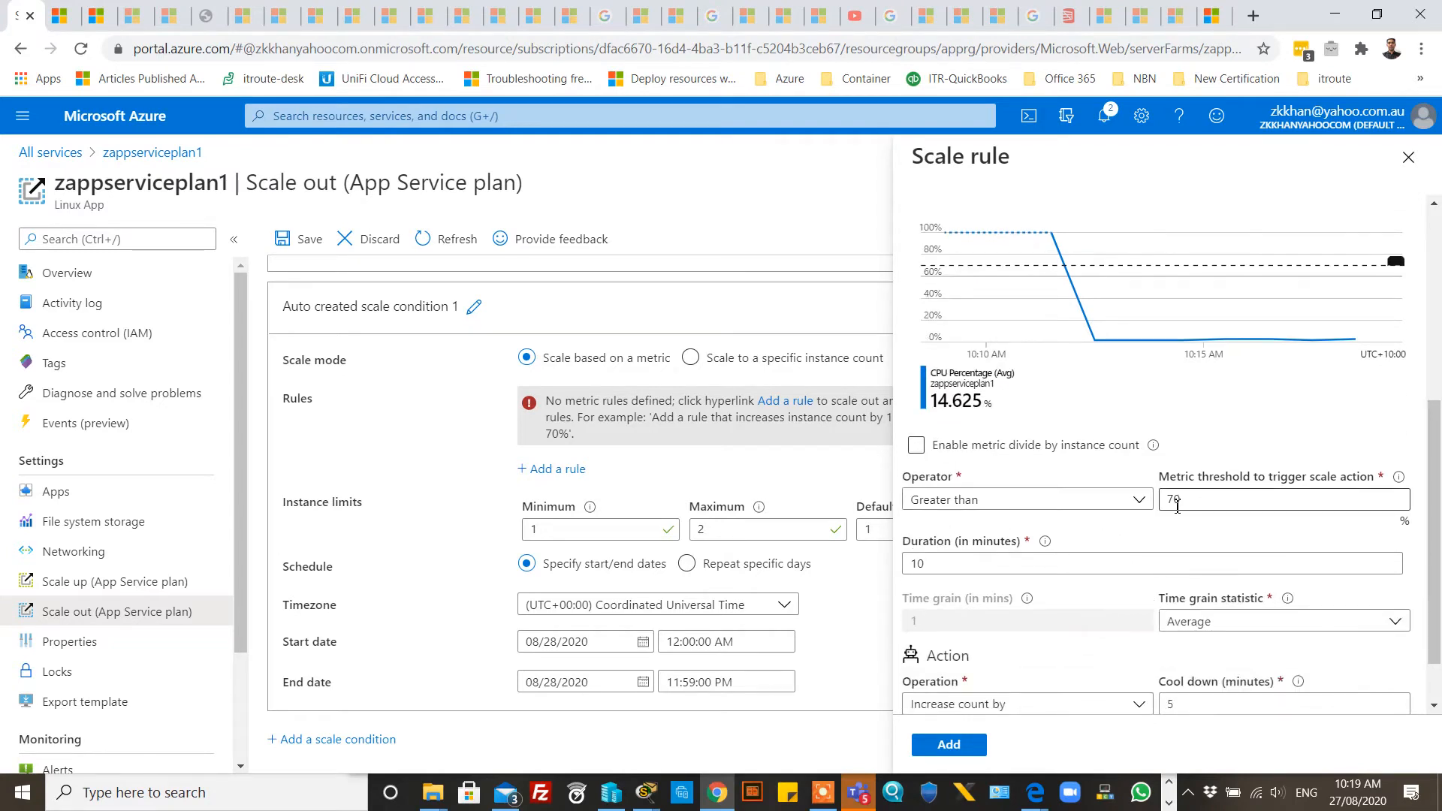
pyautogui.click(1211, 500)
pyautogui.doubleClick(1172, 499)
pyautogui.write('10')
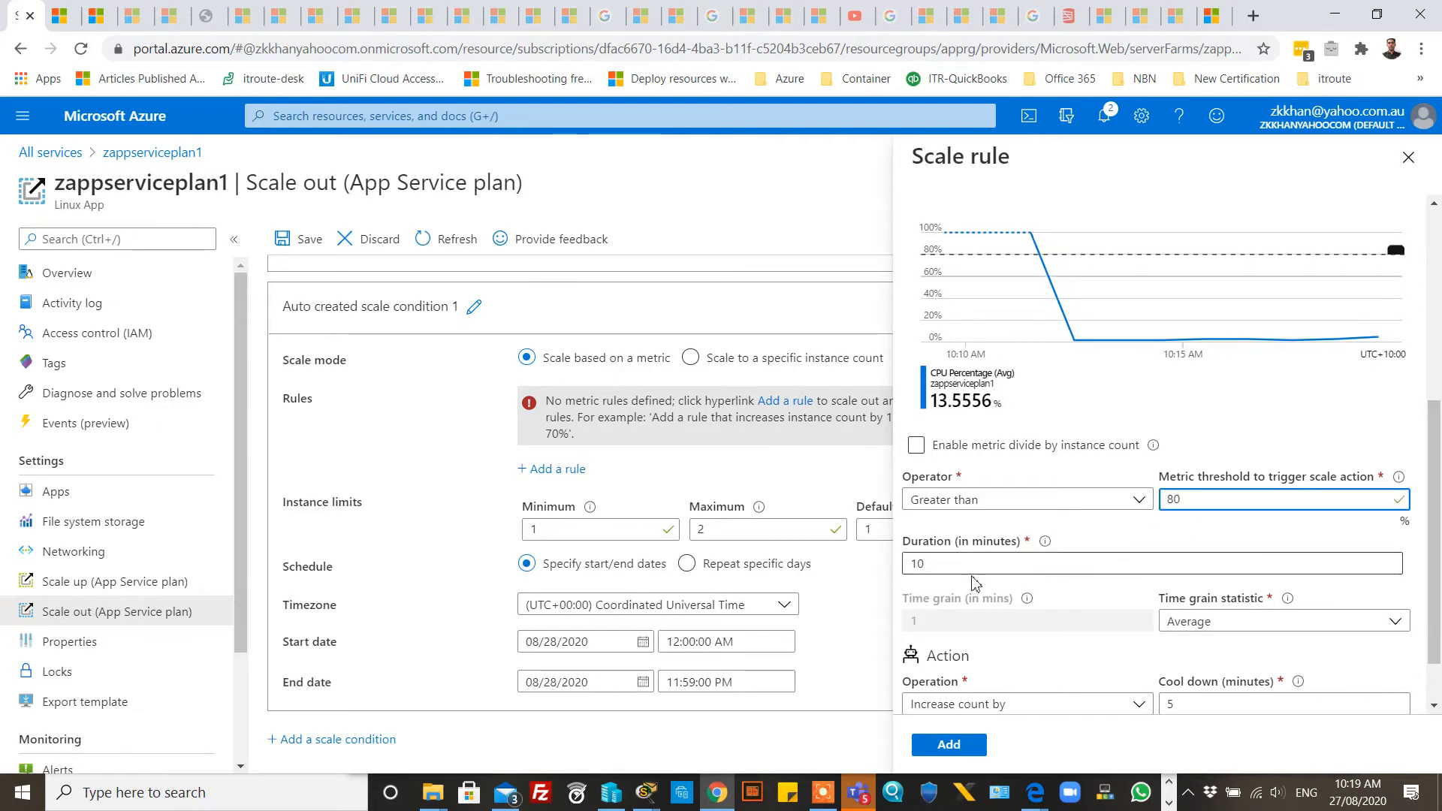
# Step: Review the rule's scale operation choices and the explanation of the cool down setting
pyautogui.scroll(-1, 951, 572)
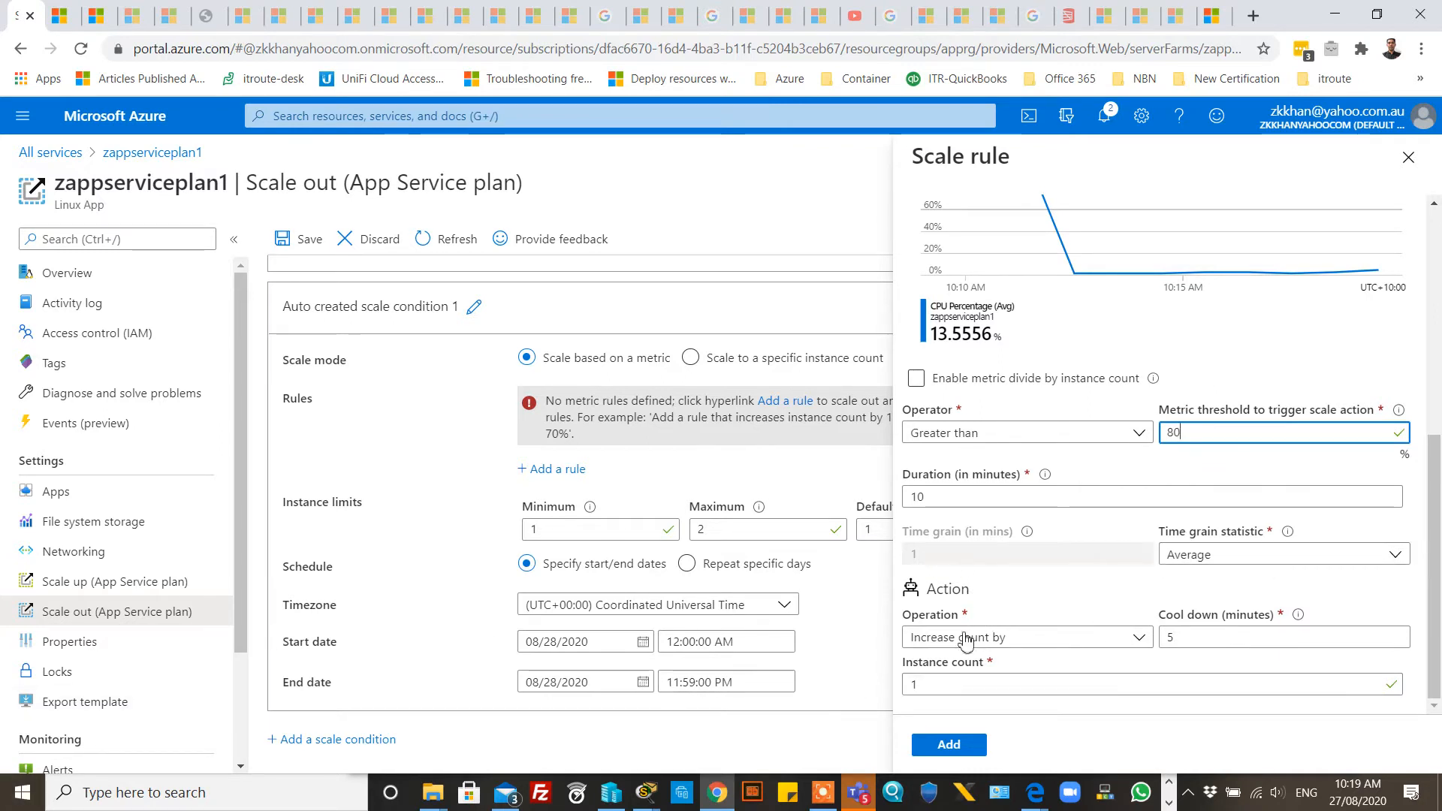
pyautogui.click(1035, 640)
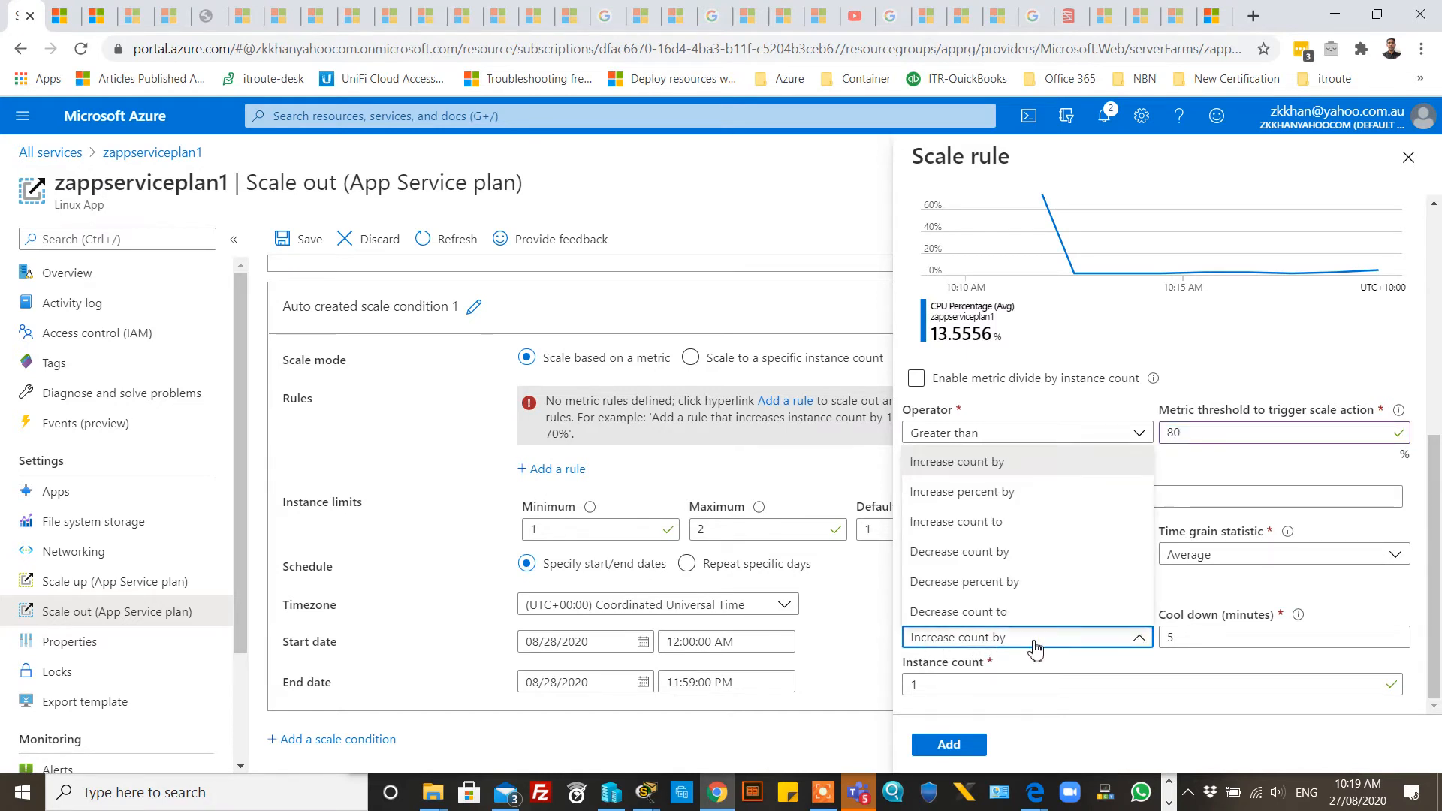
pyautogui.click(1035, 645)
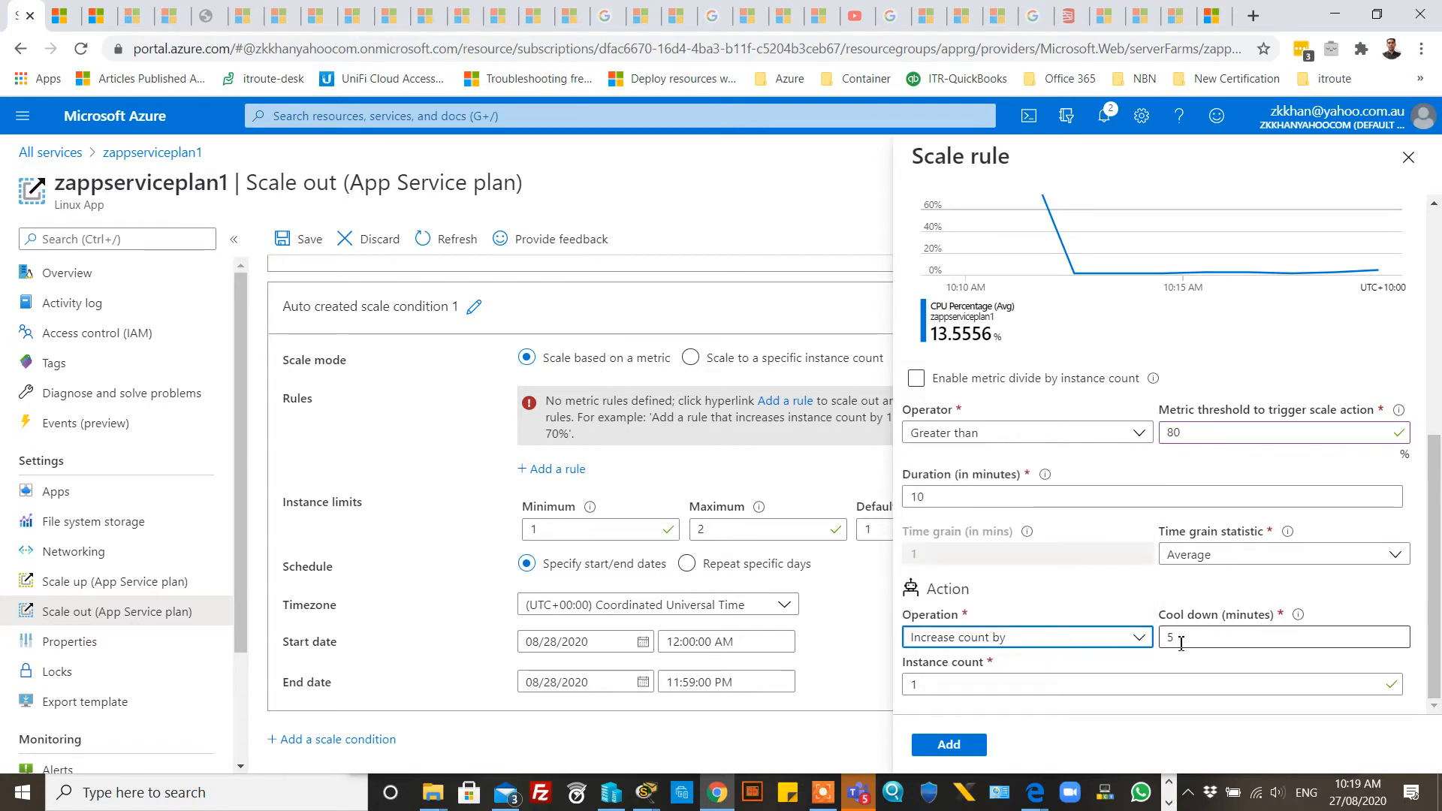
pyautogui.moveTo(1299, 617)
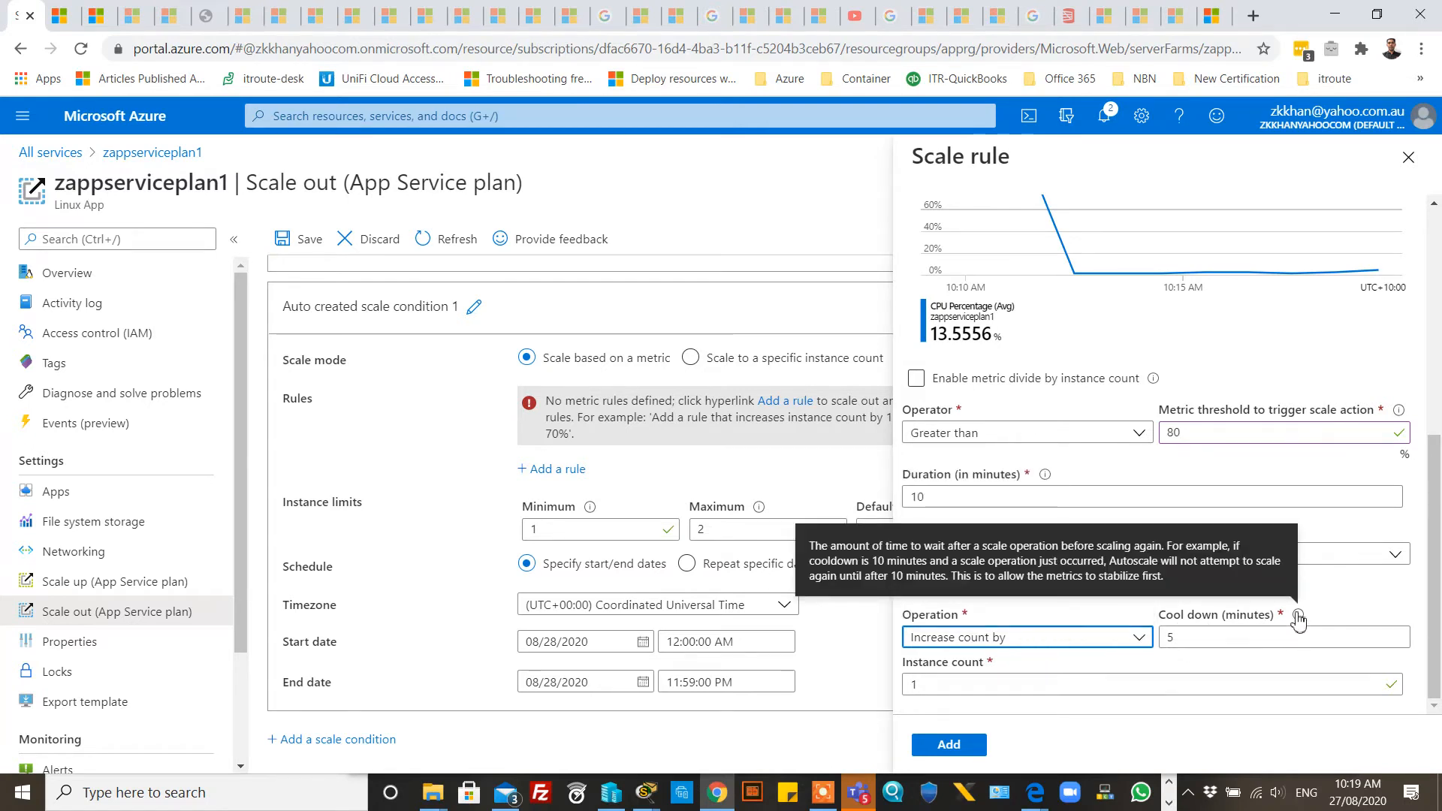
# Step: Try an instance count of 2, restore it to 1, and try the Increase percent by operation
pyautogui.click(1004, 686)
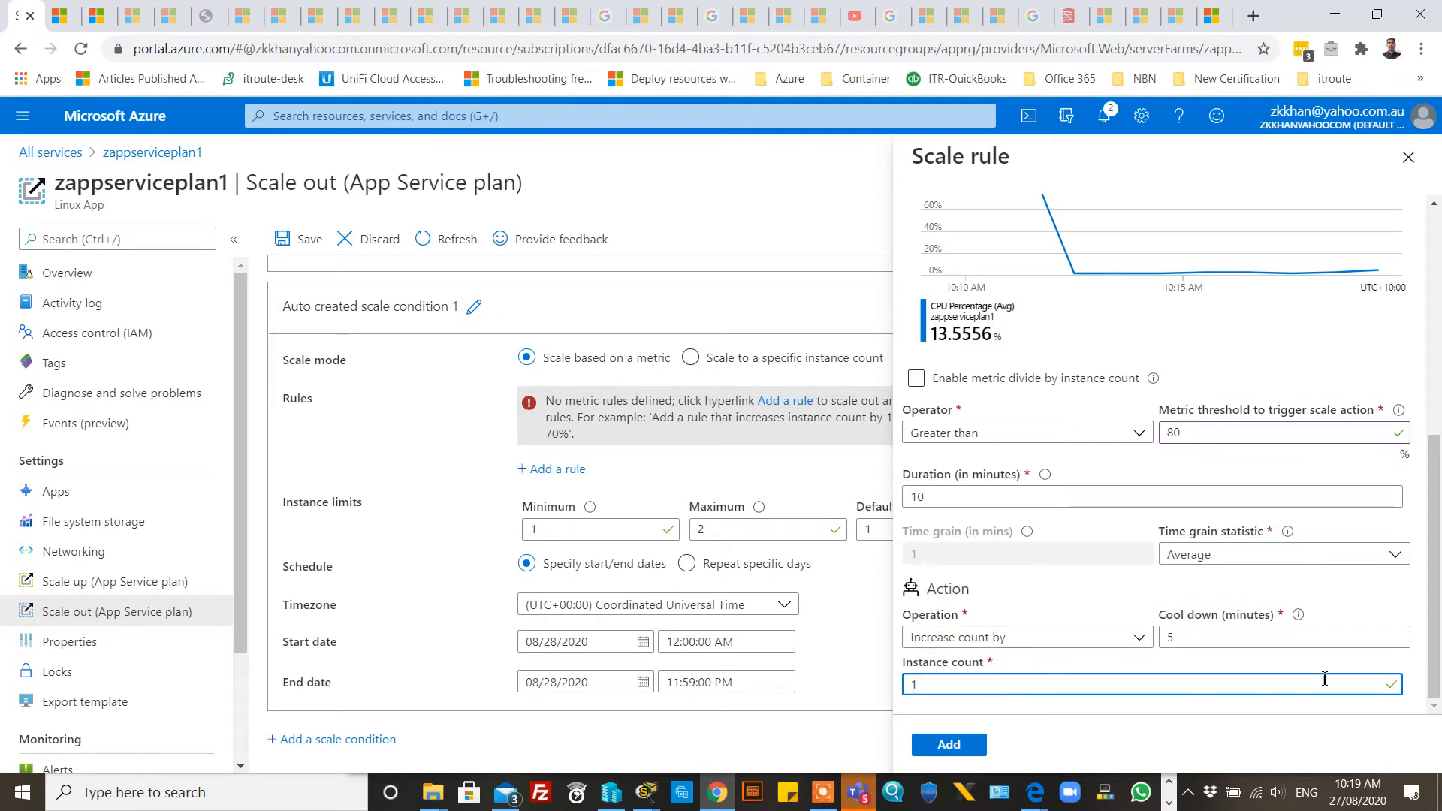
pyautogui.moveTo(965, 687); pyautogui.dragTo(857, 696)
pyautogui.write('2')
pyautogui.moveTo(941, 688); pyautogui.dragTo(881, 693)
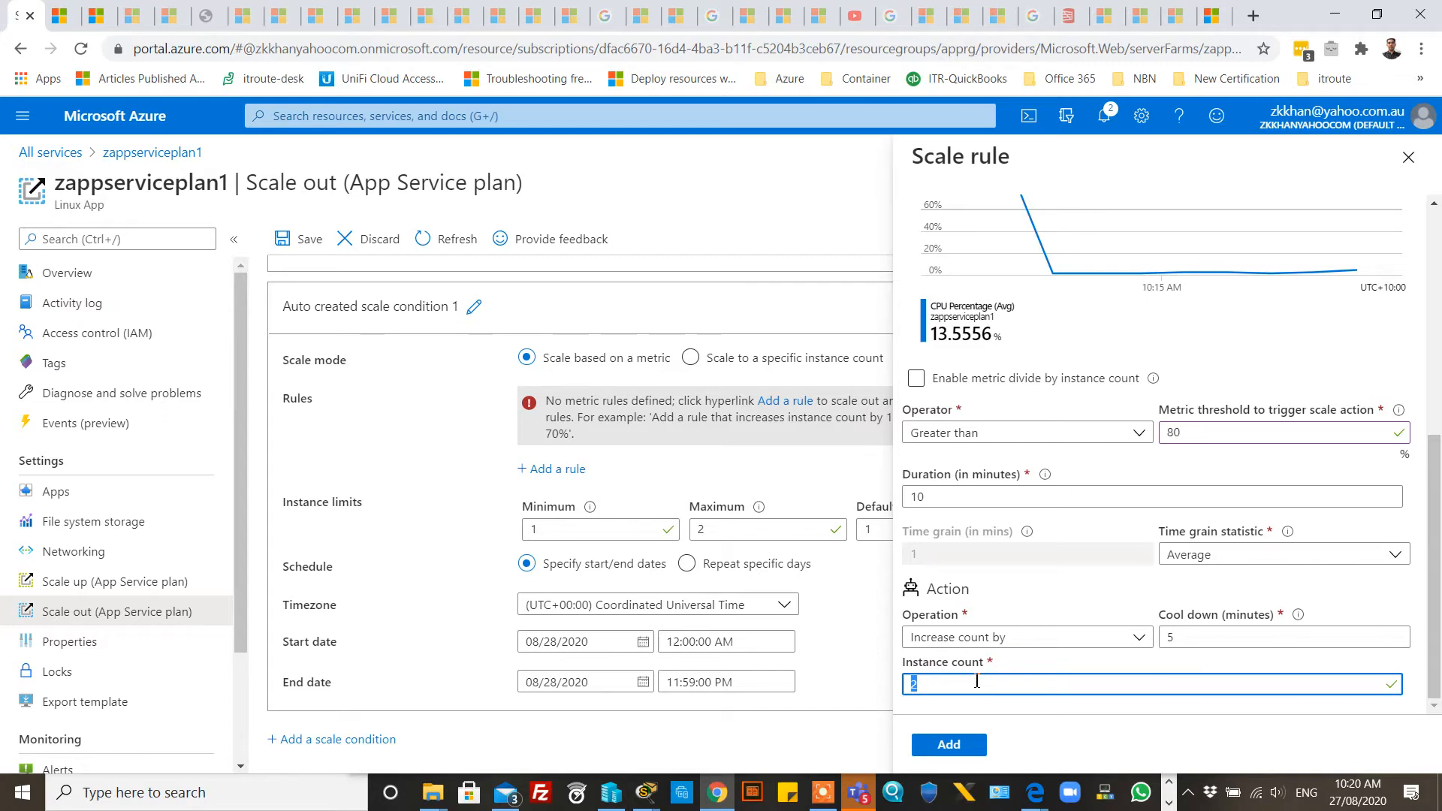
pyautogui.click(950, 639)
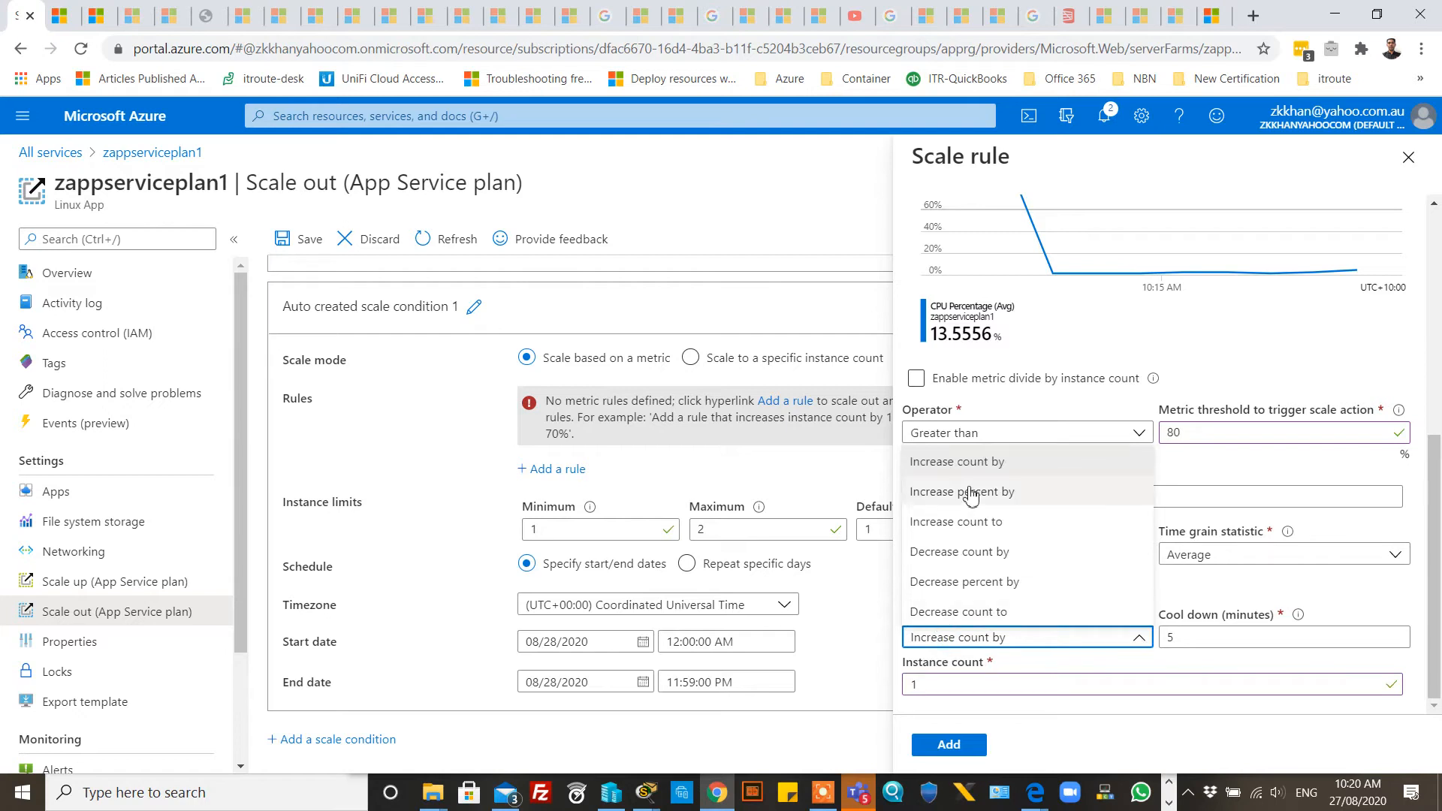
pyautogui.click(971, 493)
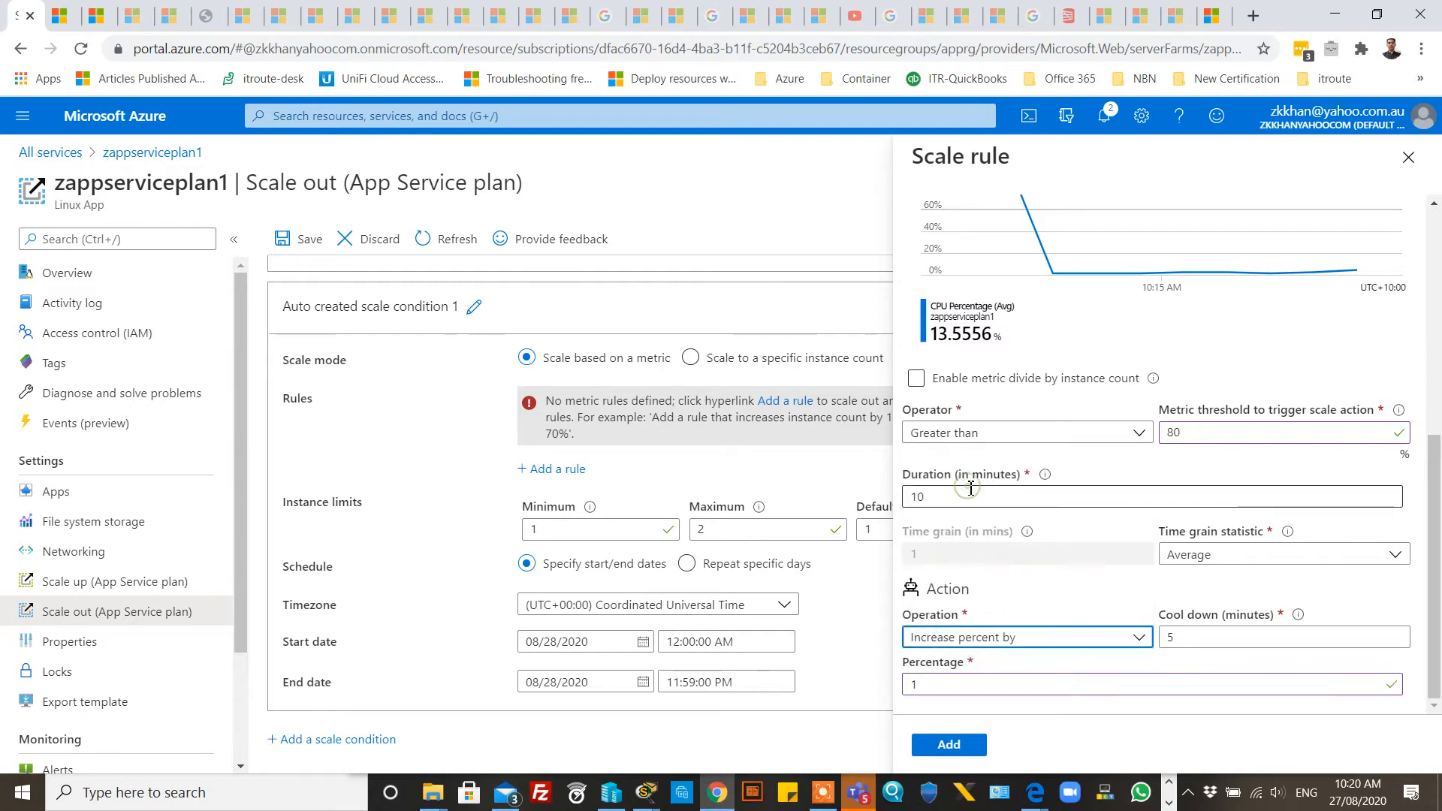
# Step: Set the rule's action to Increase count by with an instance count of 2
pyautogui.click(997, 646)
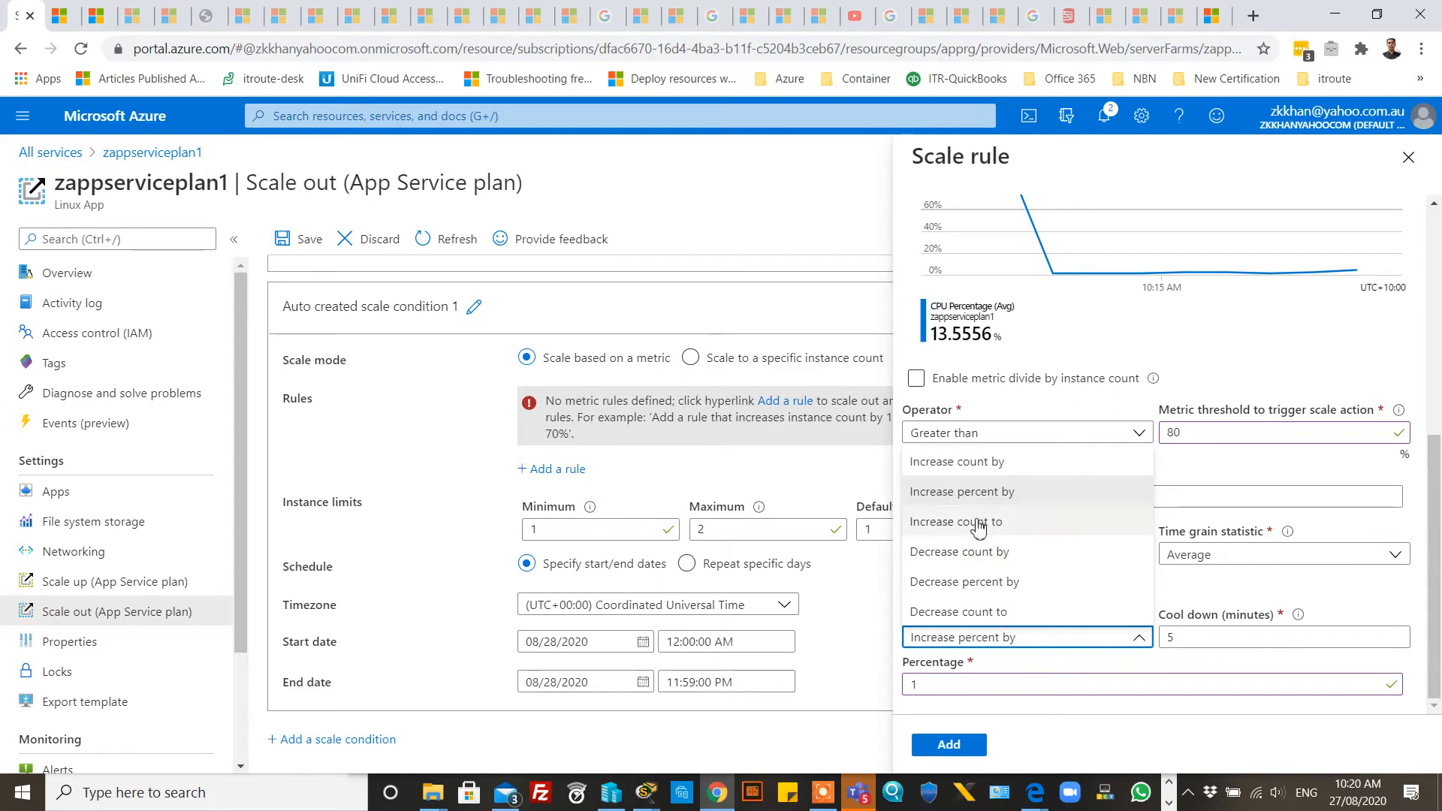
pyautogui.click(981, 463)
pyautogui.press('Tab')
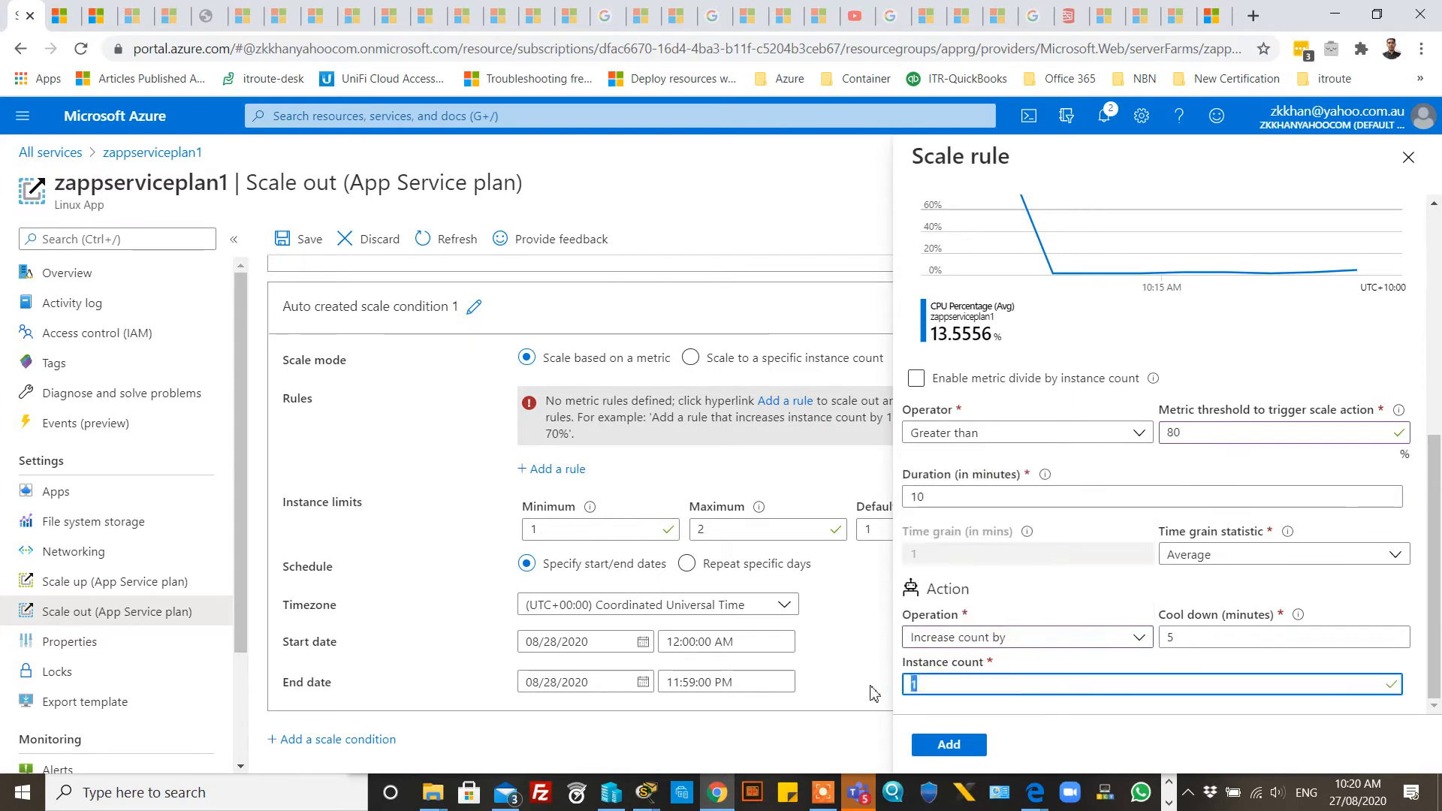
pyautogui.click(1029, 713)
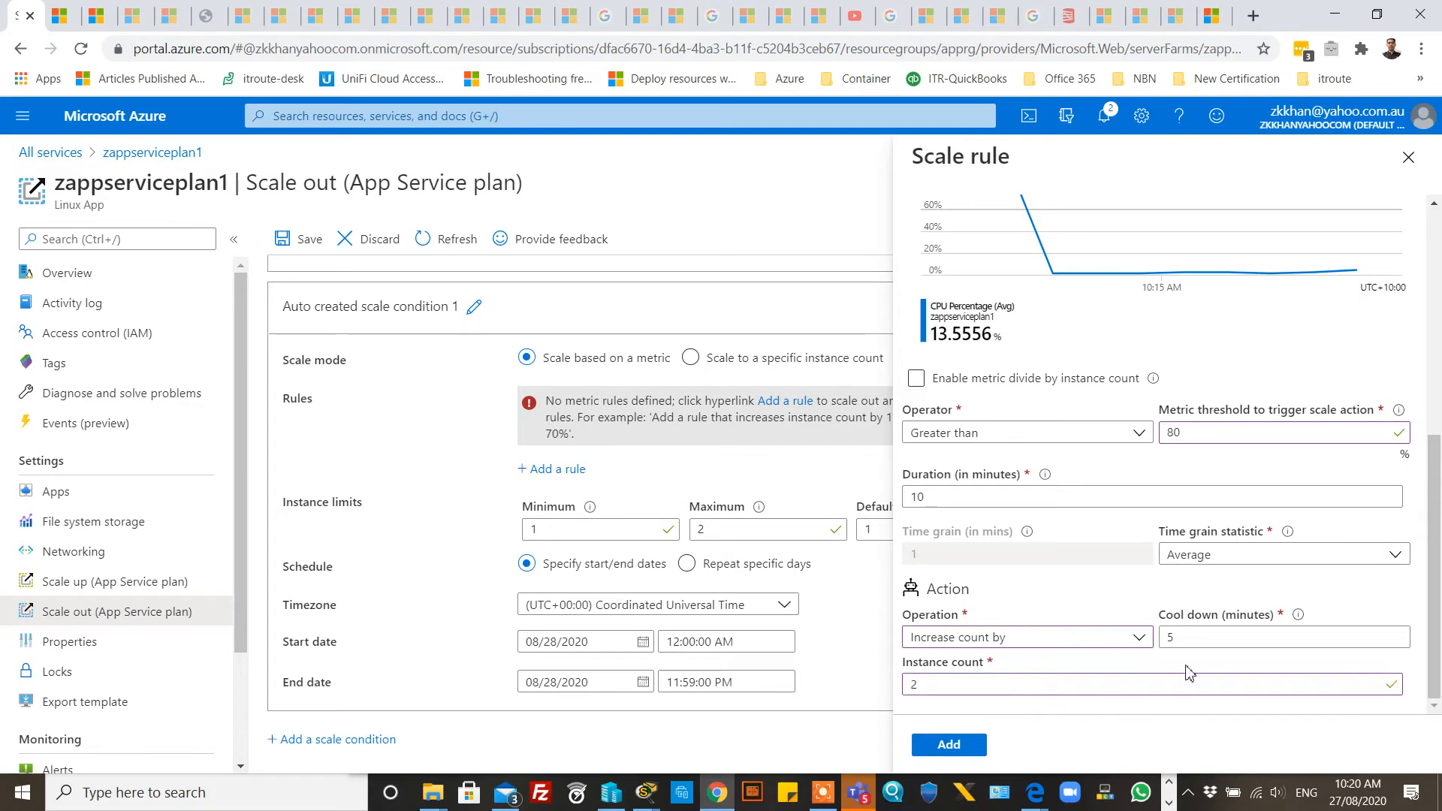
# Step: Try Count as the rule's time aggregation and return it to Average
pyautogui.scroll(2, 1183, 616)
pyautogui.scroll(4, 1183, 616)
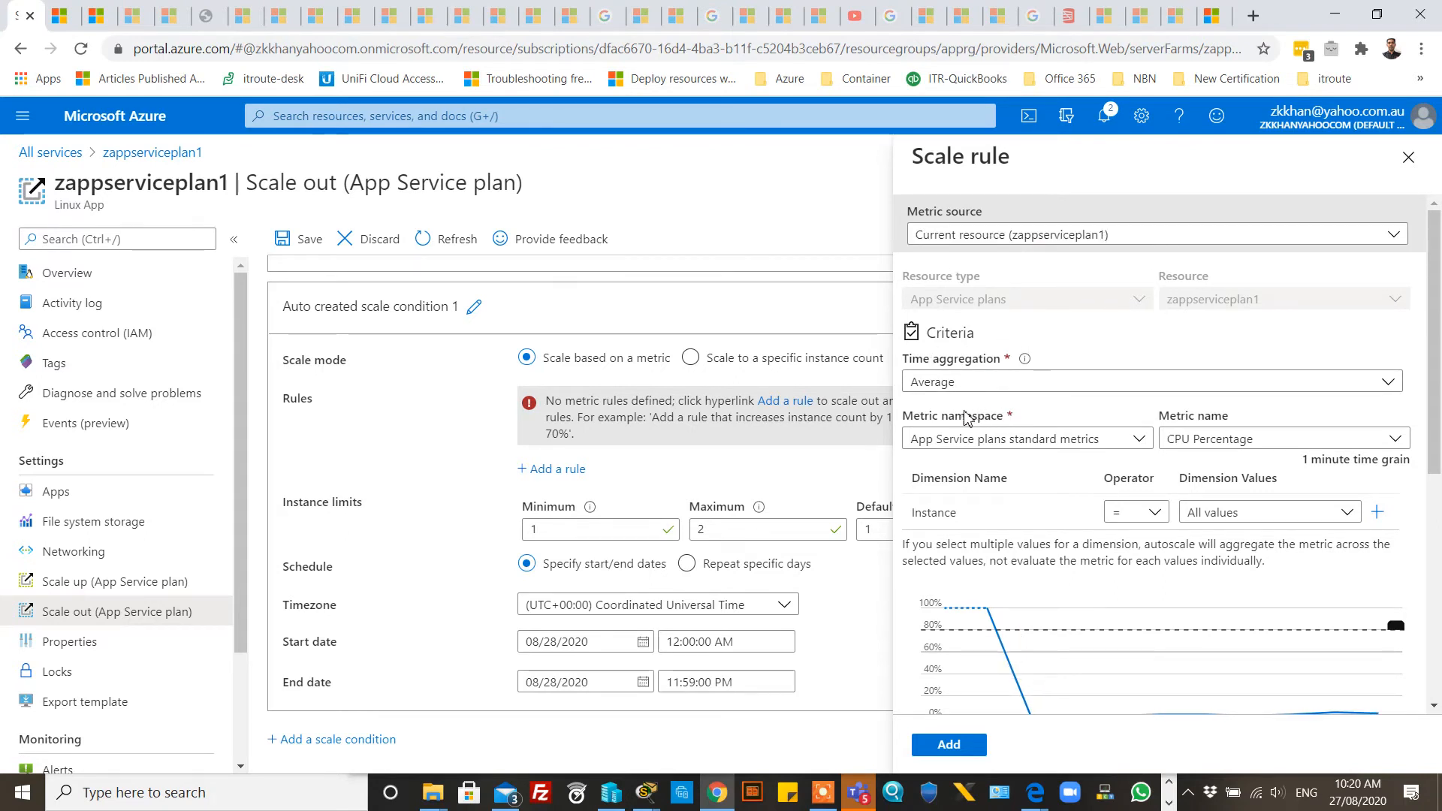
pyautogui.click(988, 379)
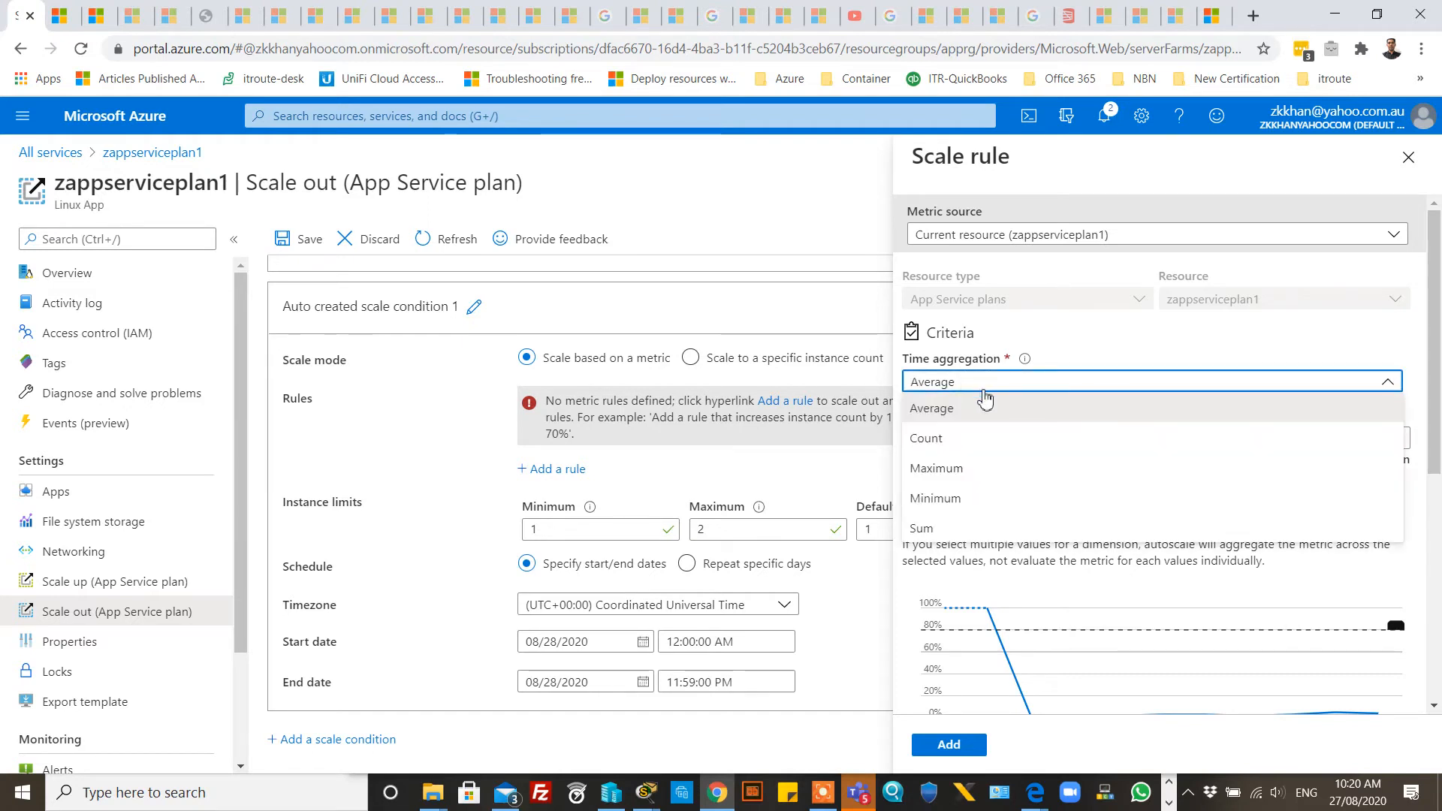
pyautogui.click(970, 449)
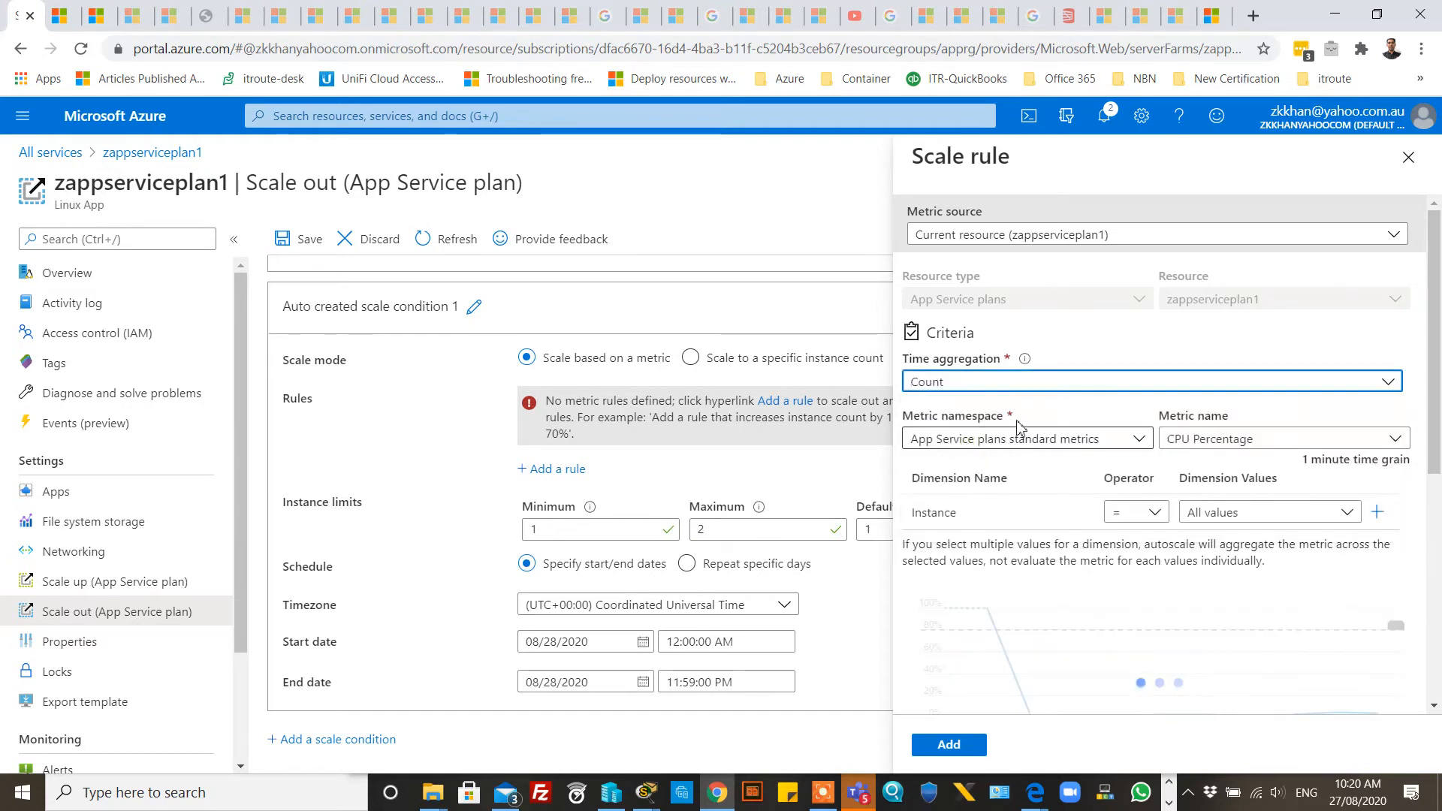
pyautogui.click(997, 385)
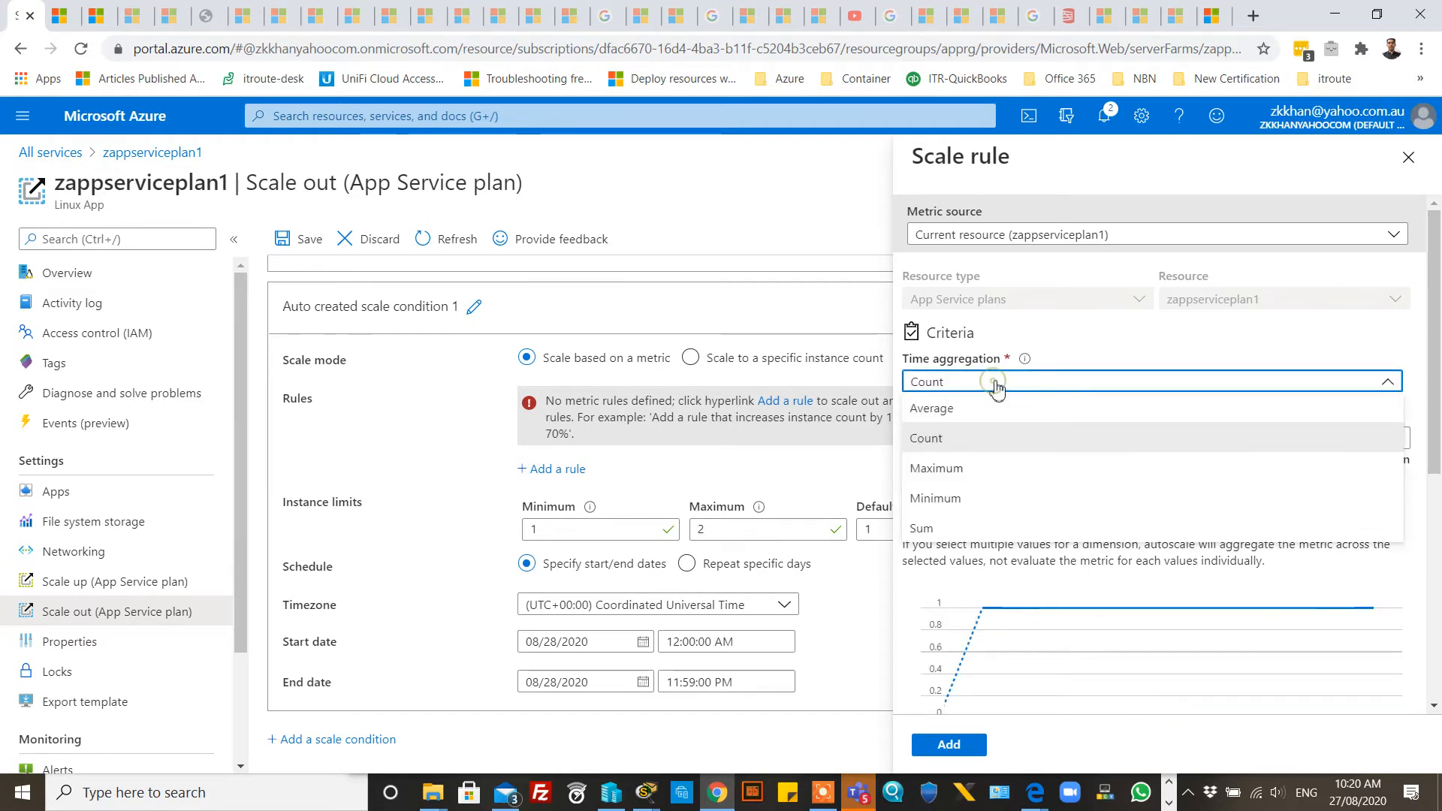
pyautogui.click(954, 407)
# Step: Check the metric namespace and metric name choices, keeping App Service plans standard metrics and CPU Percentage
pyautogui.scroll(-1, 1044, 419)
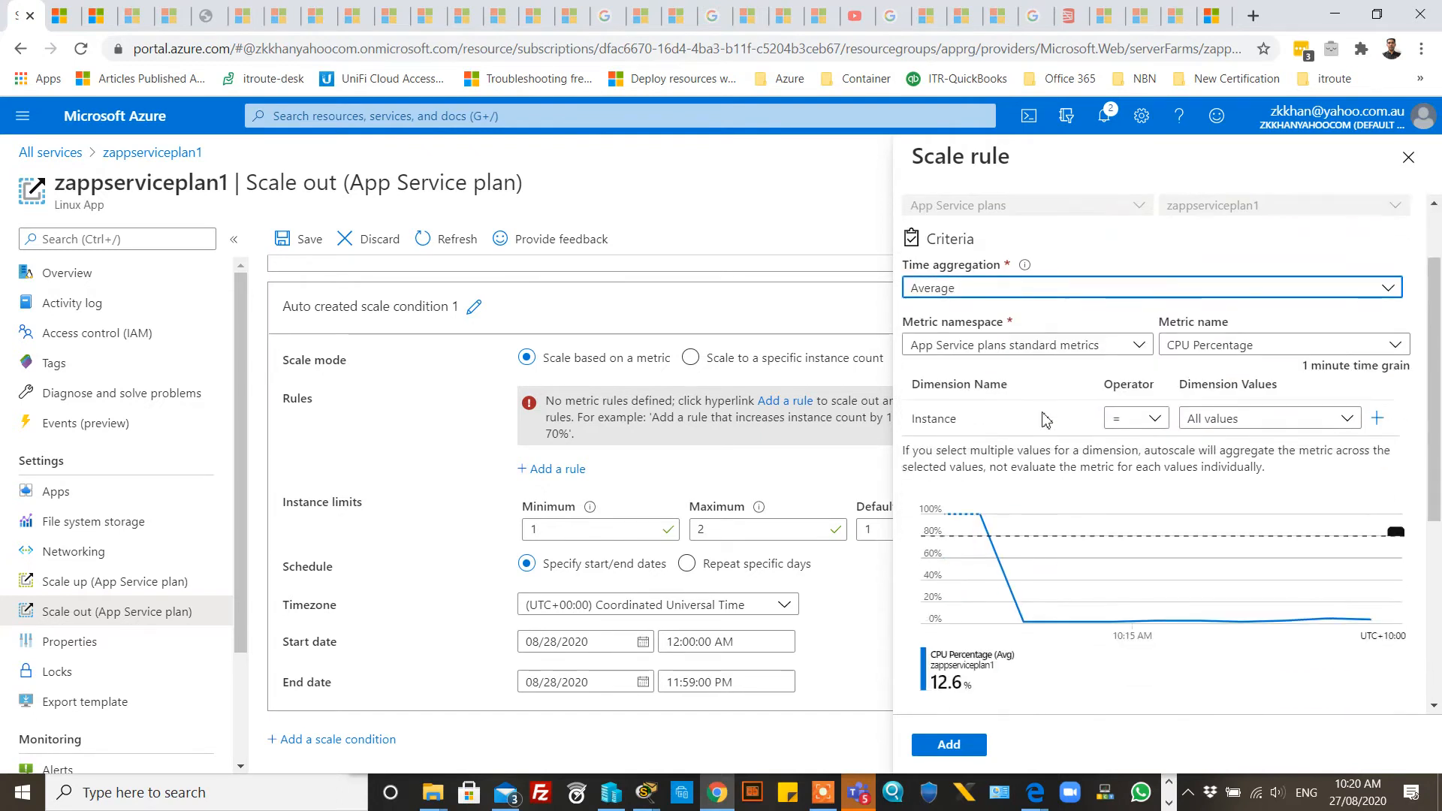
pyautogui.click(1112, 352)
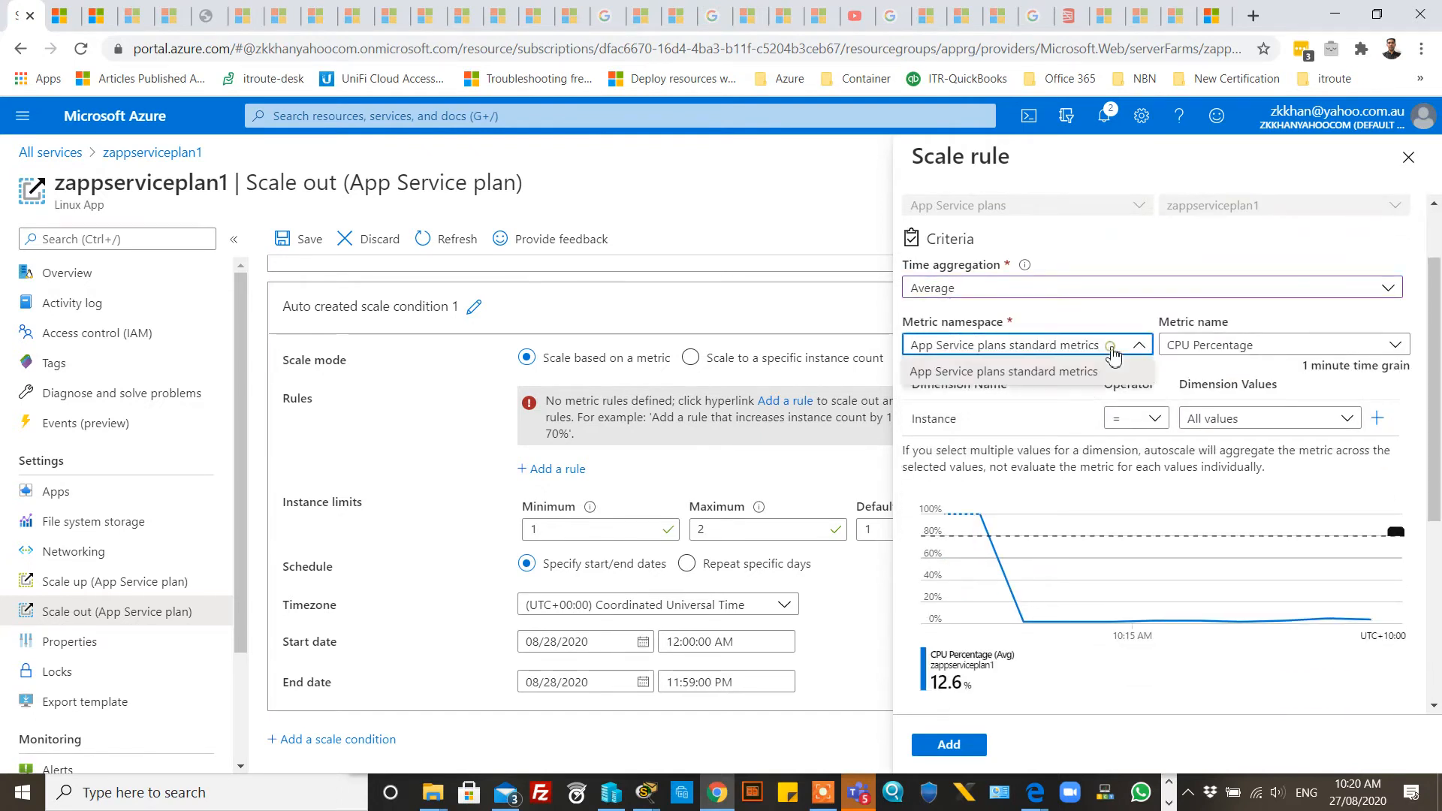
pyautogui.click(1105, 371)
pyautogui.click(1245, 350)
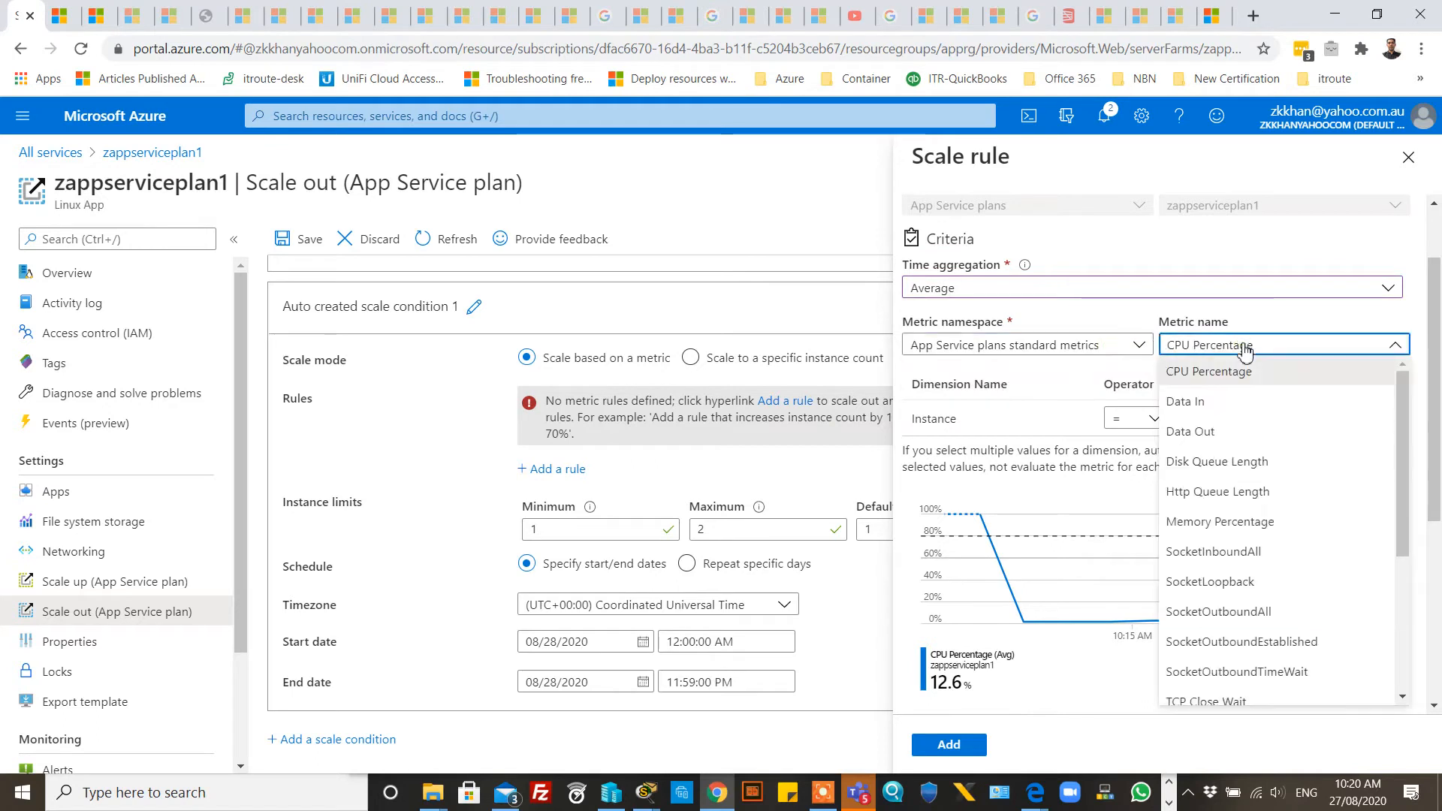
pyautogui.click(1241, 368)
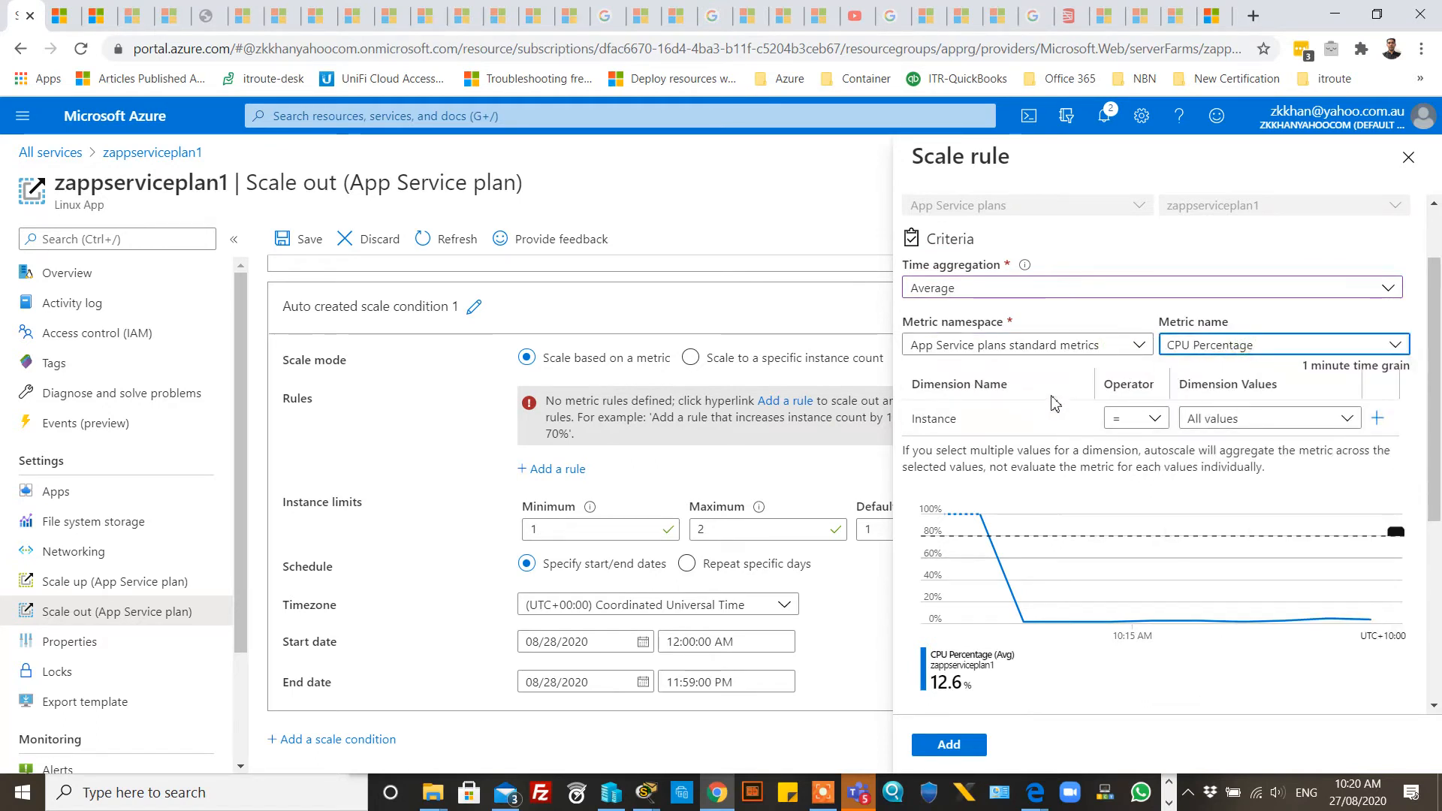
# Step: Check the rule's comparison operator choices and cool down explanation, keeping Greater than selected
pyautogui.scroll(-4, 1055, 404)
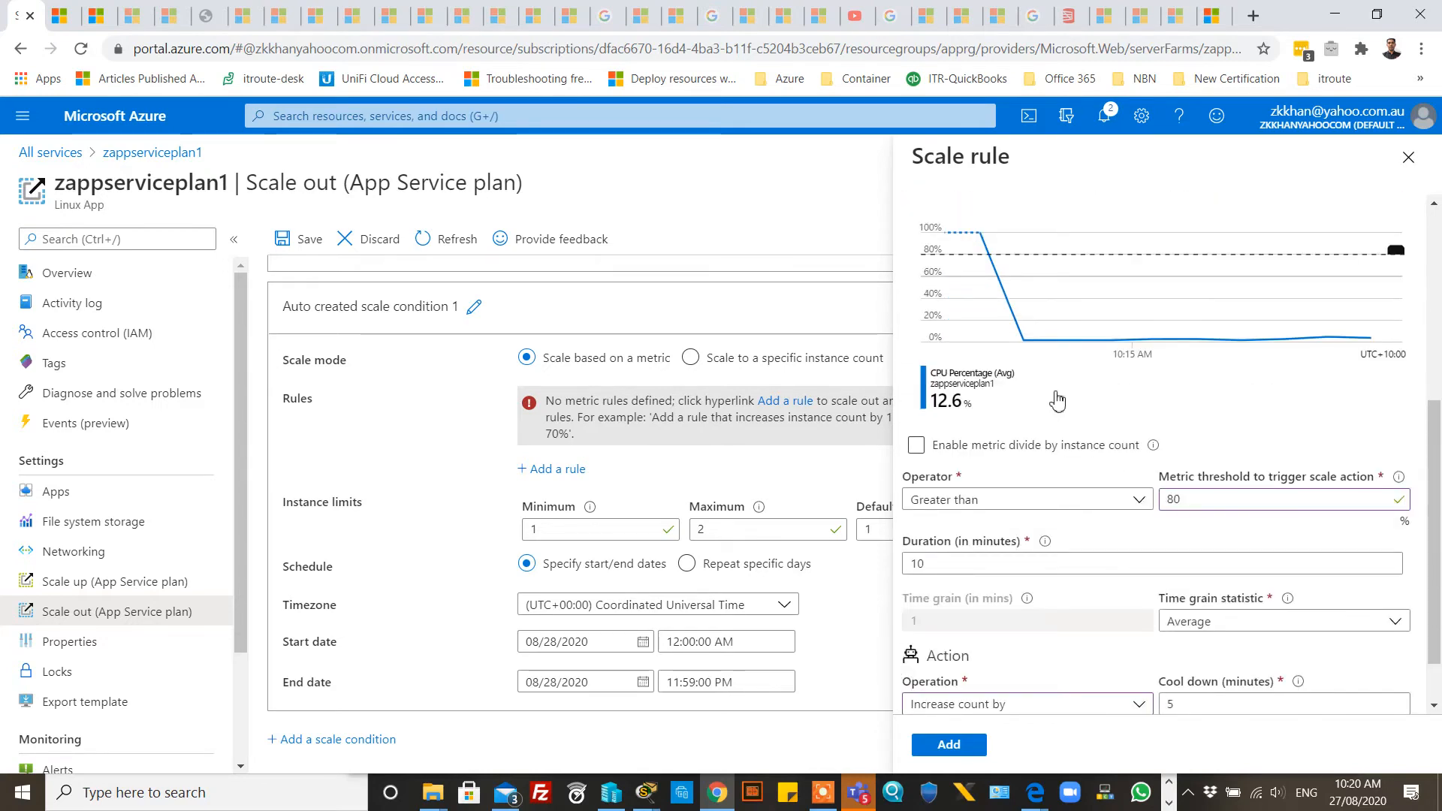
pyautogui.scroll(-1, 1057, 402)
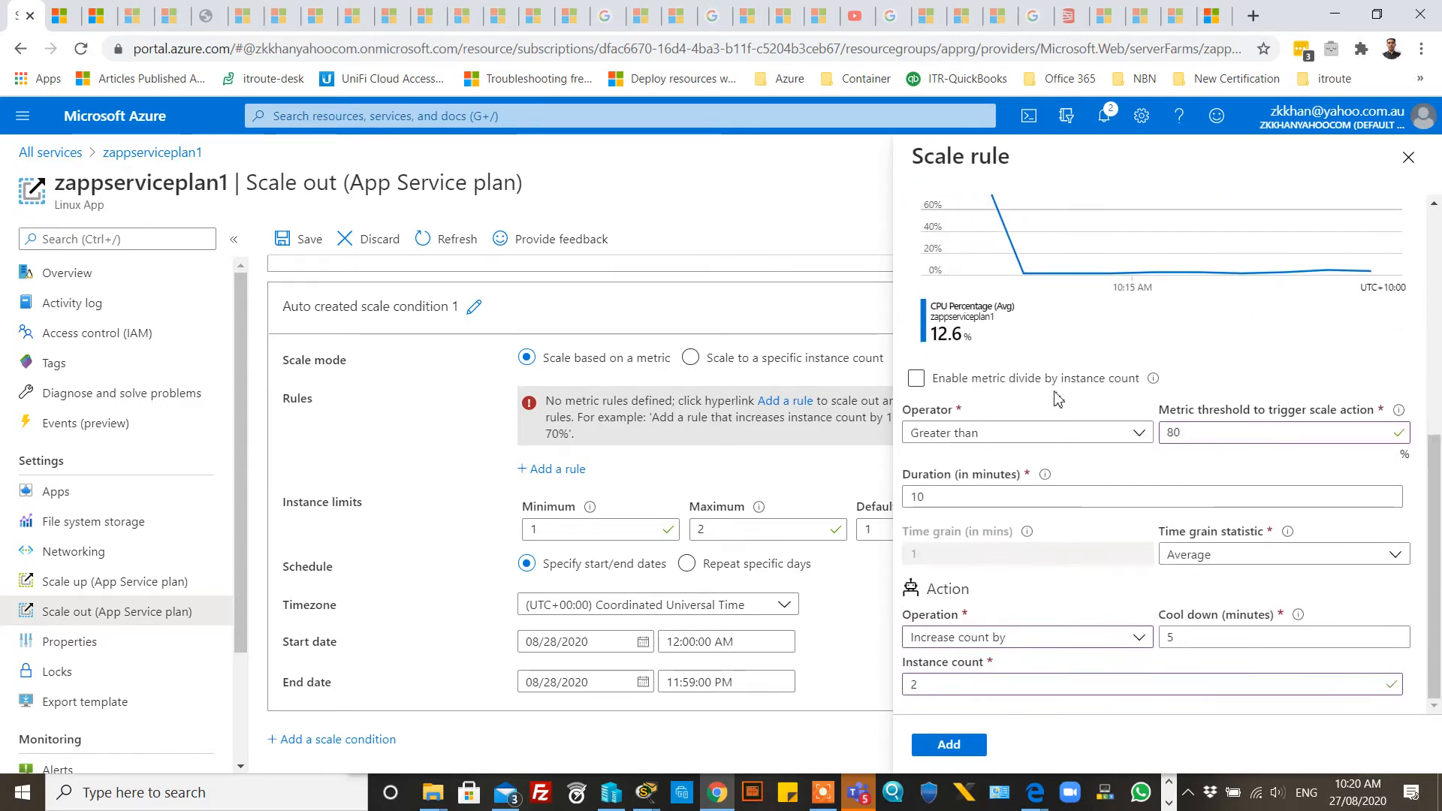
pyautogui.click(945, 434)
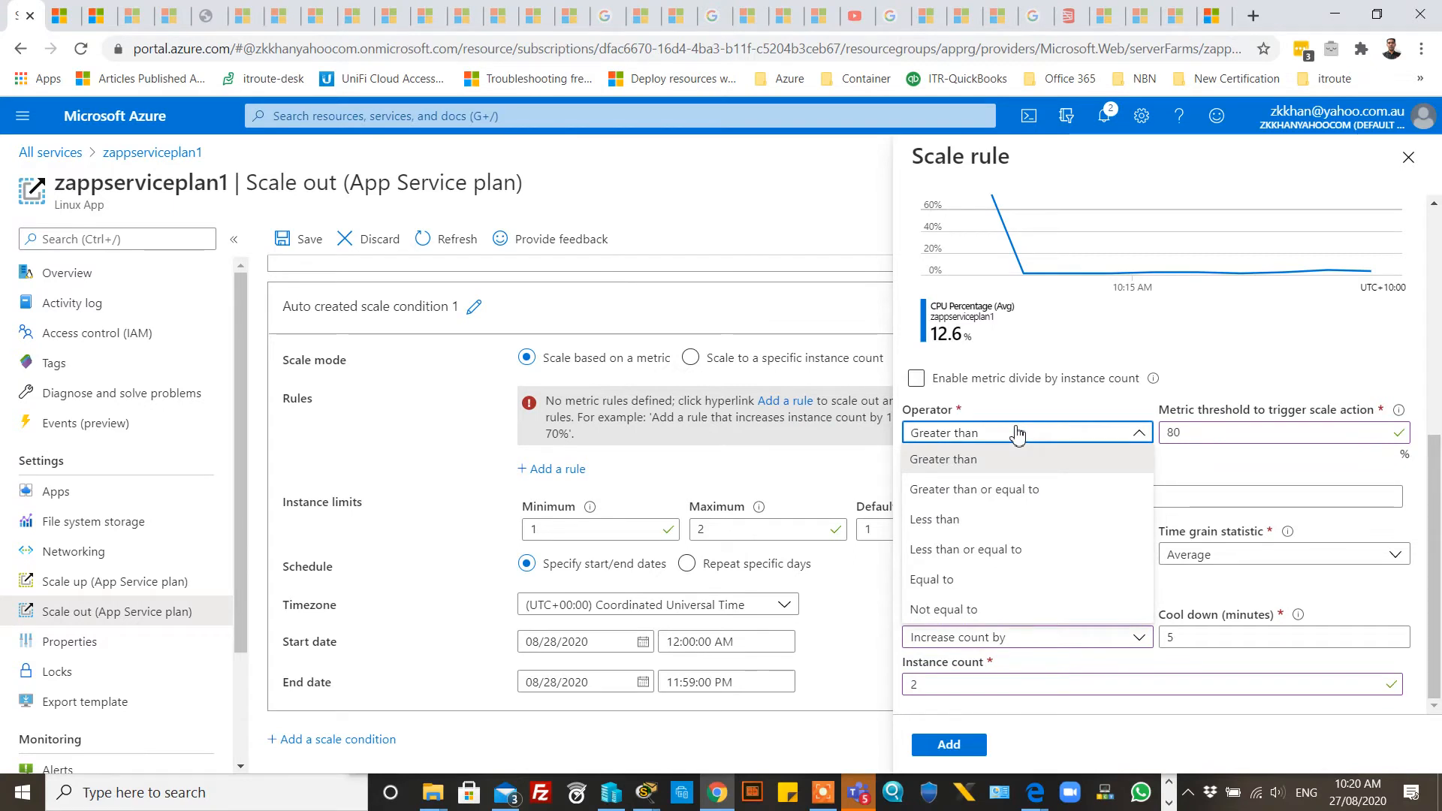
pyautogui.click(1060, 414)
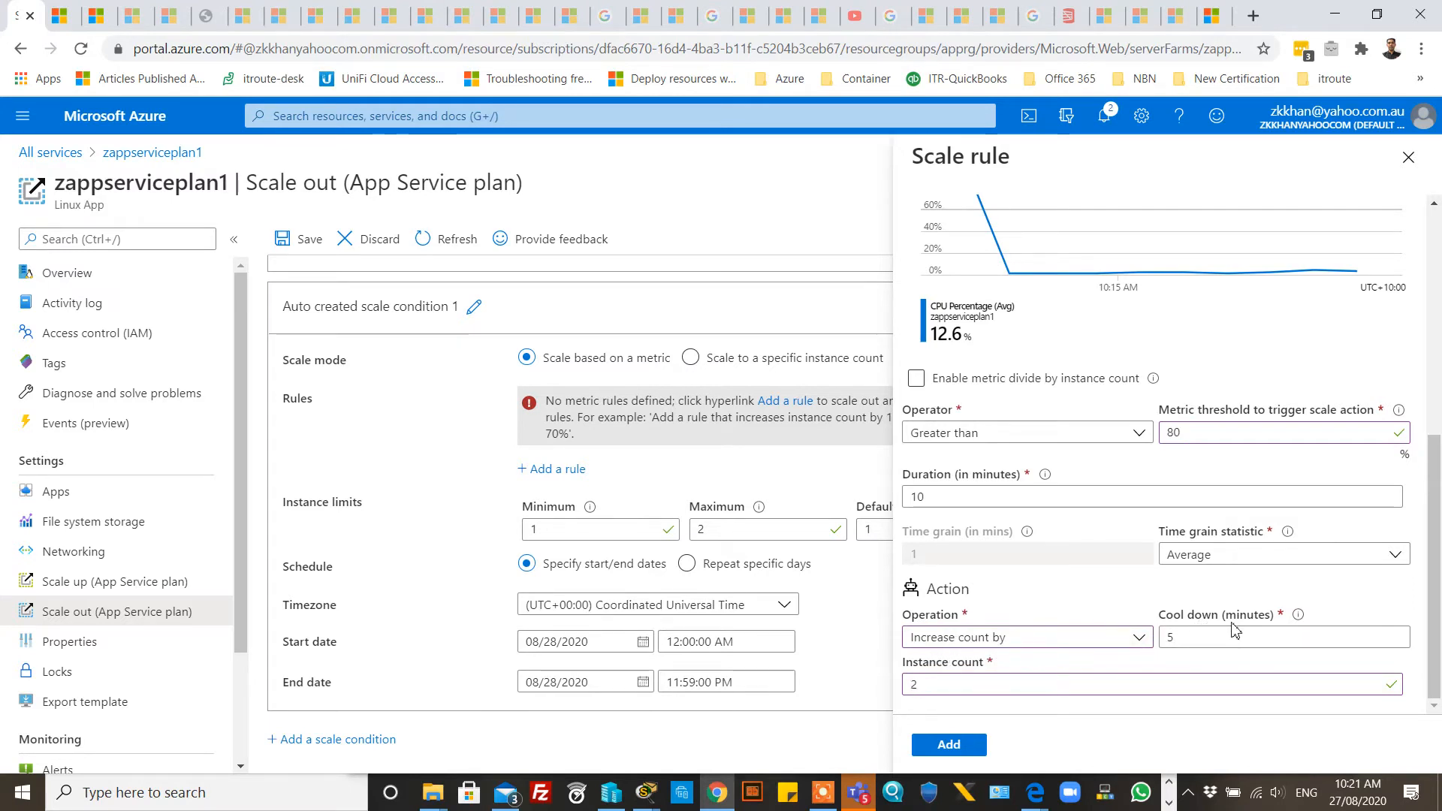
pyautogui.moveTo(1299, 618)
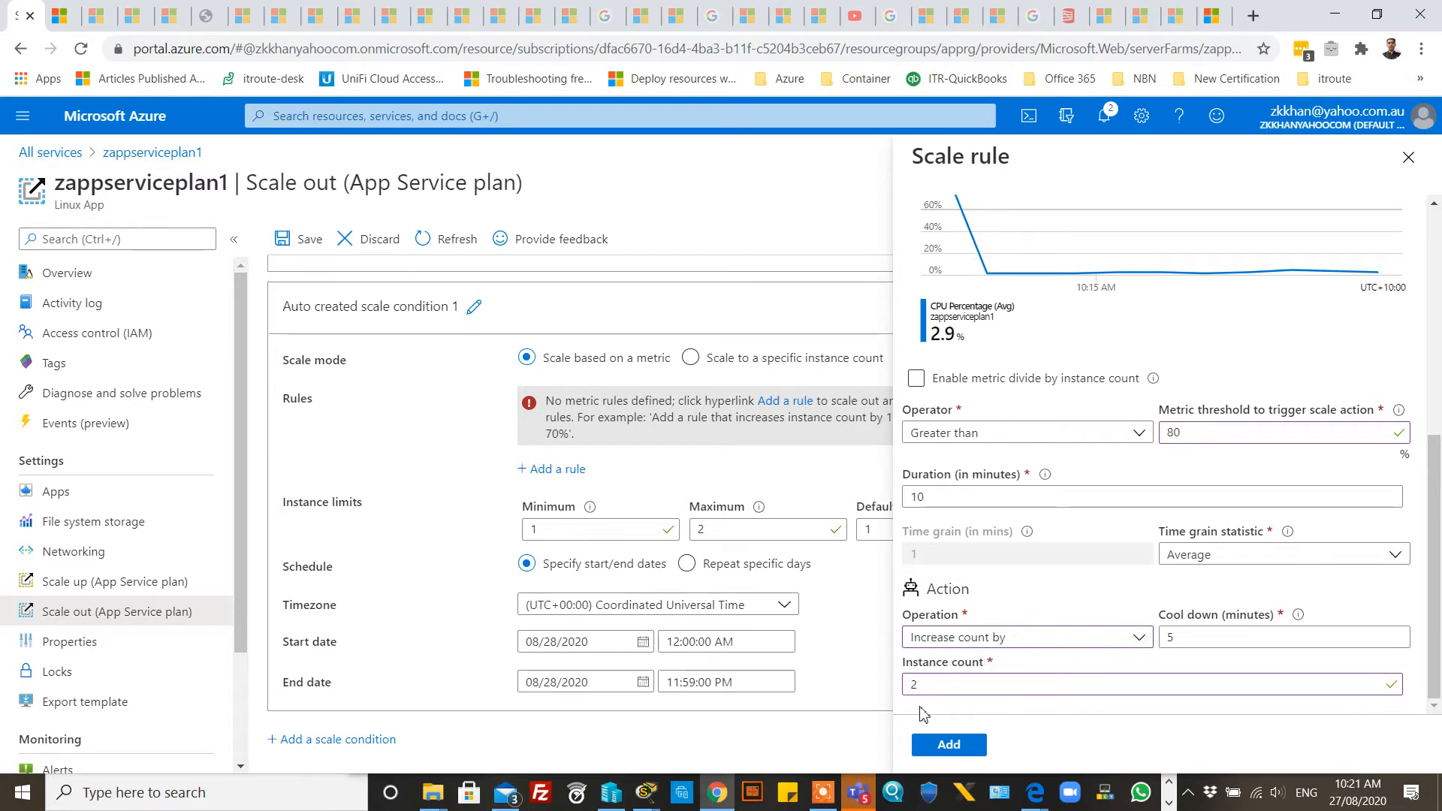
# Step: Add the finished scale out rule to the condition and check the timezone choices of its schedule
pyautogui.click(952, 747)
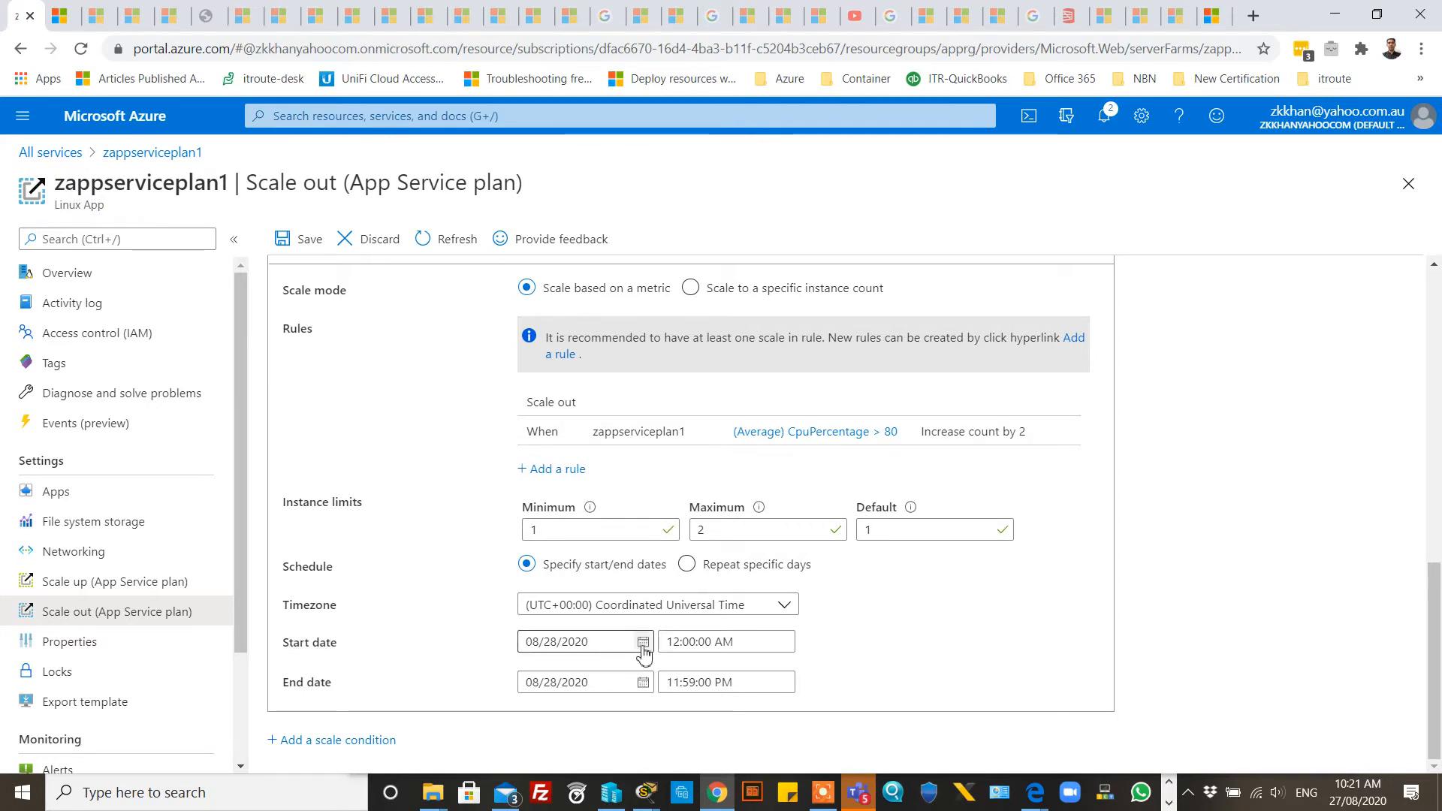
pyautogui.click(685, 612)
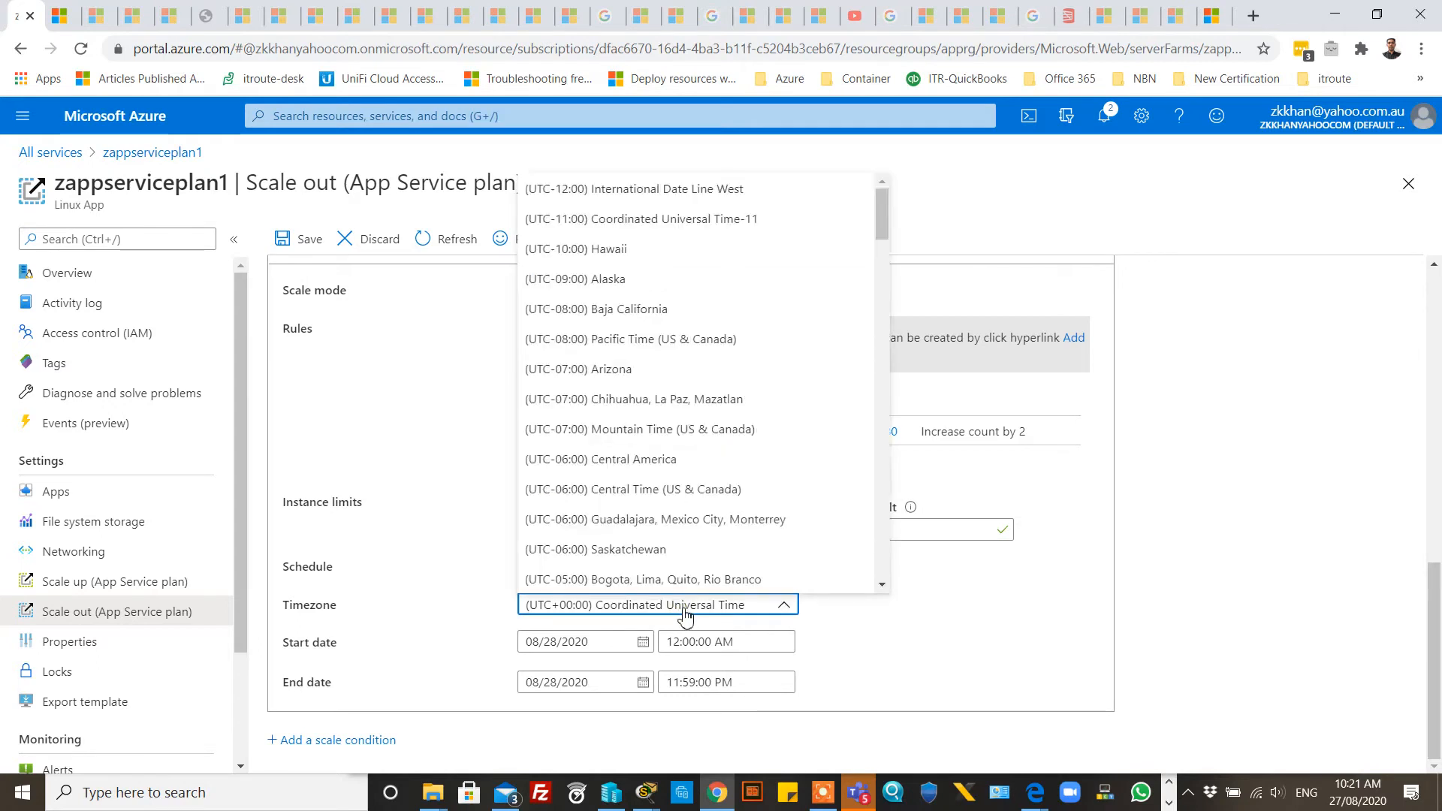
pyautogui.click(844, 643)
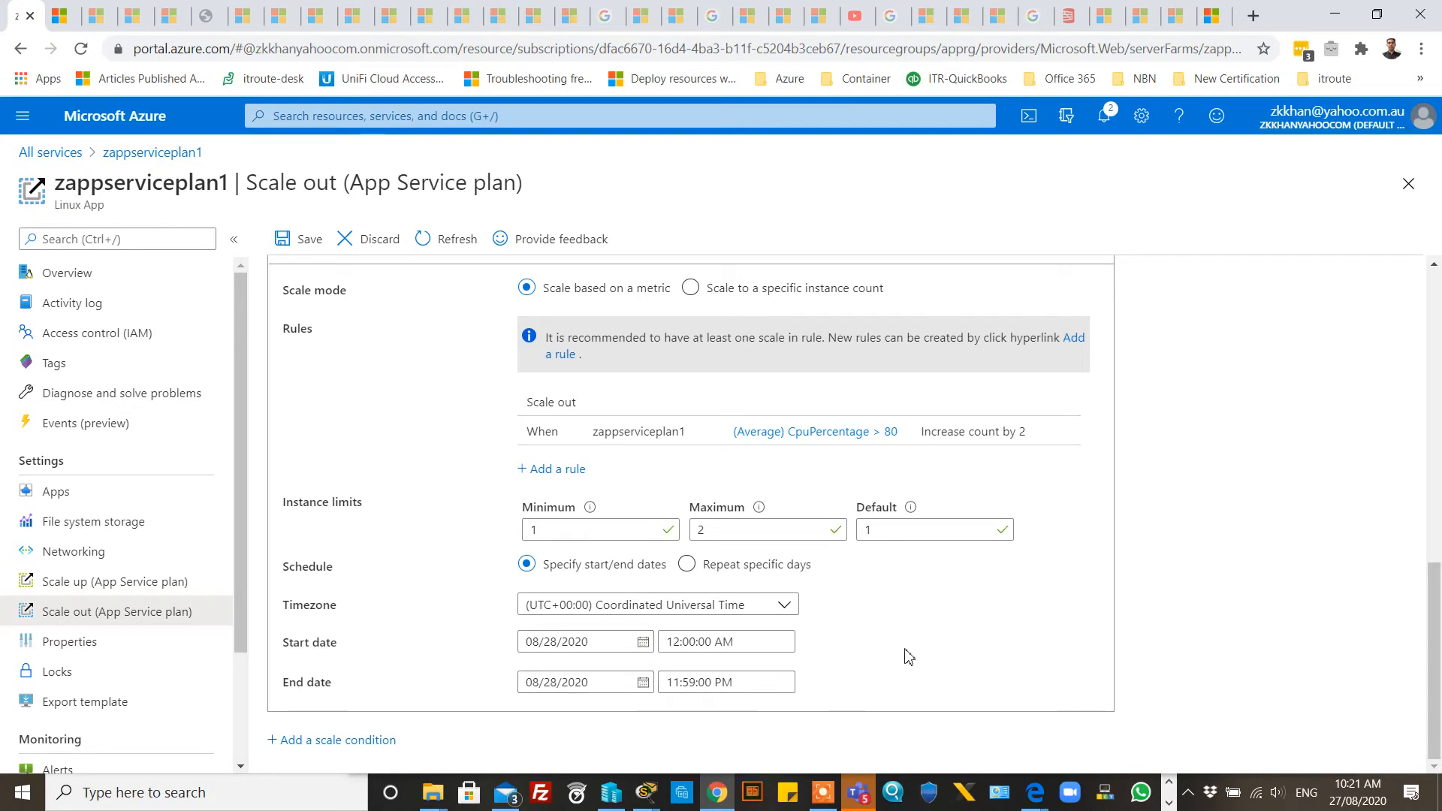
# Step: Add a second scale condition, compare it with the existing conditions, and delete it again
pyautogui.click(369, 741)
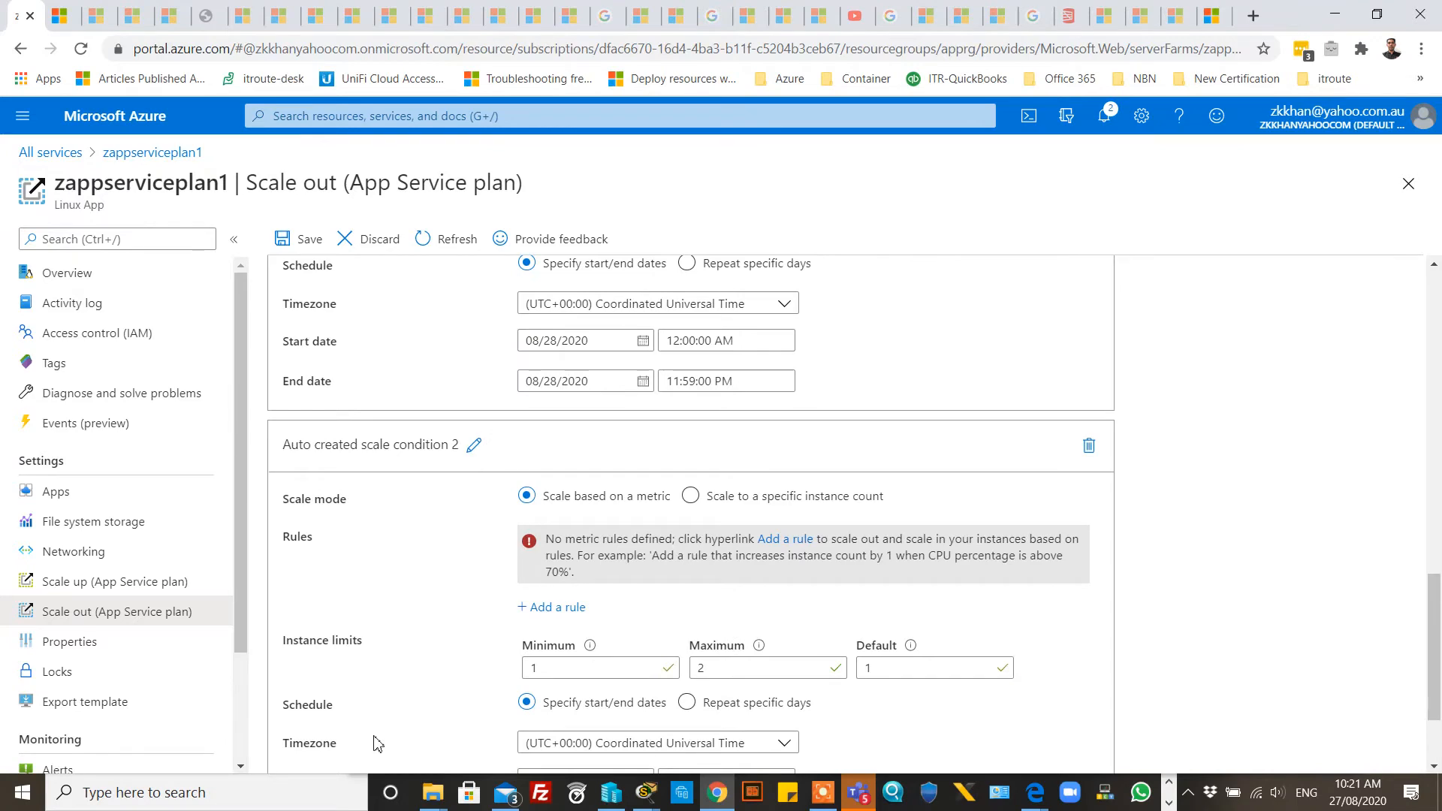
pyautogui.scroll(-2, 413, 693)
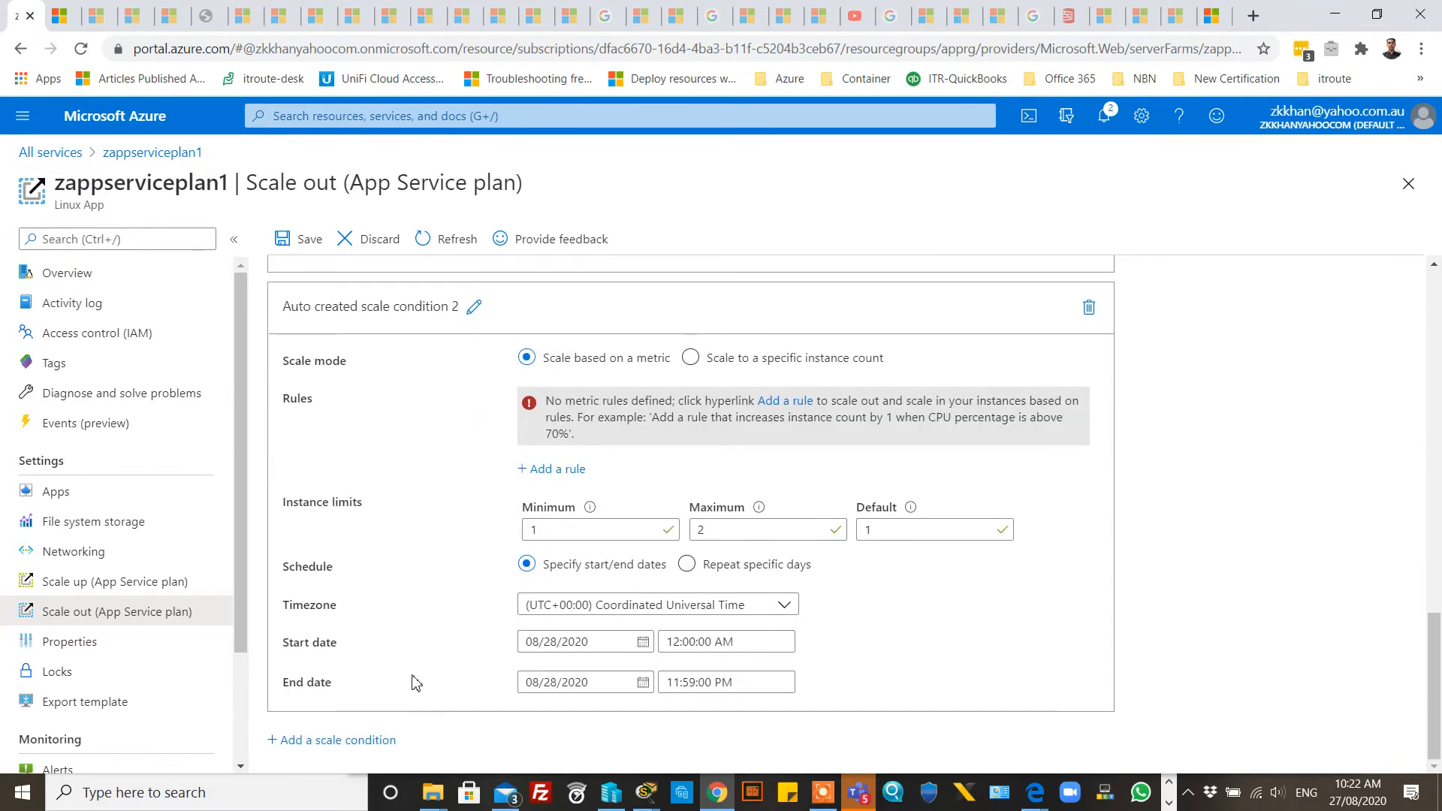
pyautogui.scroll(7, 418, 680)
pyautogui.scroll(8, 417, 679)
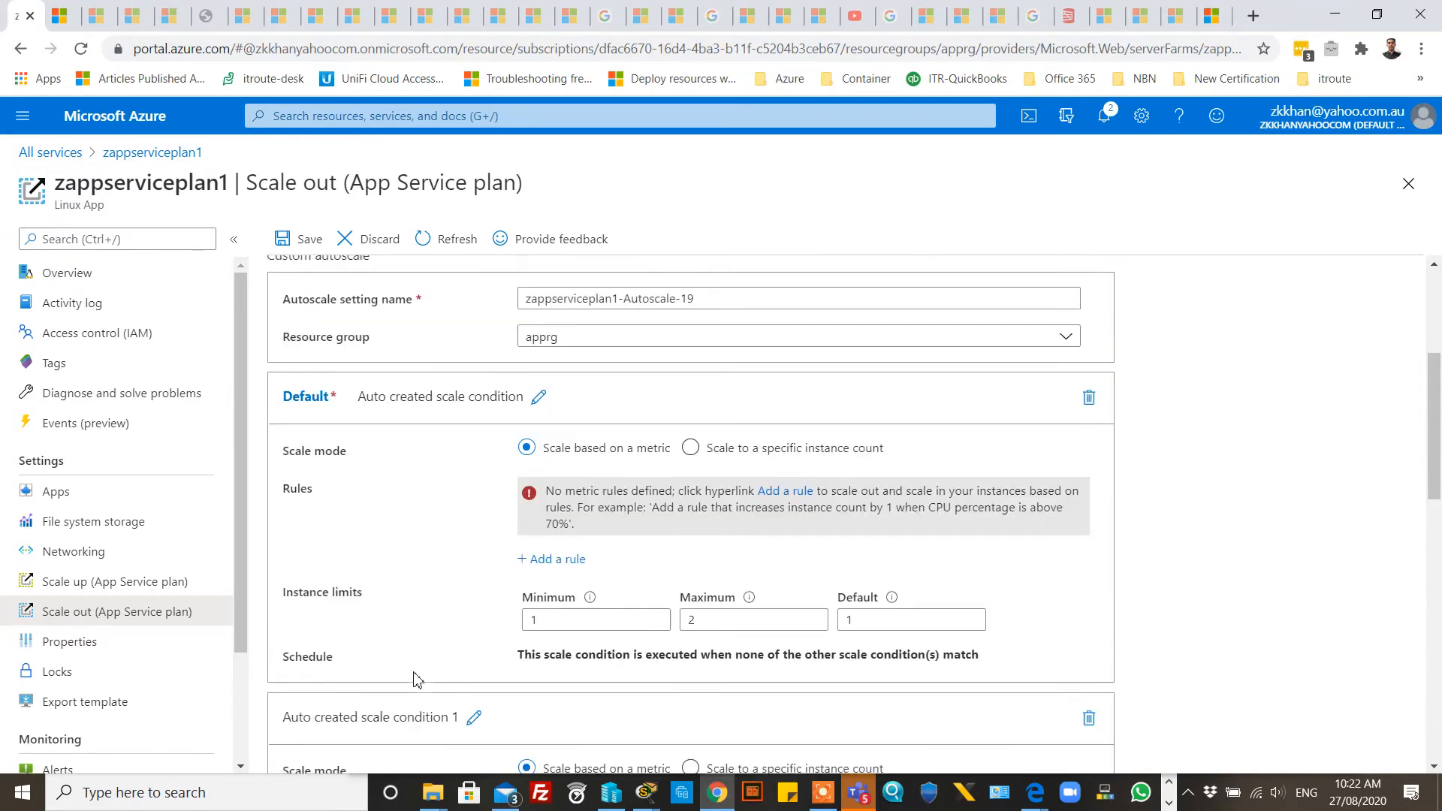
pyautogui.scroll(-5, 418, 680)
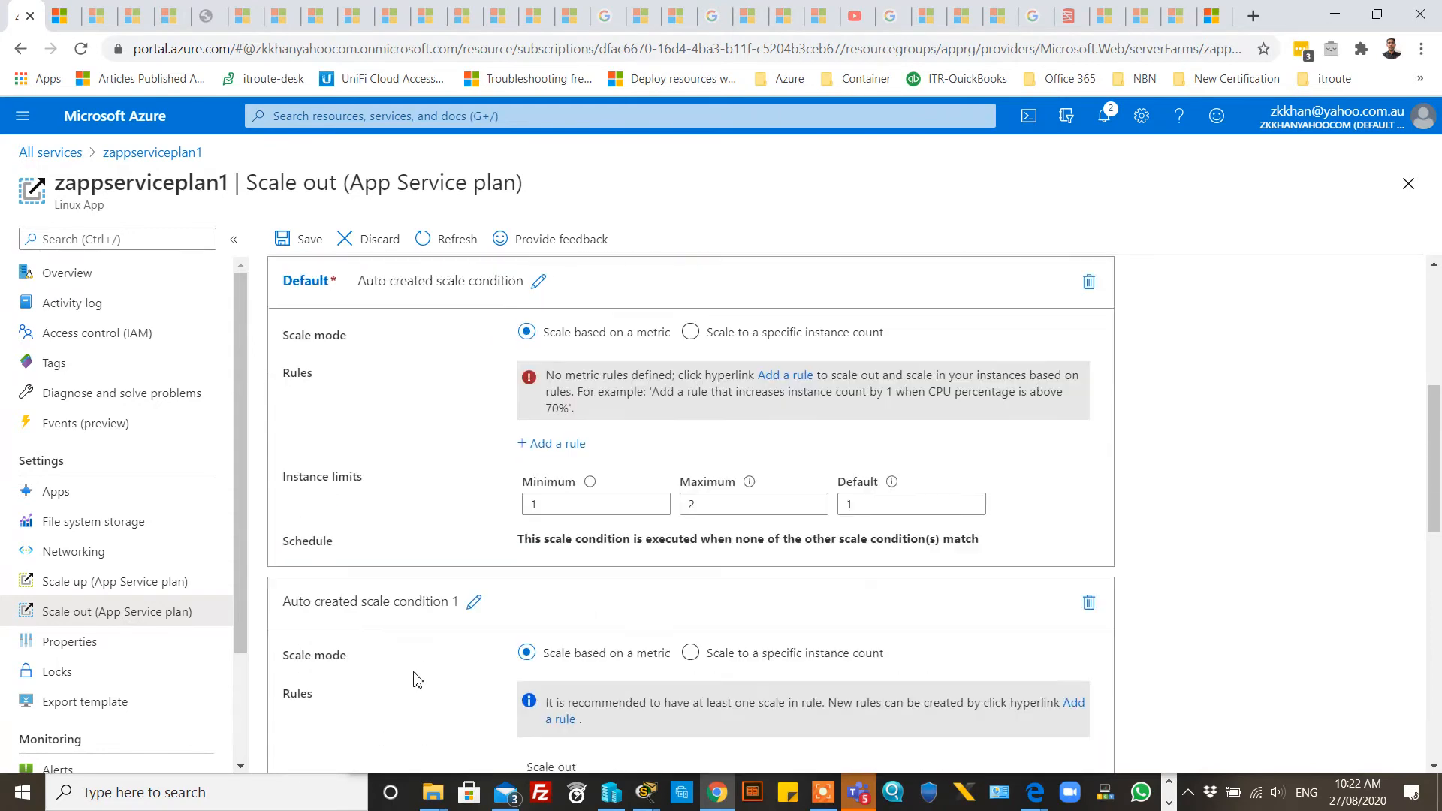
pyautogui.scroll(-8, 428, 668)
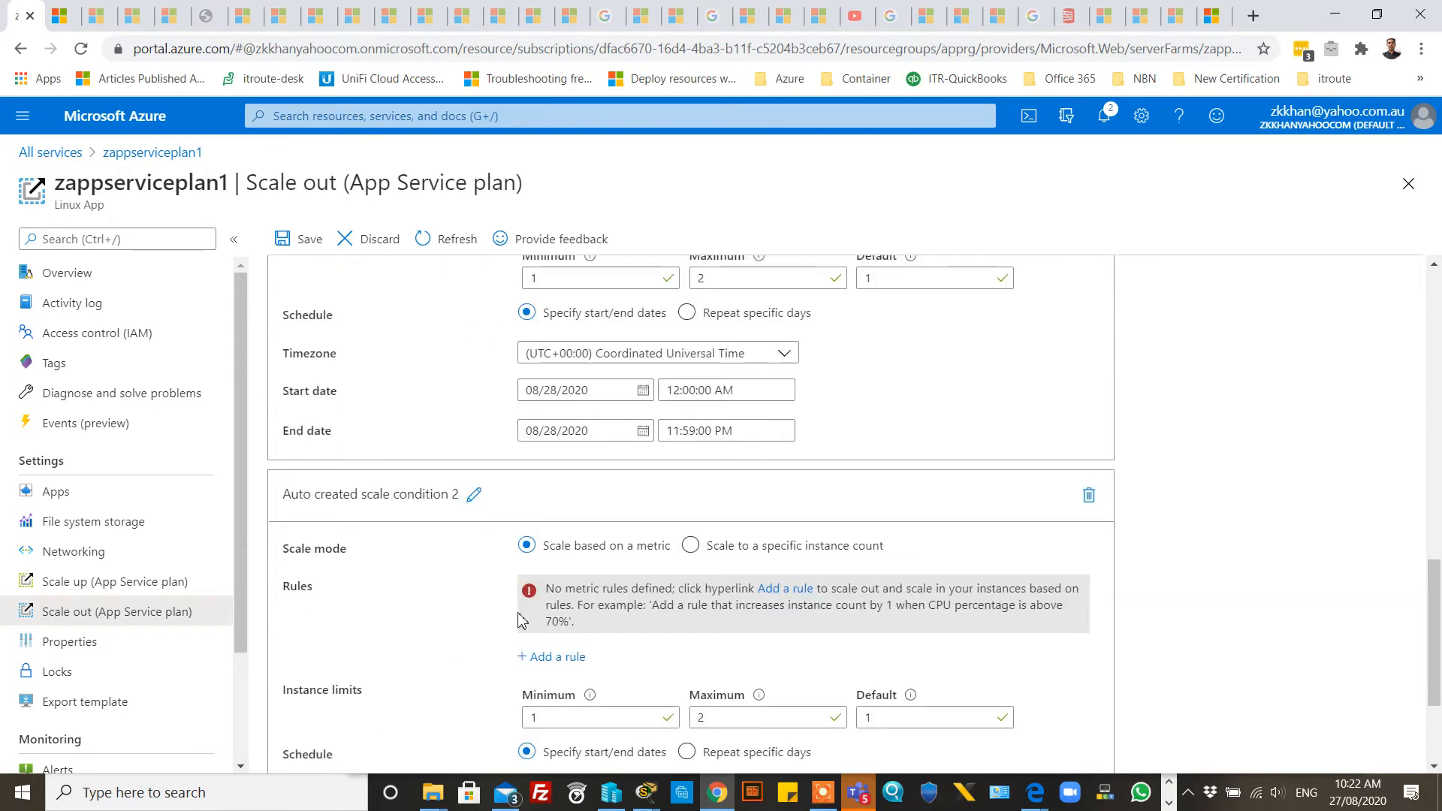
pyautogui.click(1090, 495)
# Step: Review the rules, instance limits and schedules of the default scale condition and scale condition 1
pyautogui.scroll(4, 519, 646)
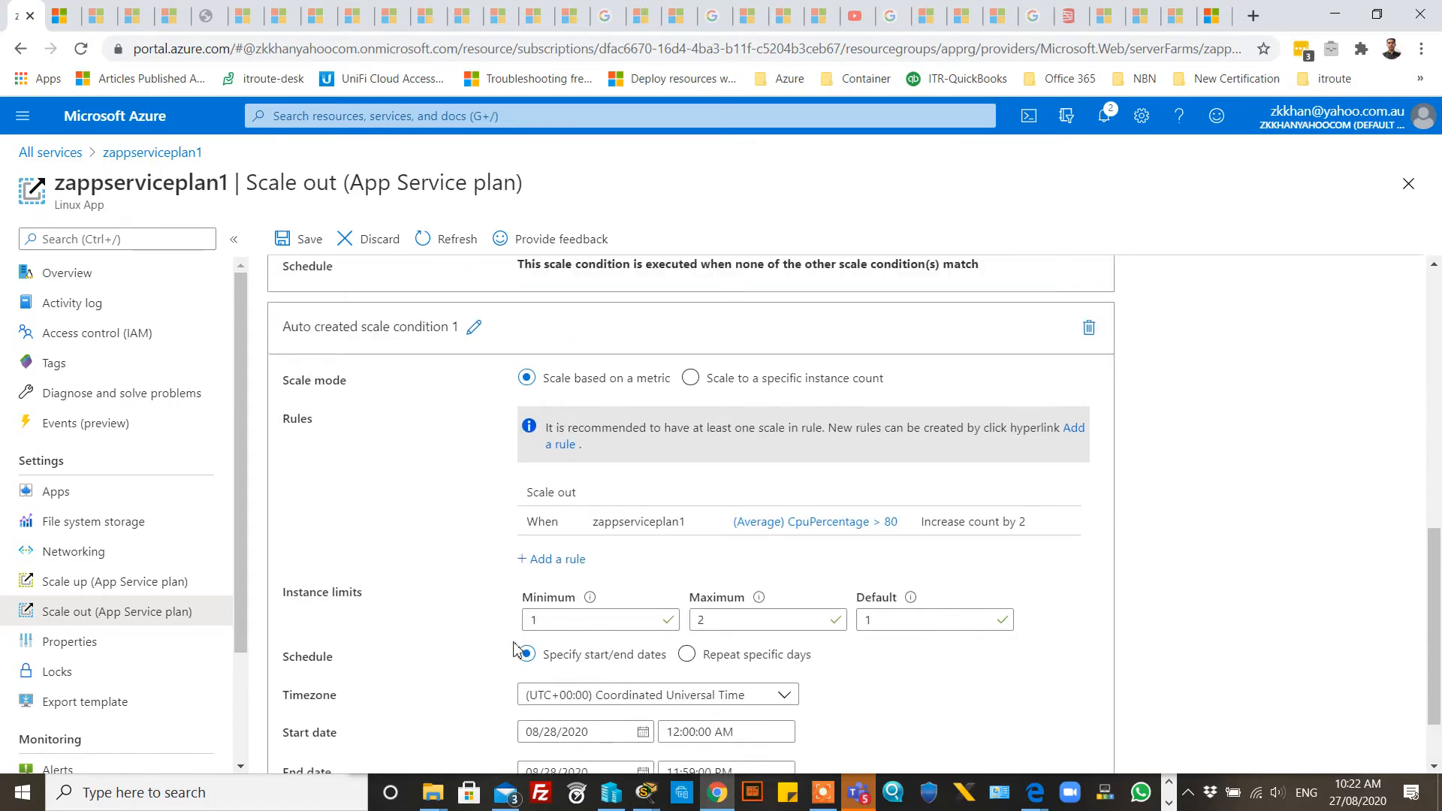
pyautogui.scroll(-5, 461, 644)
pyautogui.scroll(5, 461, 644)
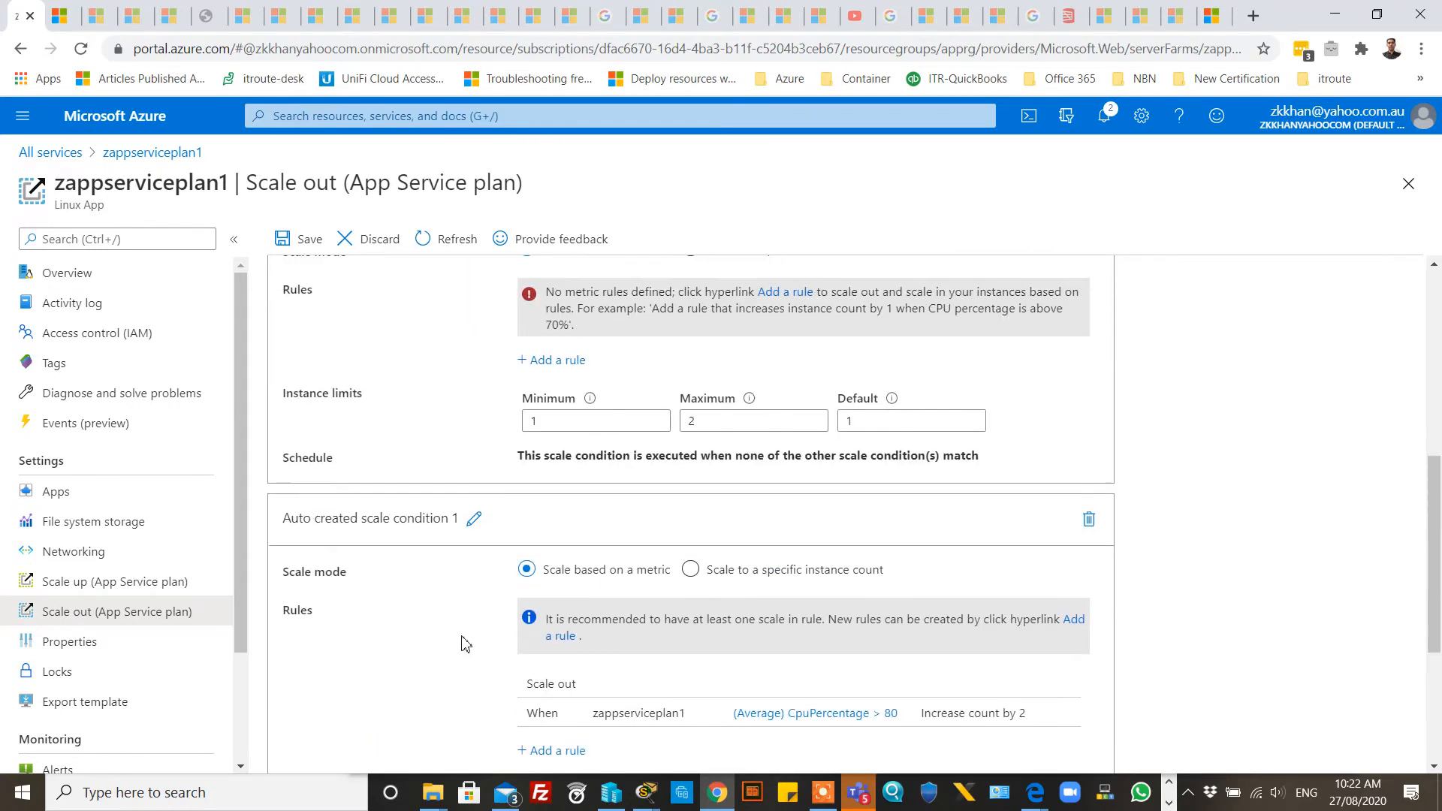
pyautogui.scroll(3, 461, 643)
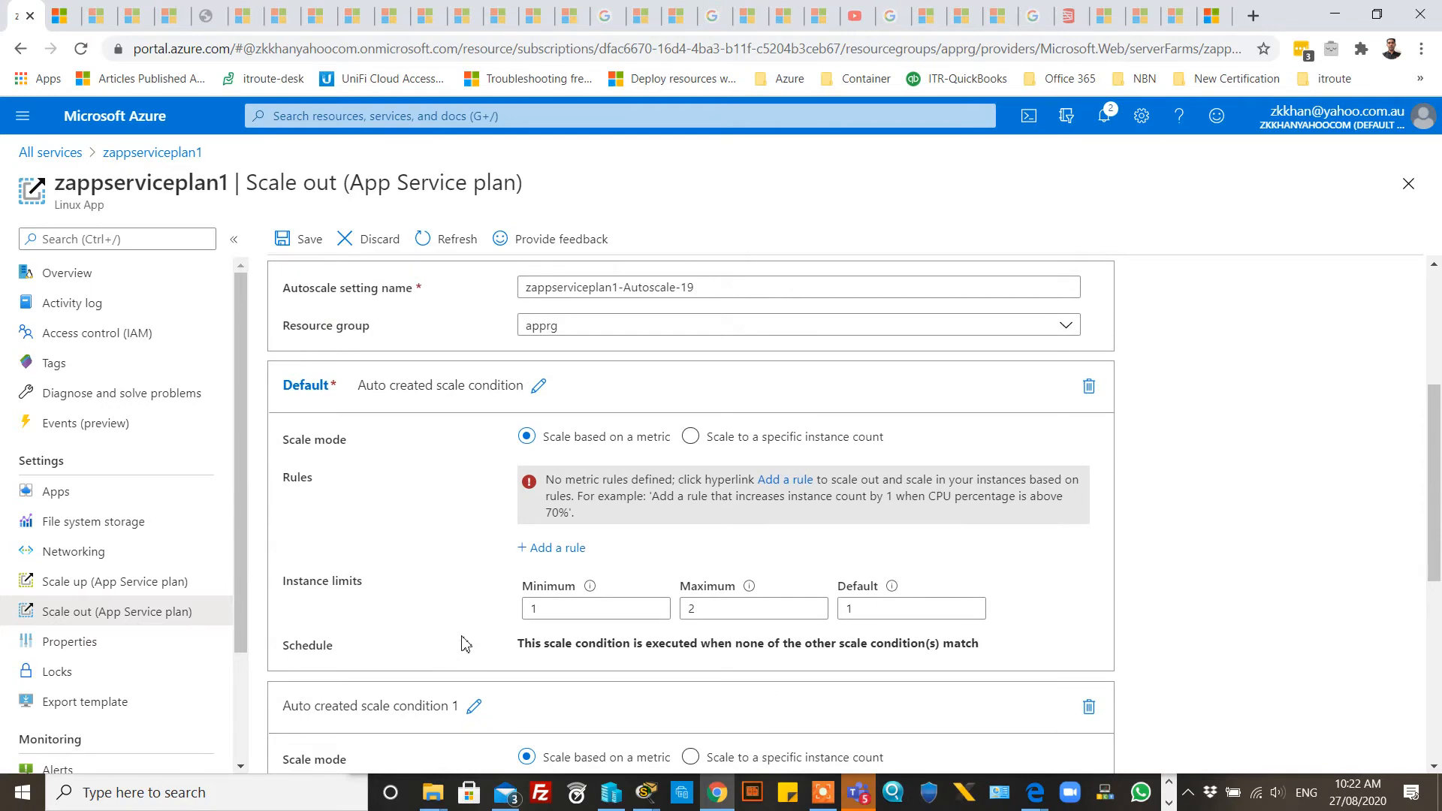
pyautogui.scroll(4, 570, 507)
pyautogui.scroll(-4, 570, 507)
pyautogui.scroll(-6, 467, 596)
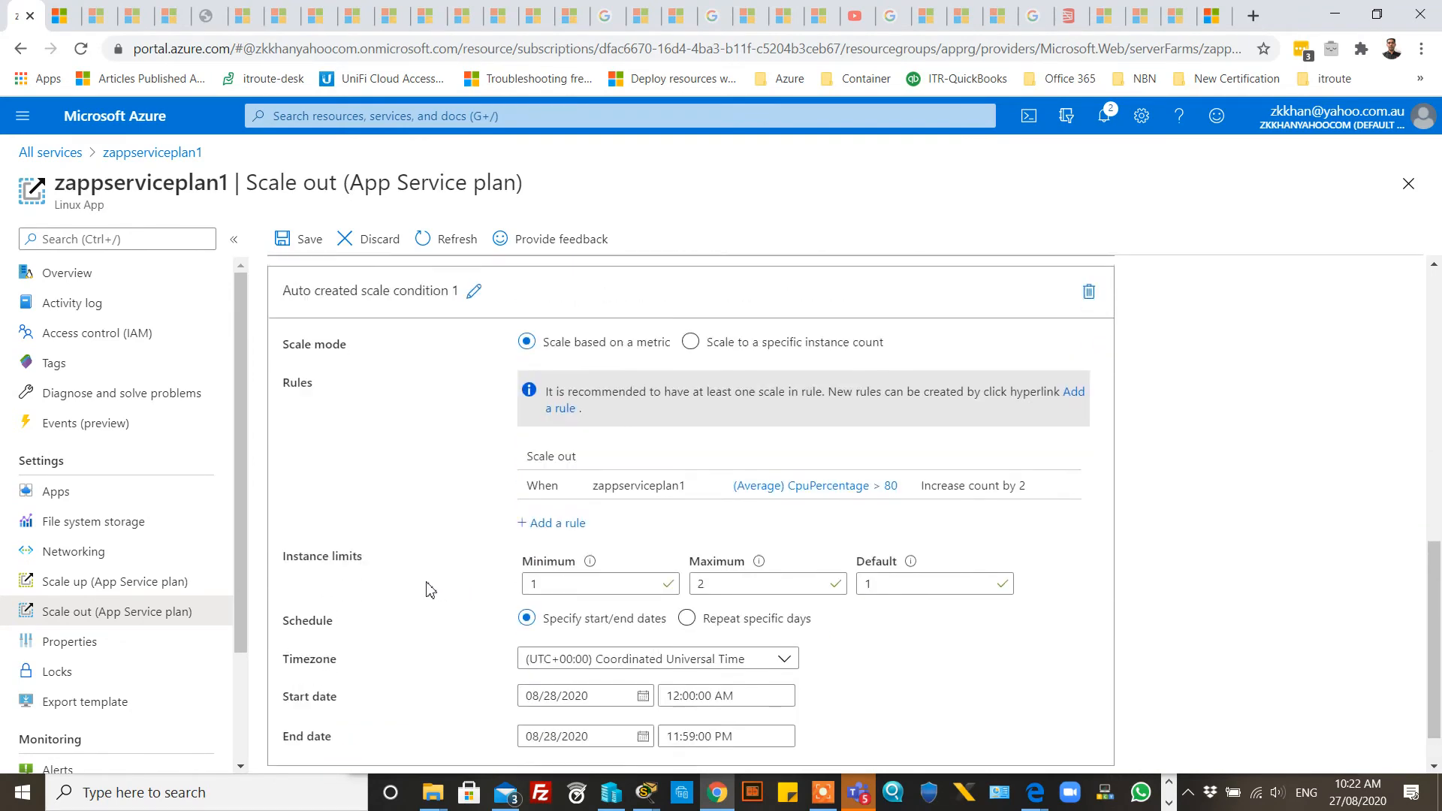
pyautogui.scroll(6, 428, 571)
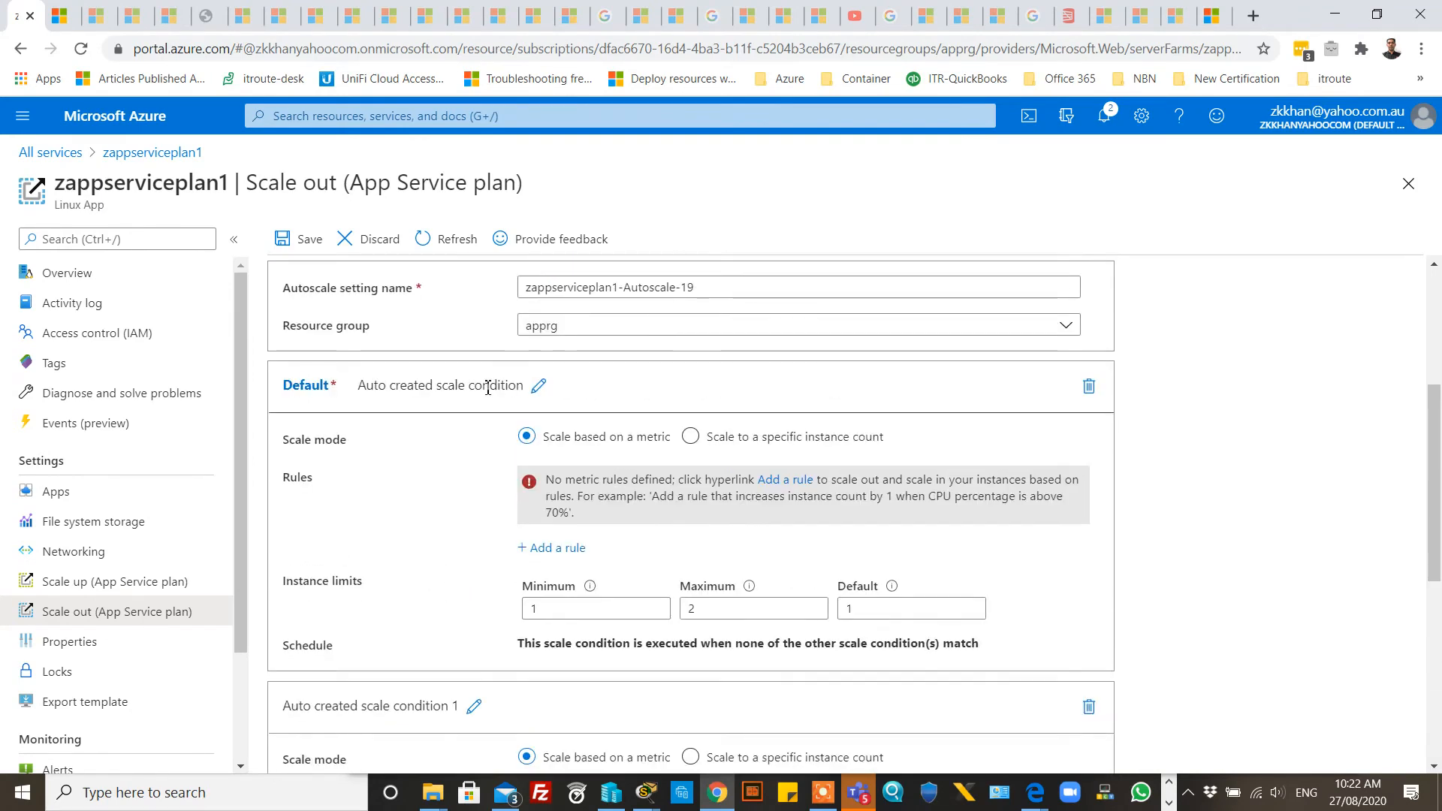
# Step: Add a rule to the default scale condition that increases the count by 2 when average CPU Percentage is greater than 70
pyautogui.click(539, 385)
pyautogui.click(435, 485)
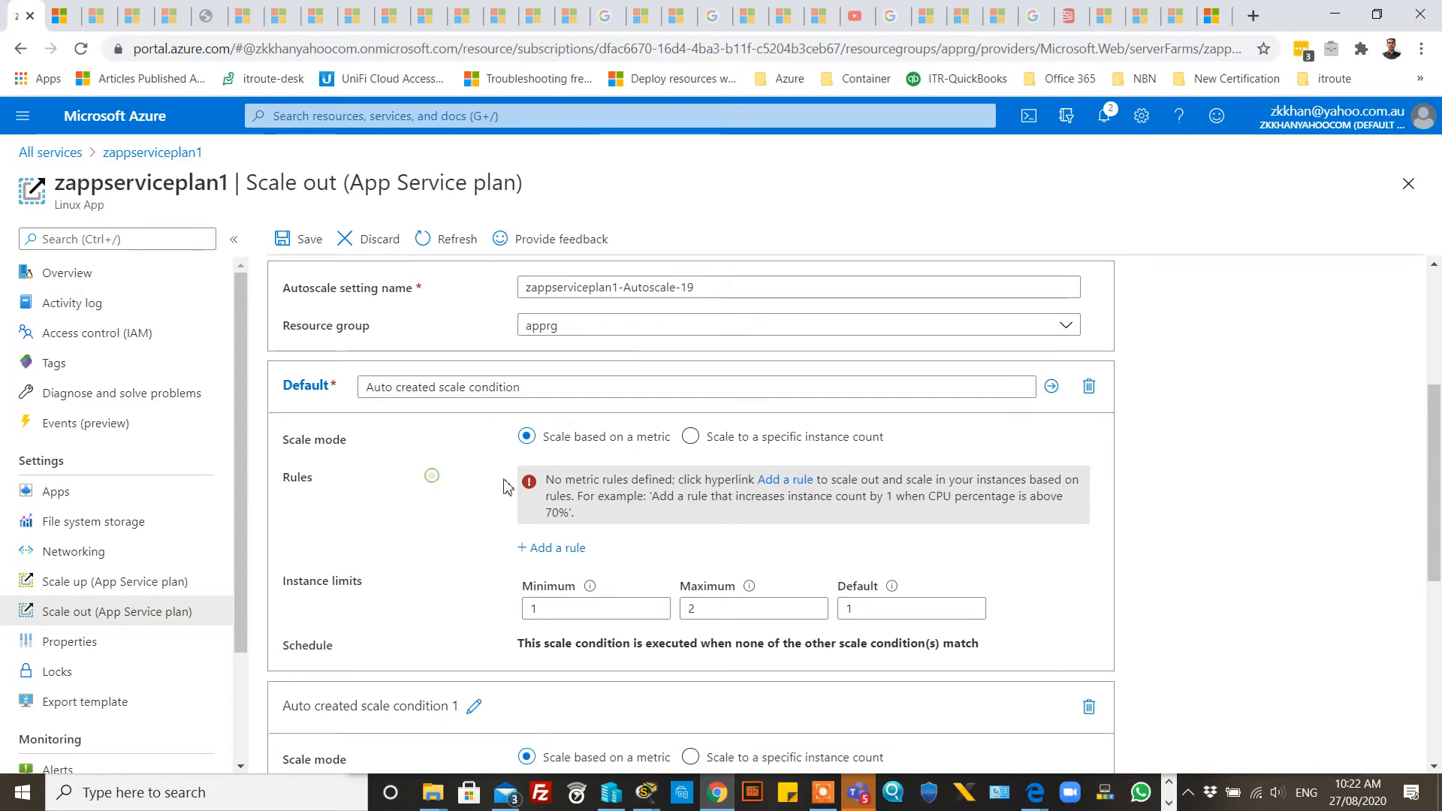
pyautogui.click(560, 549)
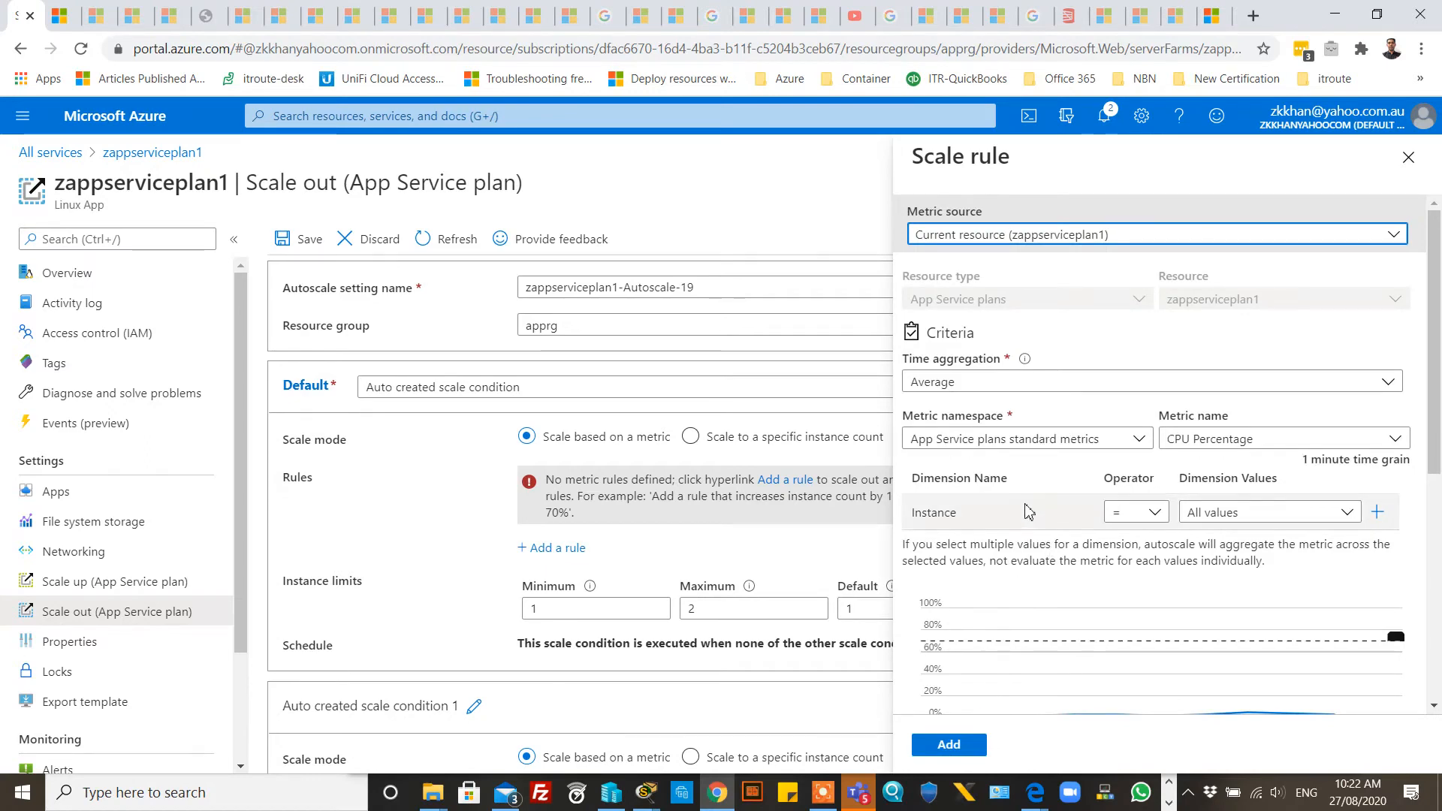
pyautogui.scroll(-6, 1060, 511)
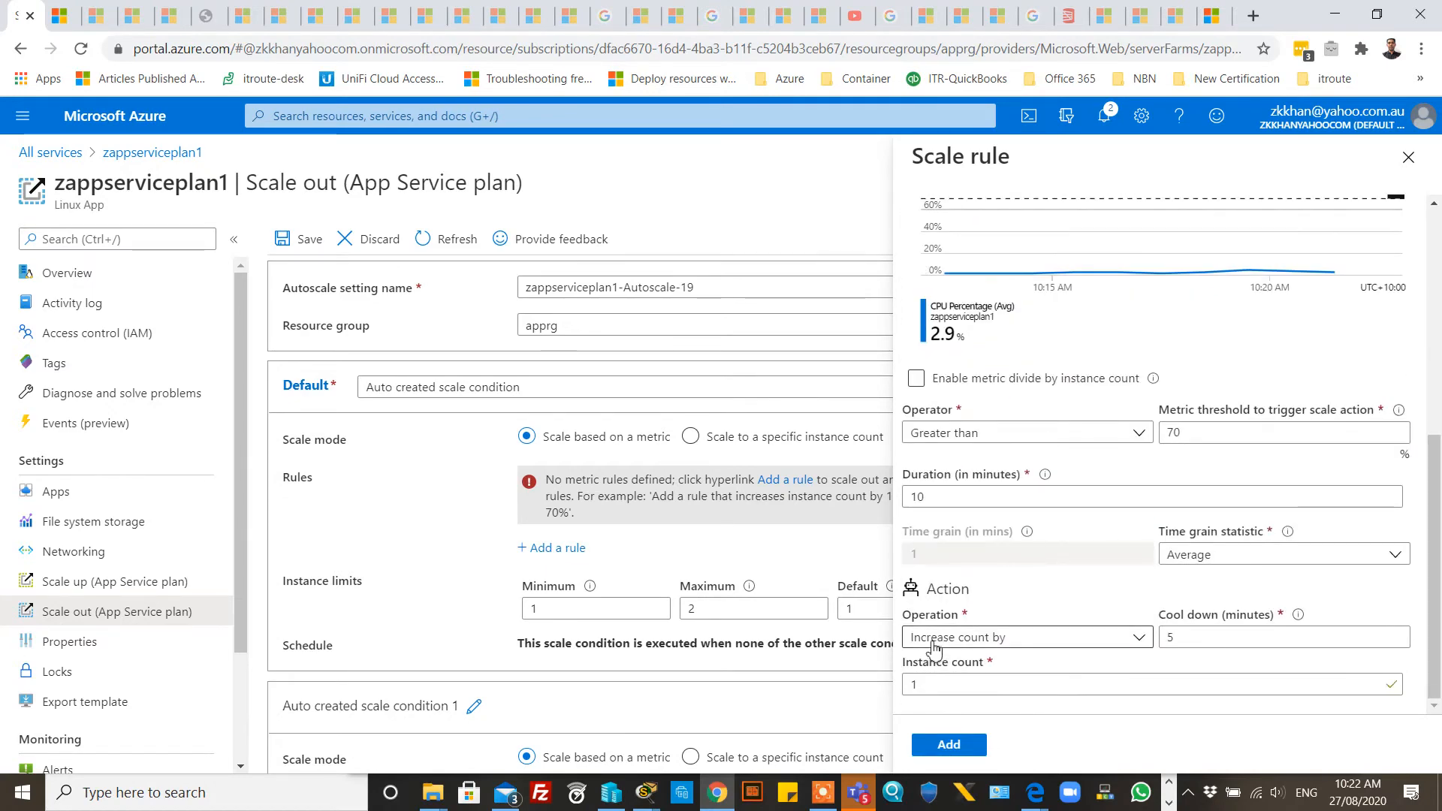
pyautogui.moveTo(941, 683); pyautogui.dragTo(873, 691)
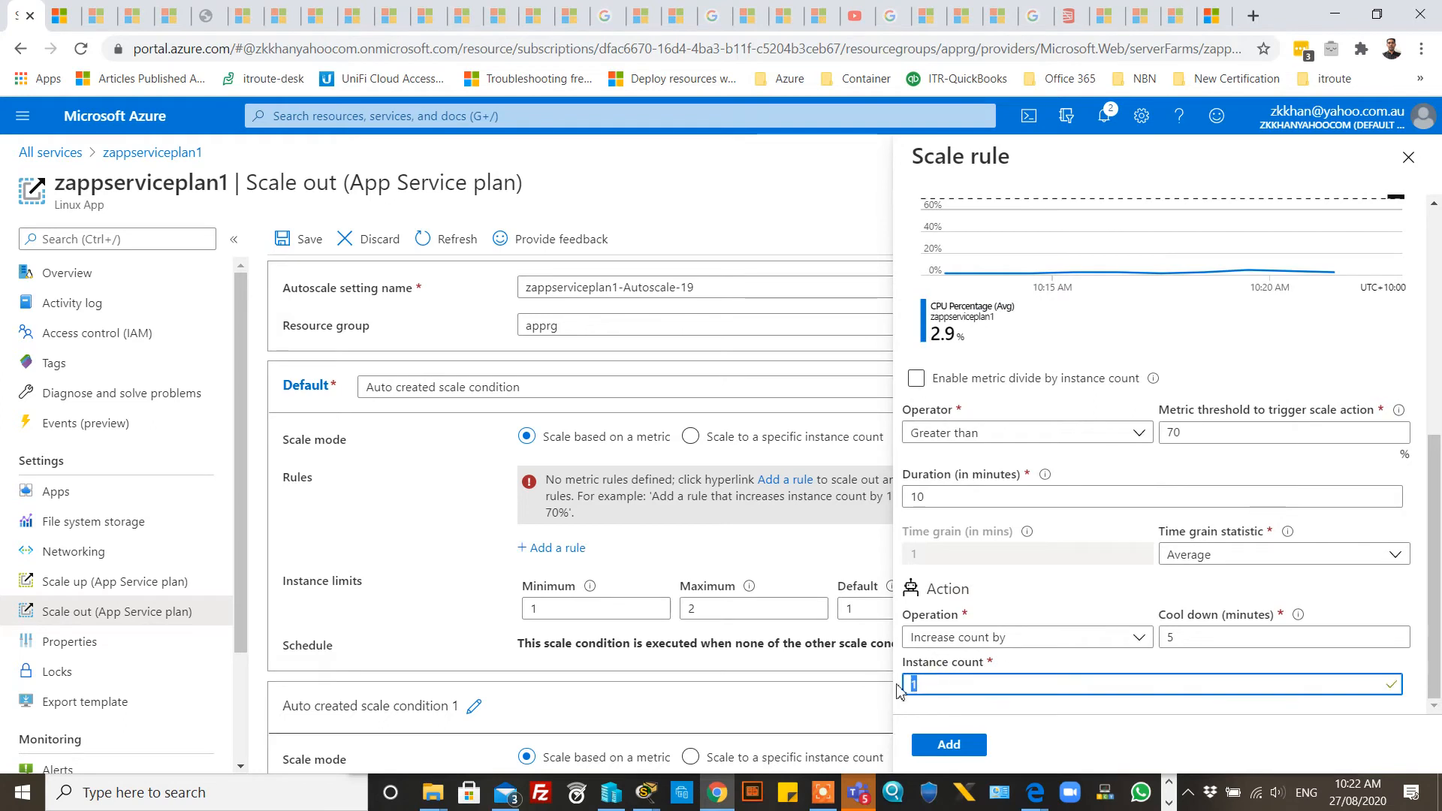
pyautogui.write('2')
pyautogui.click(954, 747)
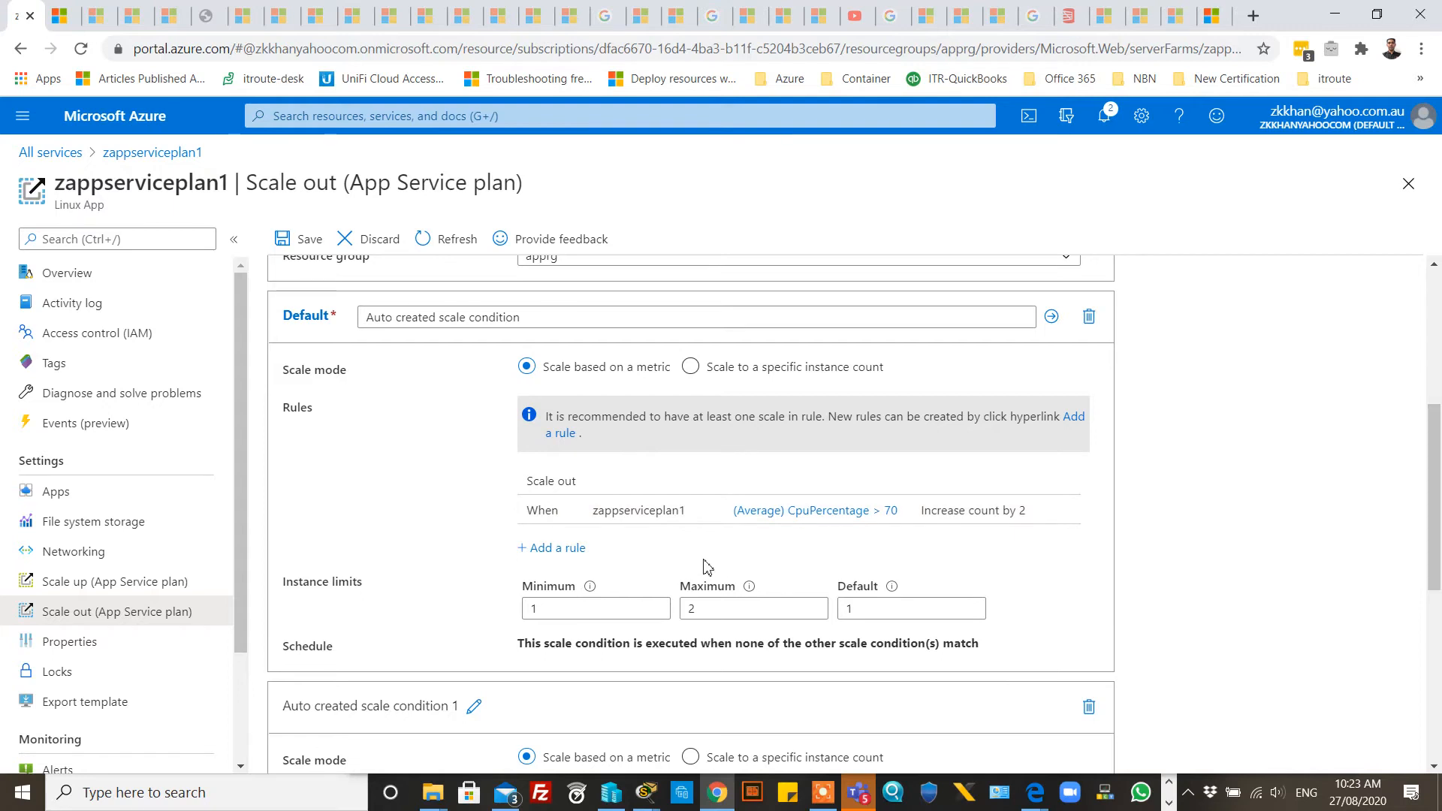
# Step: Delete auto created scale condition 1 and try to save the autoscale configuration
pyautogui.scroll(-4, 707, 569)
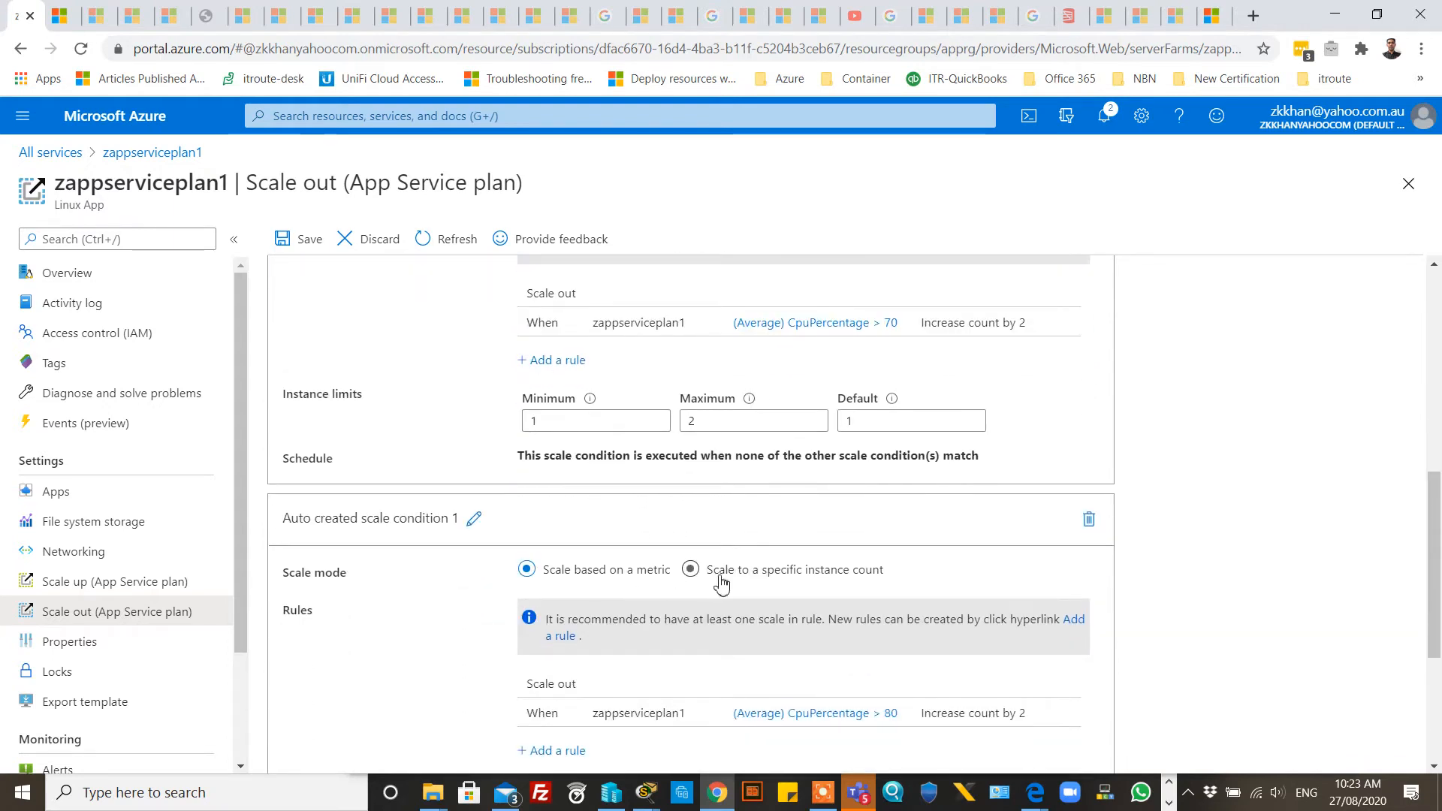
pyautogui.click(1088, 426)
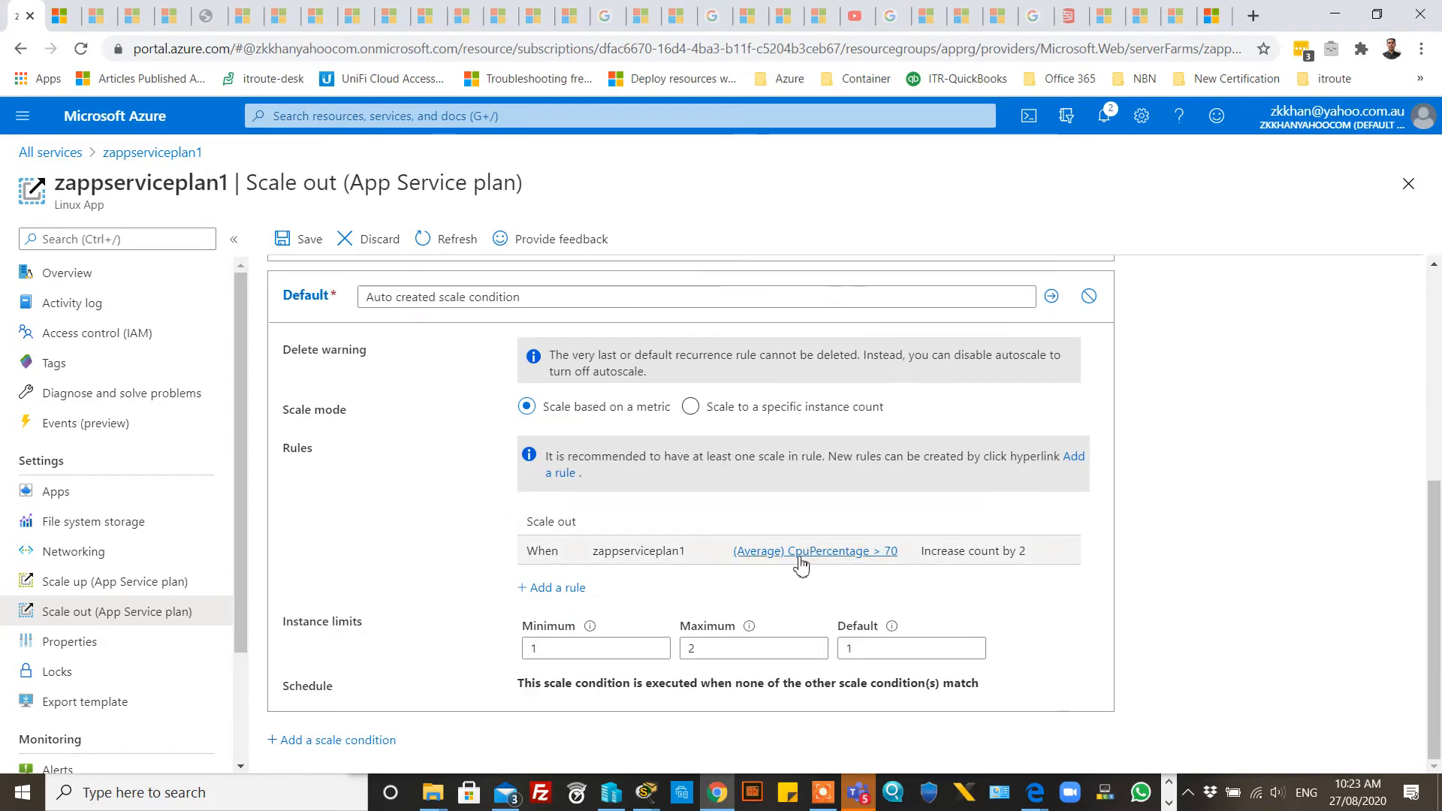
pyautogui.scroll(4, 409, 582)
pyautogui.scroll(-4, 410, 579)
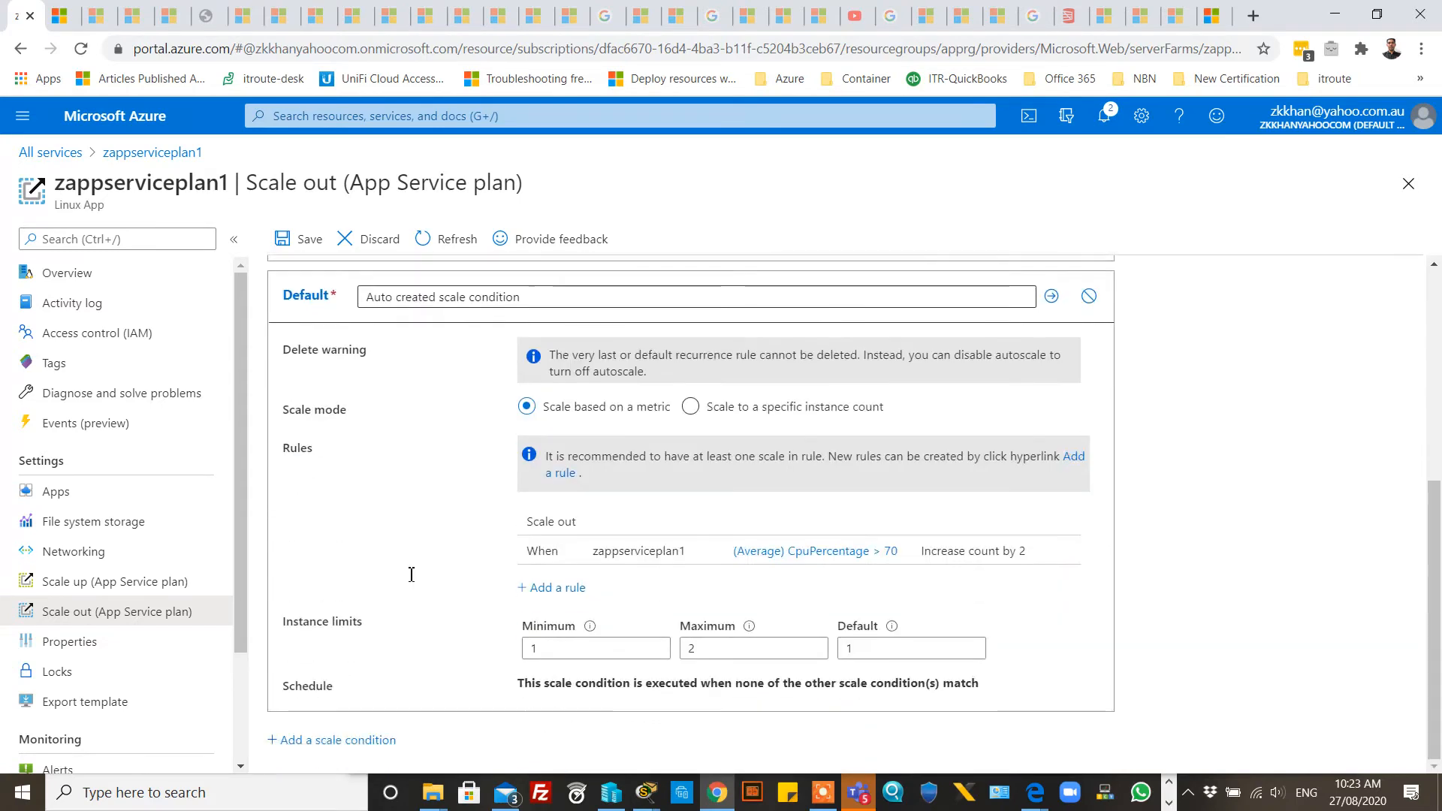
pyautogui.scroll(-2, 124, 592)
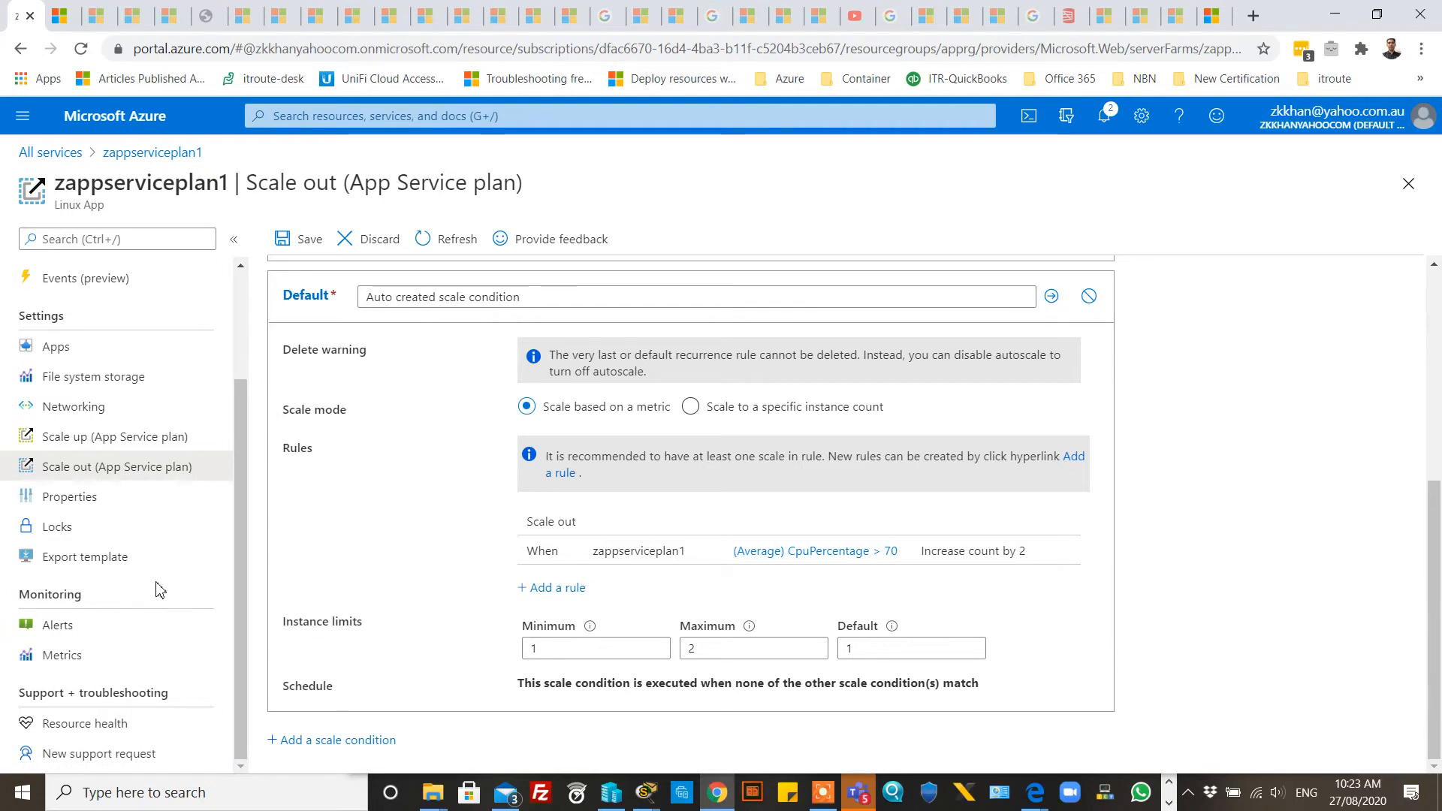
pyautogui.scroll(2, 158, 590)
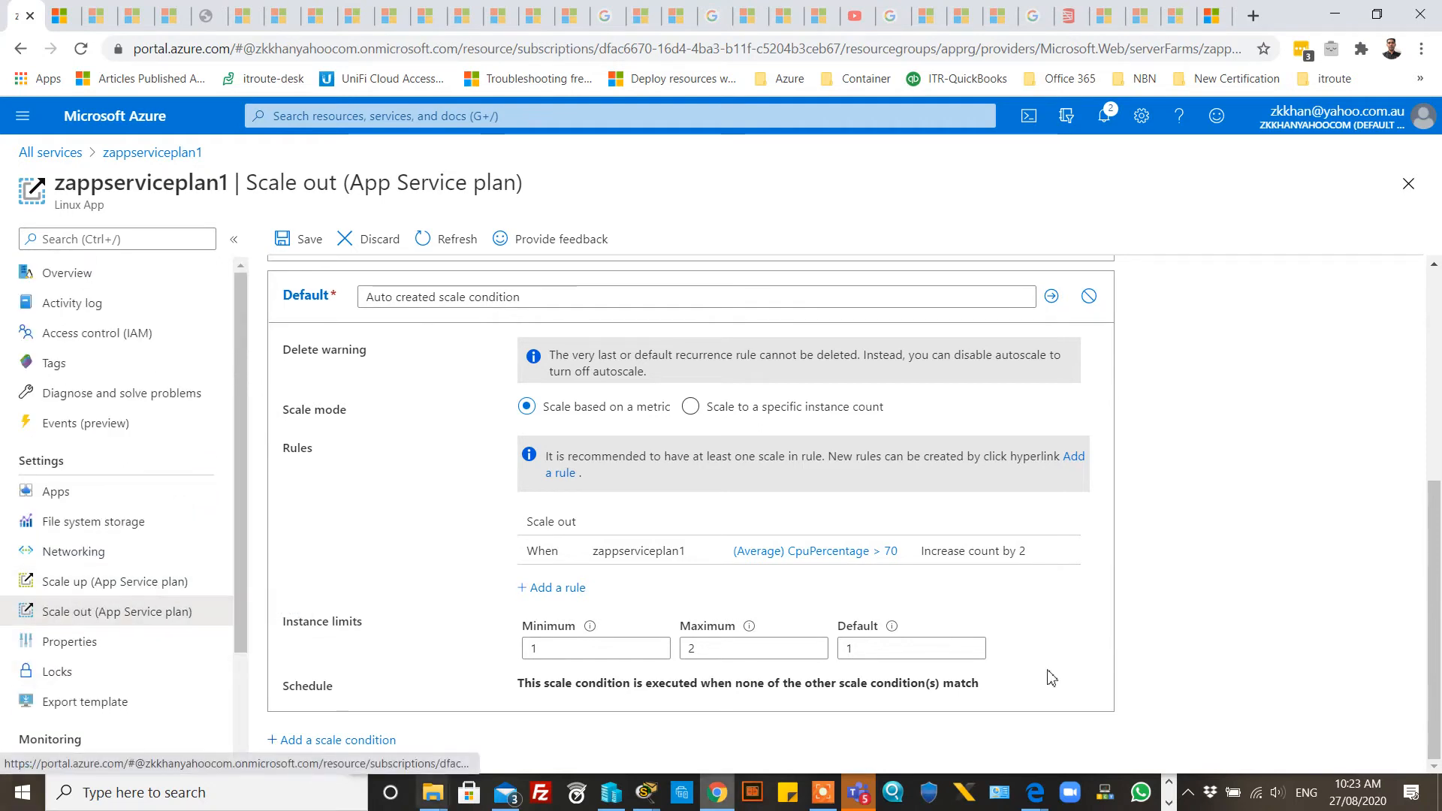
pyautogui.click(283, 249)
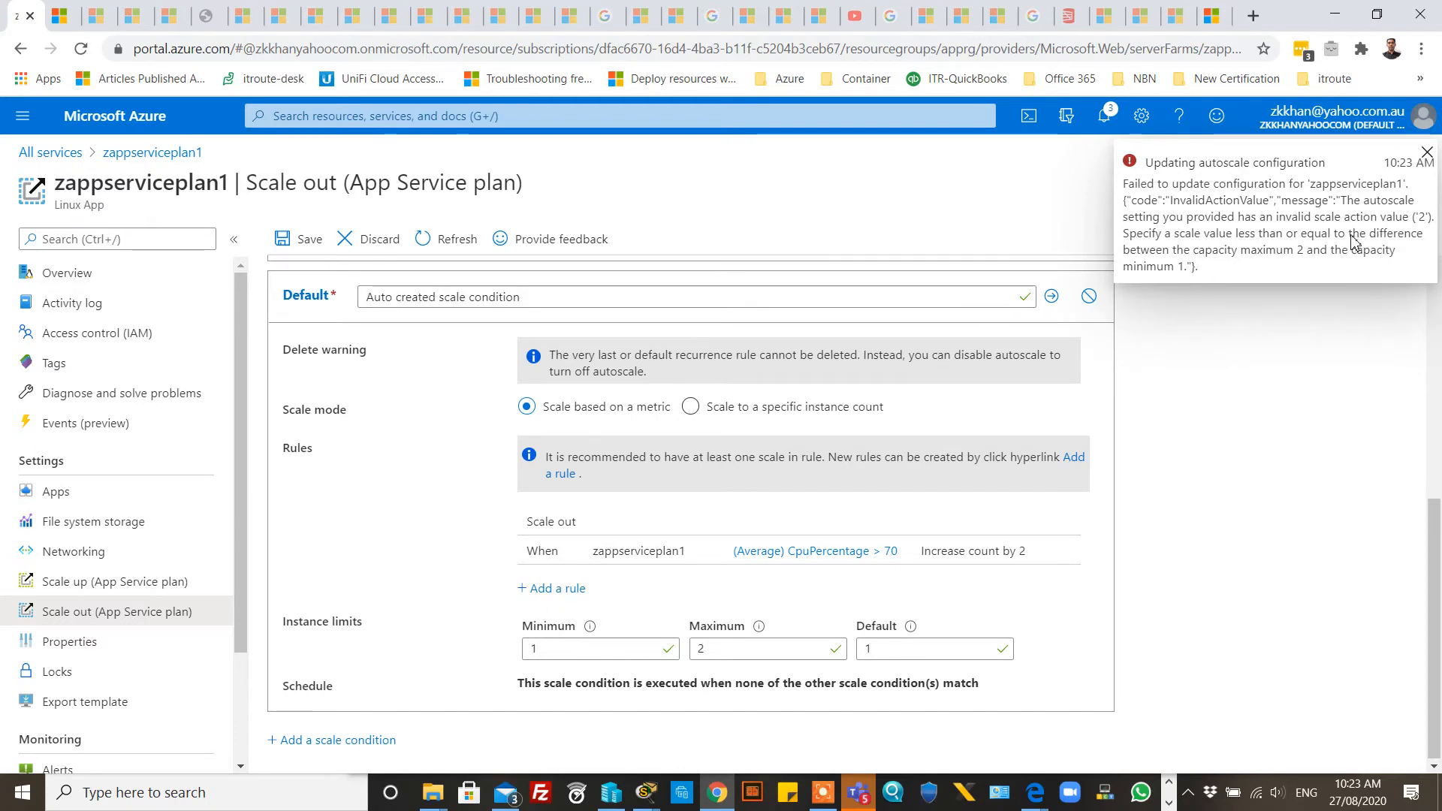
pyautogui.click(1428, 153)
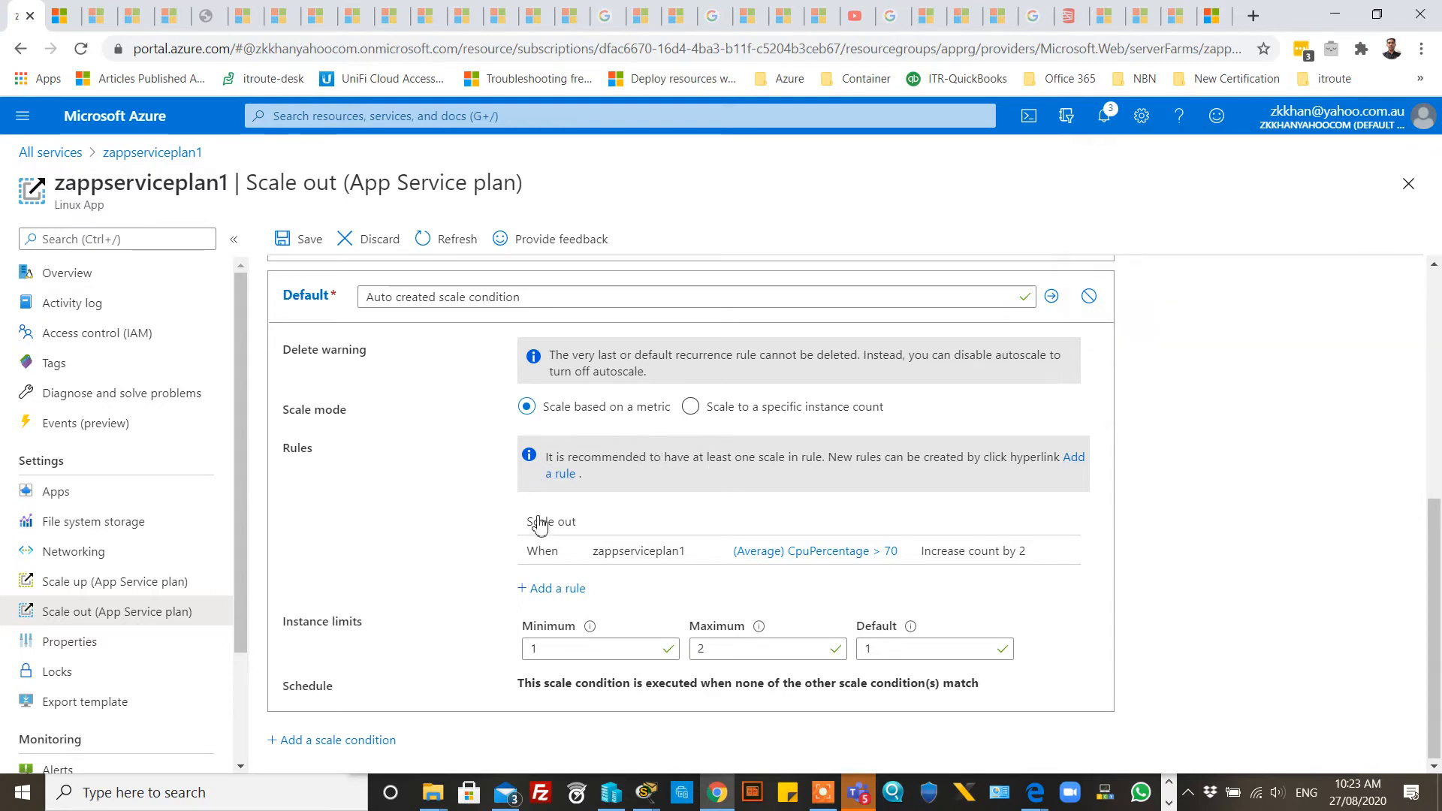
# Step: Set the instance count of the default condition's scale out rule to 1 and save the autoscale configuration
pyautogui.click(822, 556)
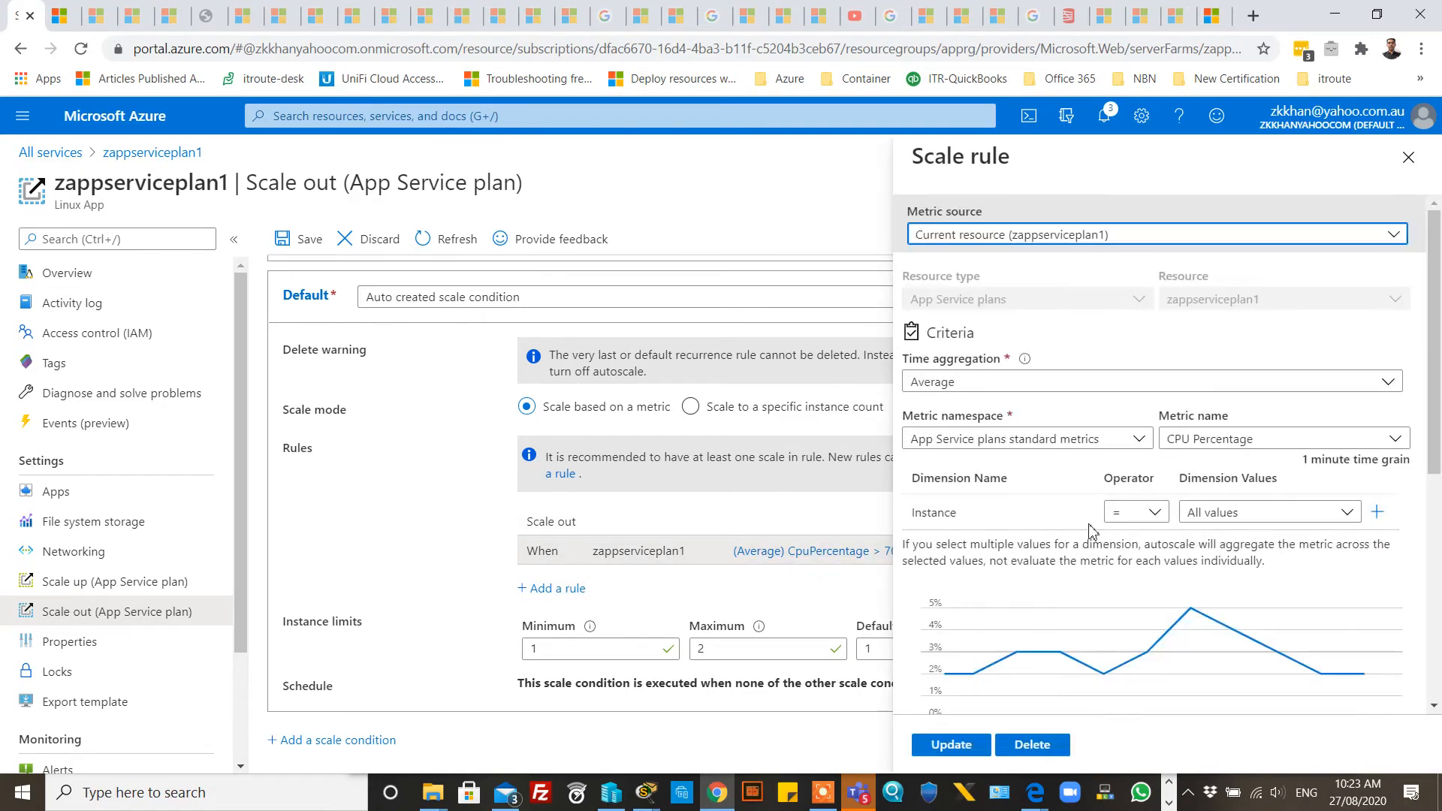
pyautogui.scroll(-6, 1082, 526)
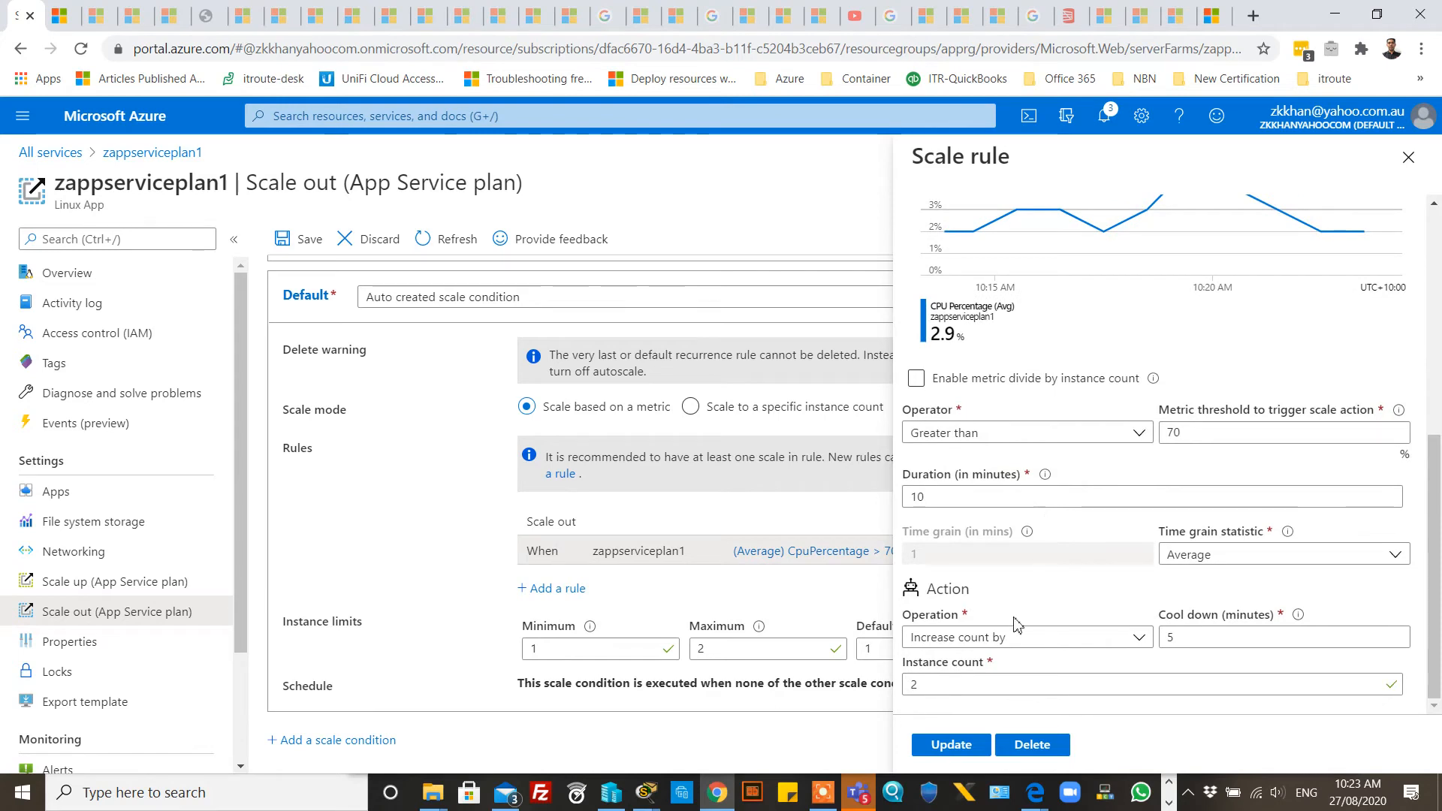
pyautogui.doubleClick(944, 683)
pyautogui.write('1')
pyautogui.click(951, 745)
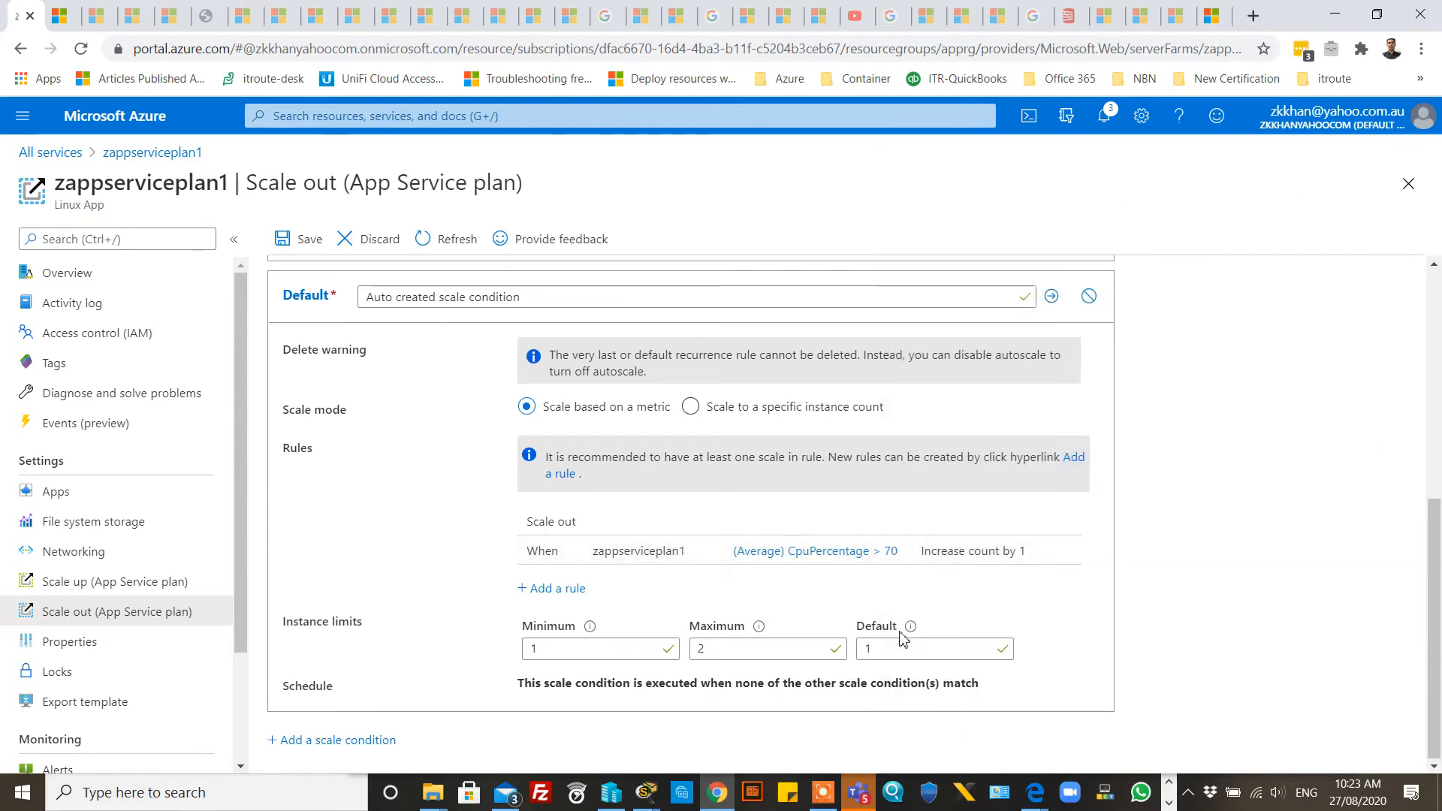
pyautogui.click(301, 239)
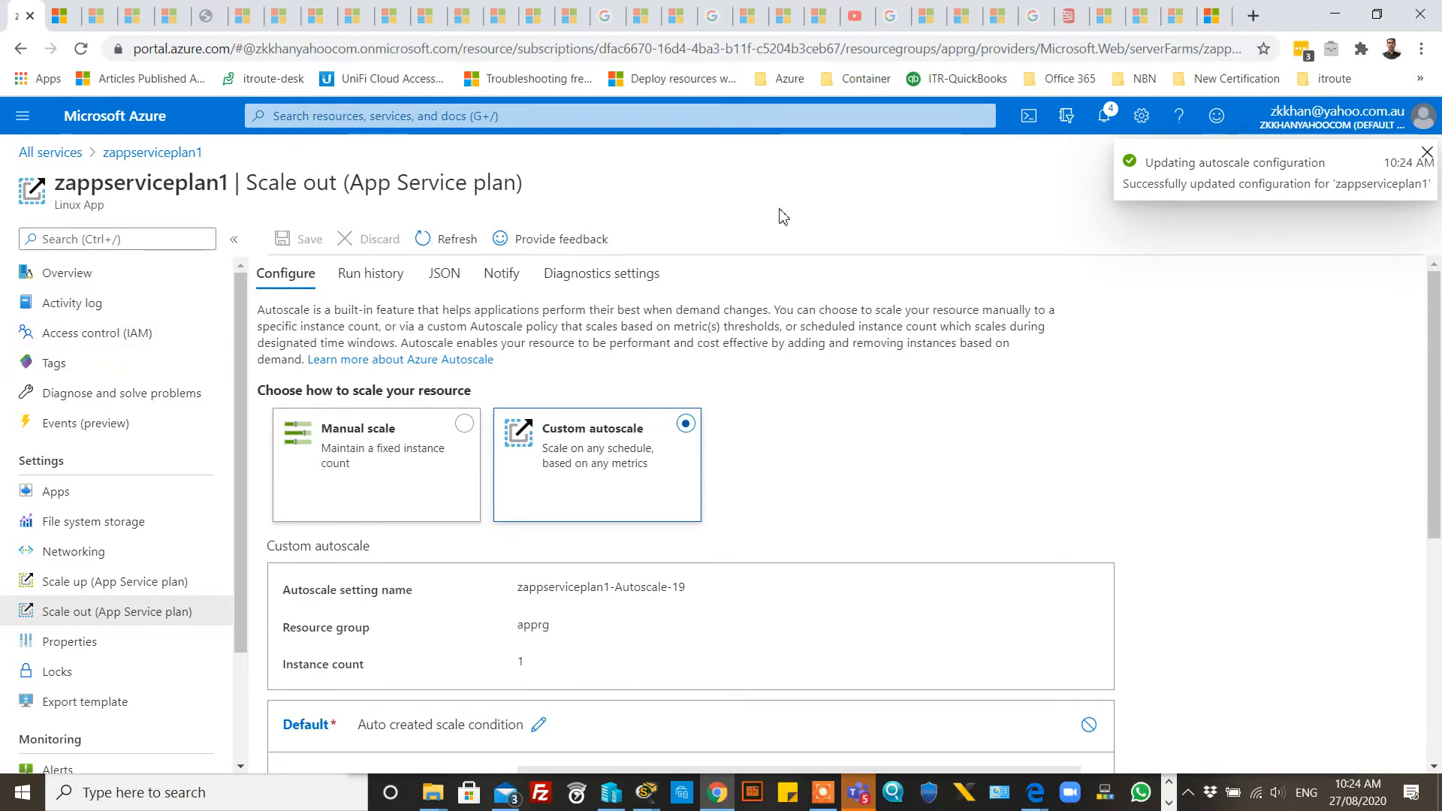
pyautogui.click(1427, 152)
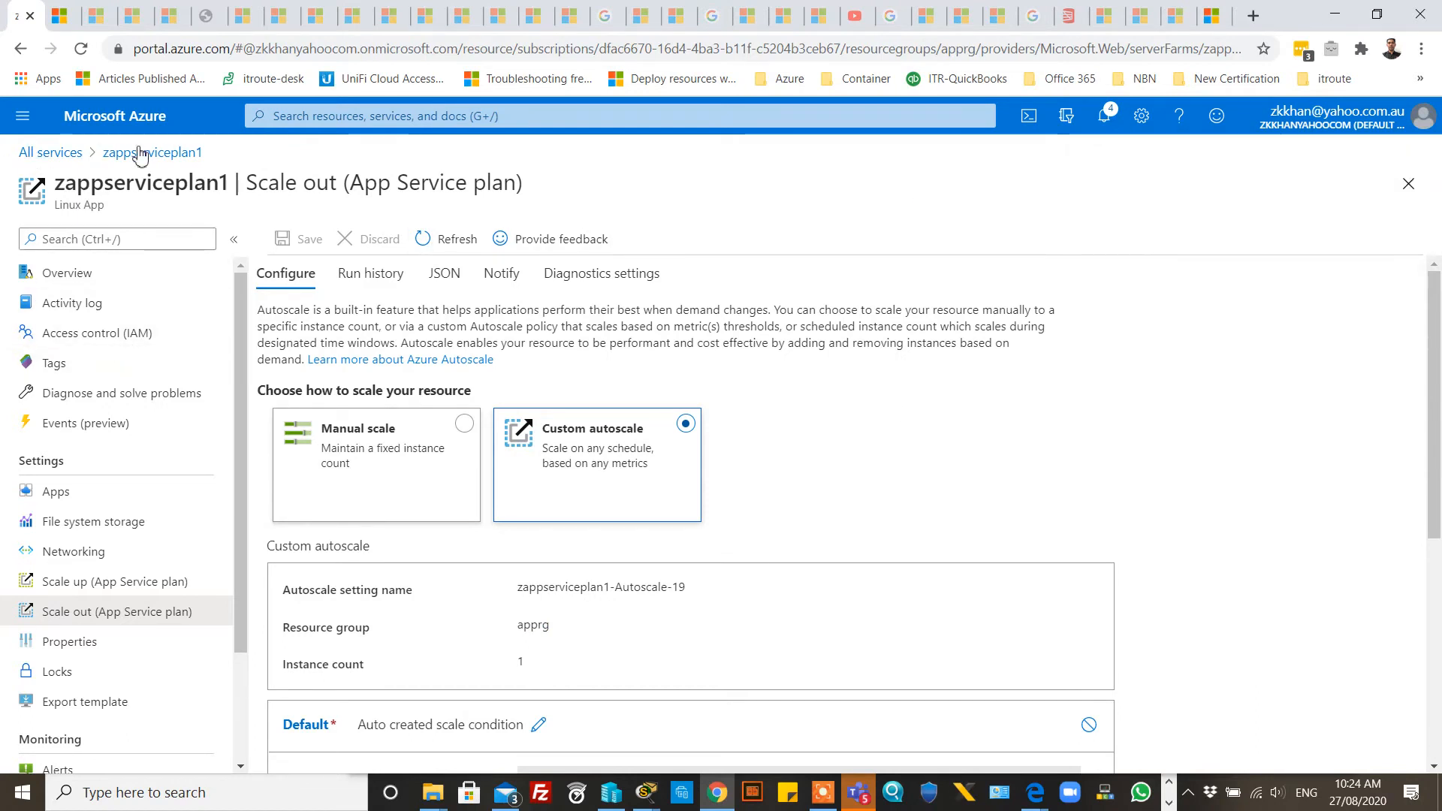
# Step: Open the App Services list, try to start creating an app service, and refresh the list
pyautogui.click(349, 119)
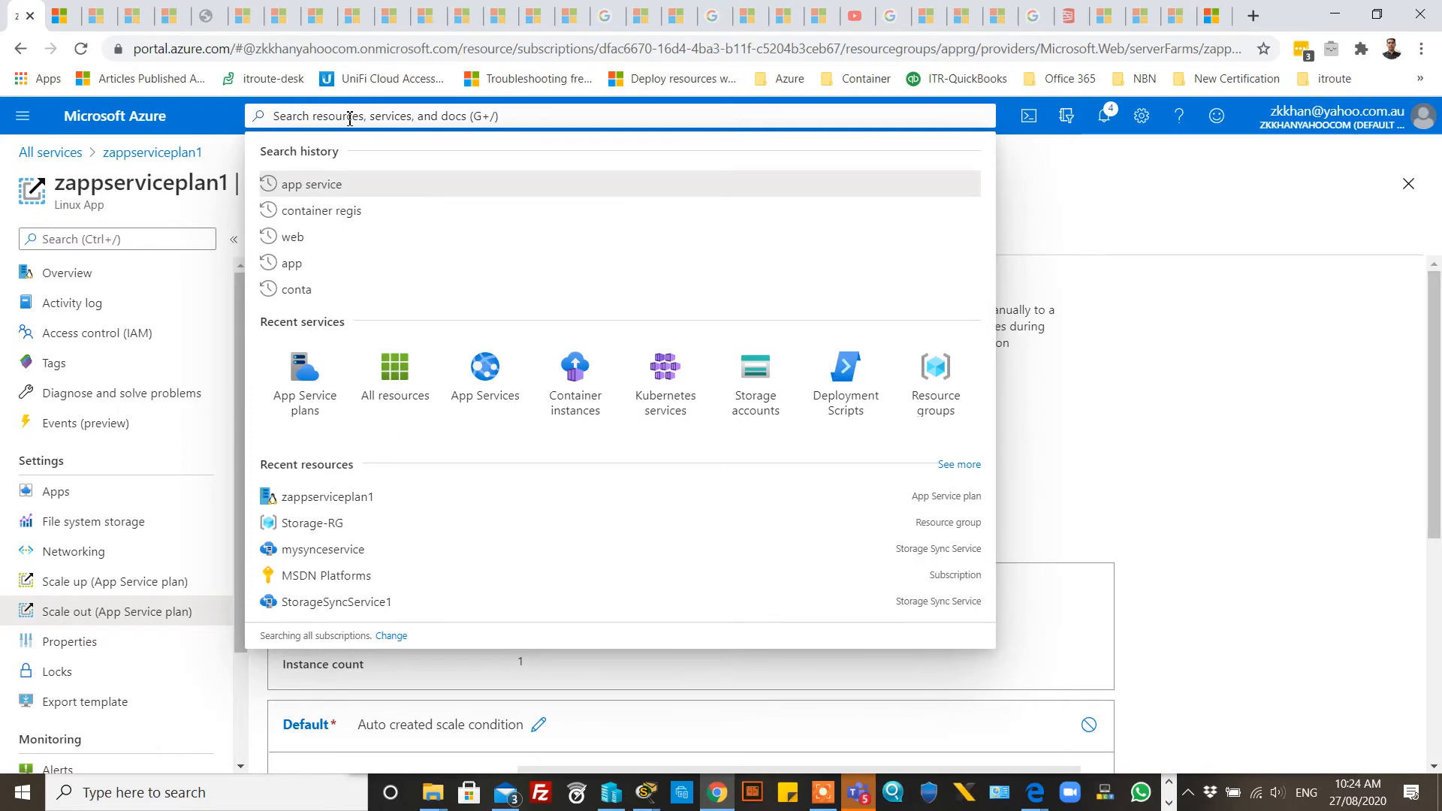
pyautogui.click(503, 405)
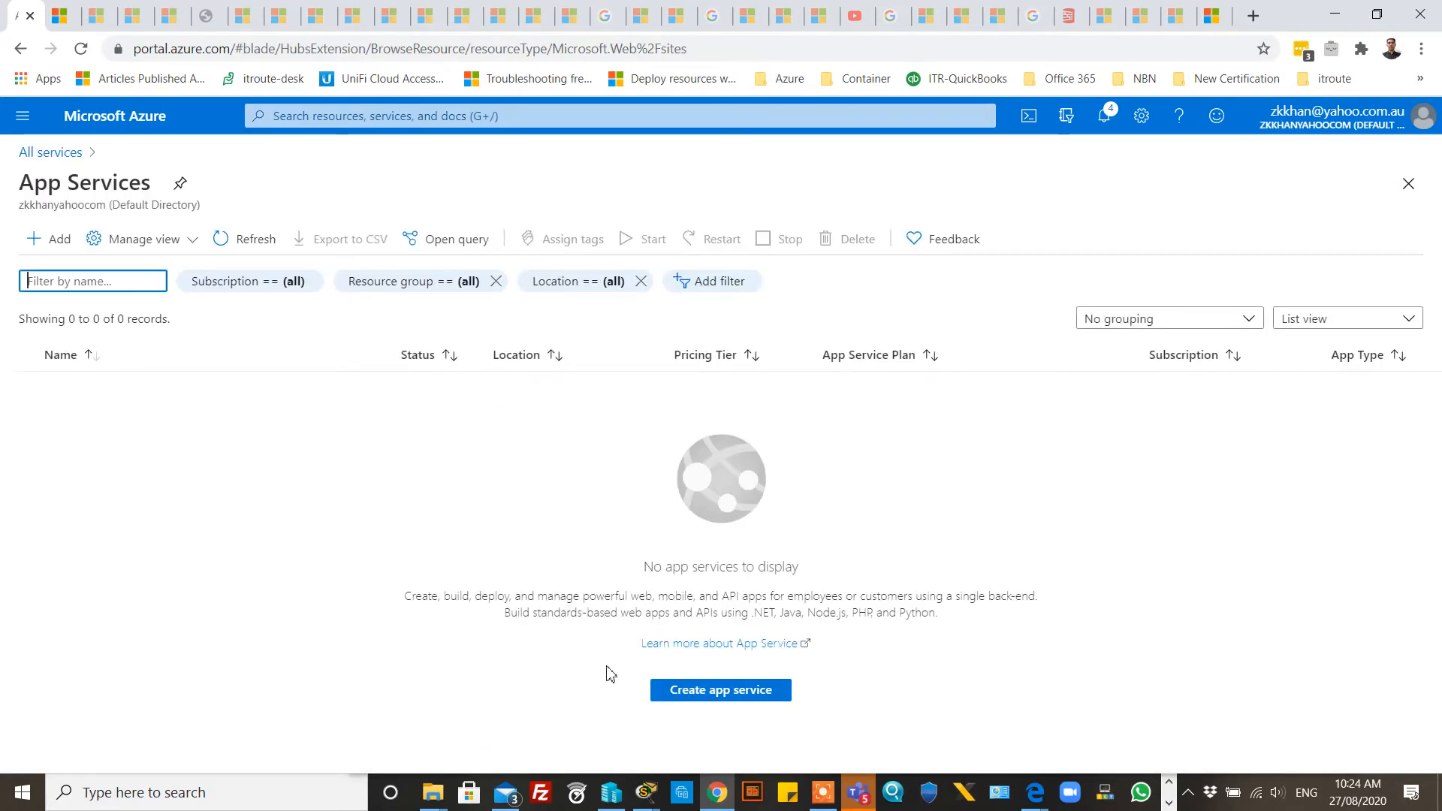
pyautogui.click(694, 697)
pyautogui.click(694, 697)
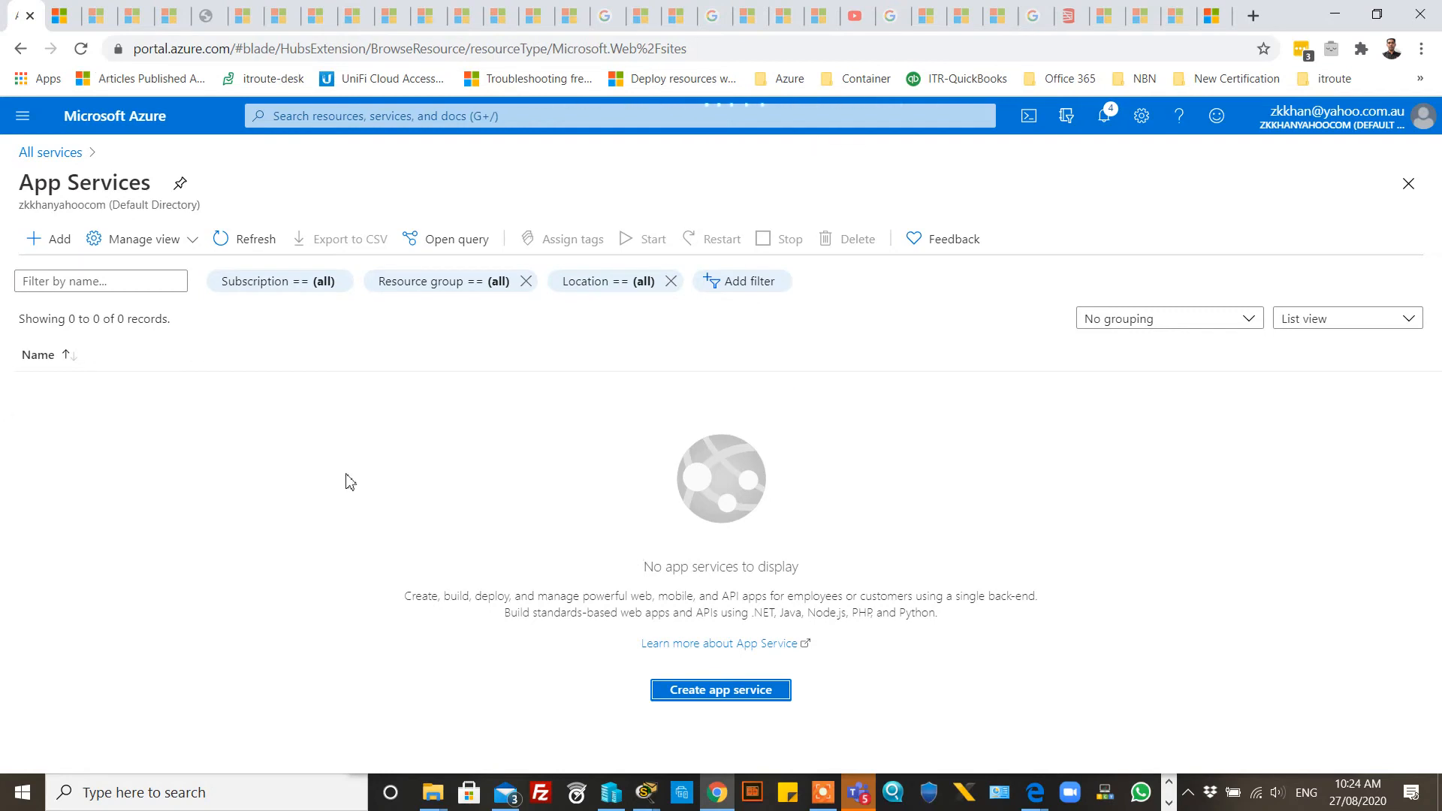
pyautogui.click(235, 241)
pyautogui.click(352, 118)
pyautogui.write('web s')
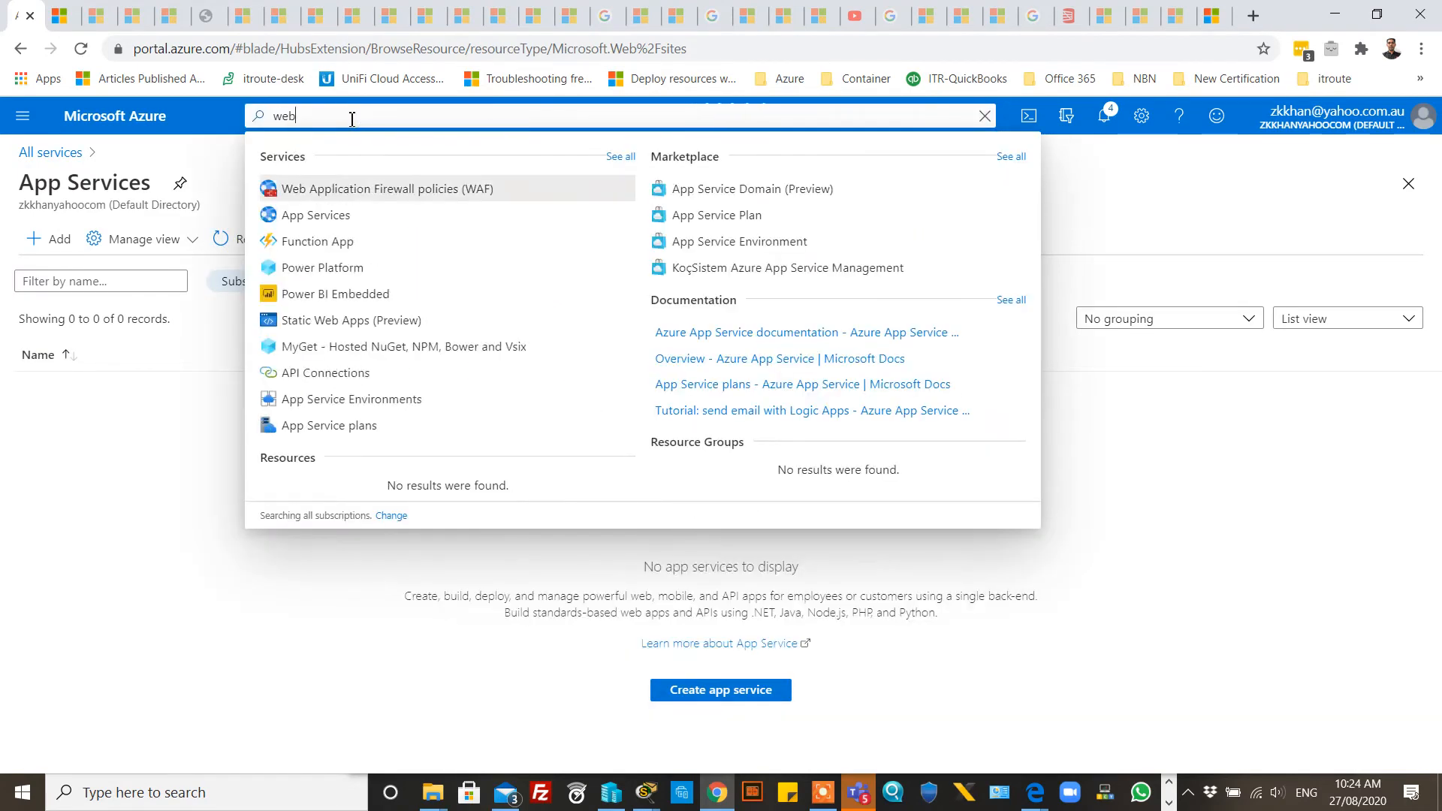
pyautogui.press('BackSpace')
pyautogui.press('BackSpace')
pyautogui.press('BackSpace')
pyautogui.press('BackSpace')
pyautogui.press('BackSpace')
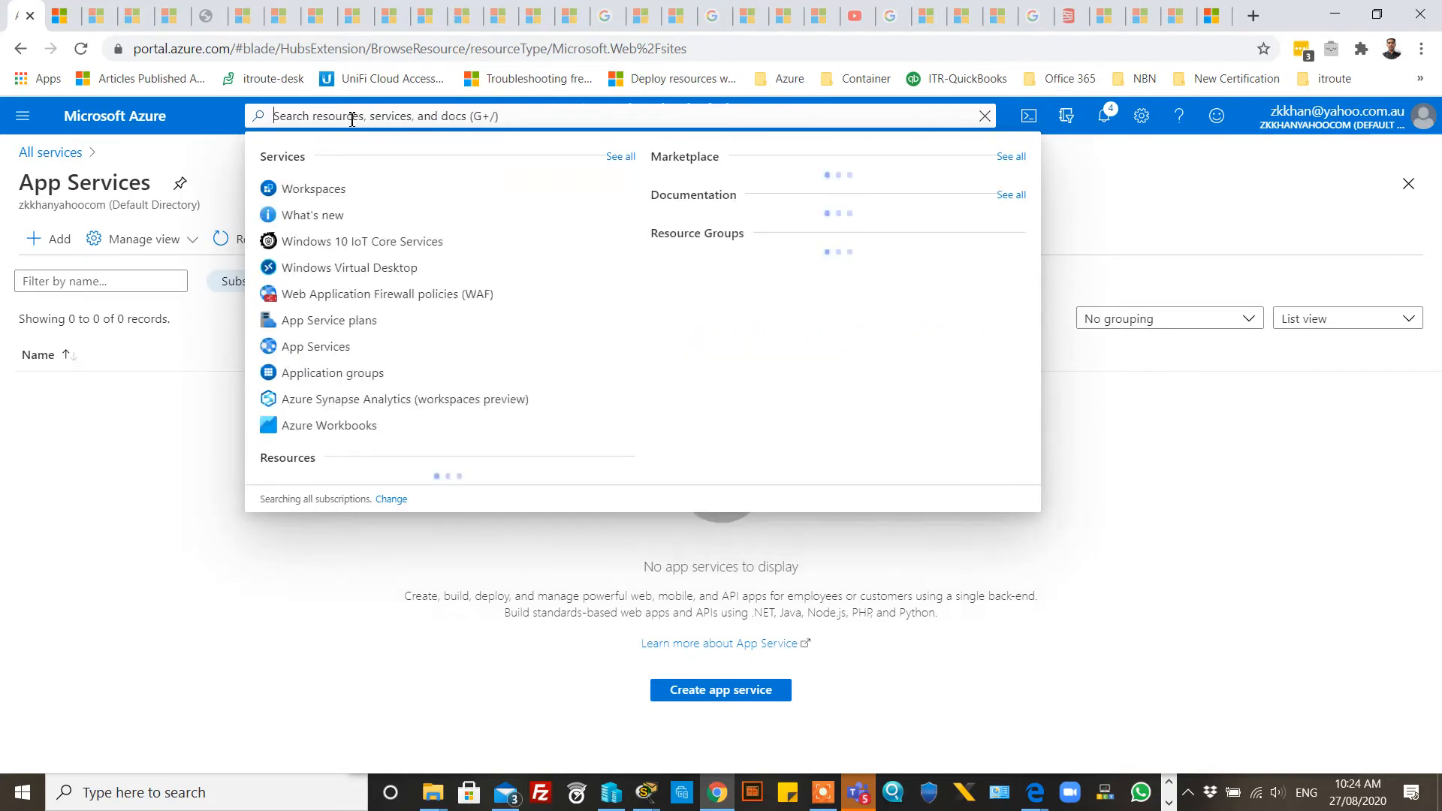
# Step: Search the portal for "app" and "app app", and try to open the App Services and API App results
pyautogui.write('app')
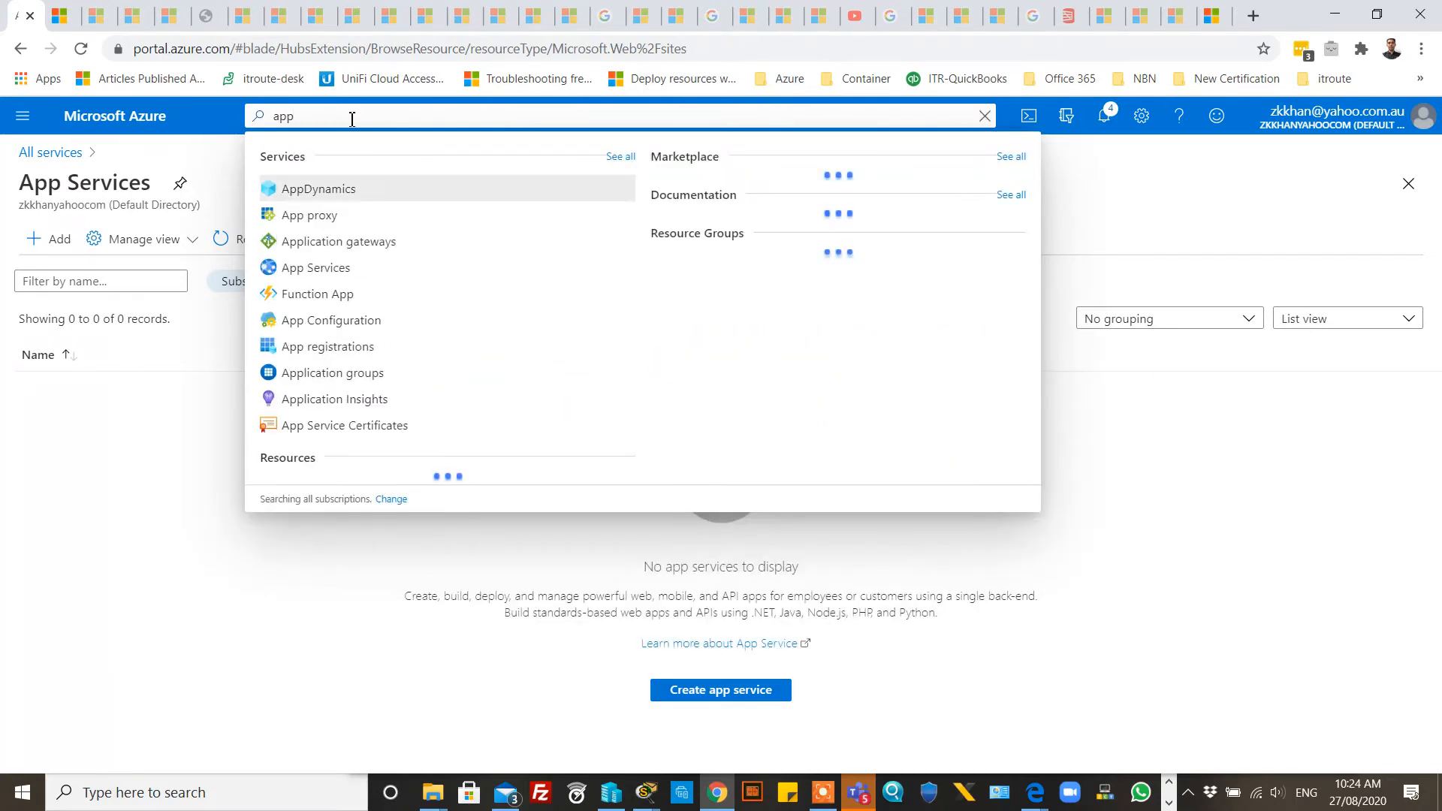
pyautogui.click(346, 269)
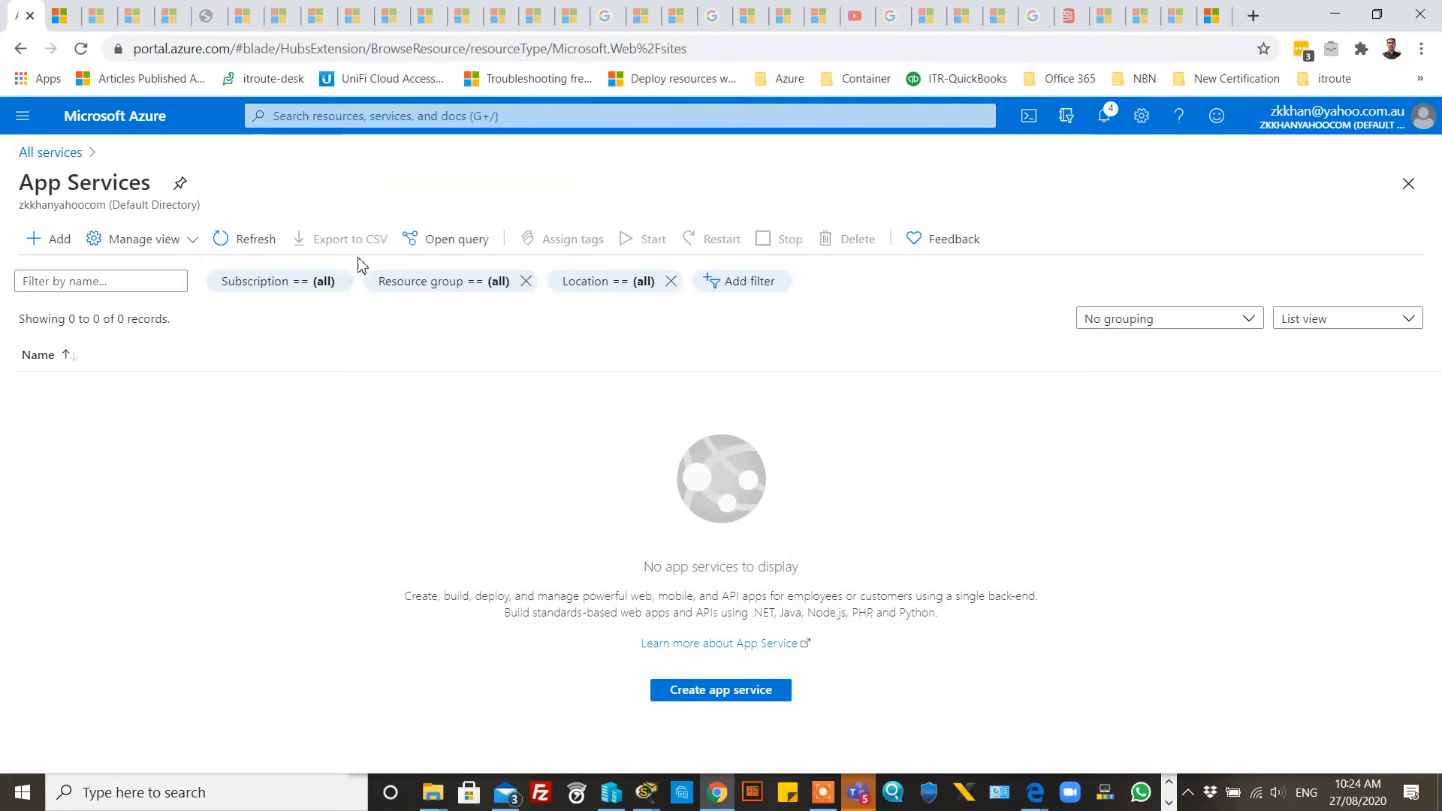
pyautogui.click(425, 115)
pyautogui.write('app app')
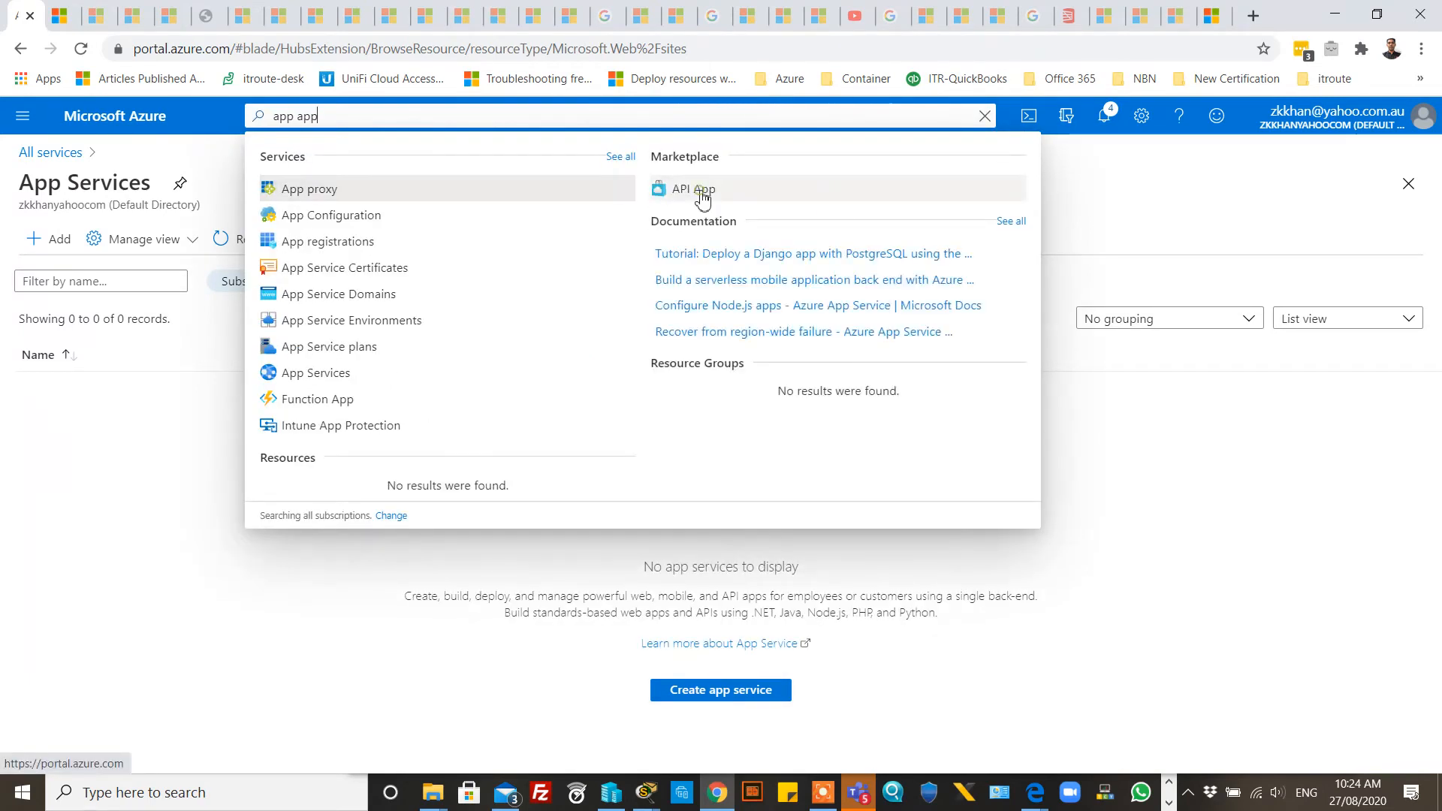
pyautogui.click(703, 192)
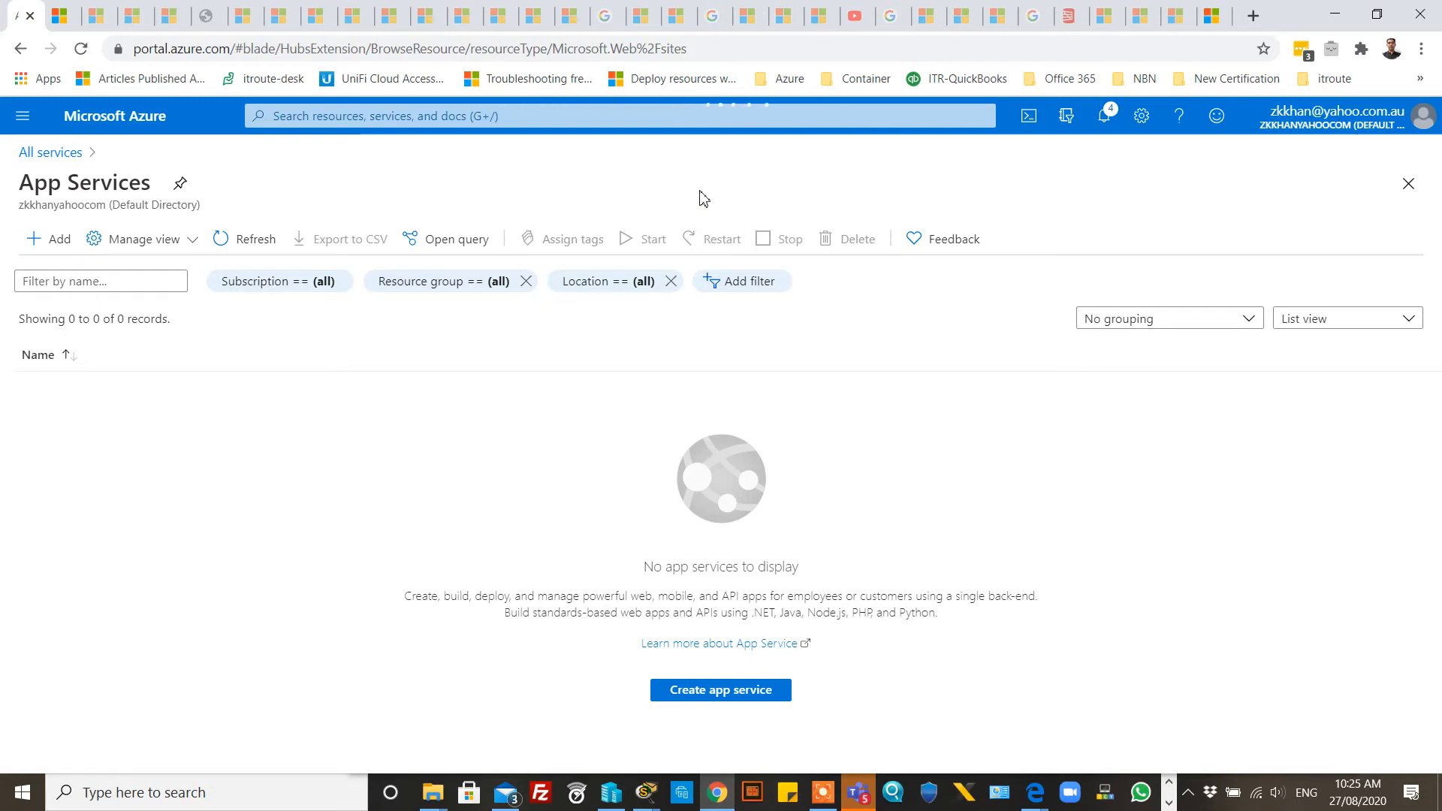
pyautogui.click(223, 243)
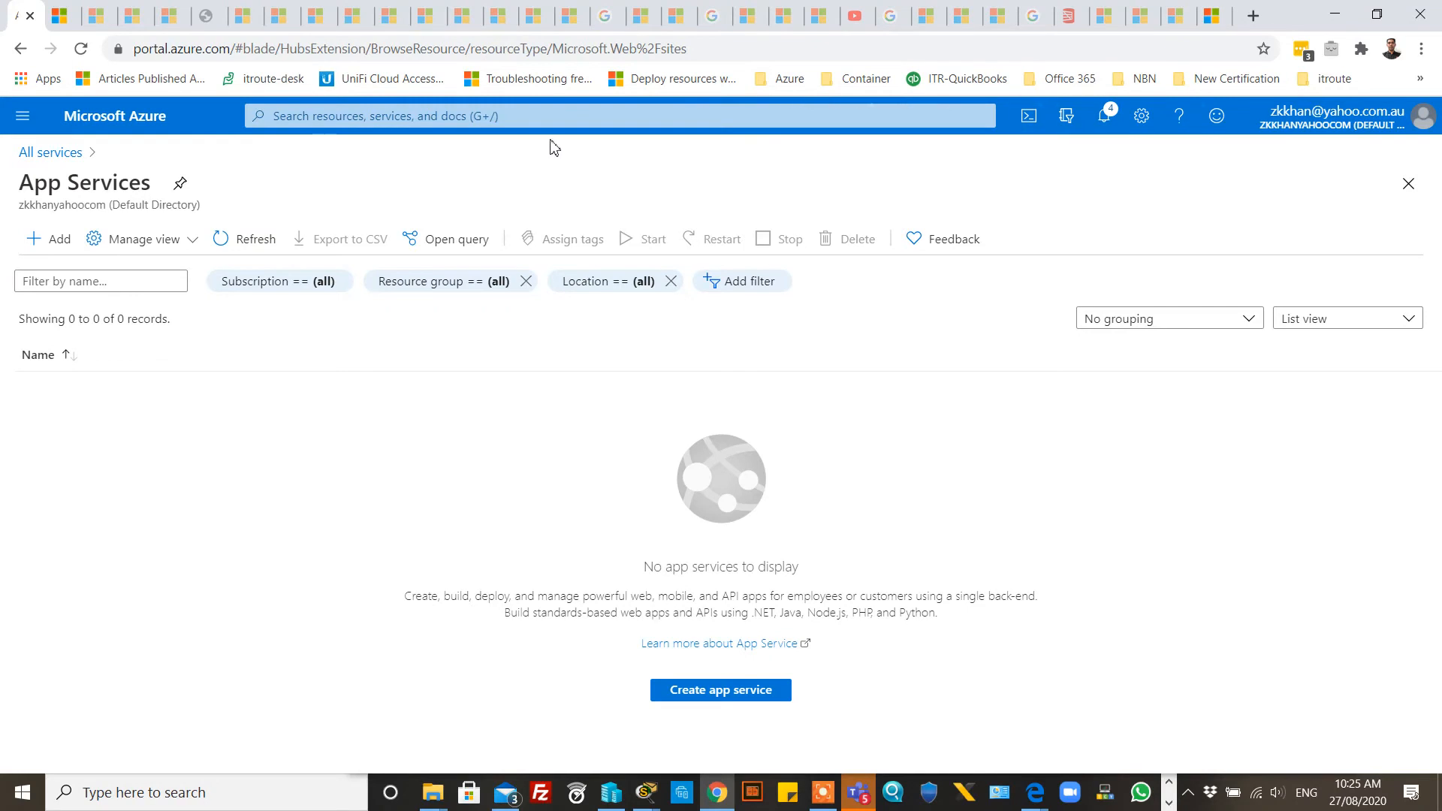
pyautogui.click(565, 119)
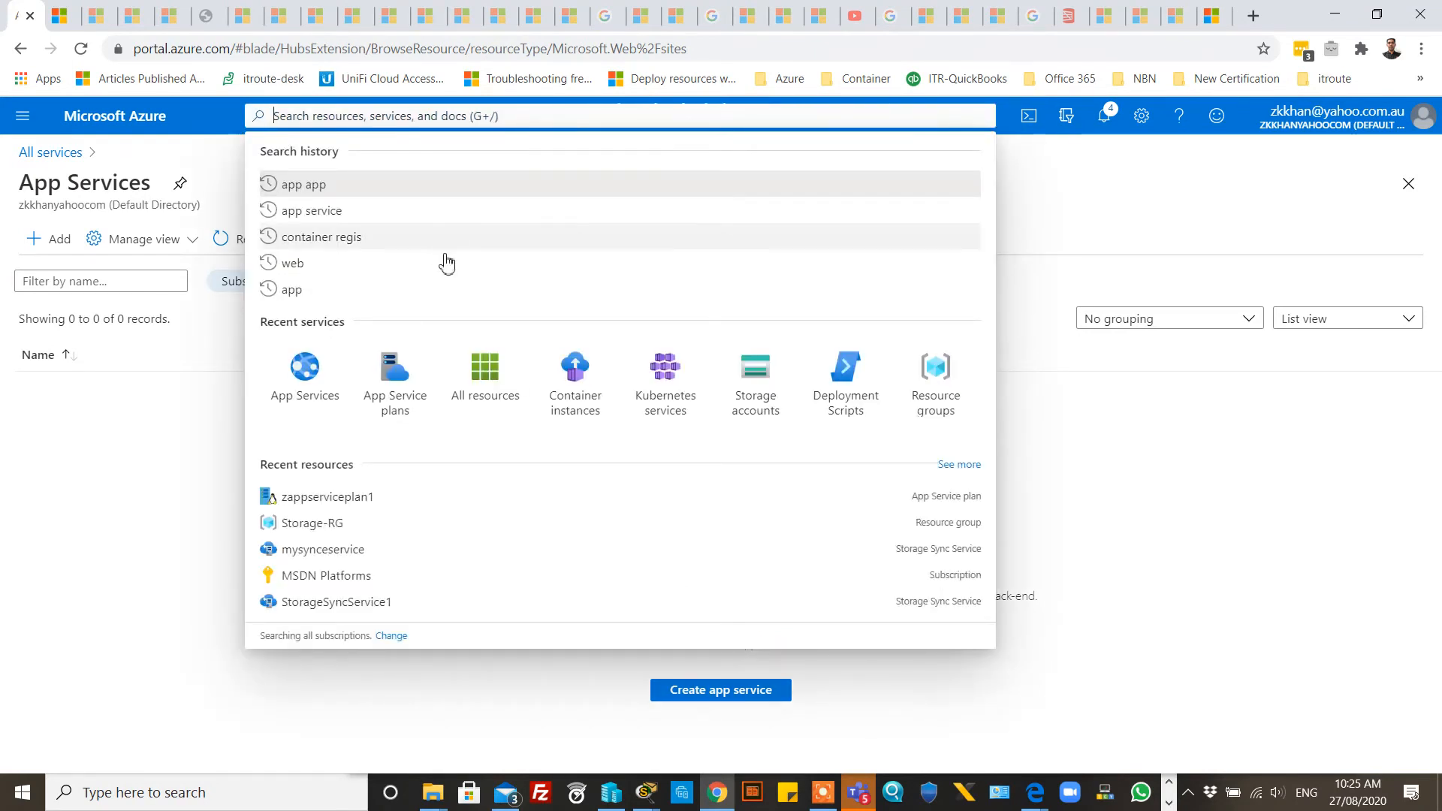
pyautogui.write('app app')
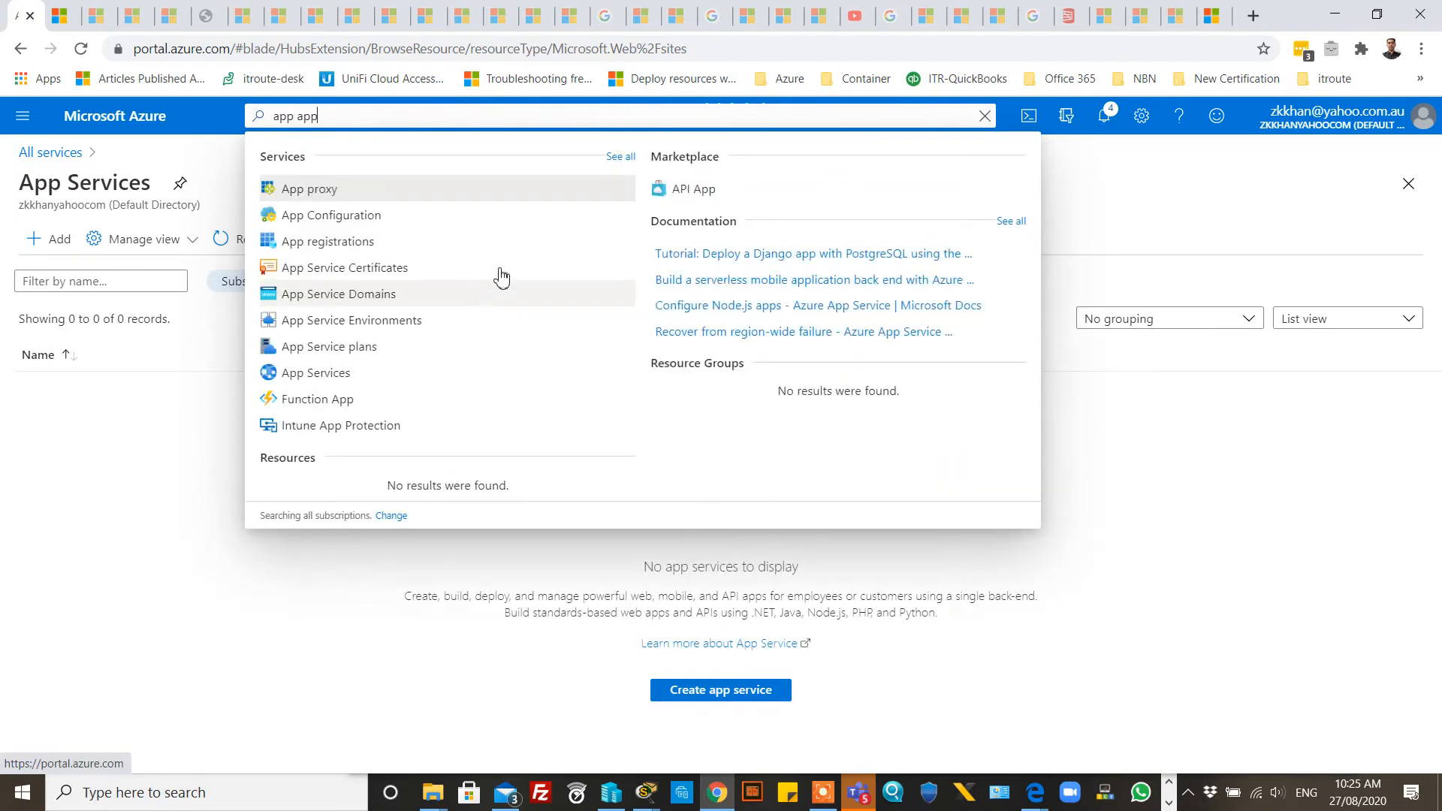
pyautogui.click(676, 193)
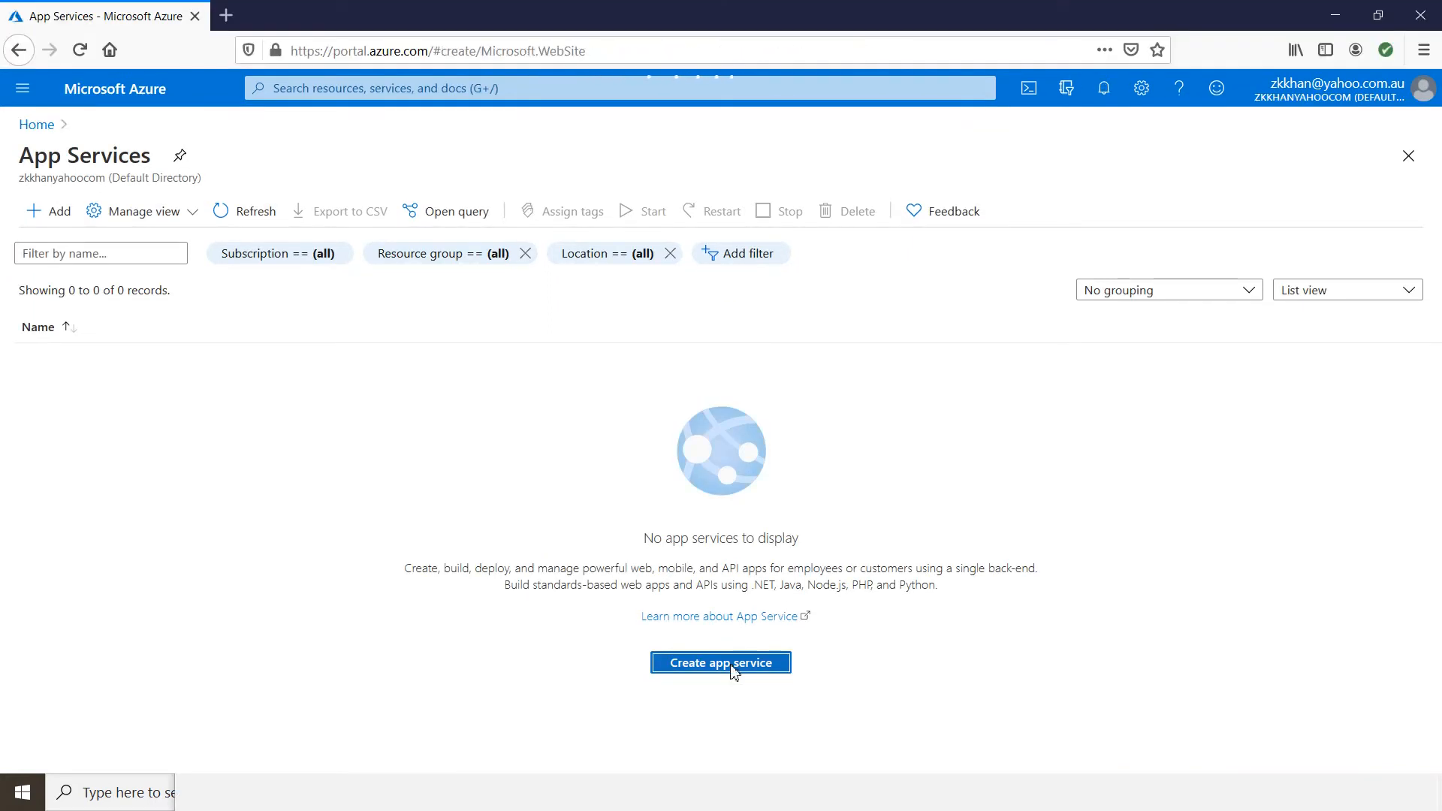
# Step: Start creating a web app from the App Services list and set its resource group to apprg
pyautogui.click(736, 664)
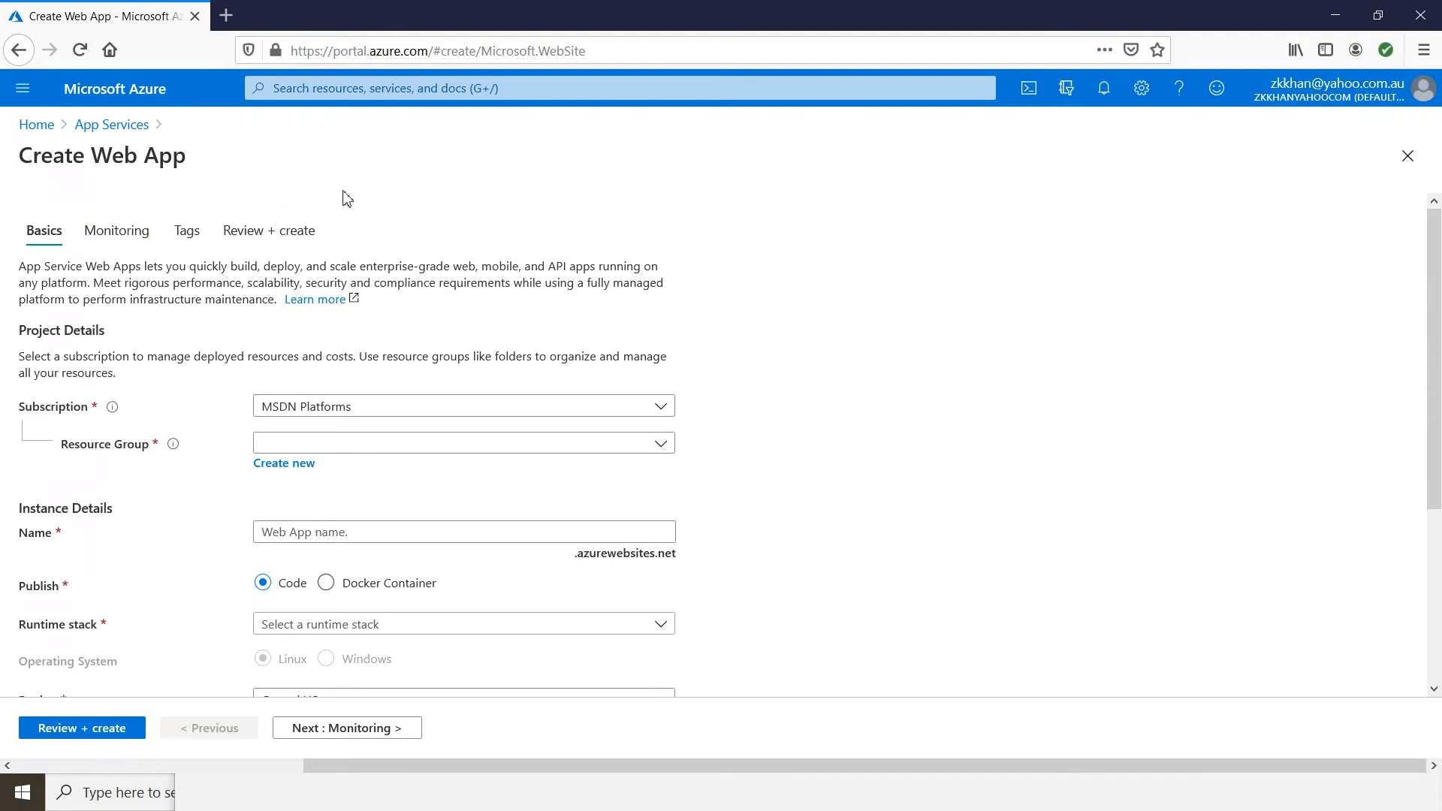
pyautogui.click(113, 126)
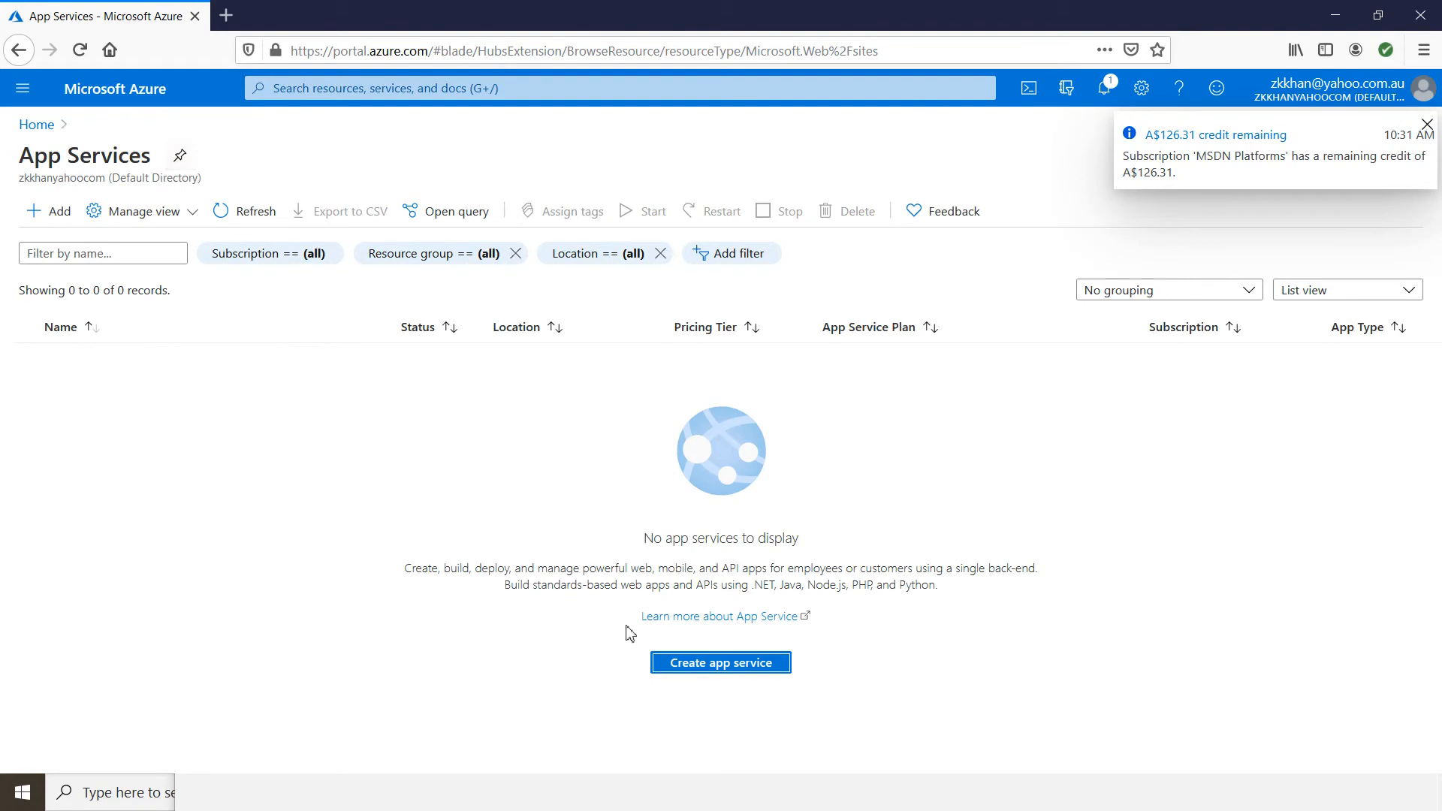
pyautogui.click(723, 670)
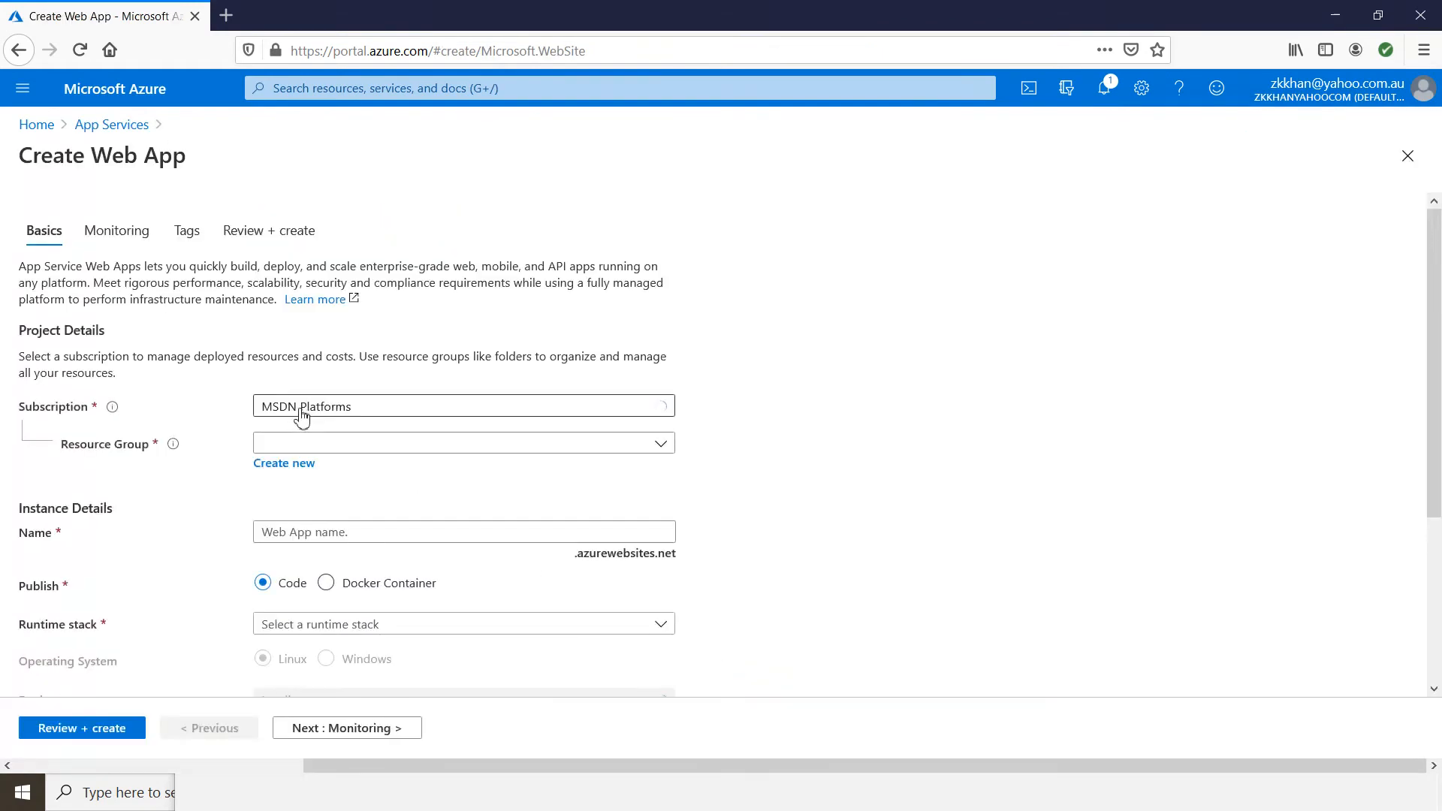
pyautogui.click(320, 447)
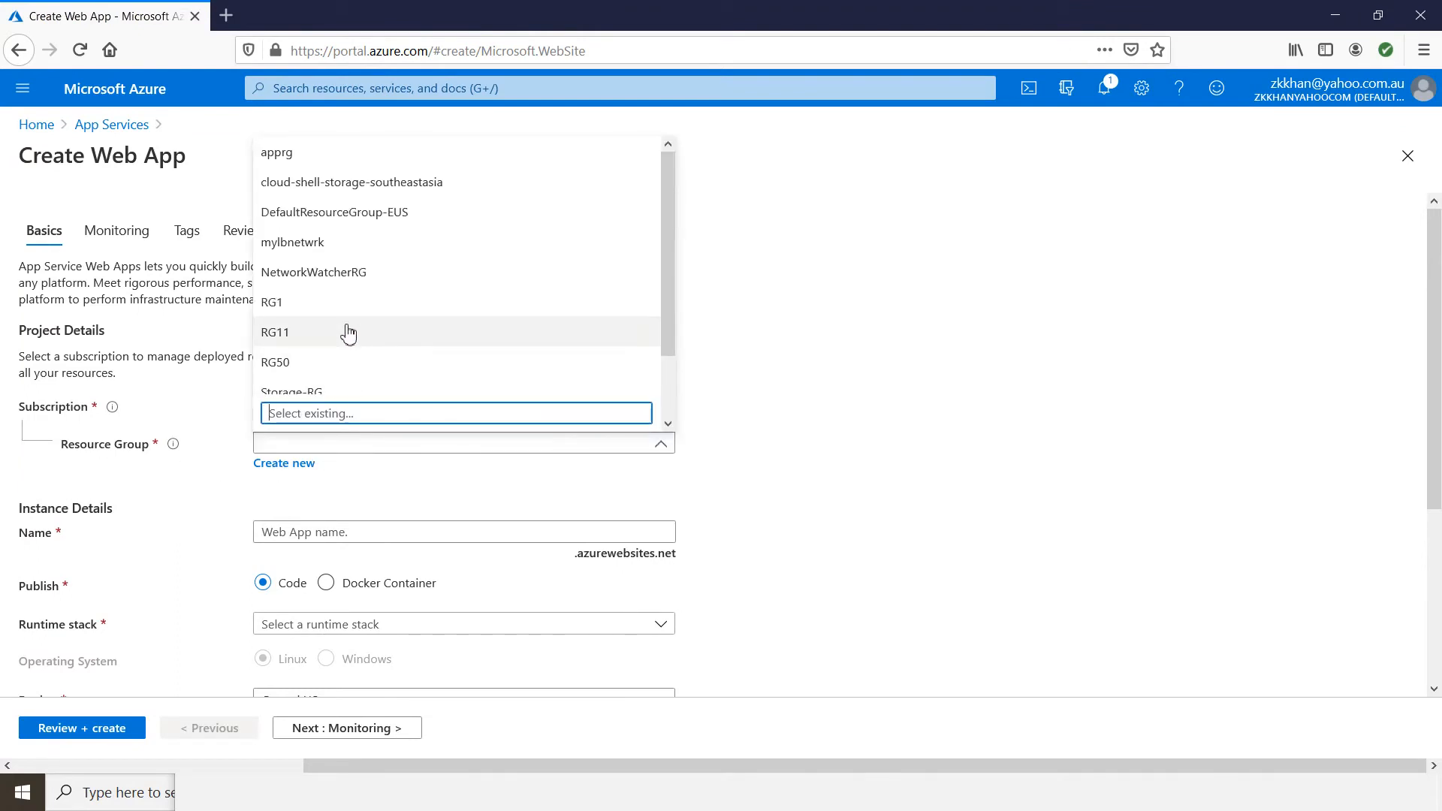
pyautogui.scroll(-2, 405, 317)
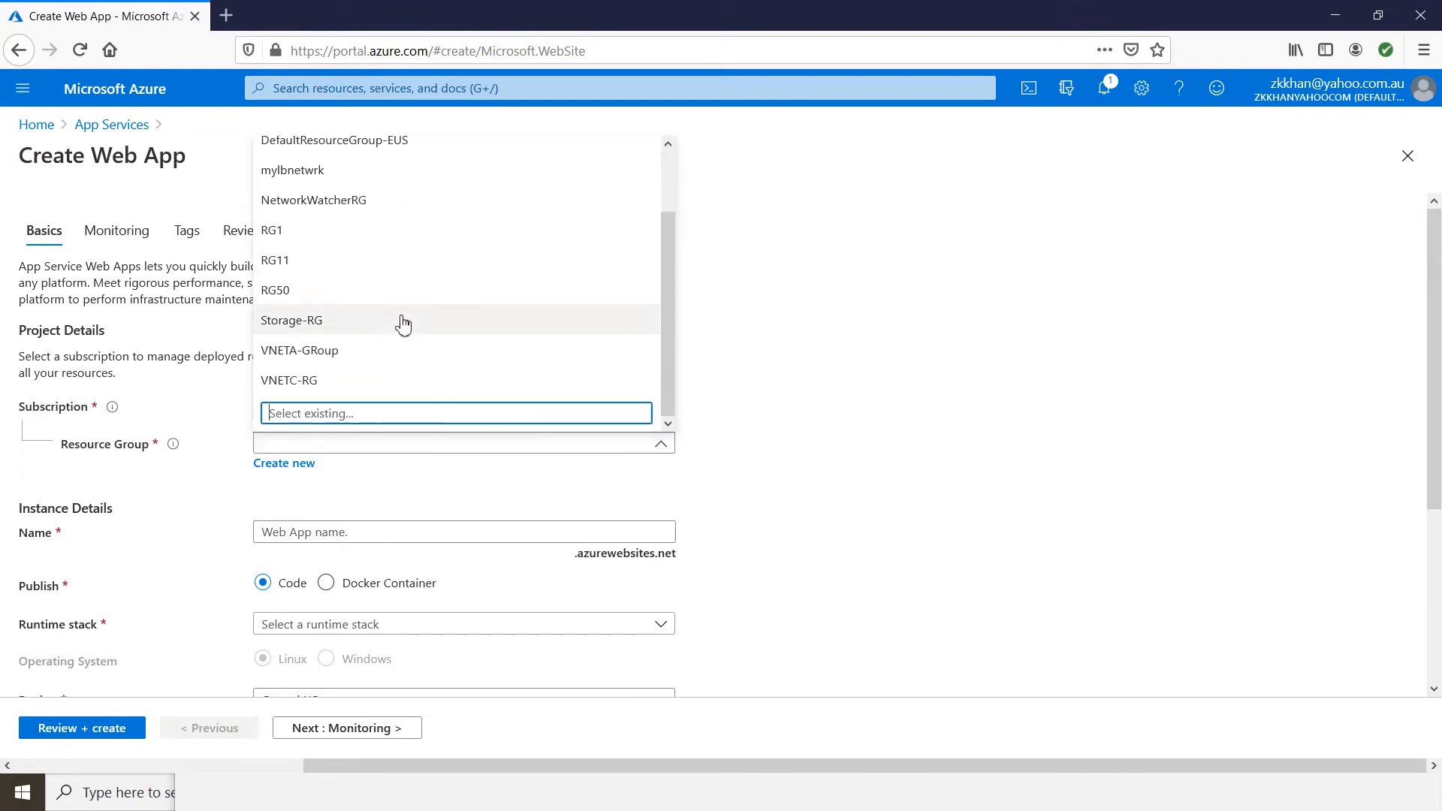
pyautogui.scroll(2, 403, 323)
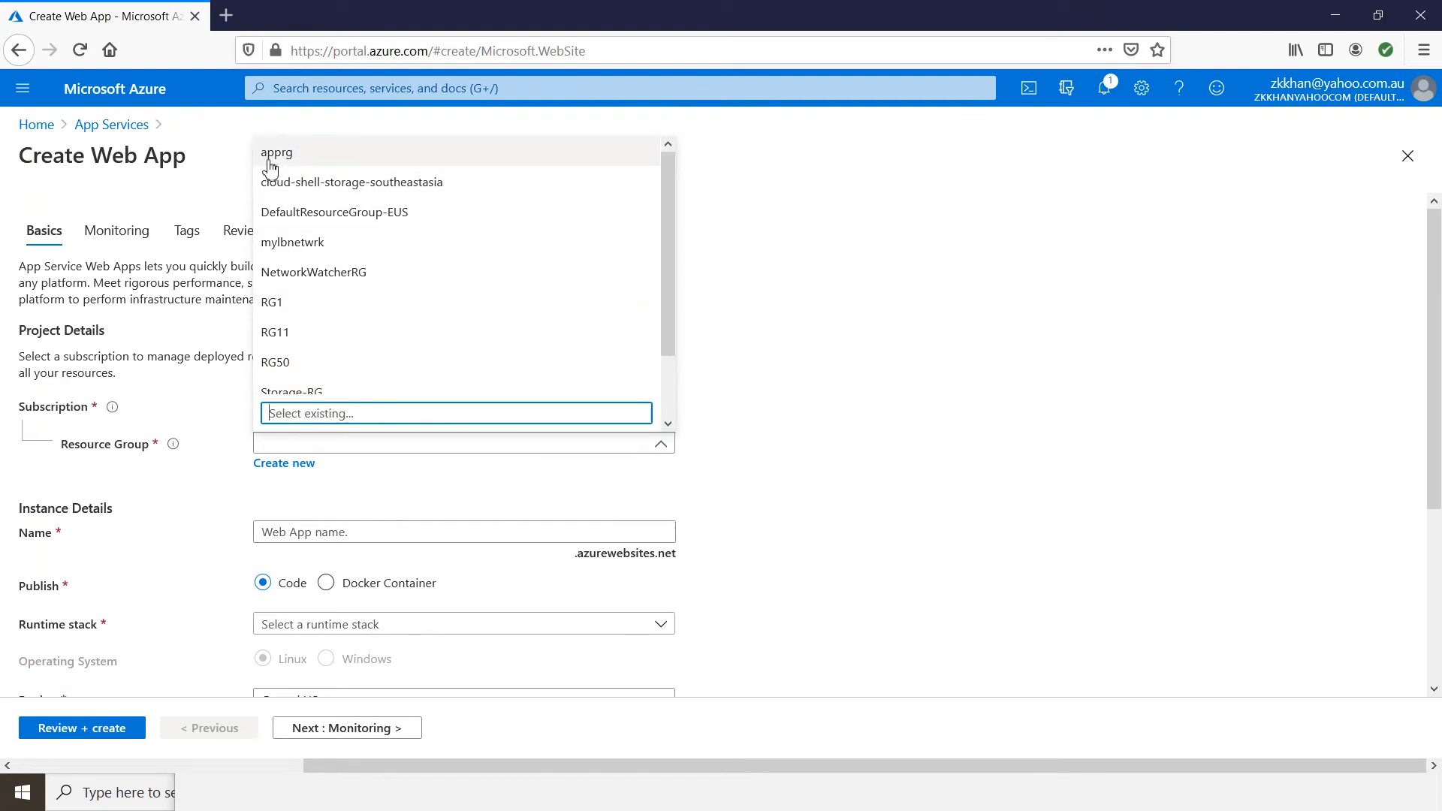
pyautogui.click(302, 167)
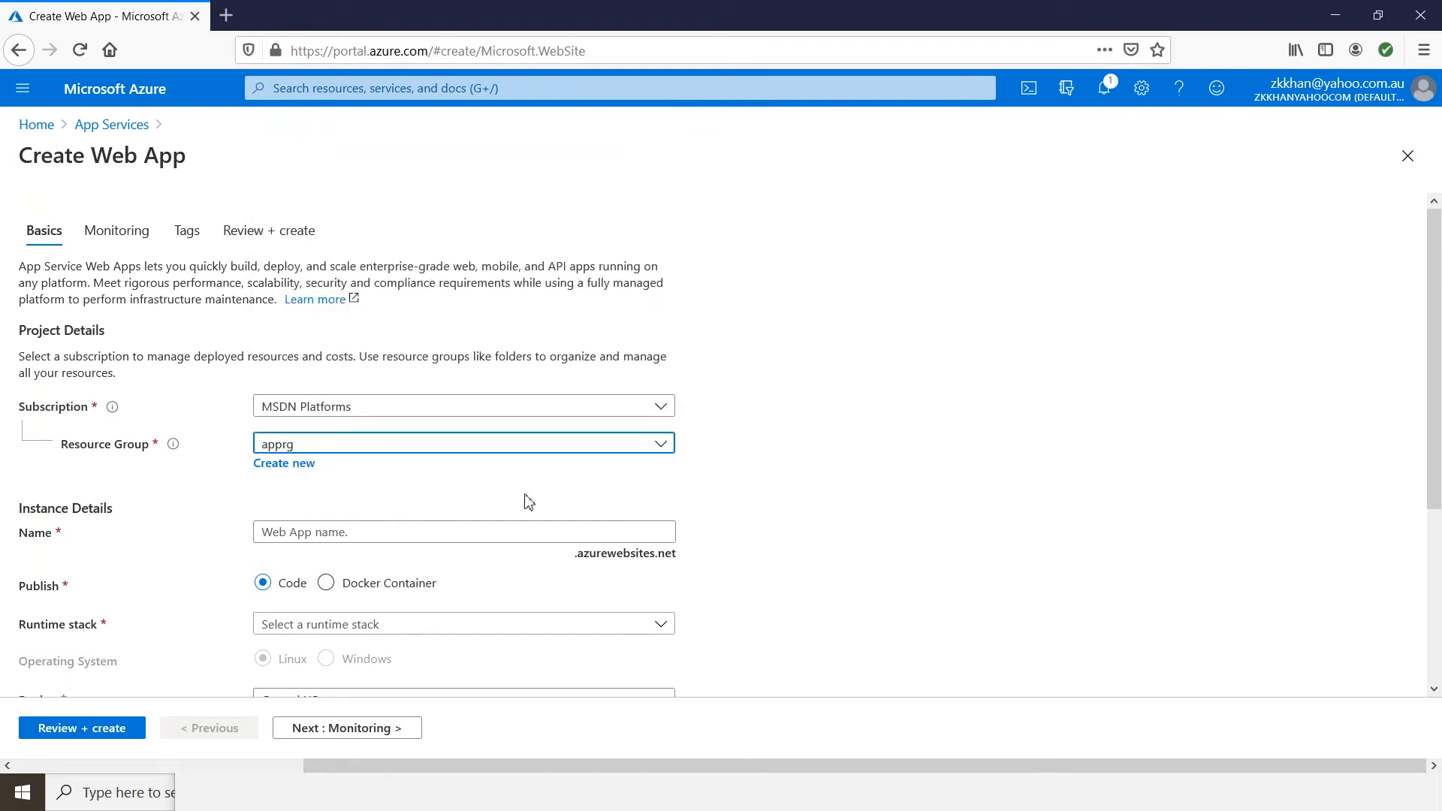
# Step: Name the web app zwebapp12
pyautogui.click(336, 533)
pyautogui.write('z')
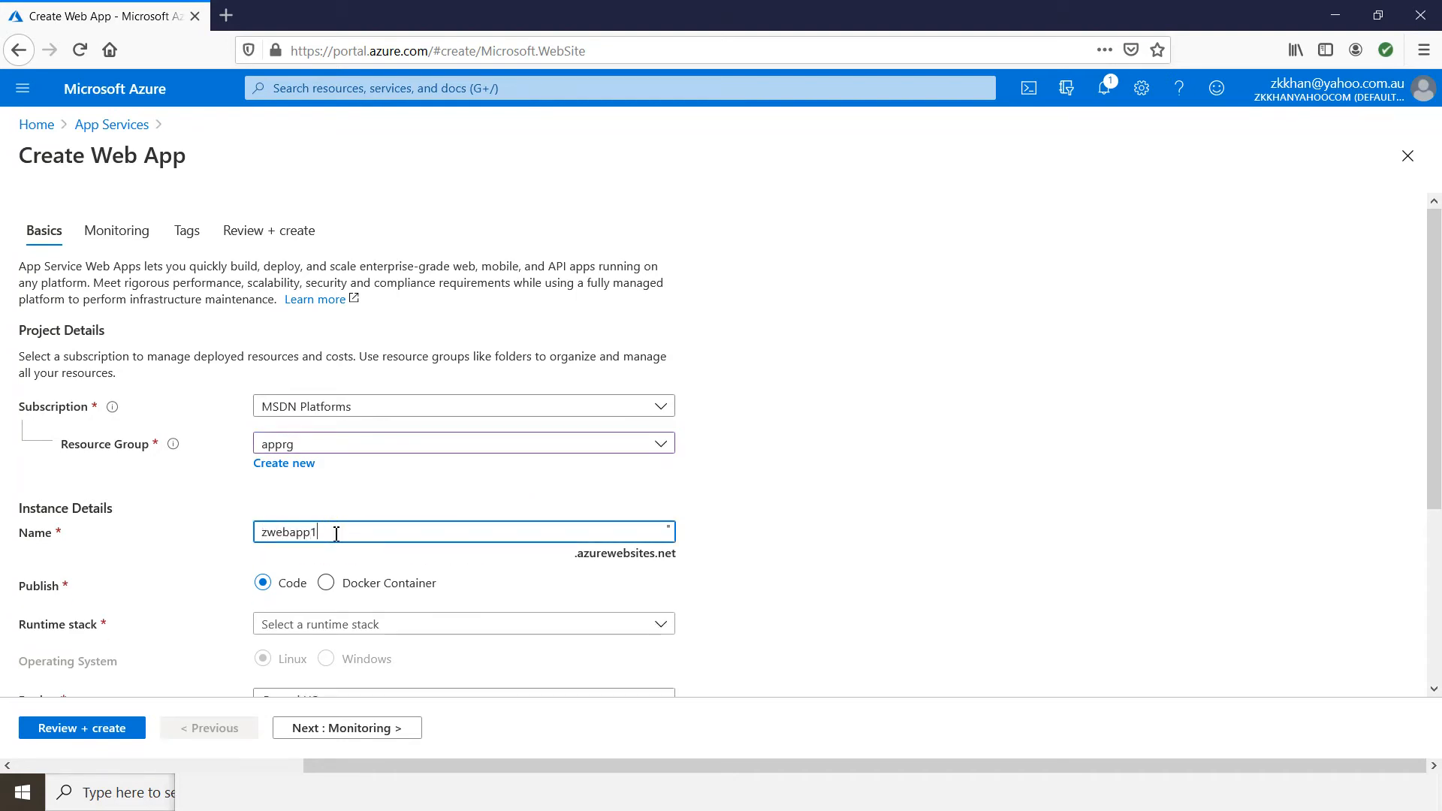
pyautogui.write('webapp1')
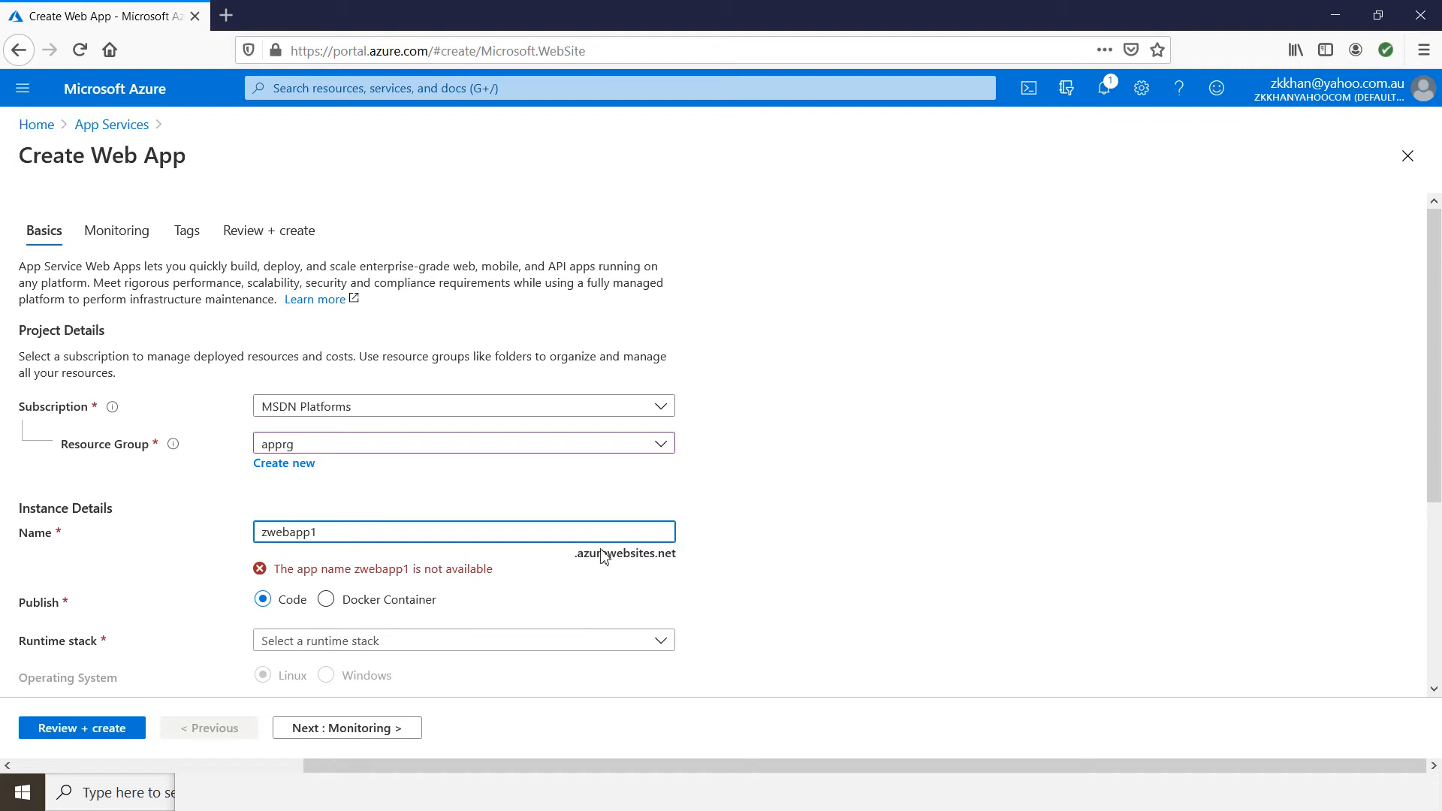
pyautogui.write('2')
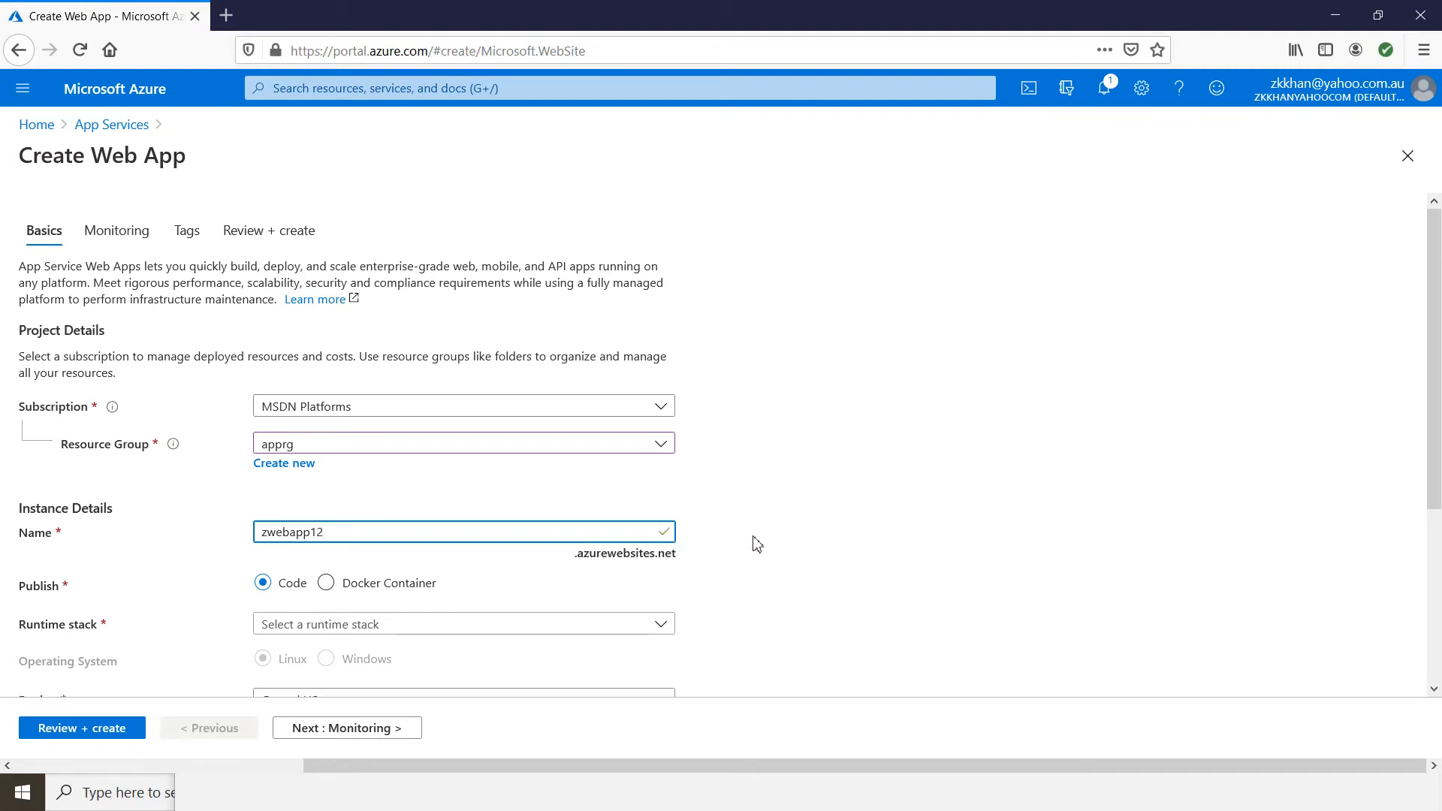
# Step: Set the web app's runtime stack to Python 3.8
pyautogui.scroll(-5, 752, 544)
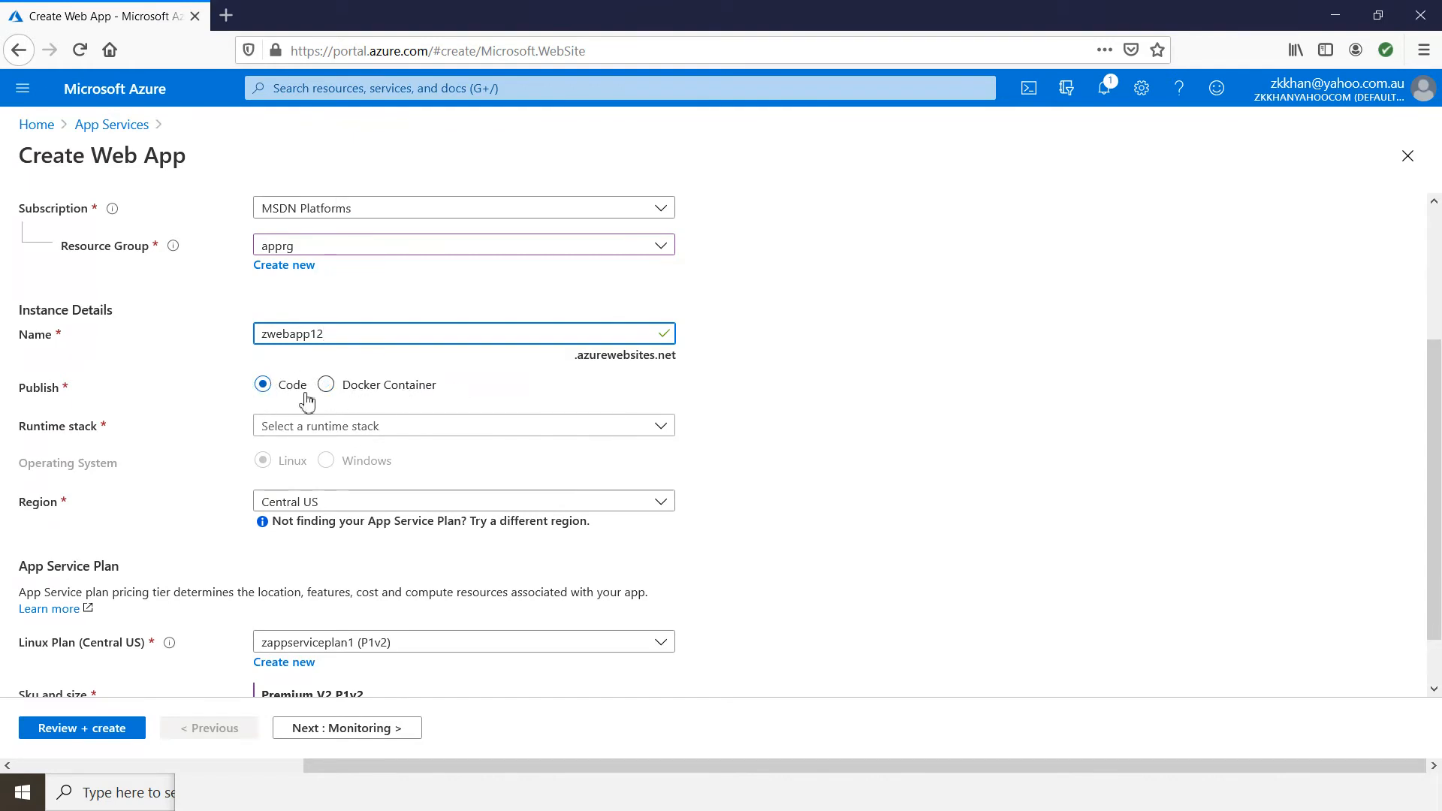
pyautogui.click(342, 427)
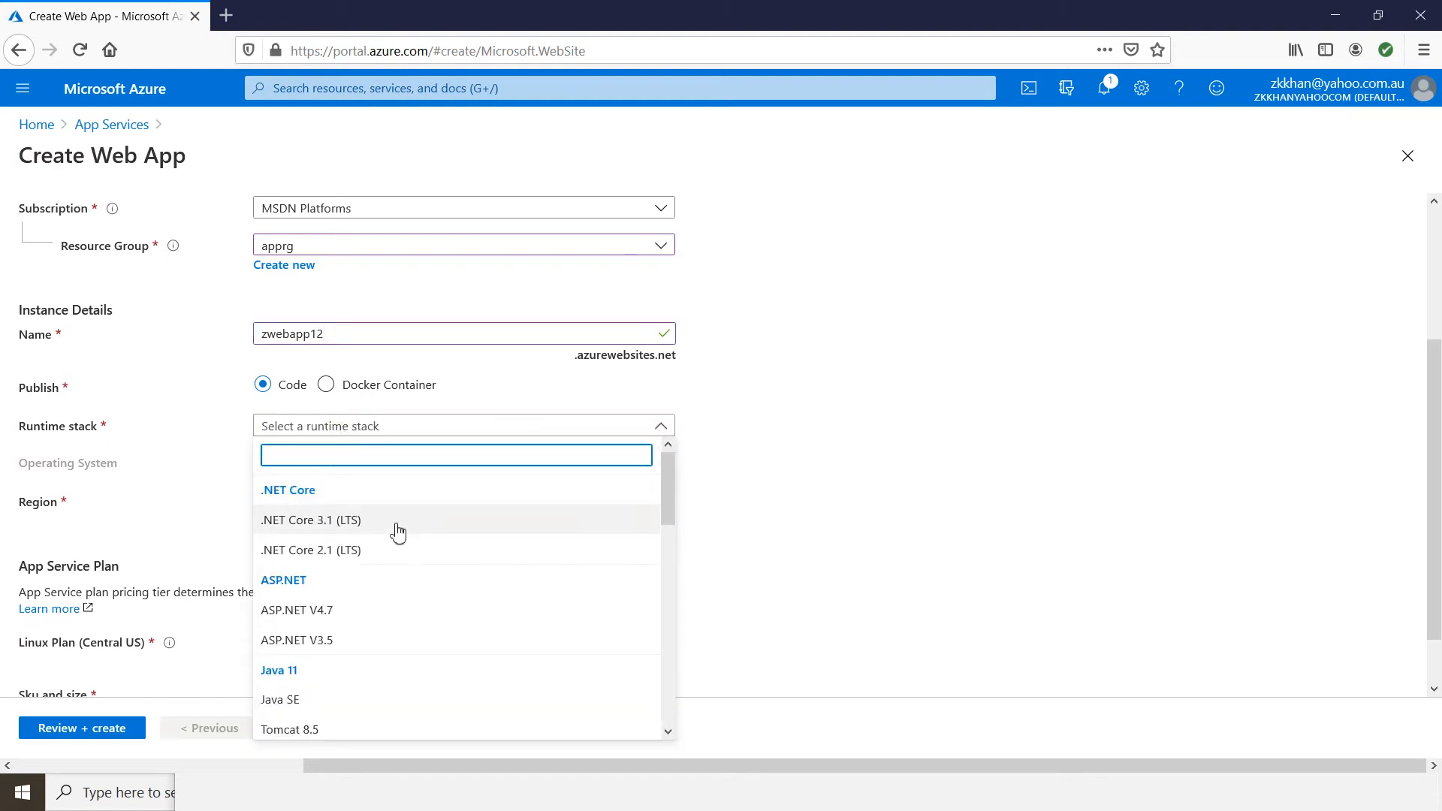
pyautogui.scroll(-4, 399, 532)
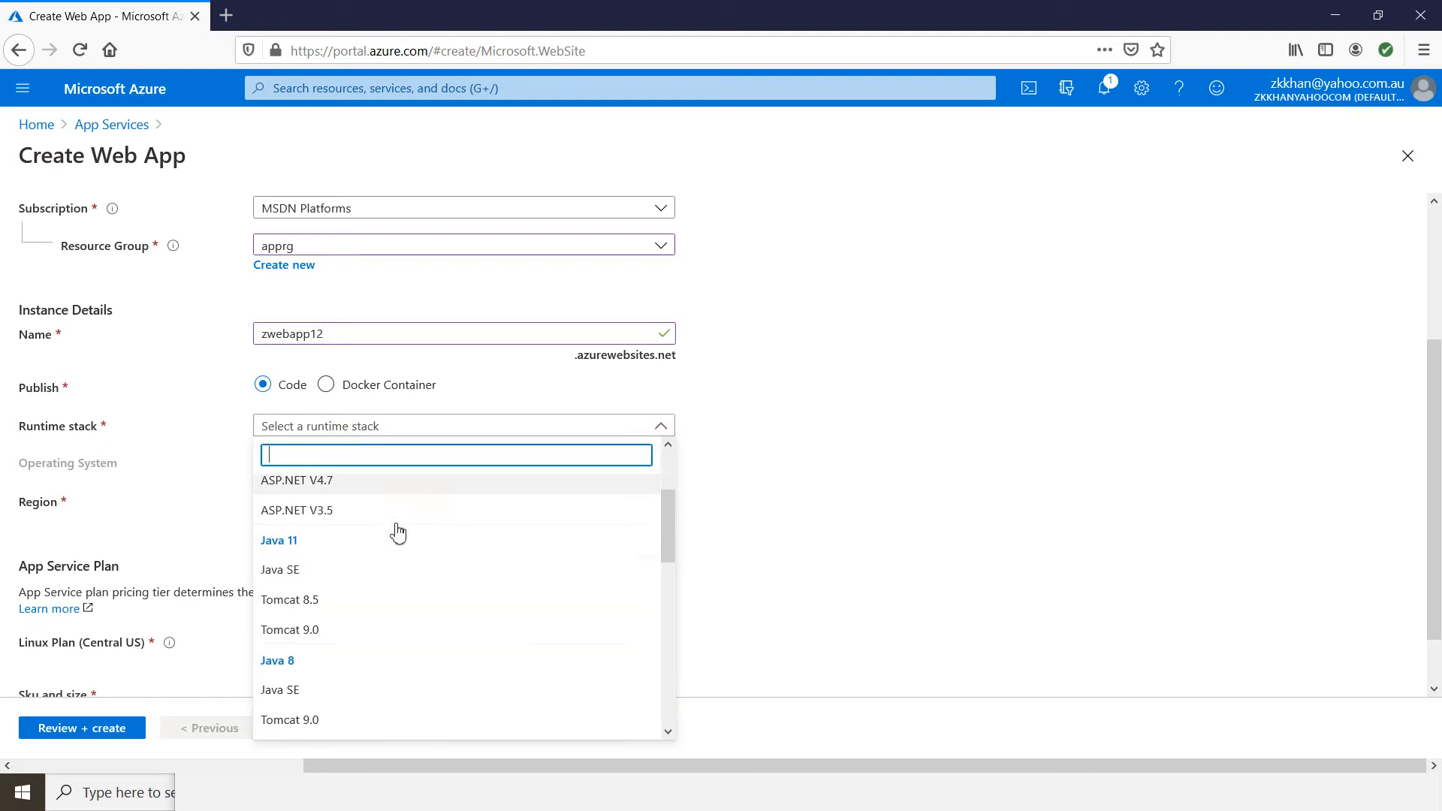
pyautogui.scroll(-3, 398, 532)
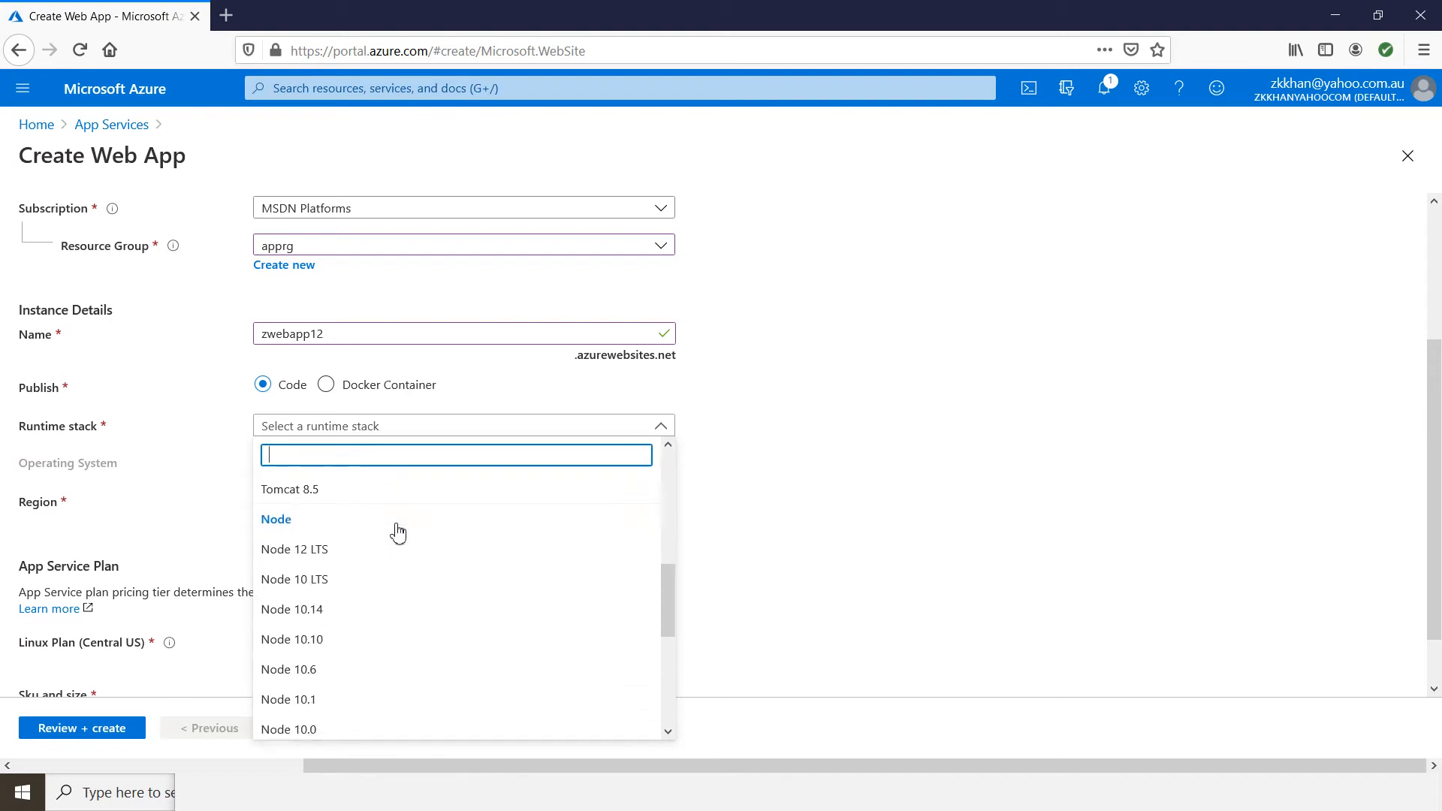
pyautogui.scroll(-4, 398, 533)
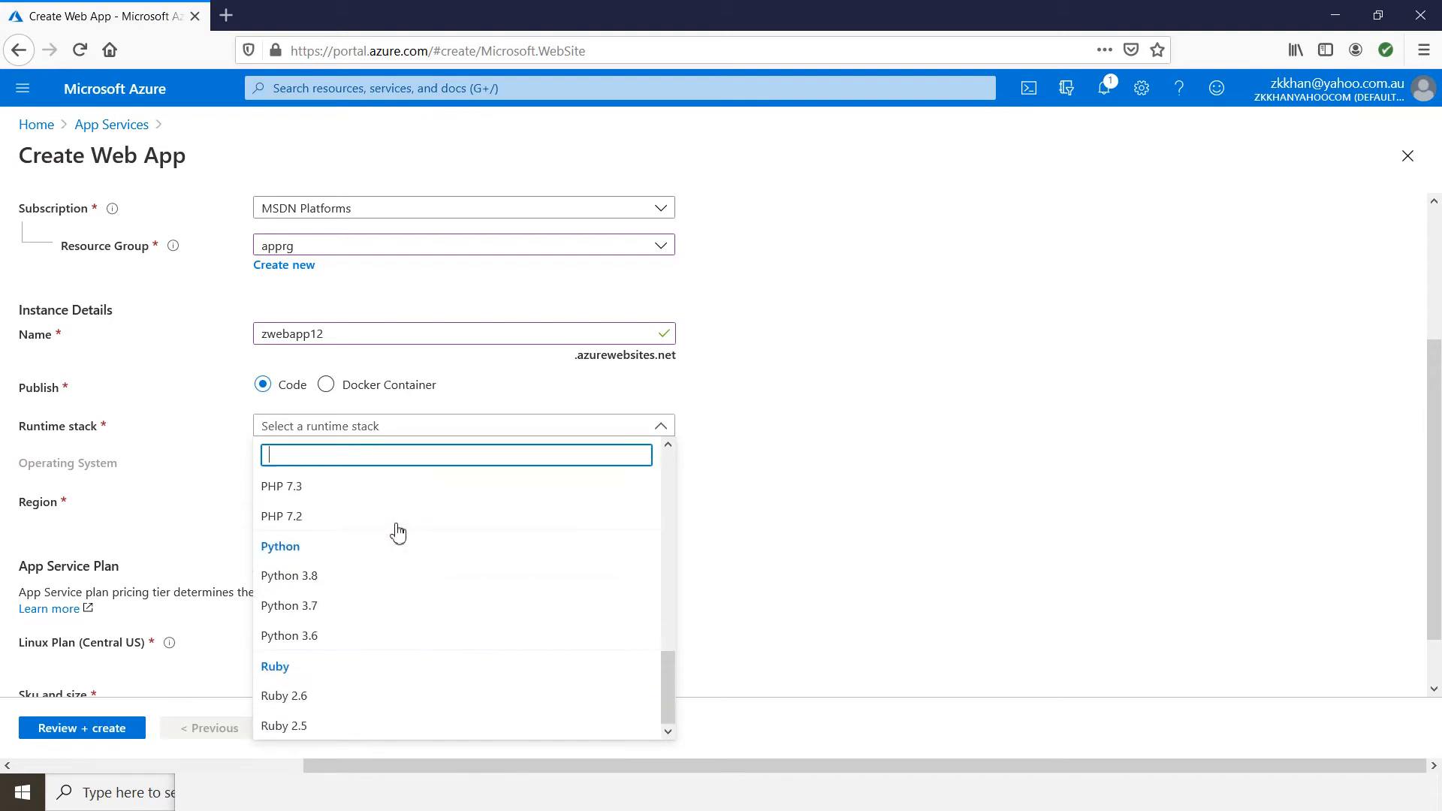
pyautogui.click(347, 584)
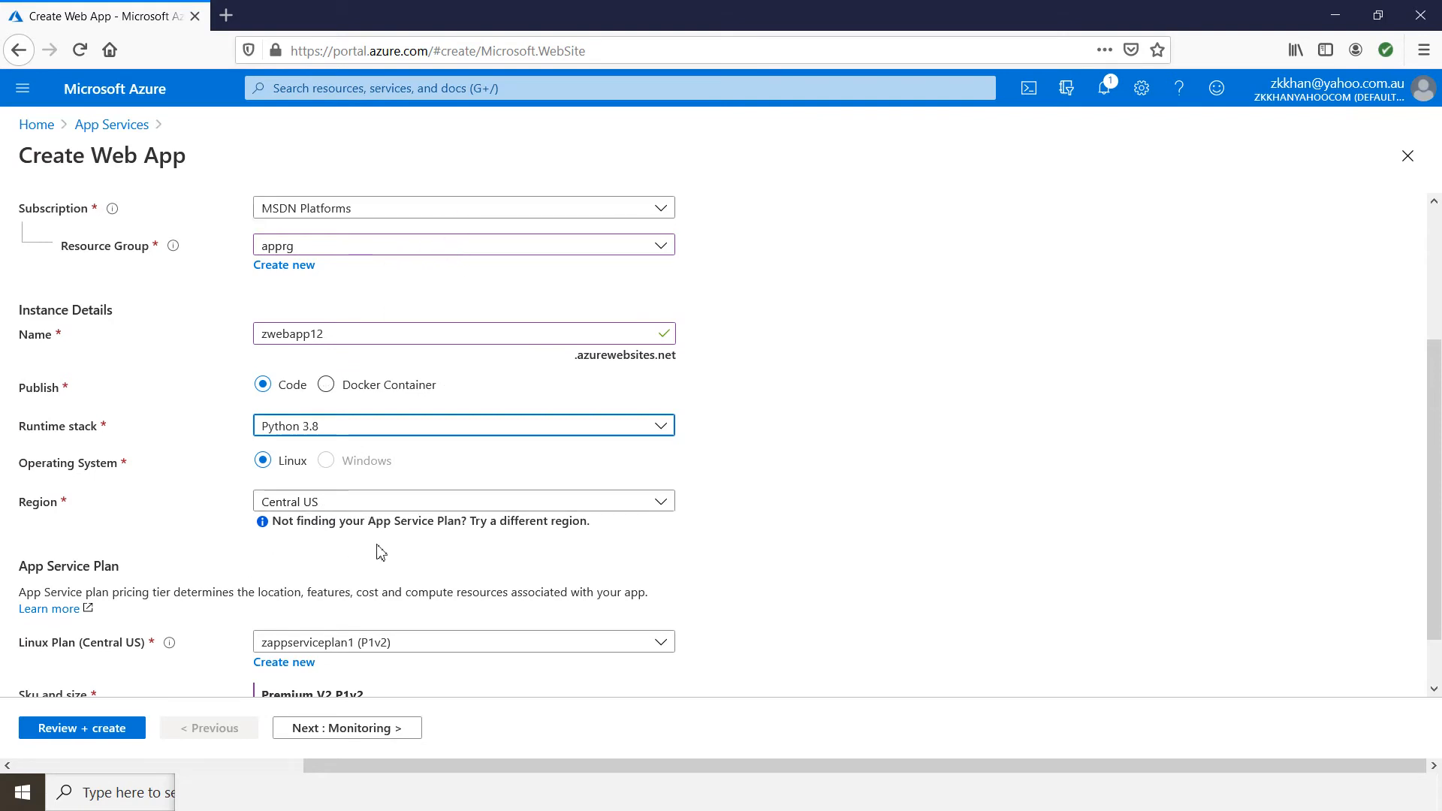
# Step: Review the web app's configuration and create it on the zappserviceplan1 plan
pyautogui.scroll(-1, 380, 552)
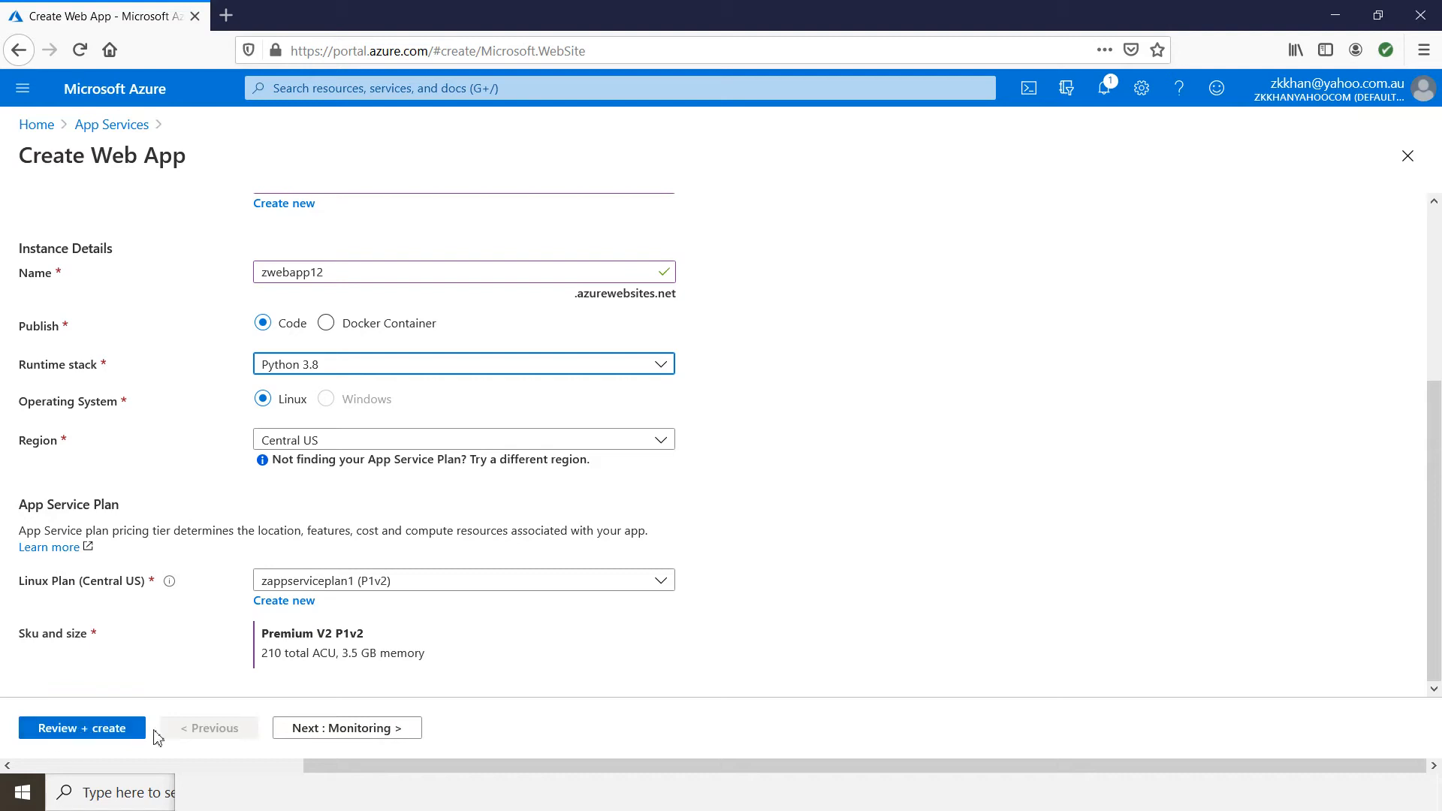
pyautogui.click(63, 739)
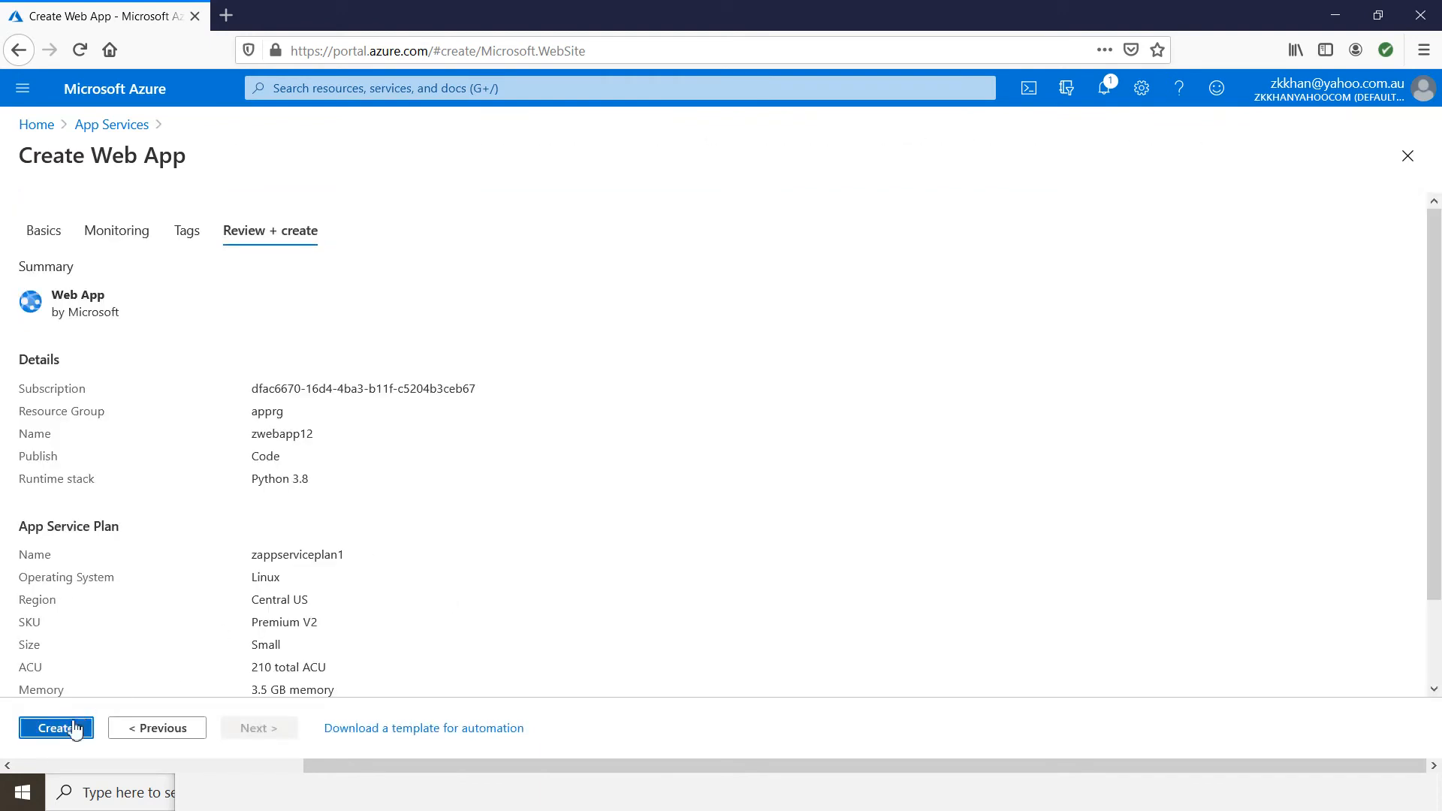
pyautogui.click(51, 725)
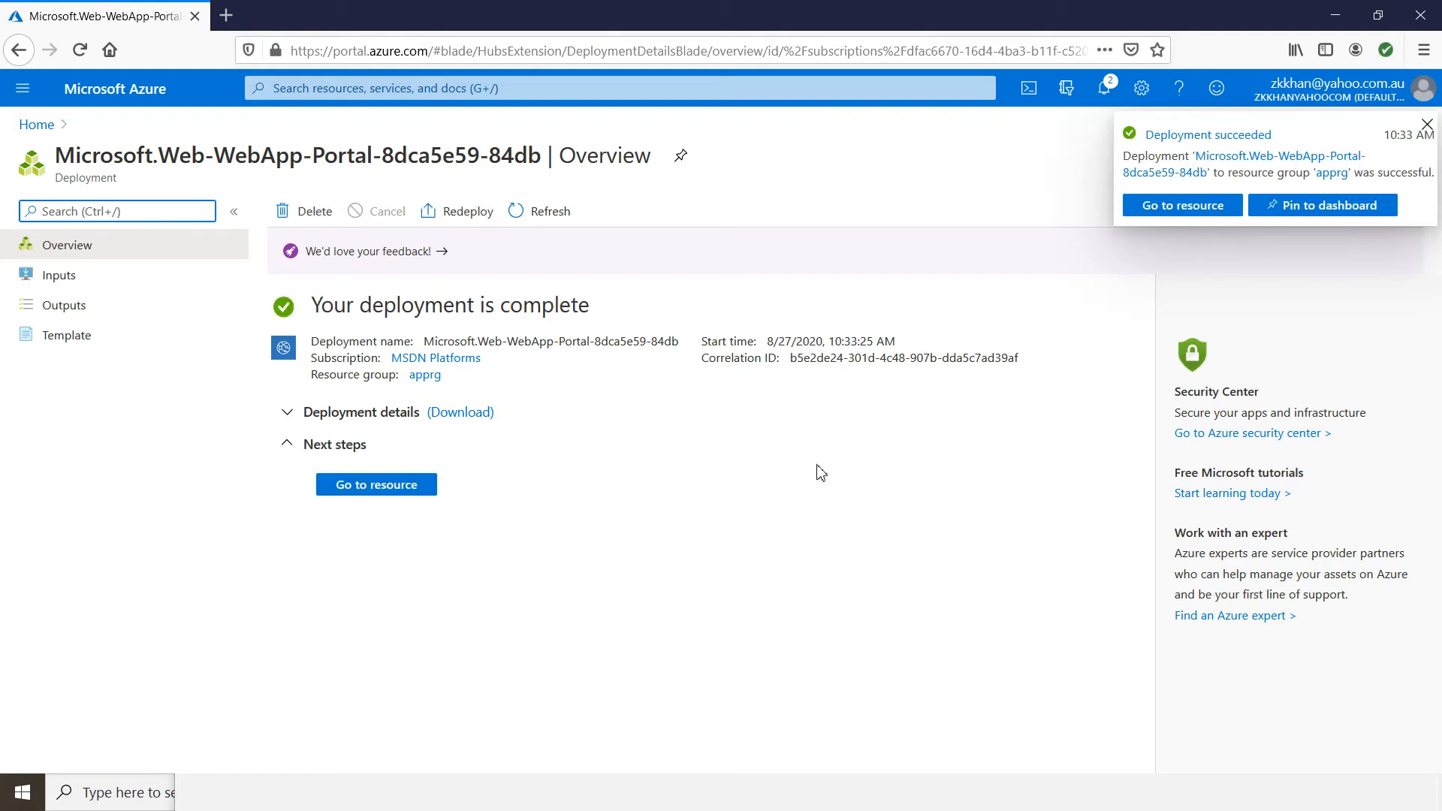
# Step: Open the deployed zwebapp12 resource, copy its URL, and load the site in a new browser tab
pyautogui.click(388, 493)
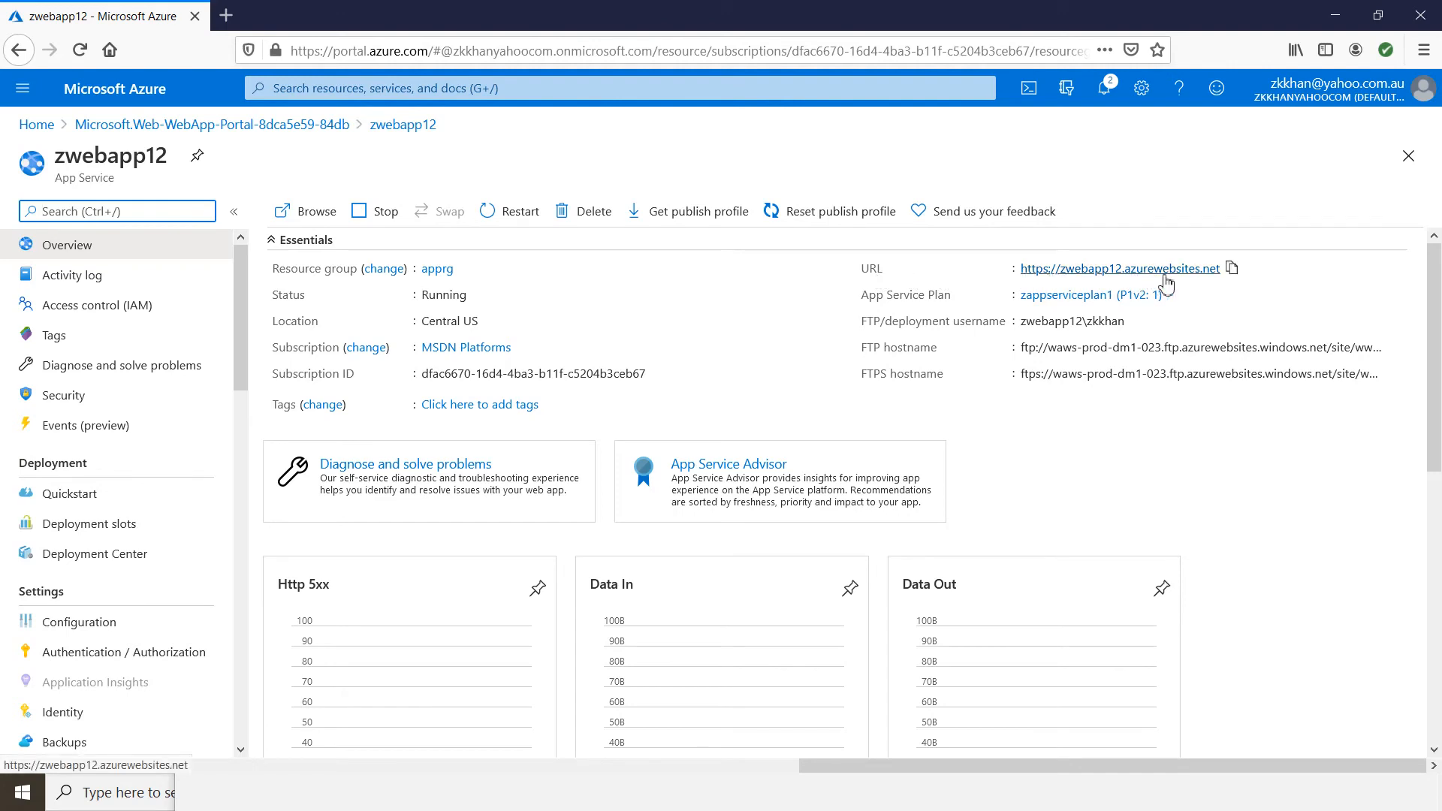
pyautogui.click(1234, 272)
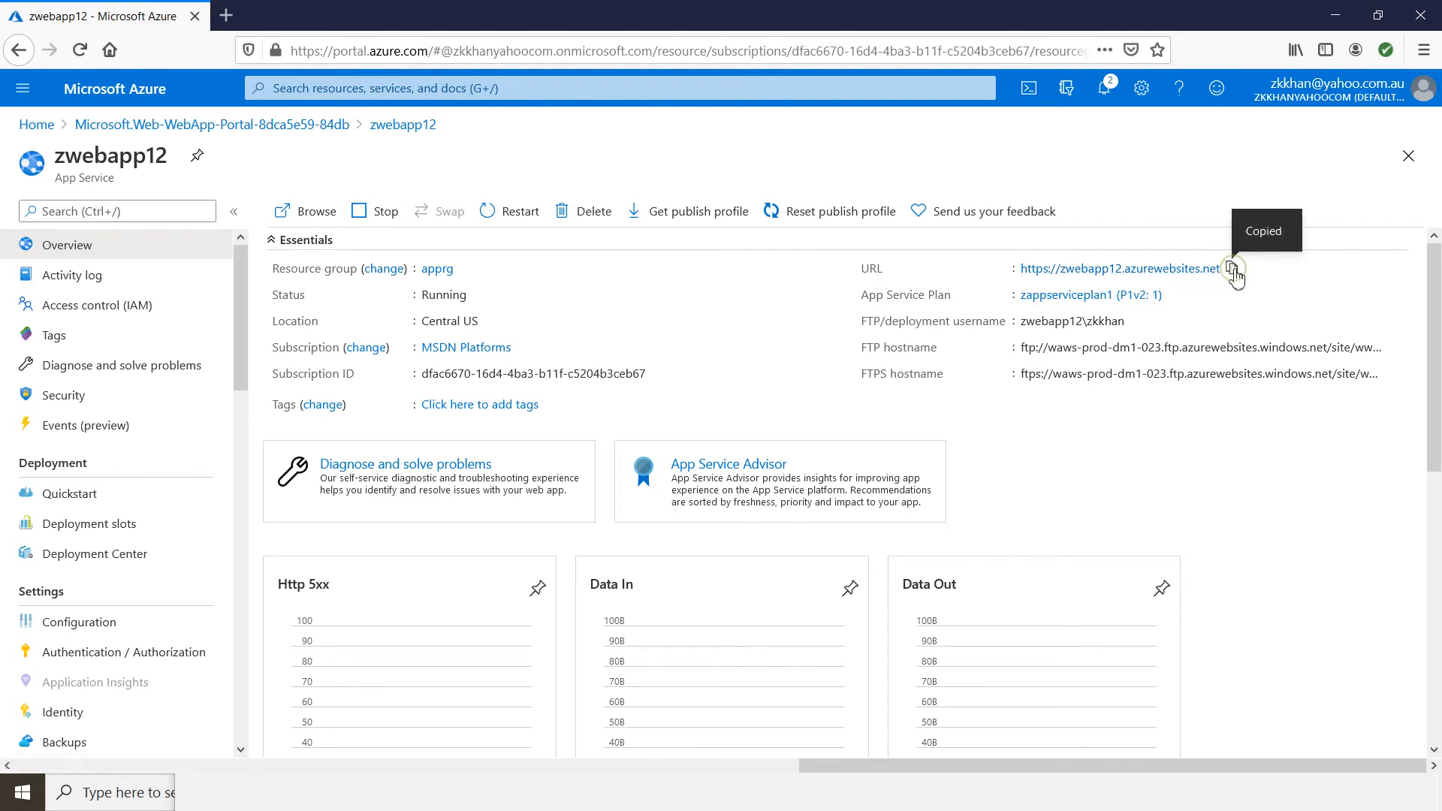
pyautogui.click(226, 16)
pyautogui.hotkey('ctrl', 'v')
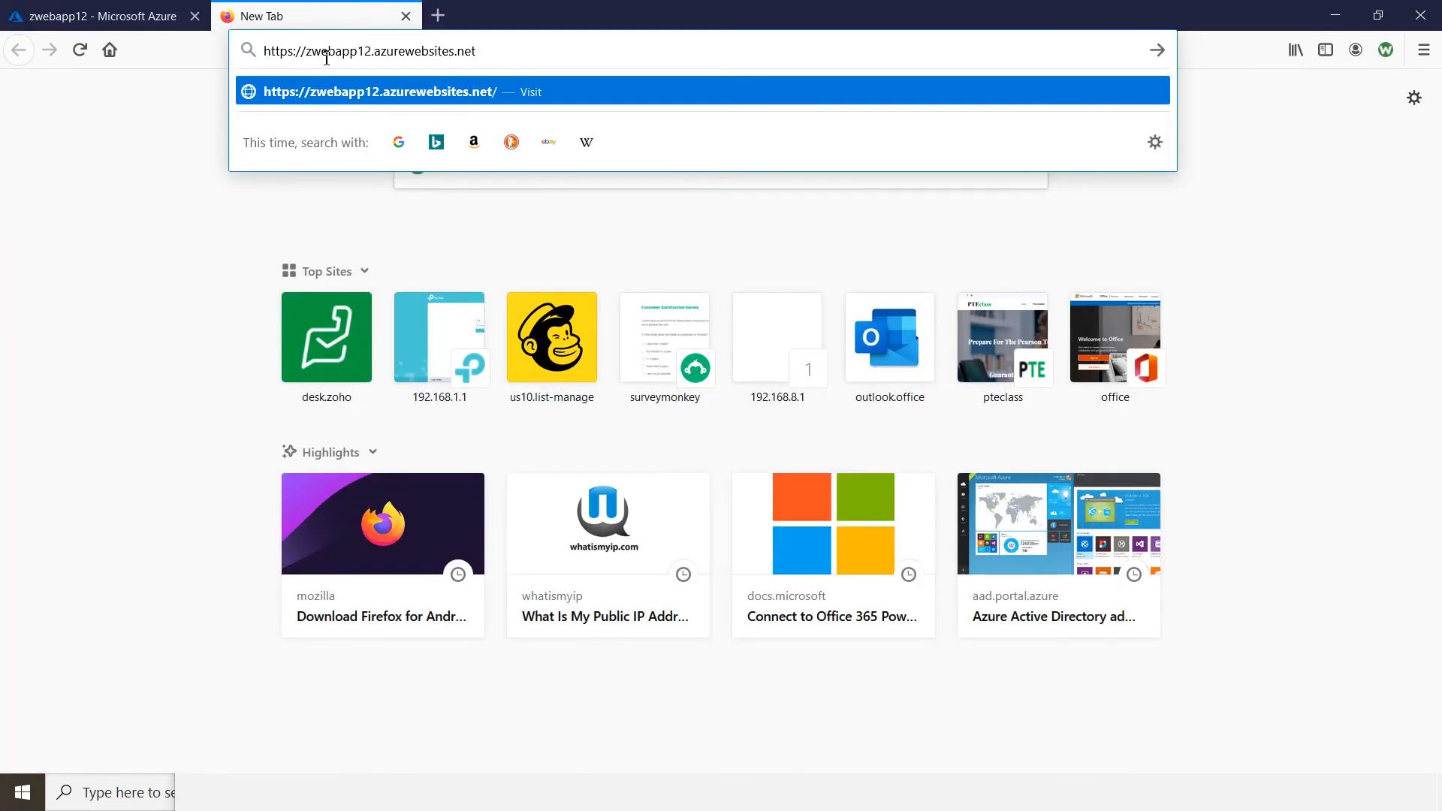
pyautogui.press('Return')
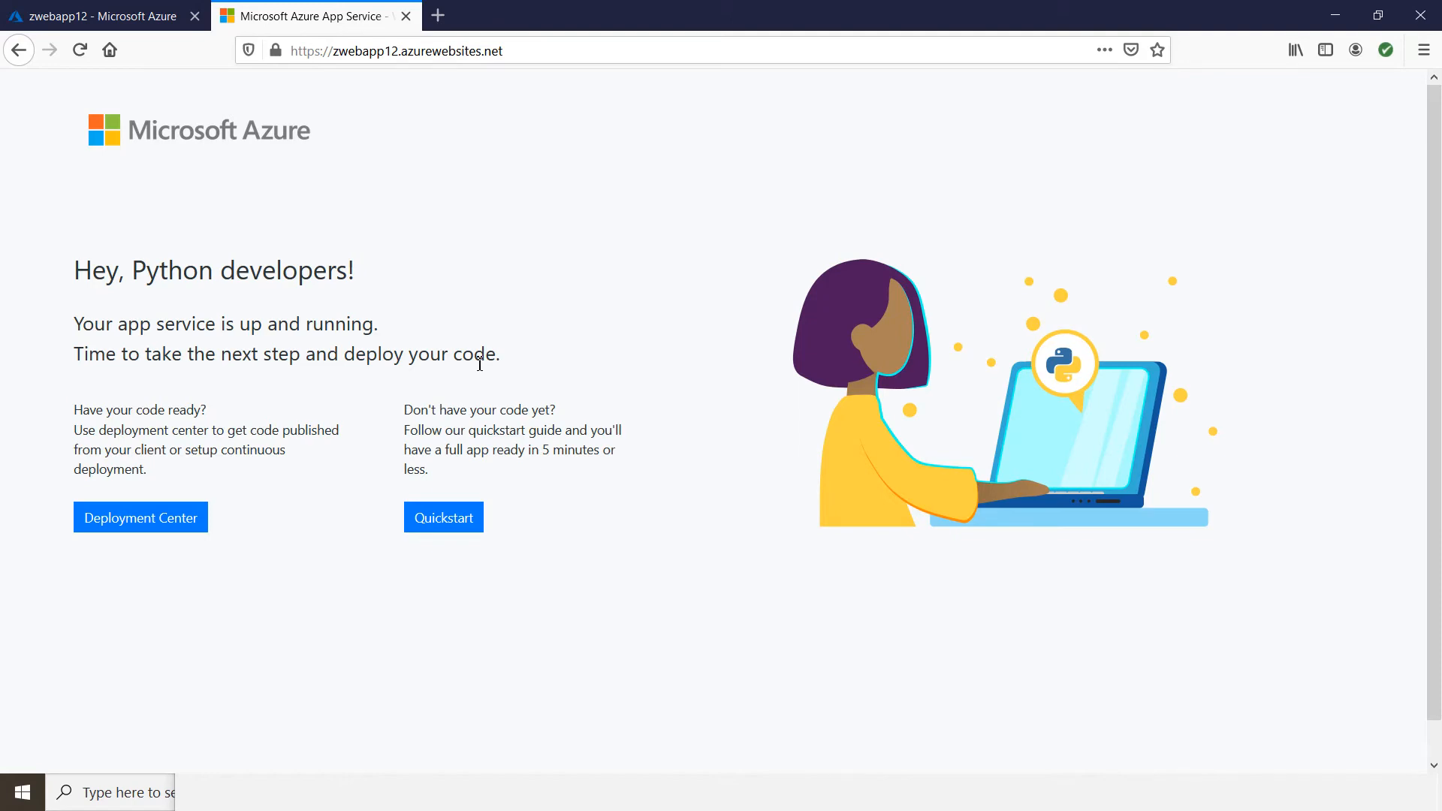
# Step: Return to zwebapp12 in the Azure portal and open the Python guide from its deployment Quickstart
pyautogui.click(106, 16)
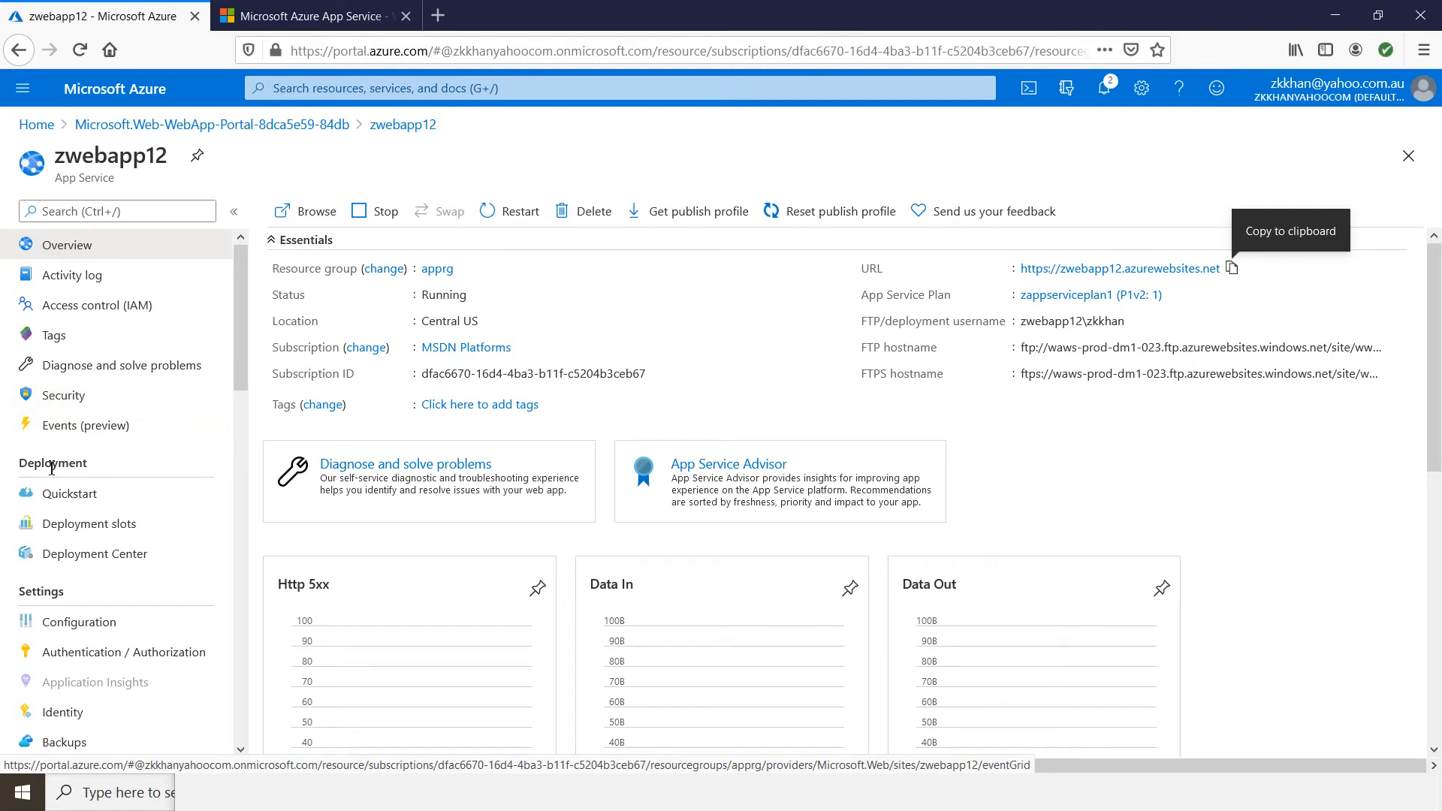
pyautogui.scroll(-3, 87, 467)
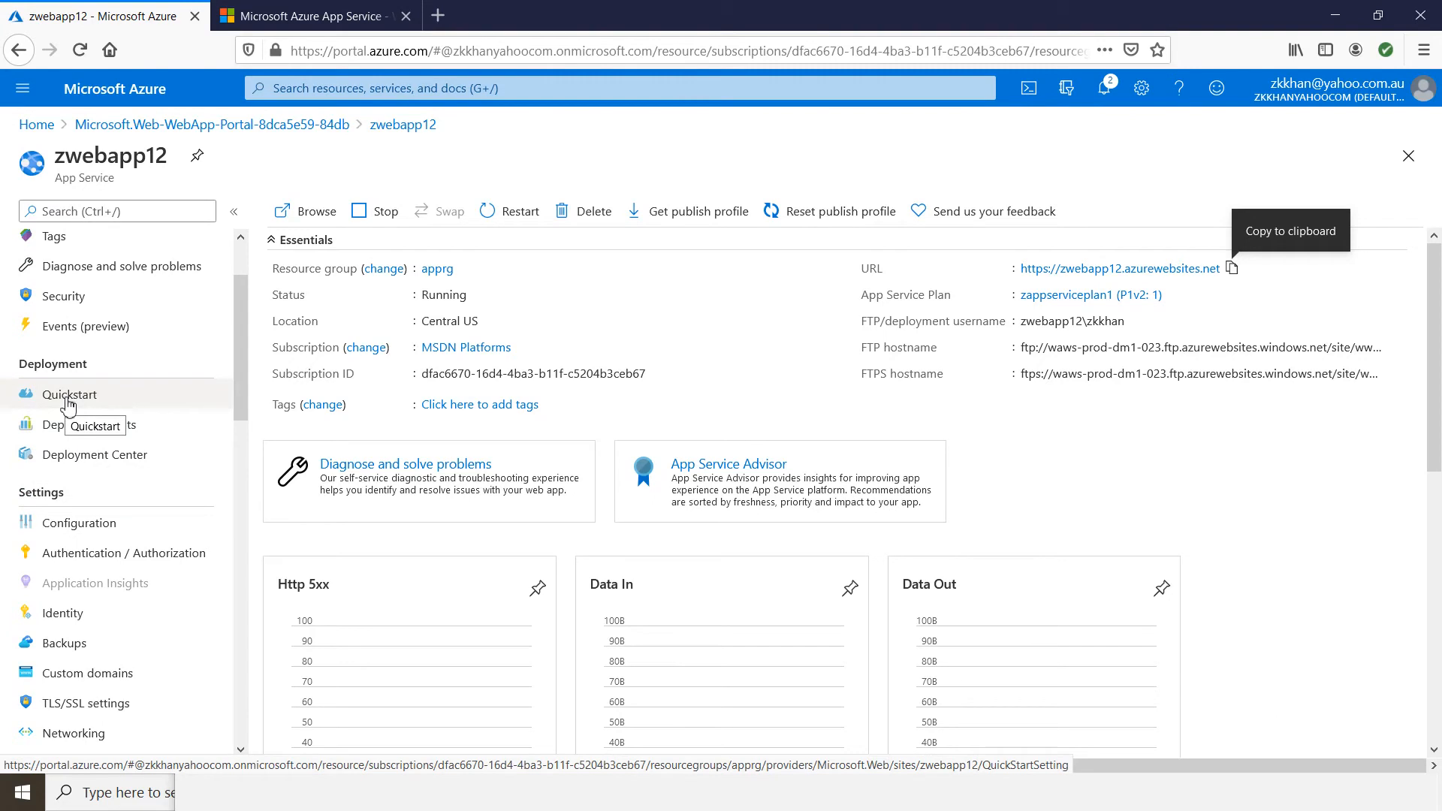
pyautogui.click(77, 404)
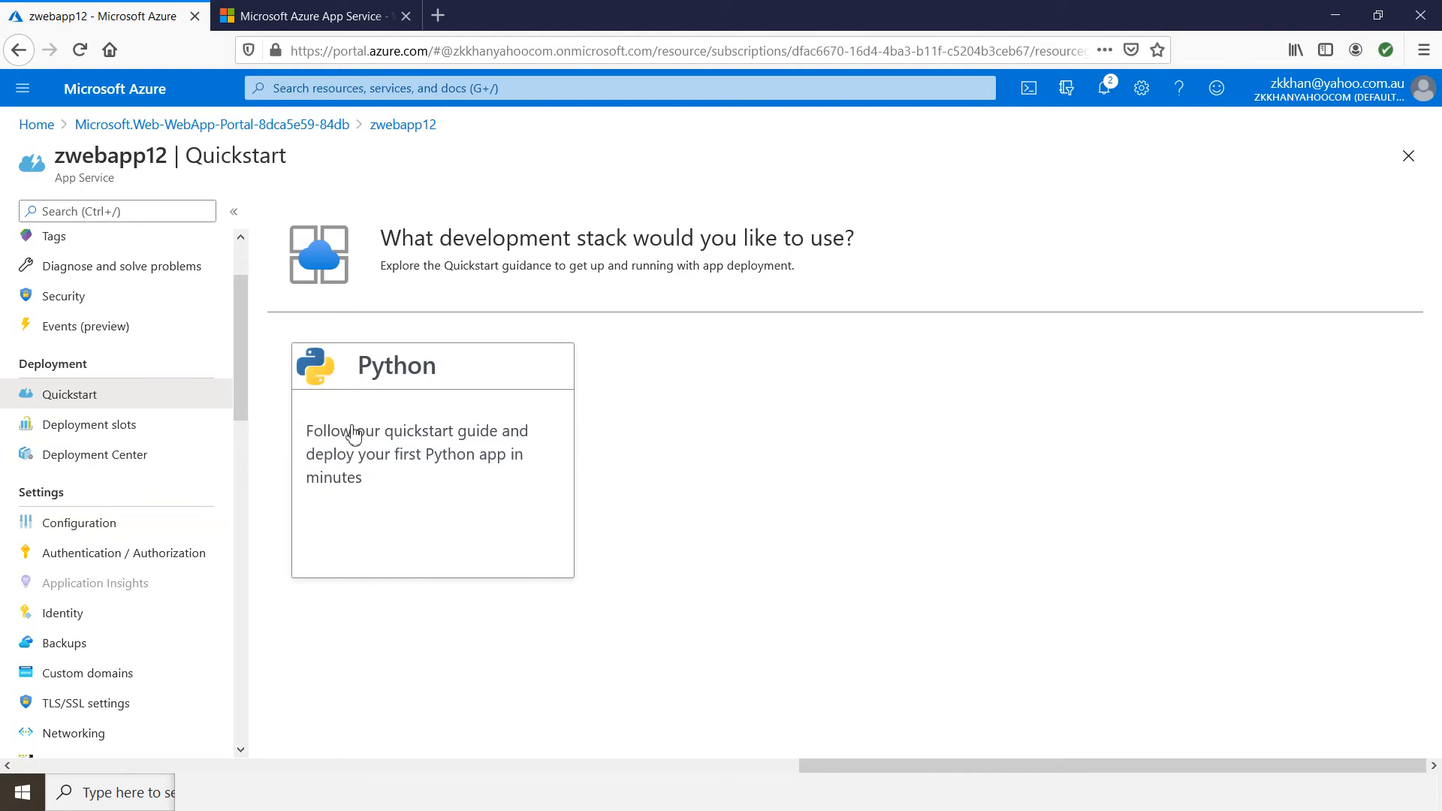
pyautogui.click(397, 451)
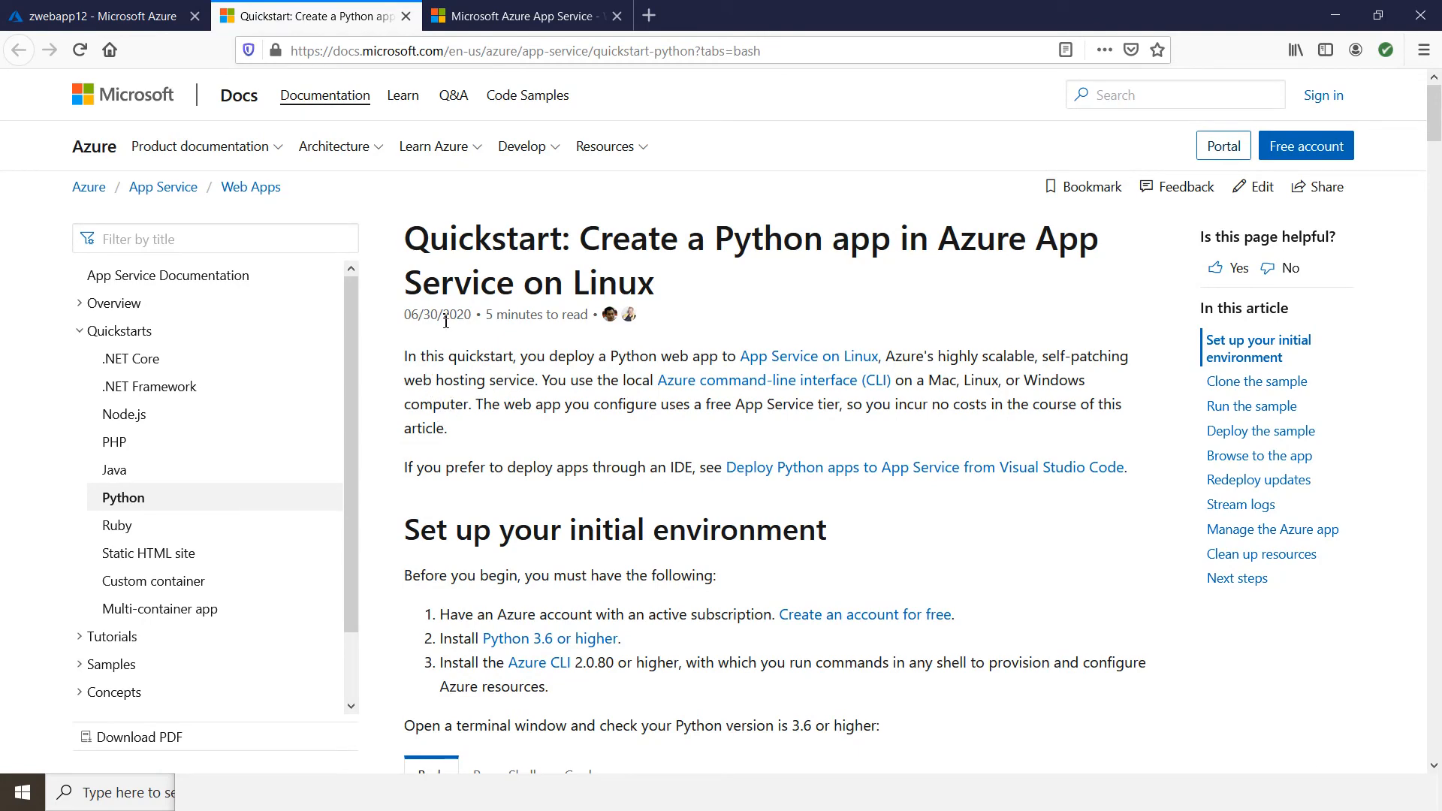
# Step: Skim the Python quickstart from its environment setup through the sample deployment section, and return to its beginning
pyautogui.scroll(-4, 748, 284)
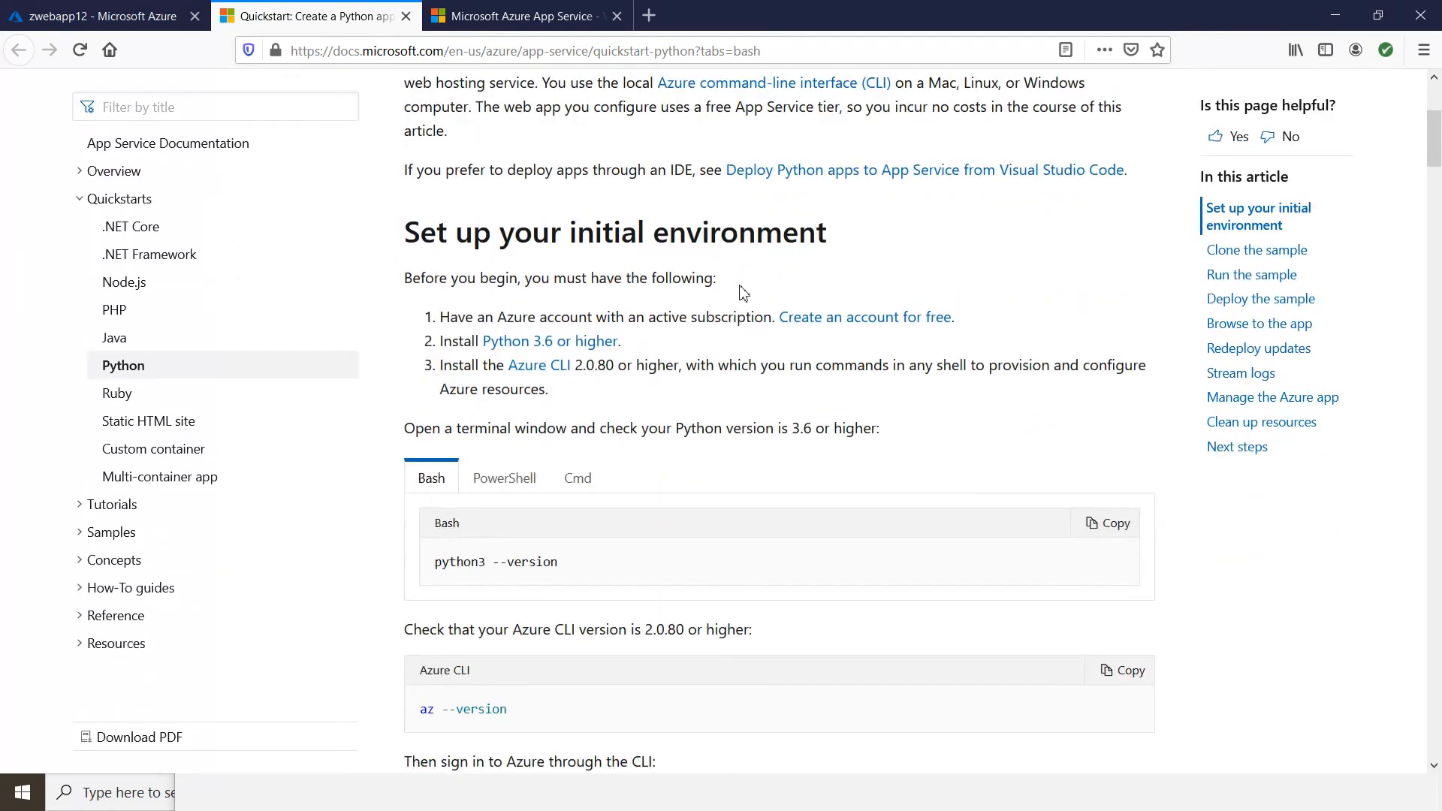
pyautogui.scroll(-7, 639, 360)
pyautogui.scroll(-10, 635, 361)
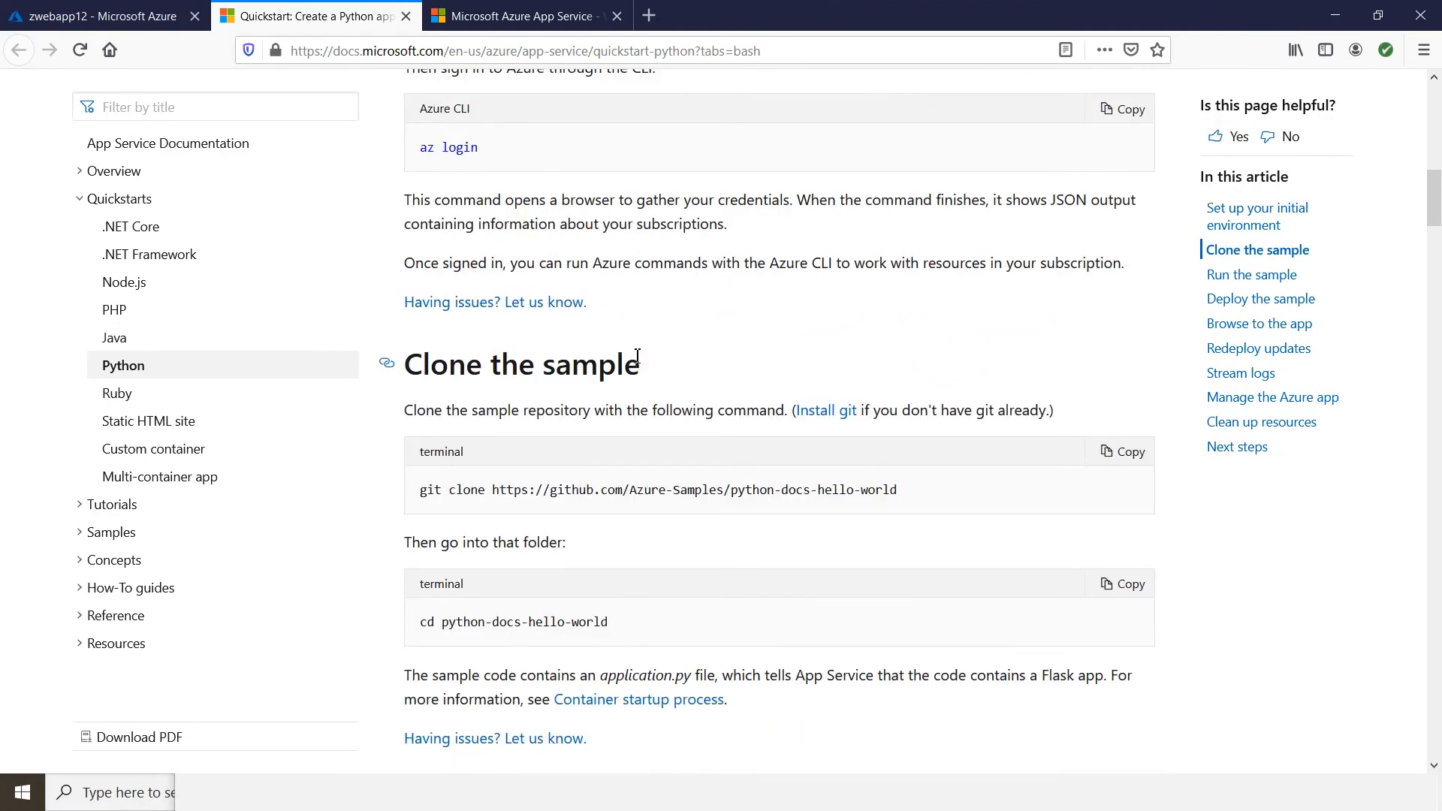
pyautogui.scroll(-5, 637, 360)
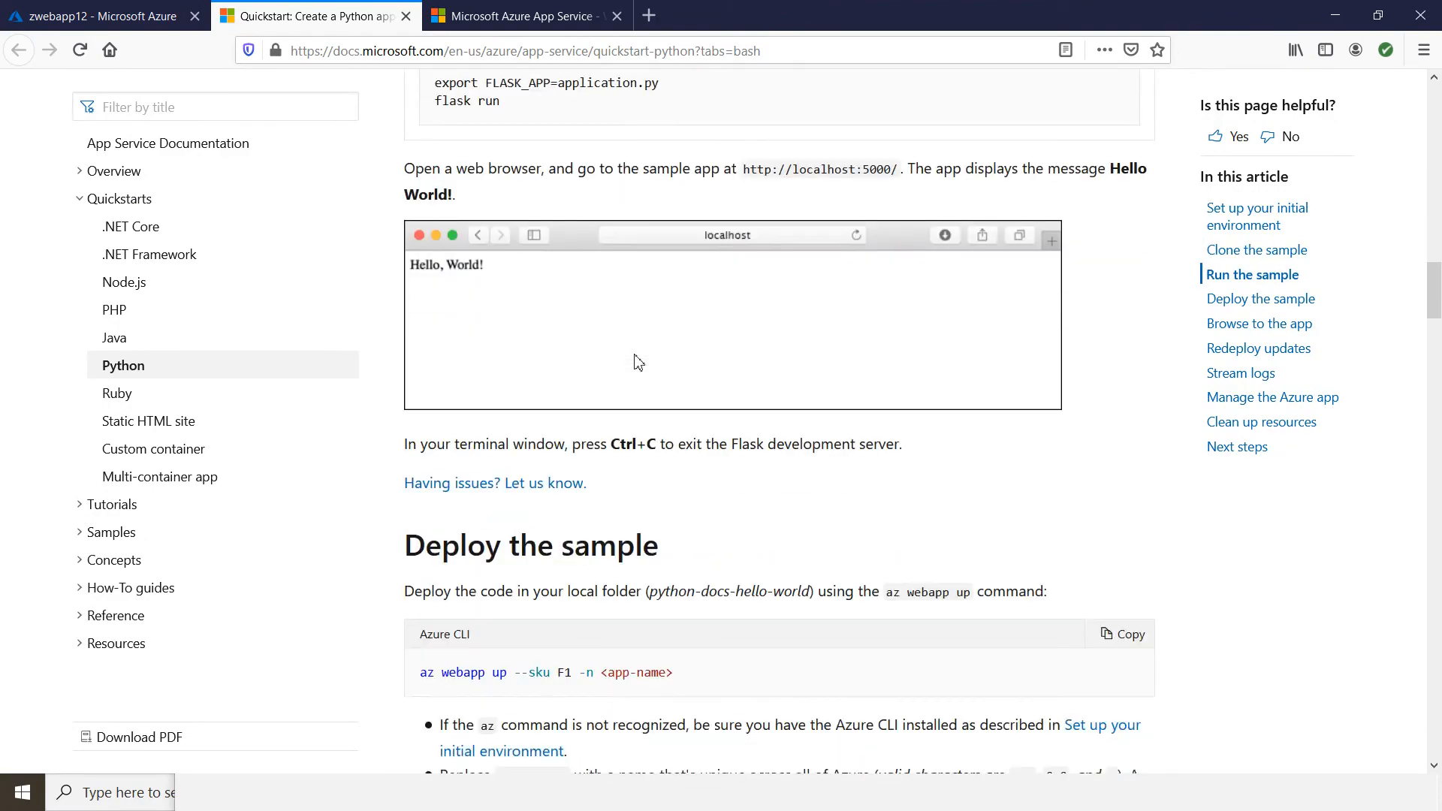
pyautogui.scroll(20, 637, 363)
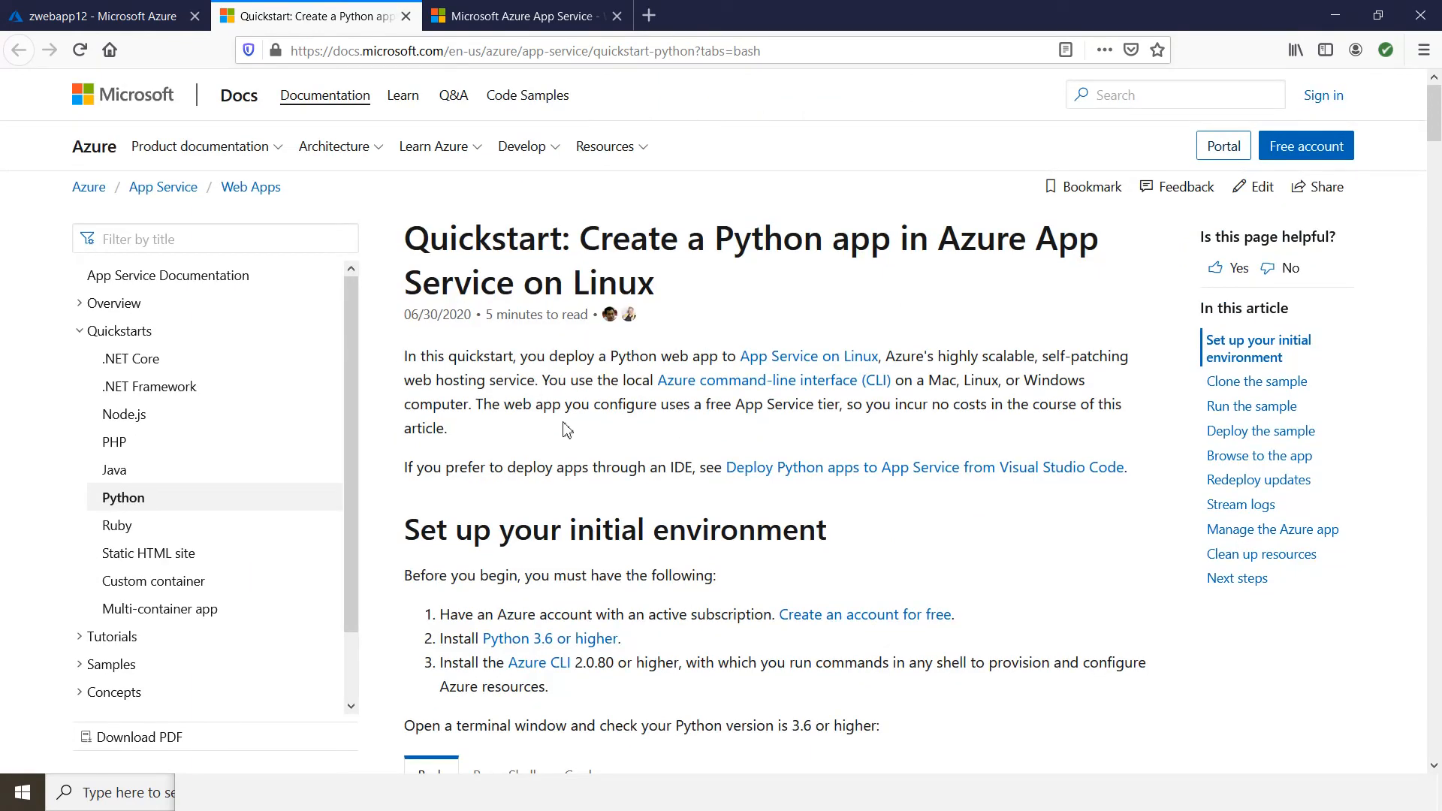
# Step: Read the quickstart's instructions for setting up Python and the Azure CLI, signing in with az login, and cloning the sample repository
pyautogui.scroll(-3, 565, 428)
pyautogui.scroll(-1, 565, 430)
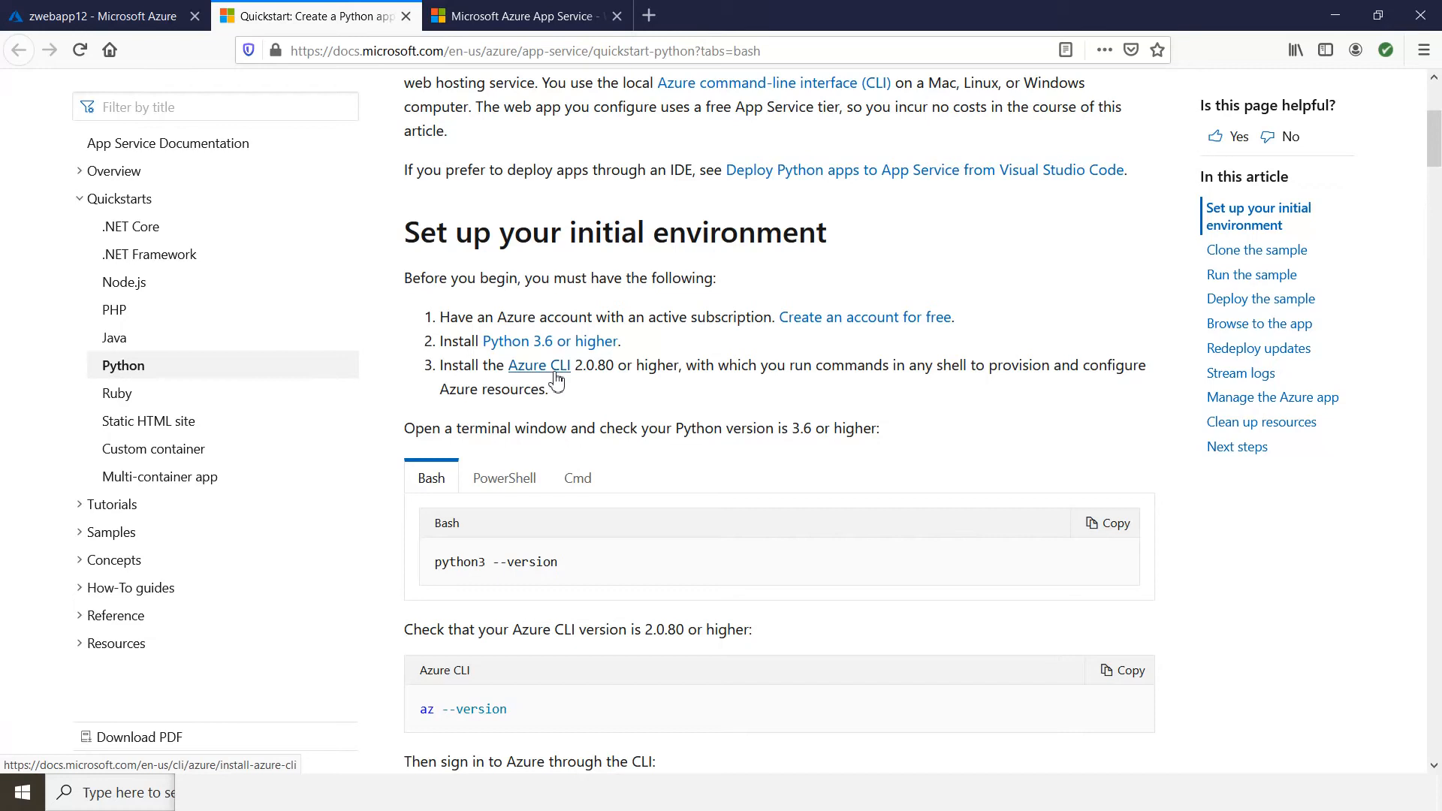
pyautogui.scroll(-3, 556, 380)
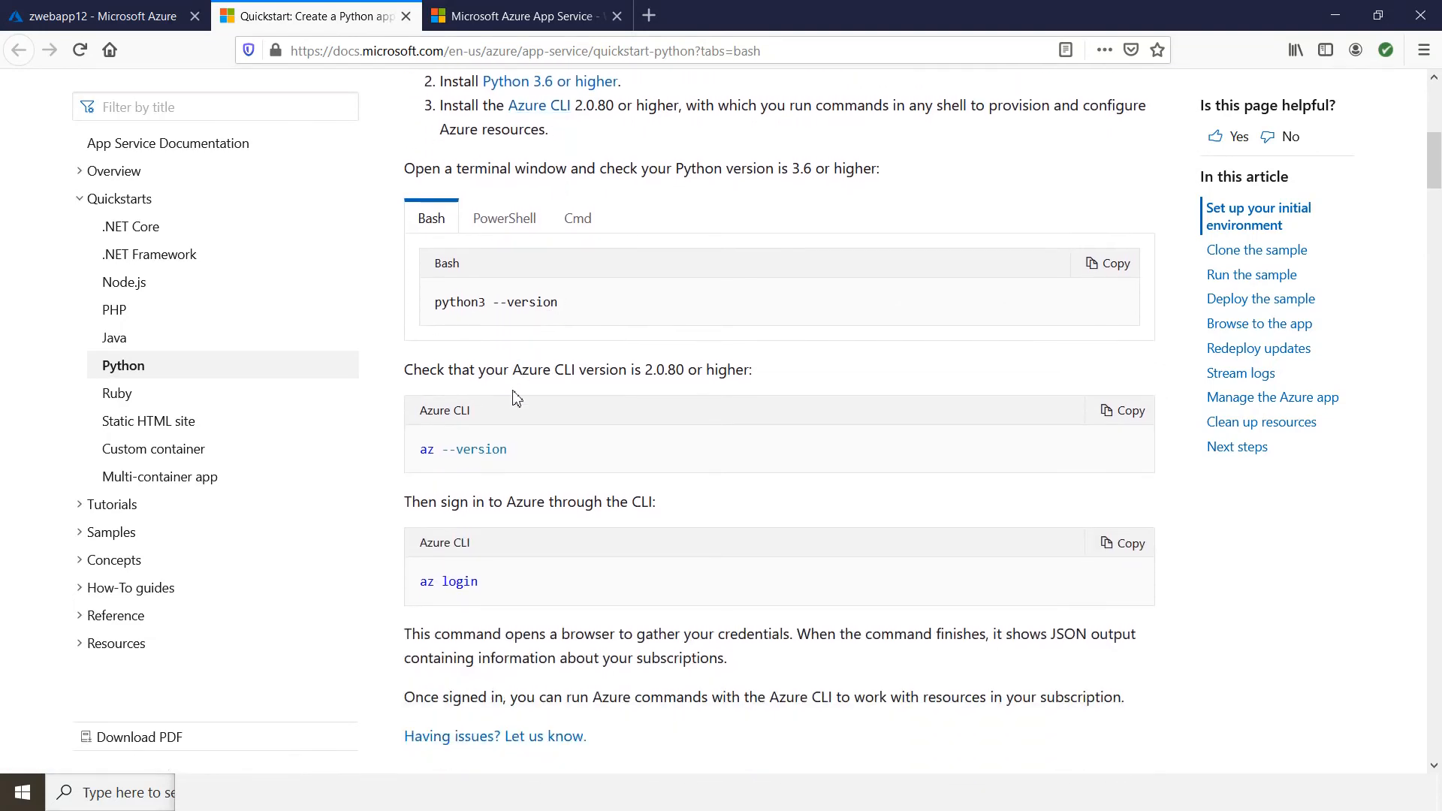
pyautogui.scroll(-1, 517, 398)
pyautogui.scroll(-2, 538, 429)
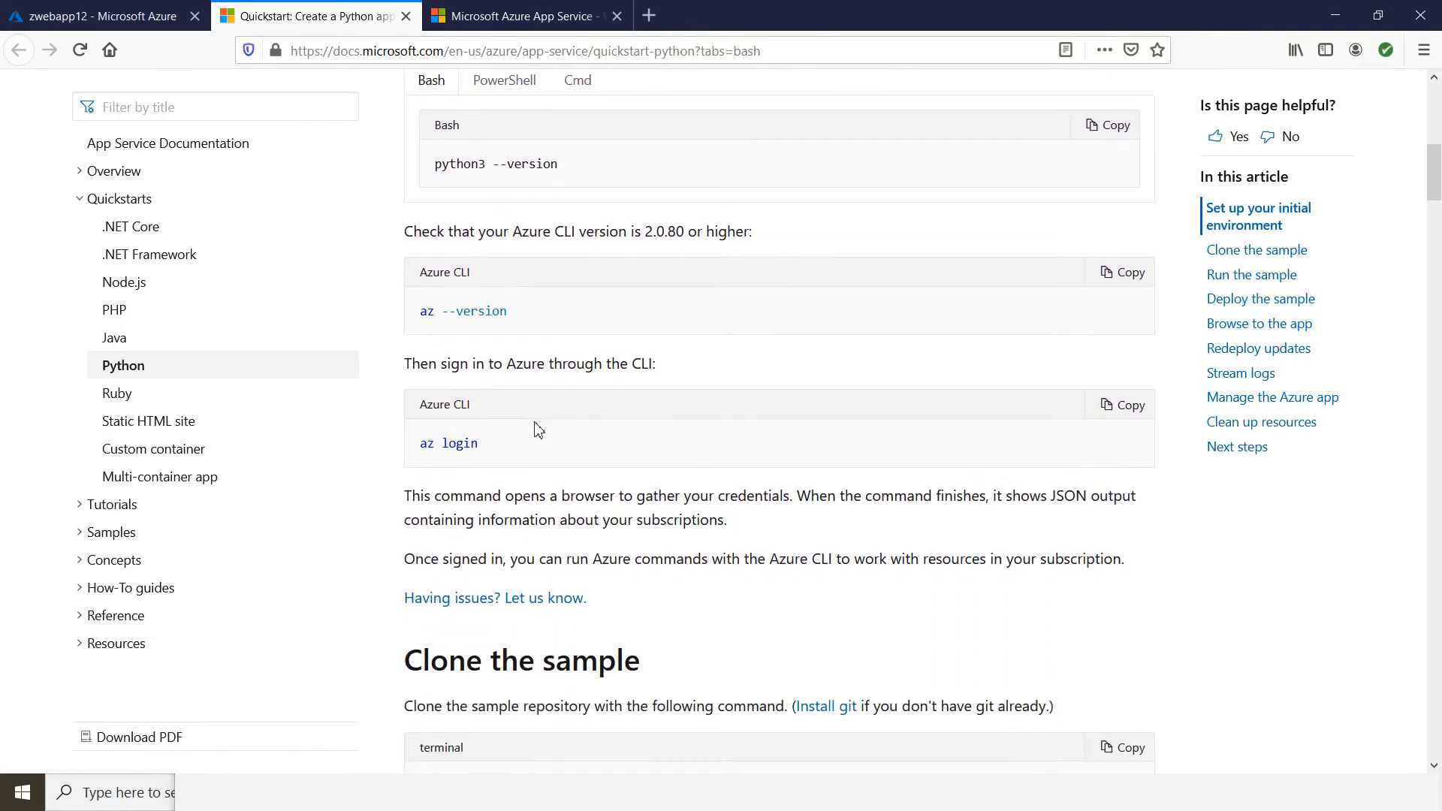
pyautogui.scroll(-1, 537, 430)
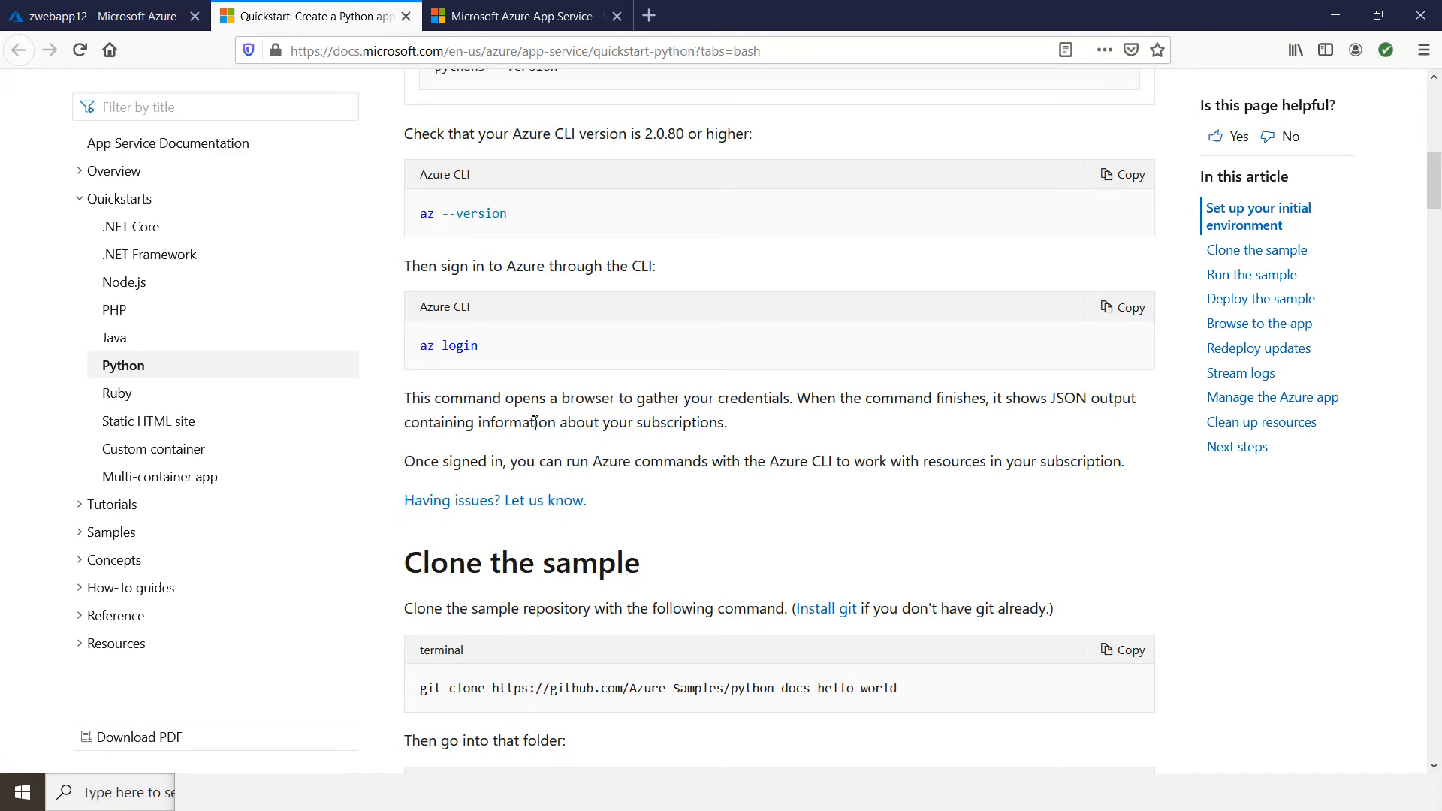
pyautogui.scroll(-2, 535, 422)
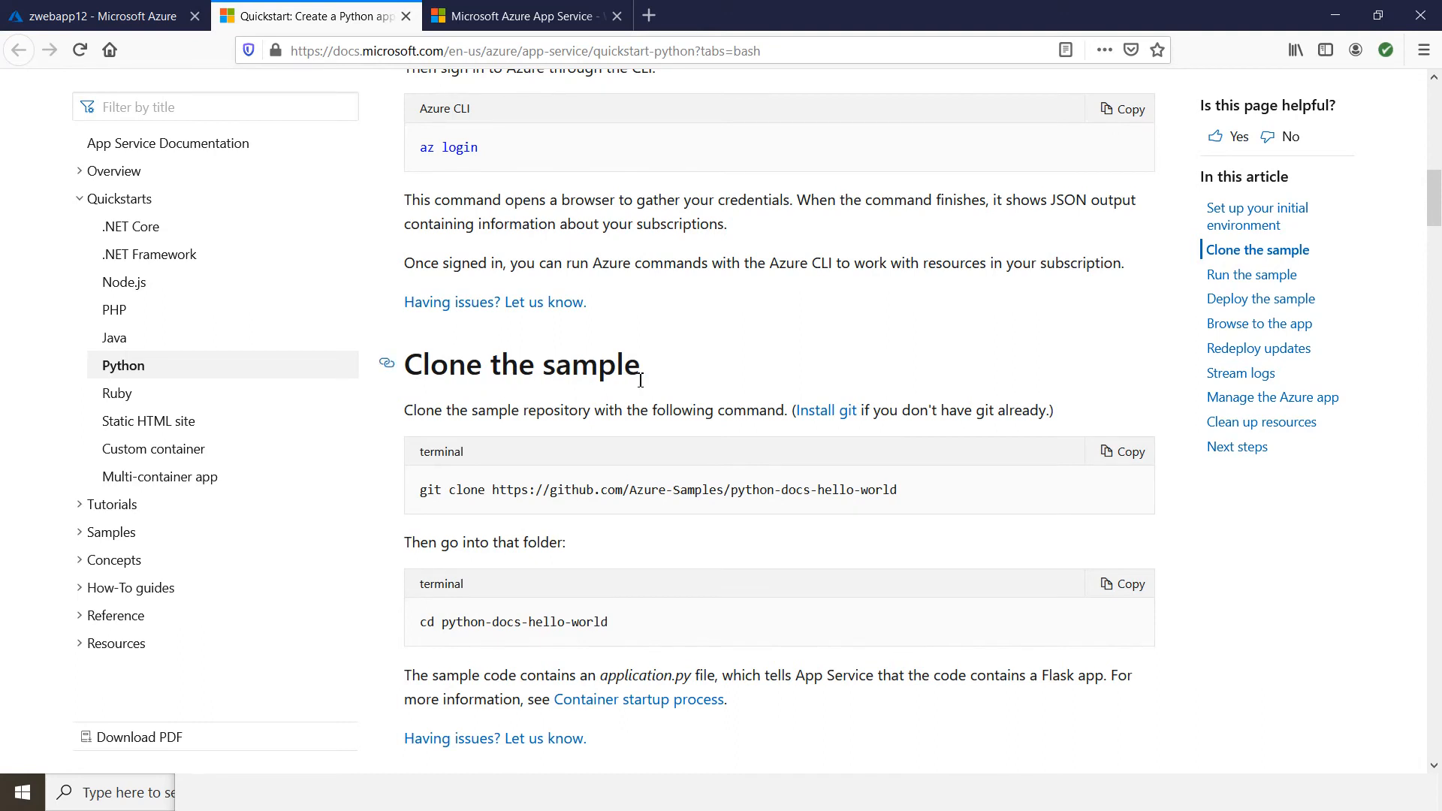
pyautogui.scroll(-2, 605, 451)
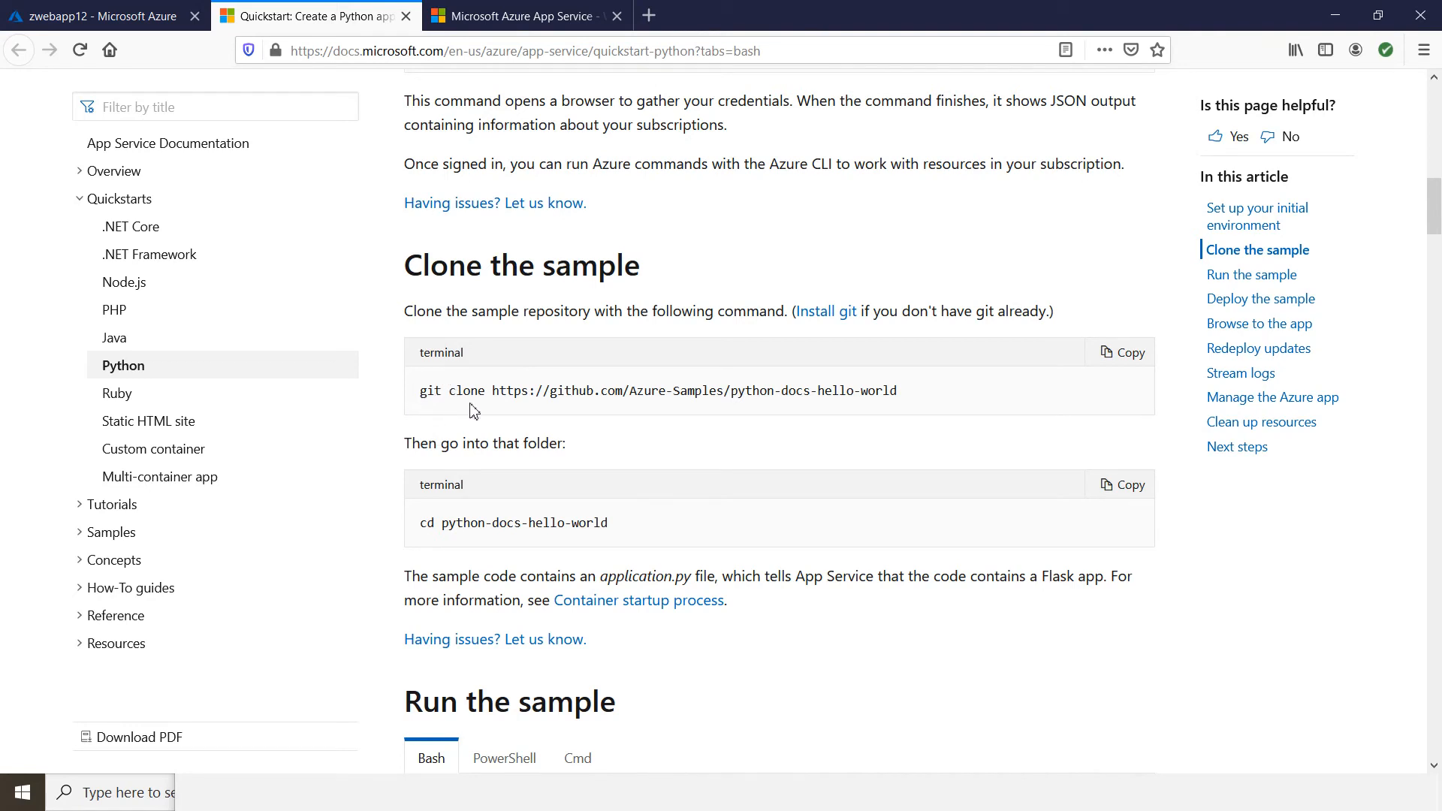
# Step: Examine the Run the sample section, covering the virtual environment, FLASK_APP variable and local Flask server
pyautogui.scroll(-5, 474, 410)
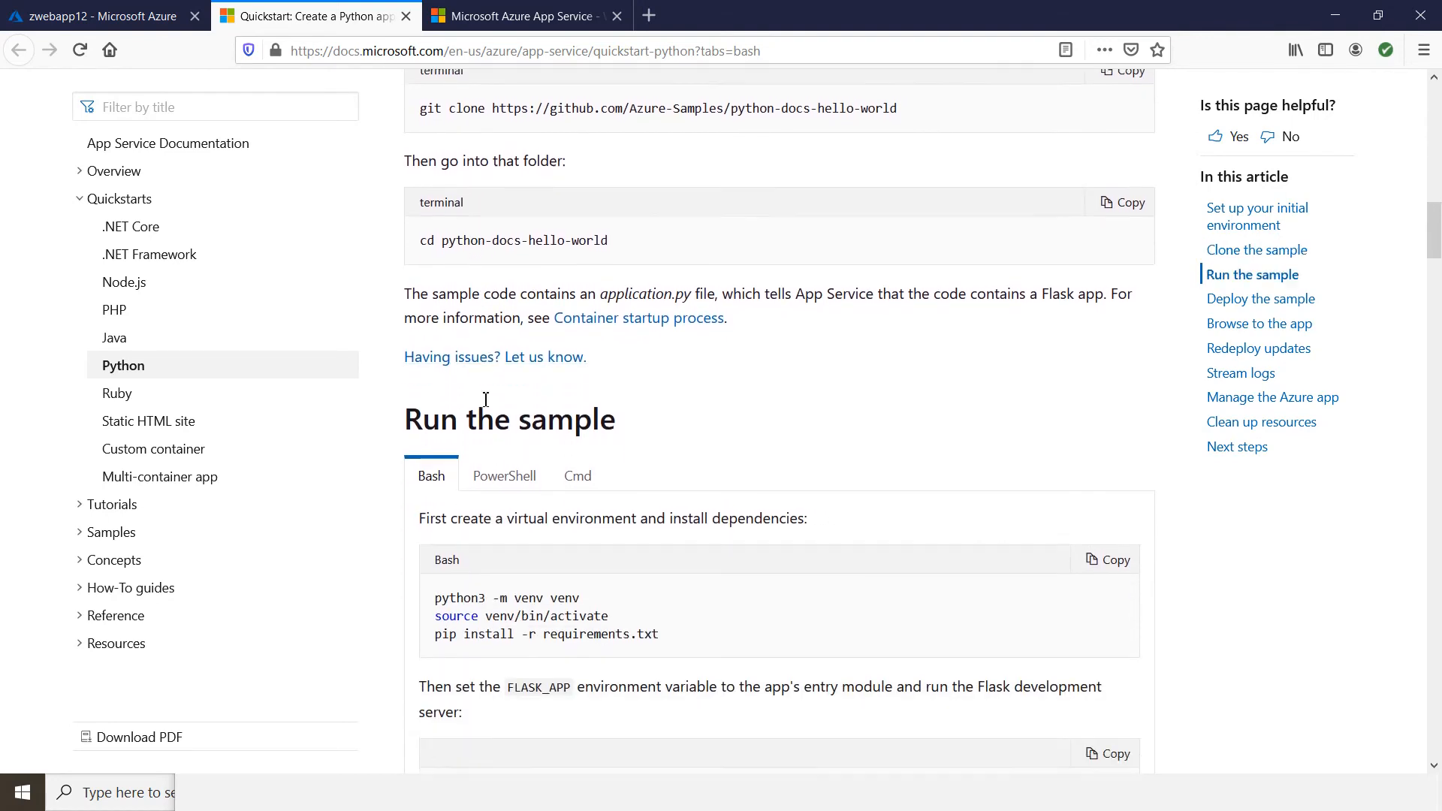
pyautogui.scroll(-3, 486, 405)
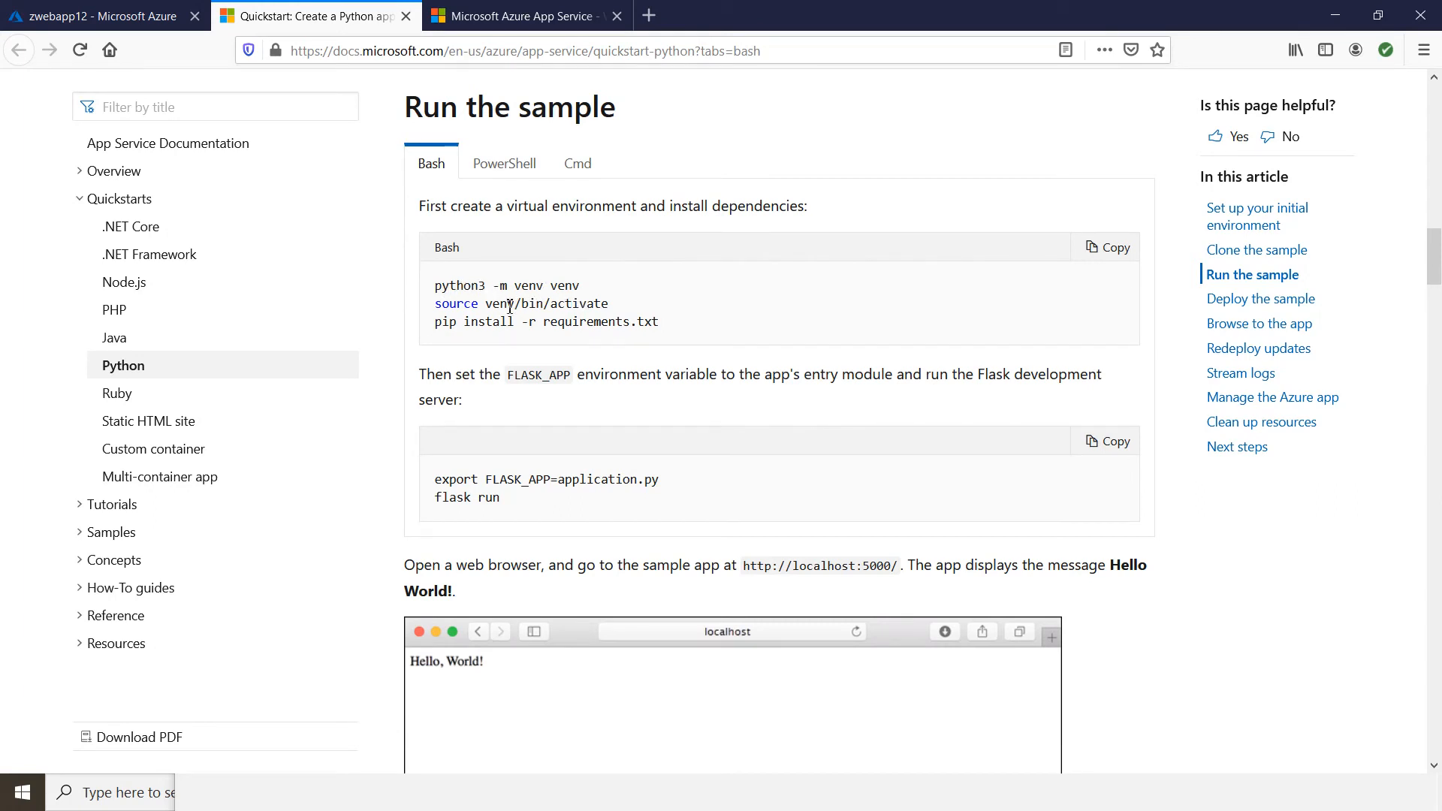
pyautogui.scroll(-1, 575, 400)
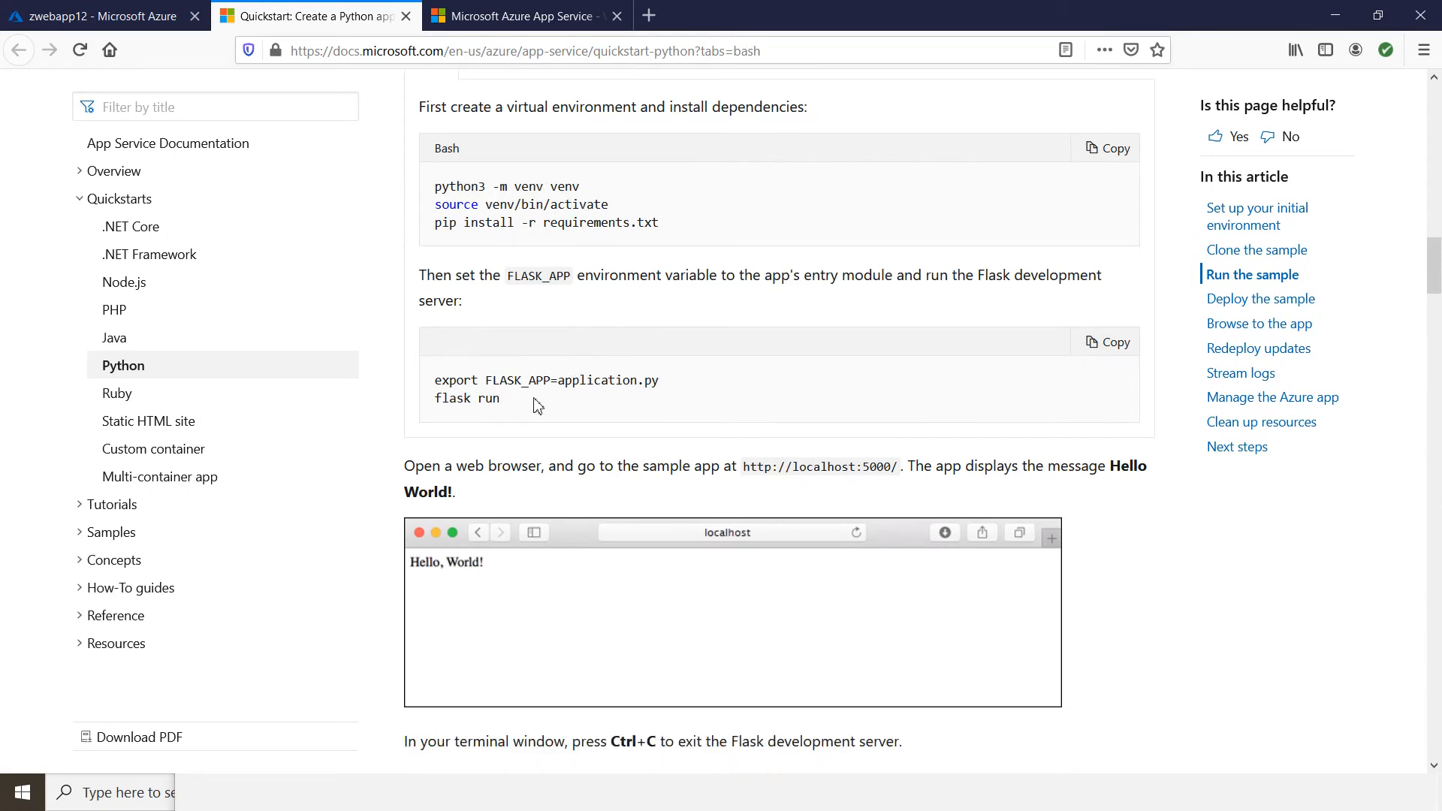
pyautogui.scroll(-3, 533, 404)
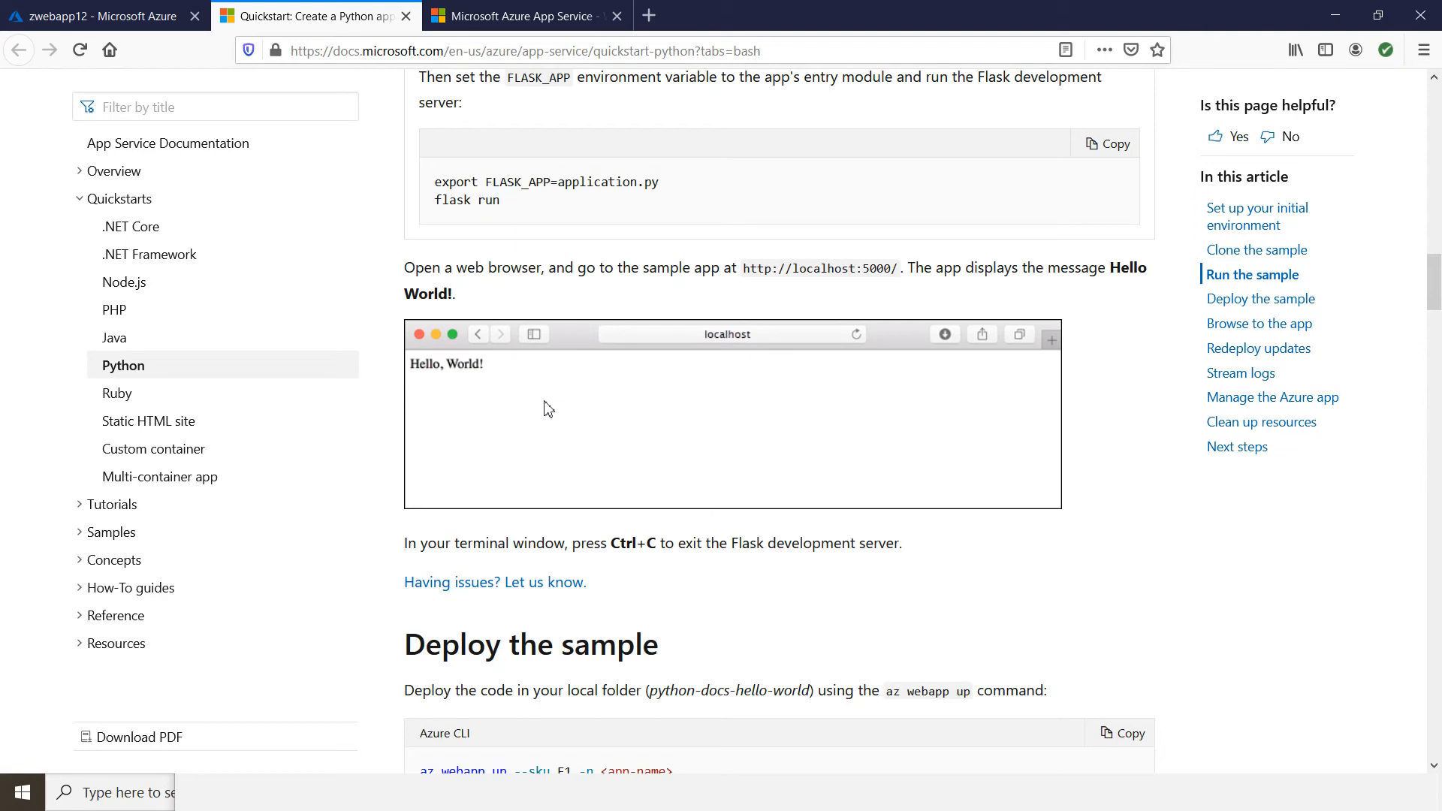
pyautogui.scroll(-3, 548, 409)
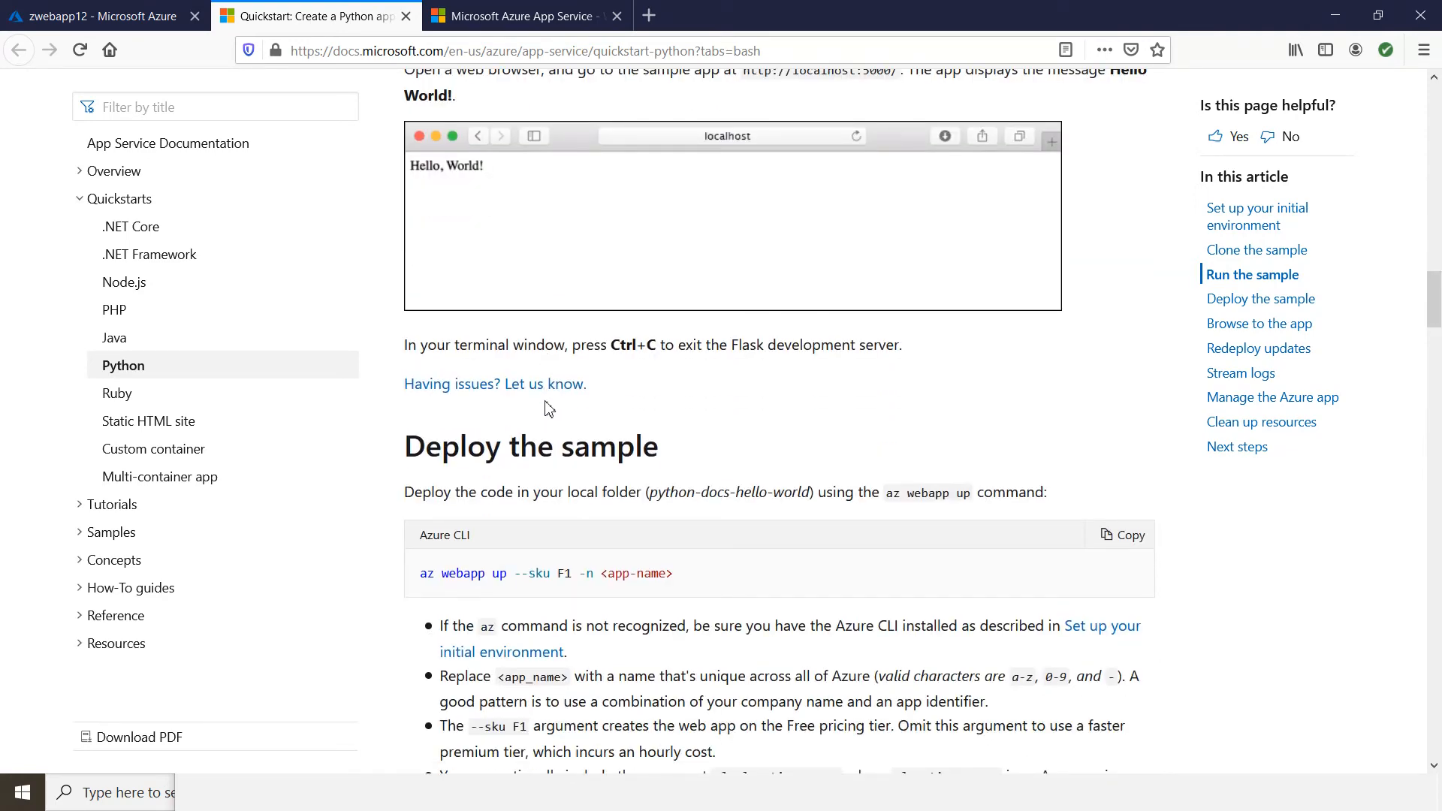
# Step: Examine how the quickstart deploys the sample with az webapp up, browses to the app, and redeploys updates
pyautogui.scroll(-3, 548, 409)
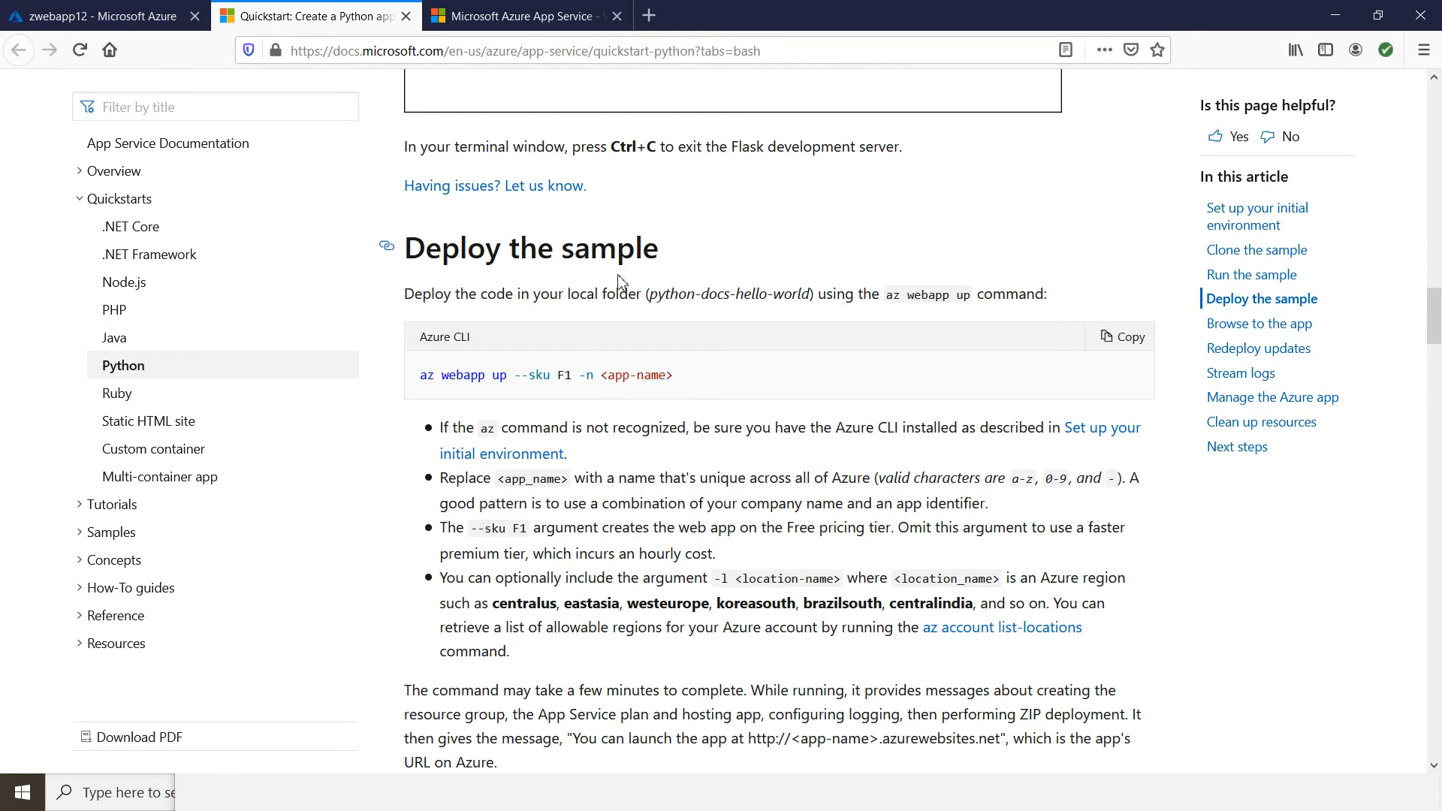
pyautogui.scroll(-3, 513, 417)
pyautogui.scroll(-3, 513, 422)
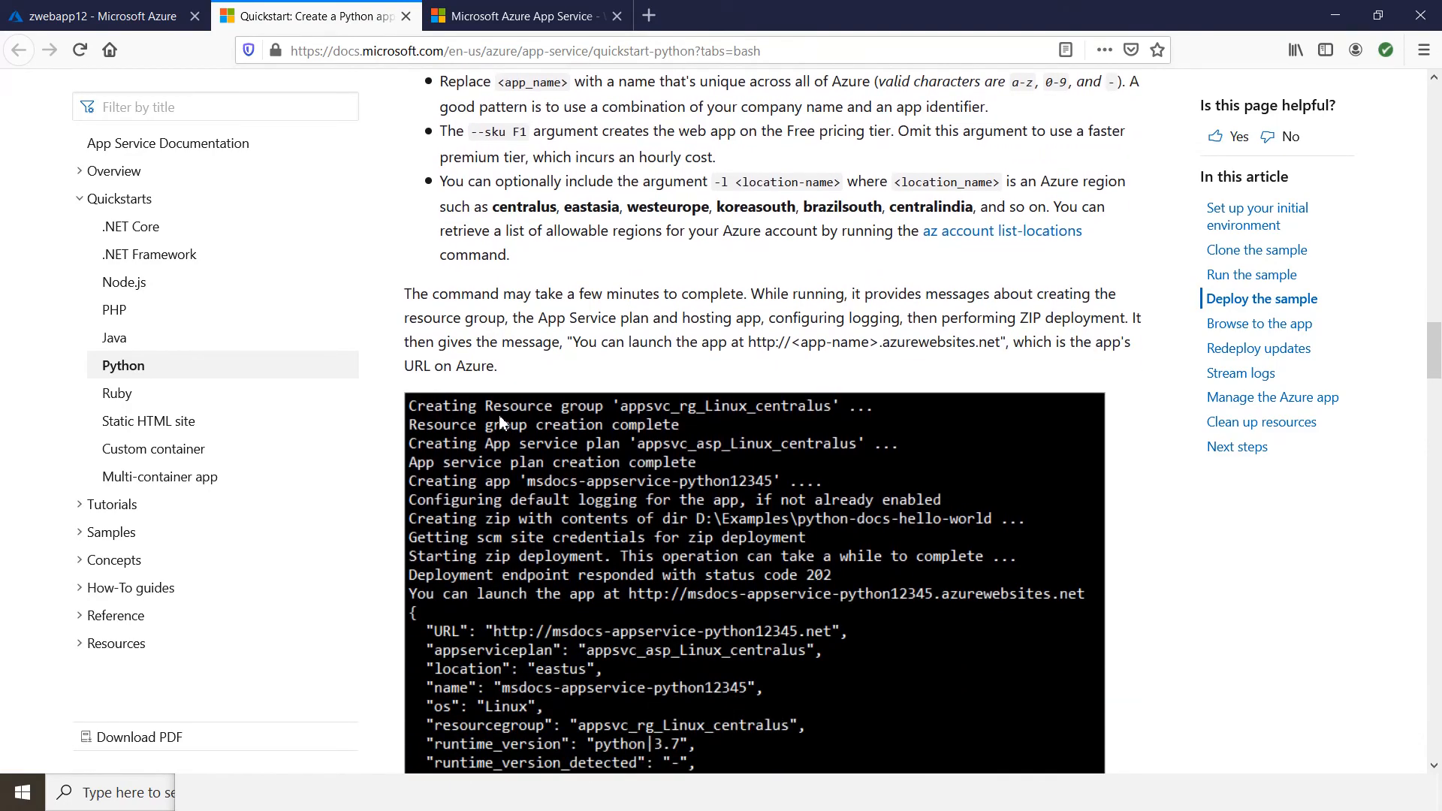
pyautogui.scroll(-7, 499, 423)
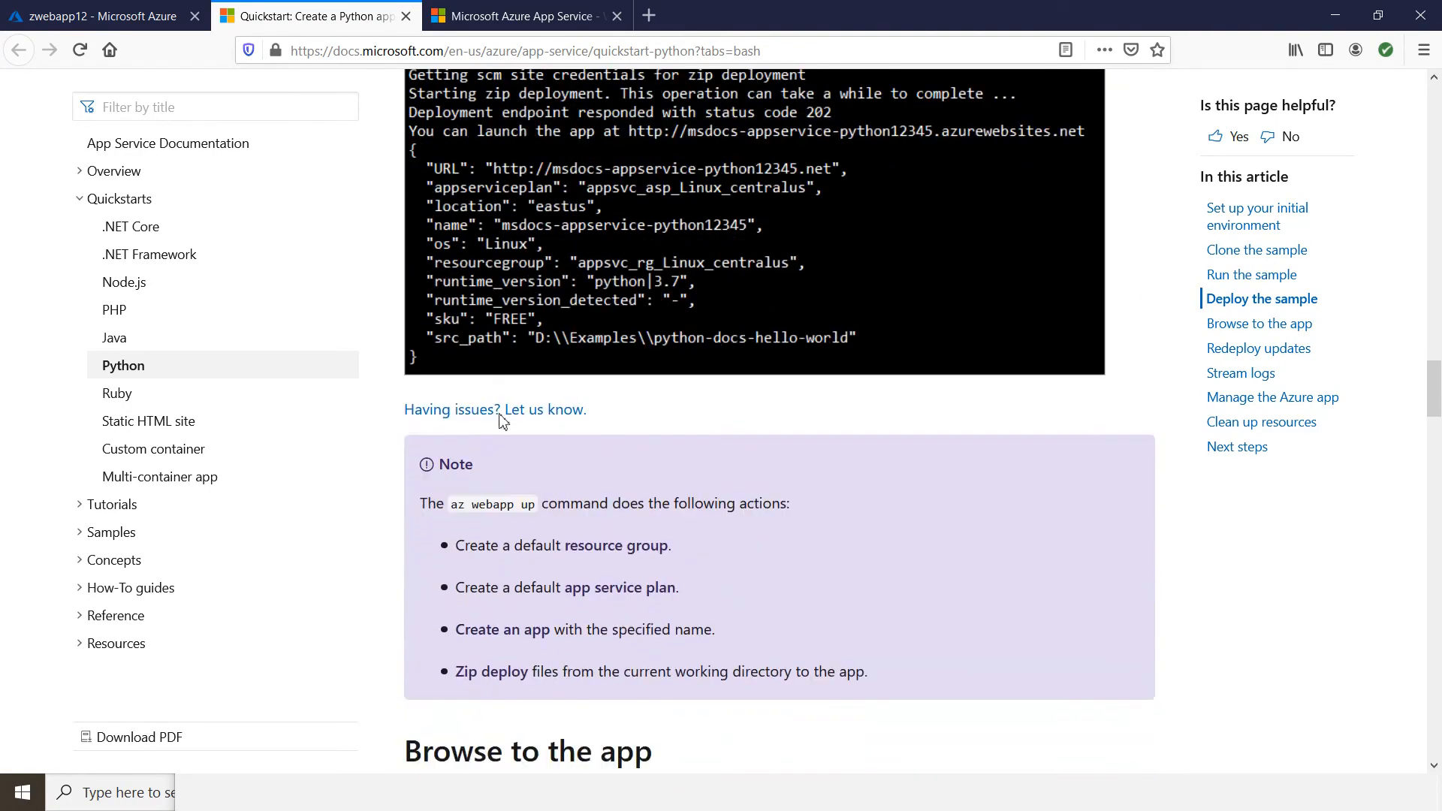
pyautogui.scroll(-2, 502, 417)
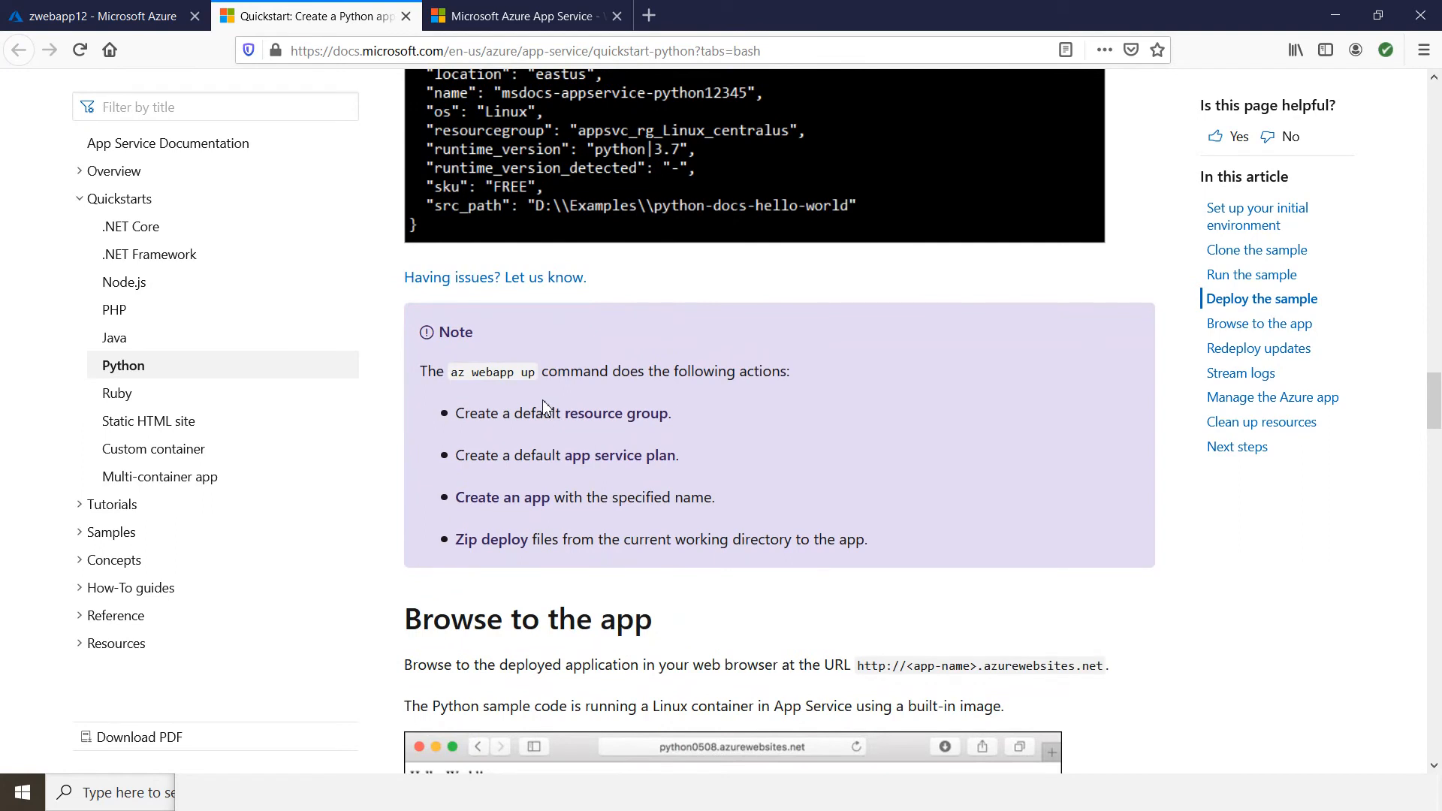
pyautogui.scroll(-3, 443, 456)
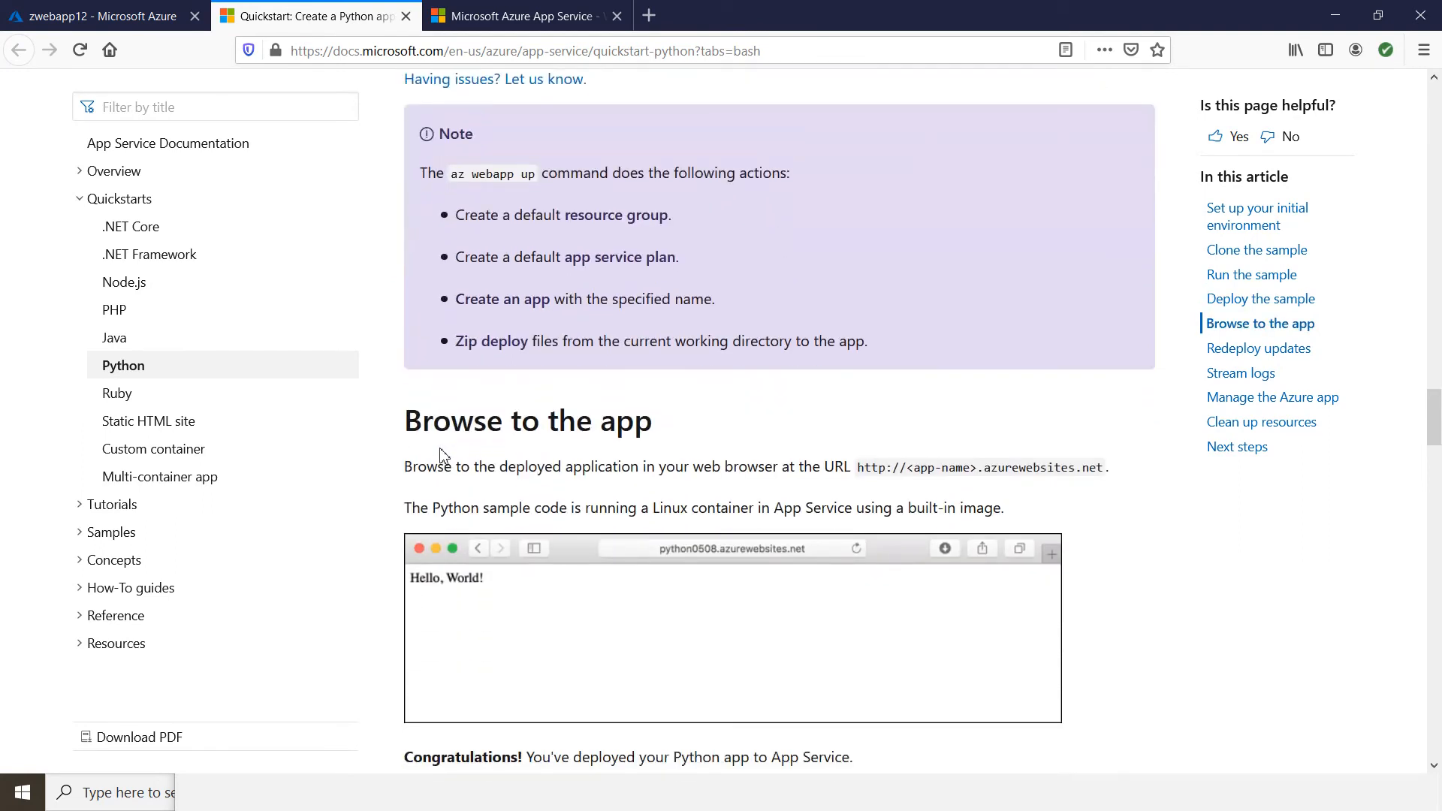
pyautogui.scroll(-3, 444, 454)
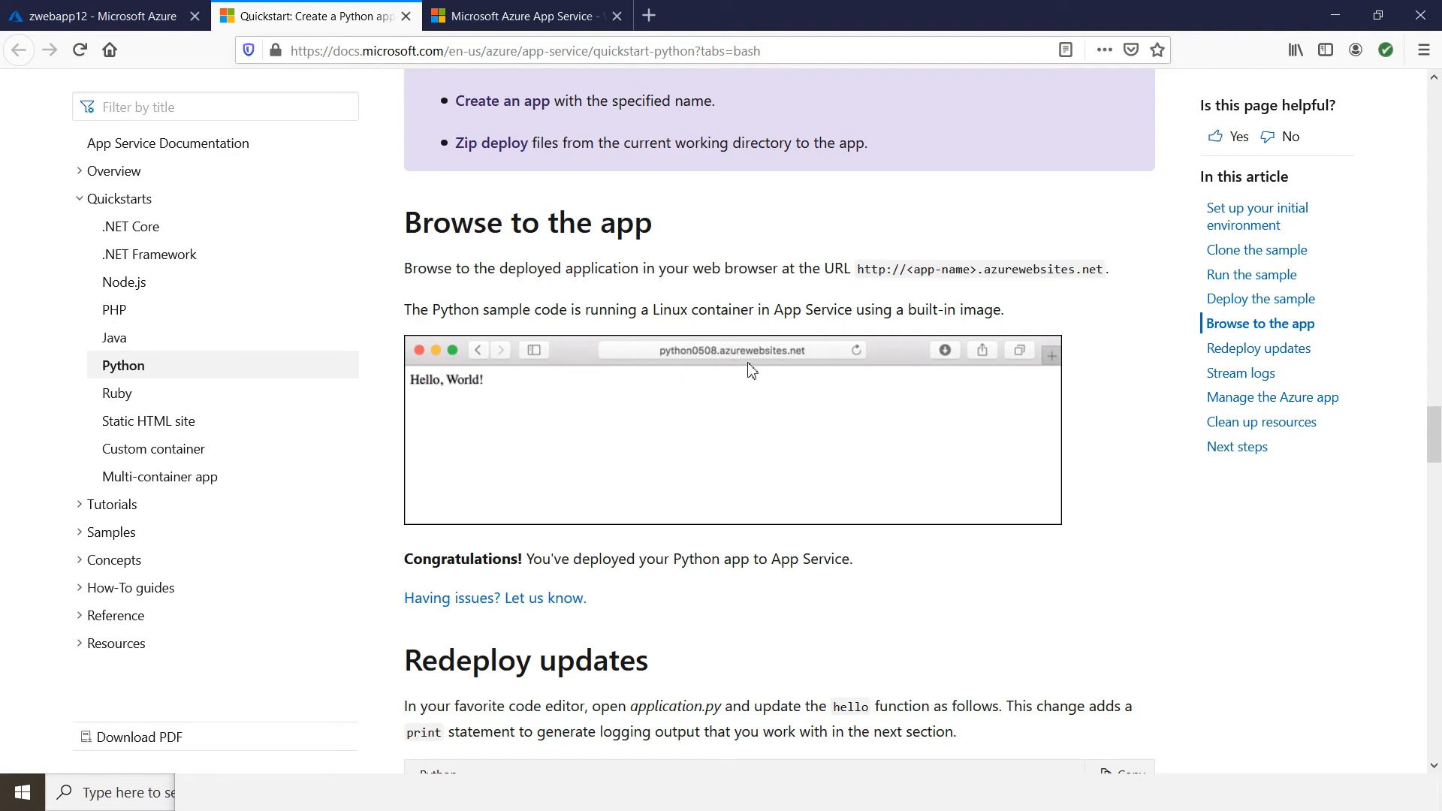
pyautogui.scroll(-3, 644, 418)
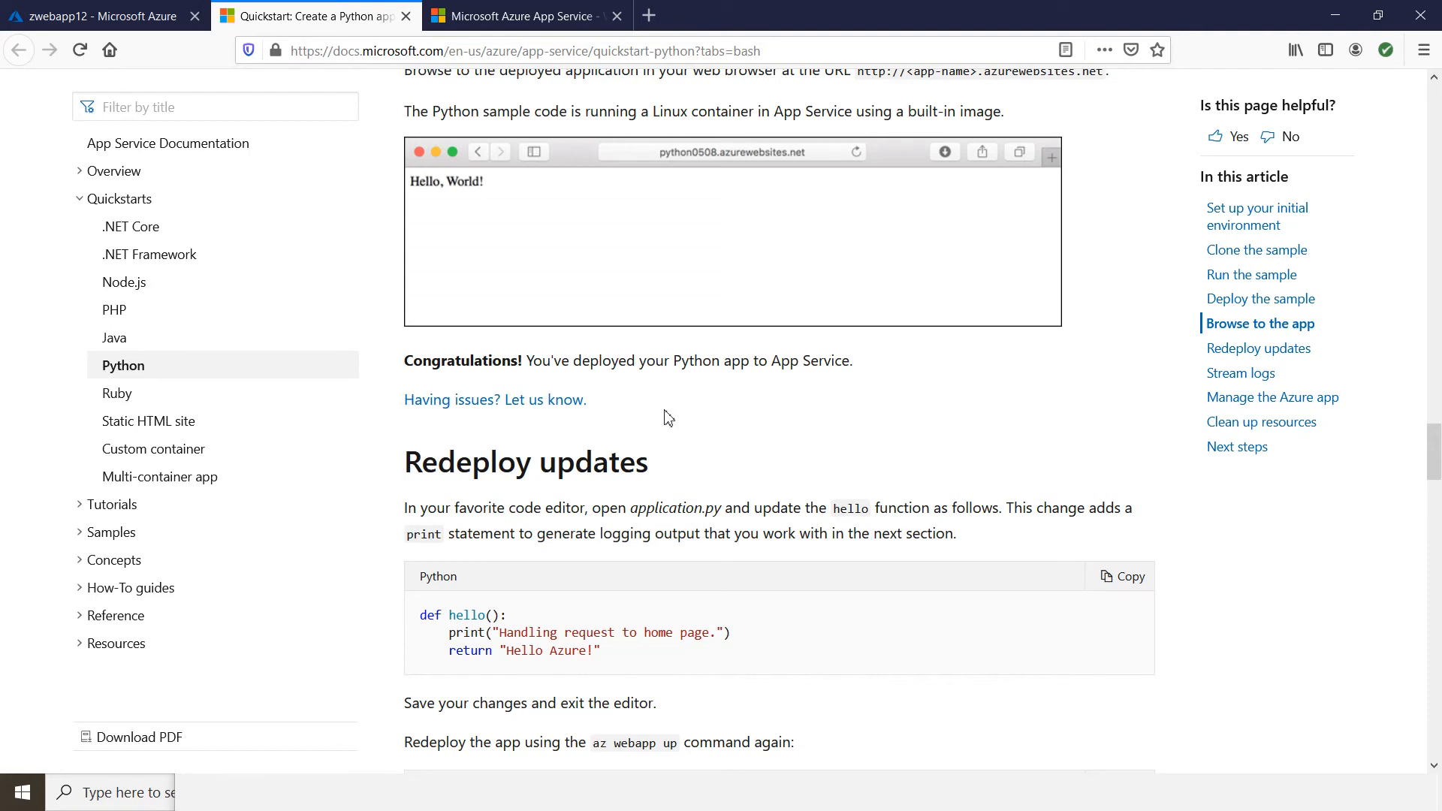
pyautogui.scroll(-6, 669, 419)
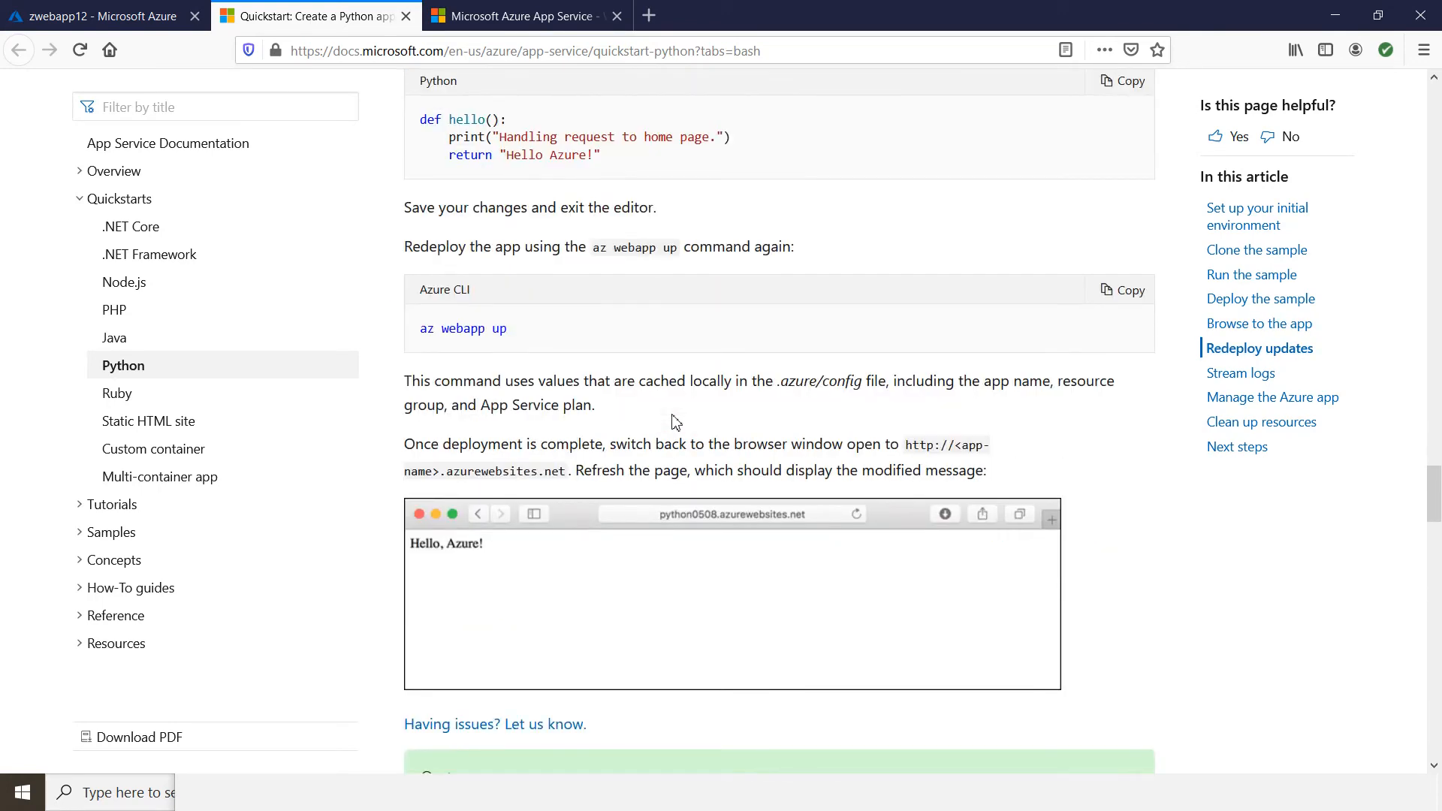
pyautogui.scroll(9, 676, 422)
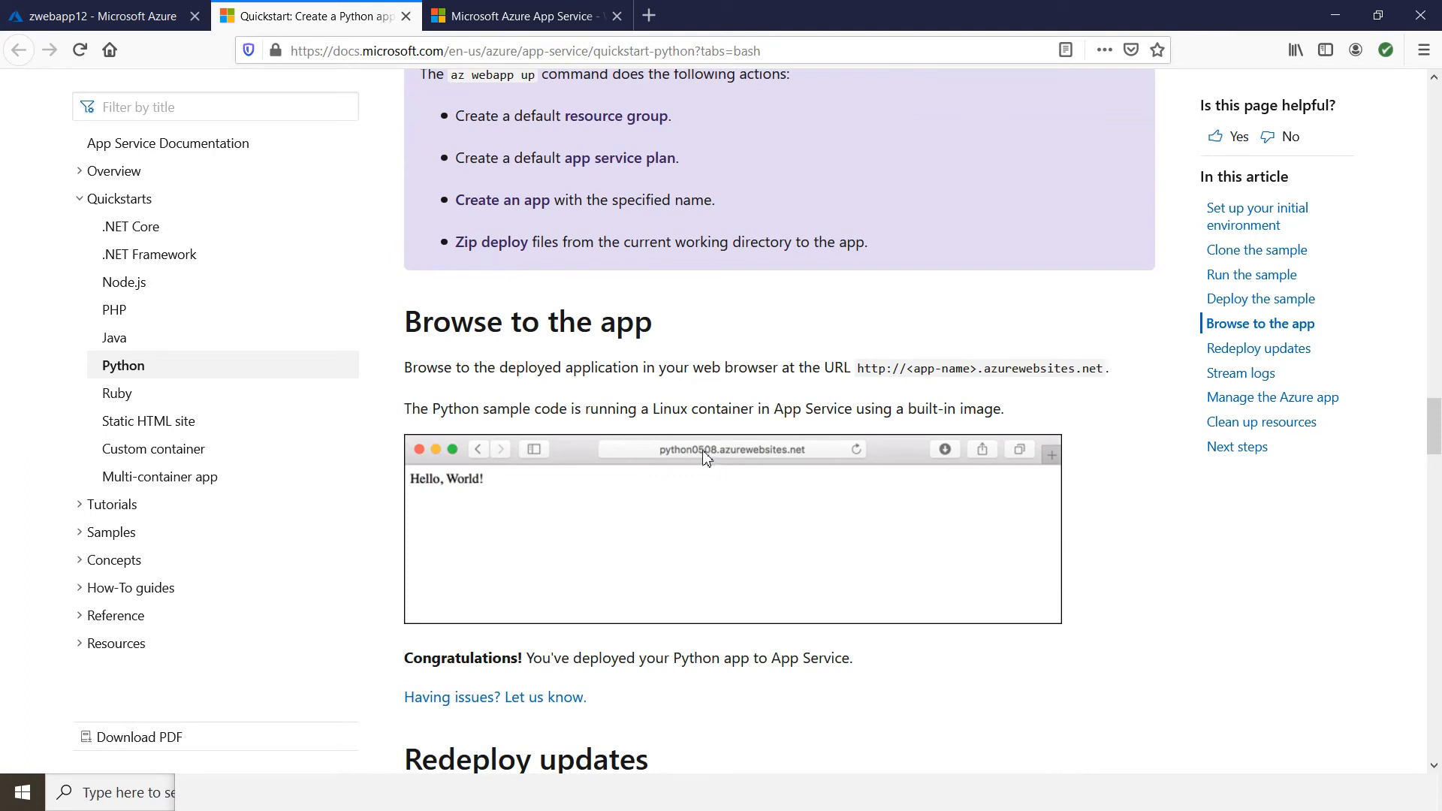
# Step: View the live zwebapp12 site, and open the web app's Overview in the Azure portal
pyautogui.click(518, 16)
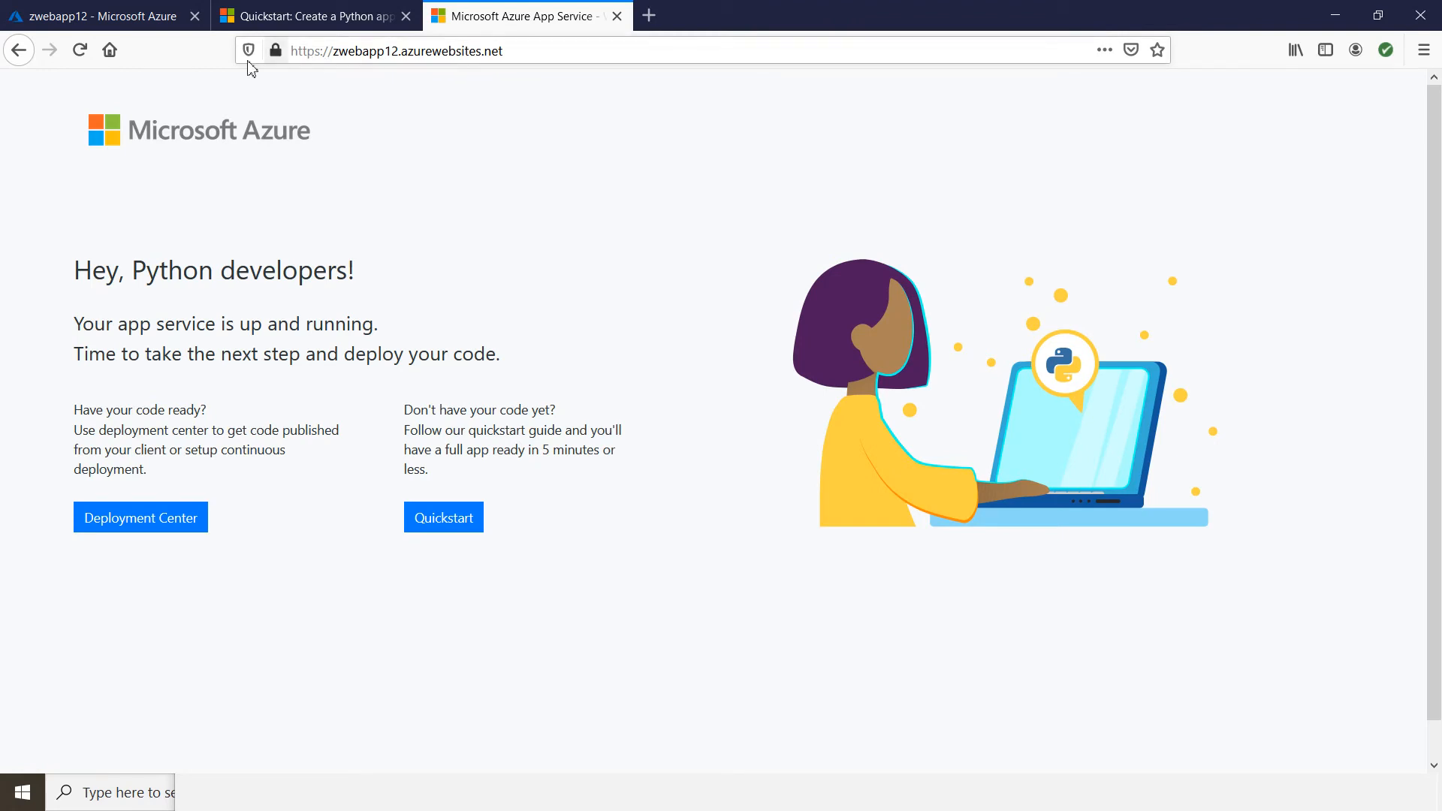
pyautogui.click(98, 23)
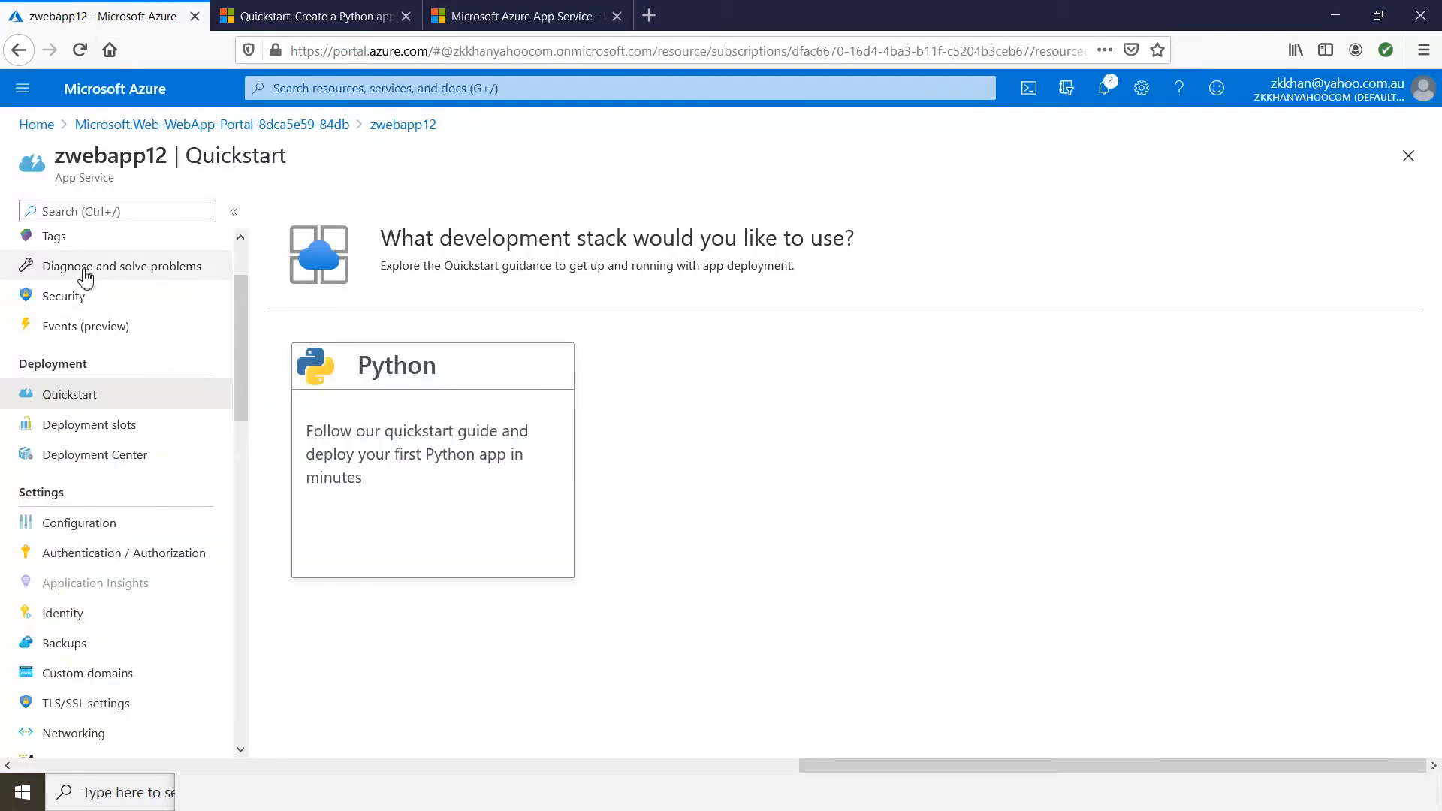
pyautogui.scroll(3, 129, 314)
pyautogui.click(28, 250)
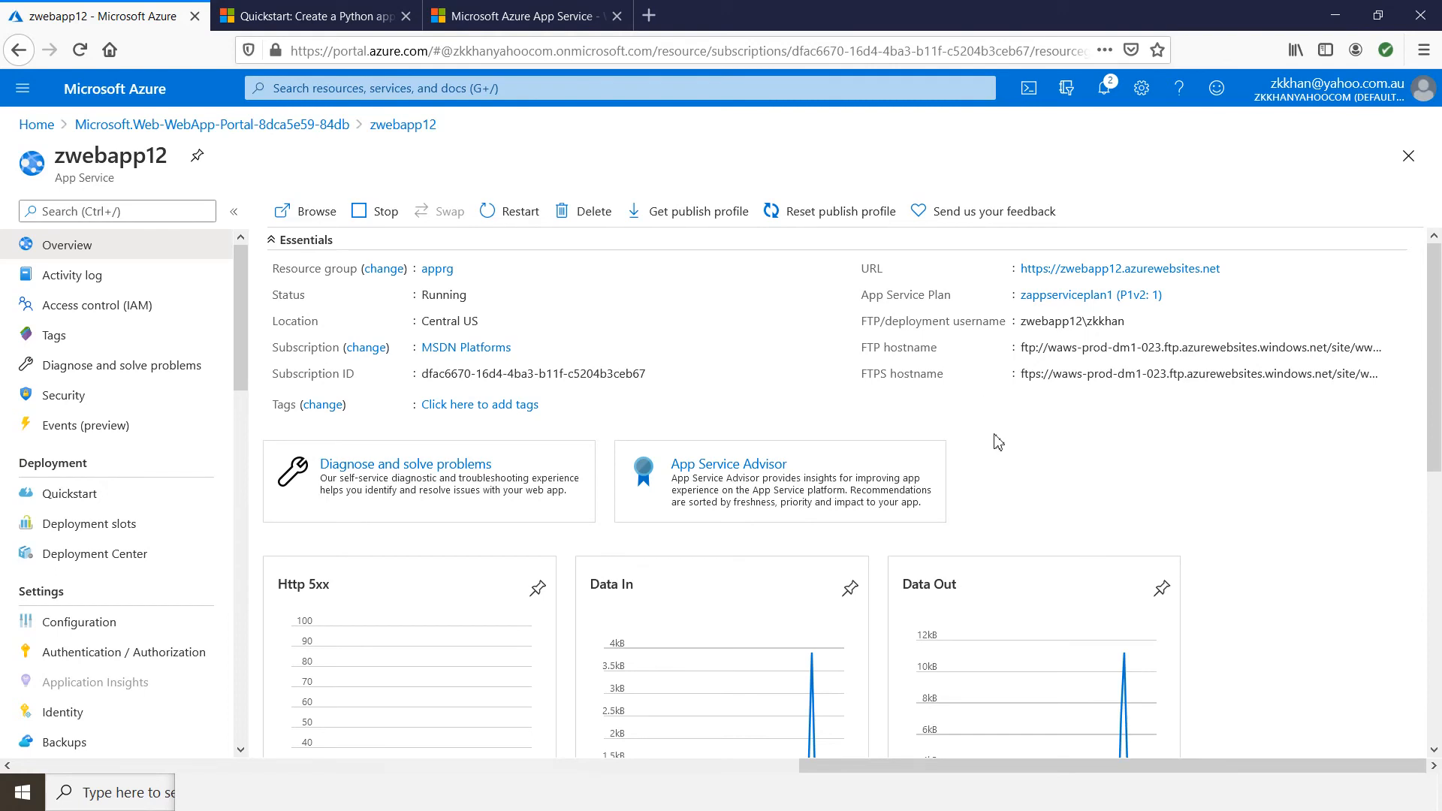
# Step: Inspect zwebapp12's FTP deployment details and its metric charts for errors, data traffic, requests and response time
pyautogui.moveTo(1032, 330)
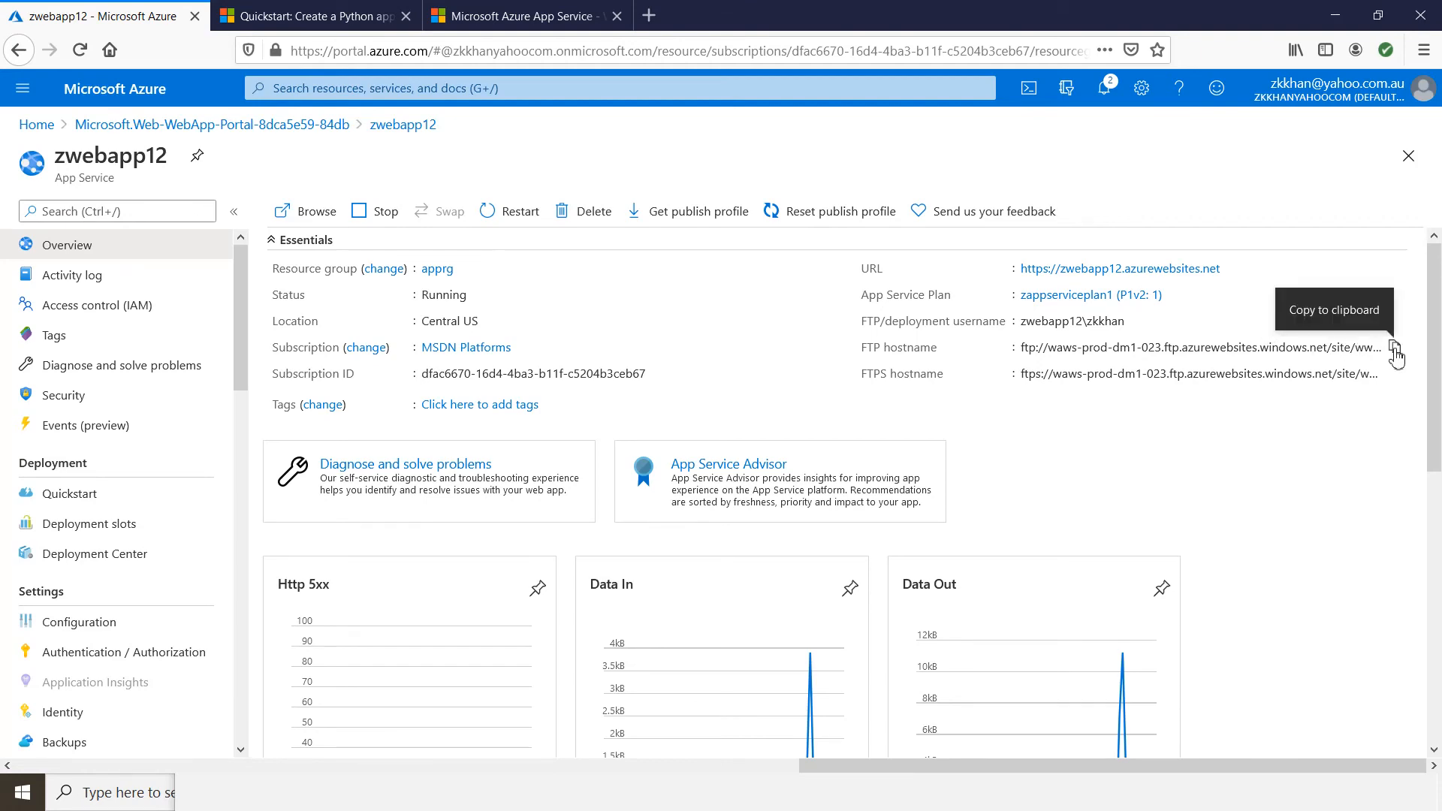
pyautogui.scroll(-3, 1010, 393)
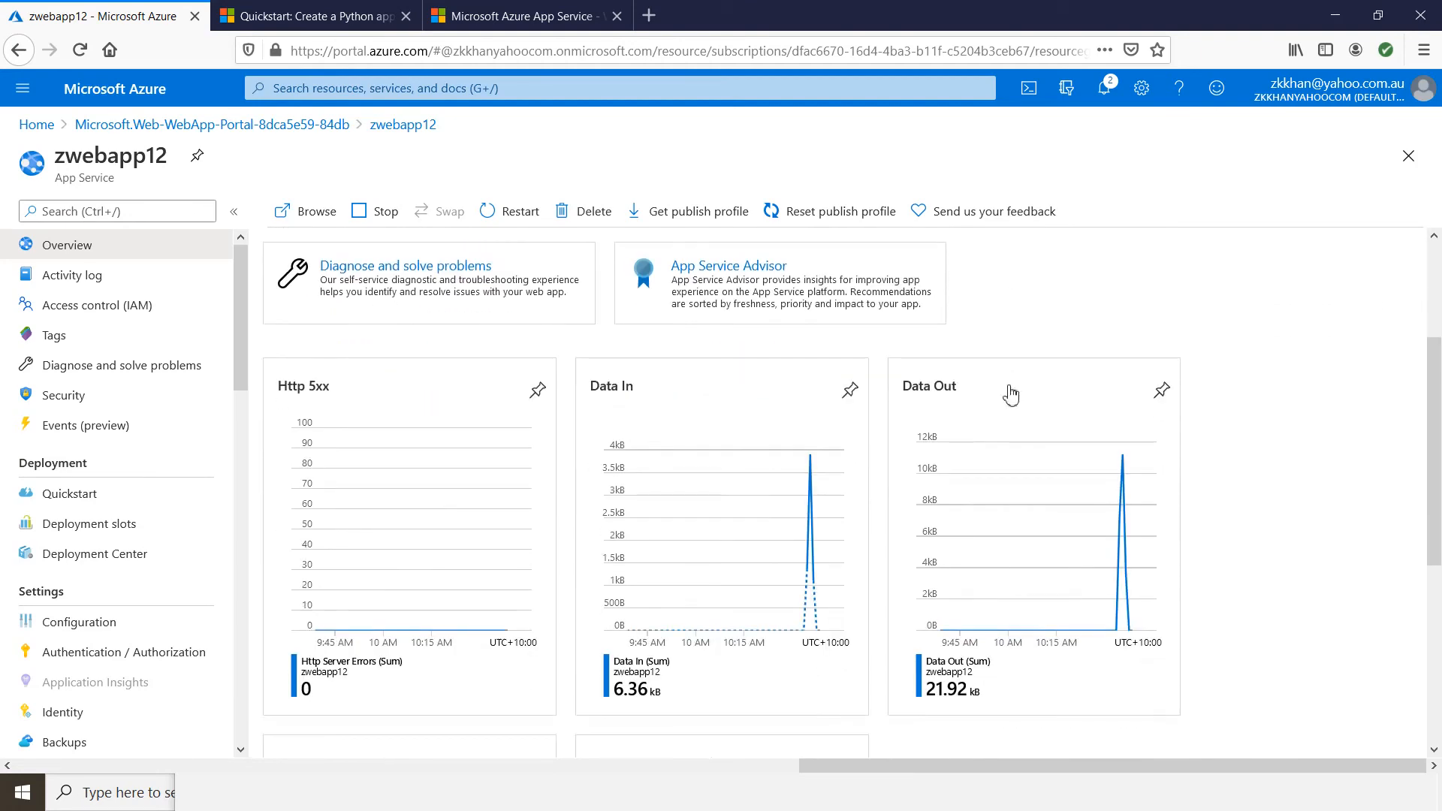
pyautogui.scroll(-4, 1011, 393)
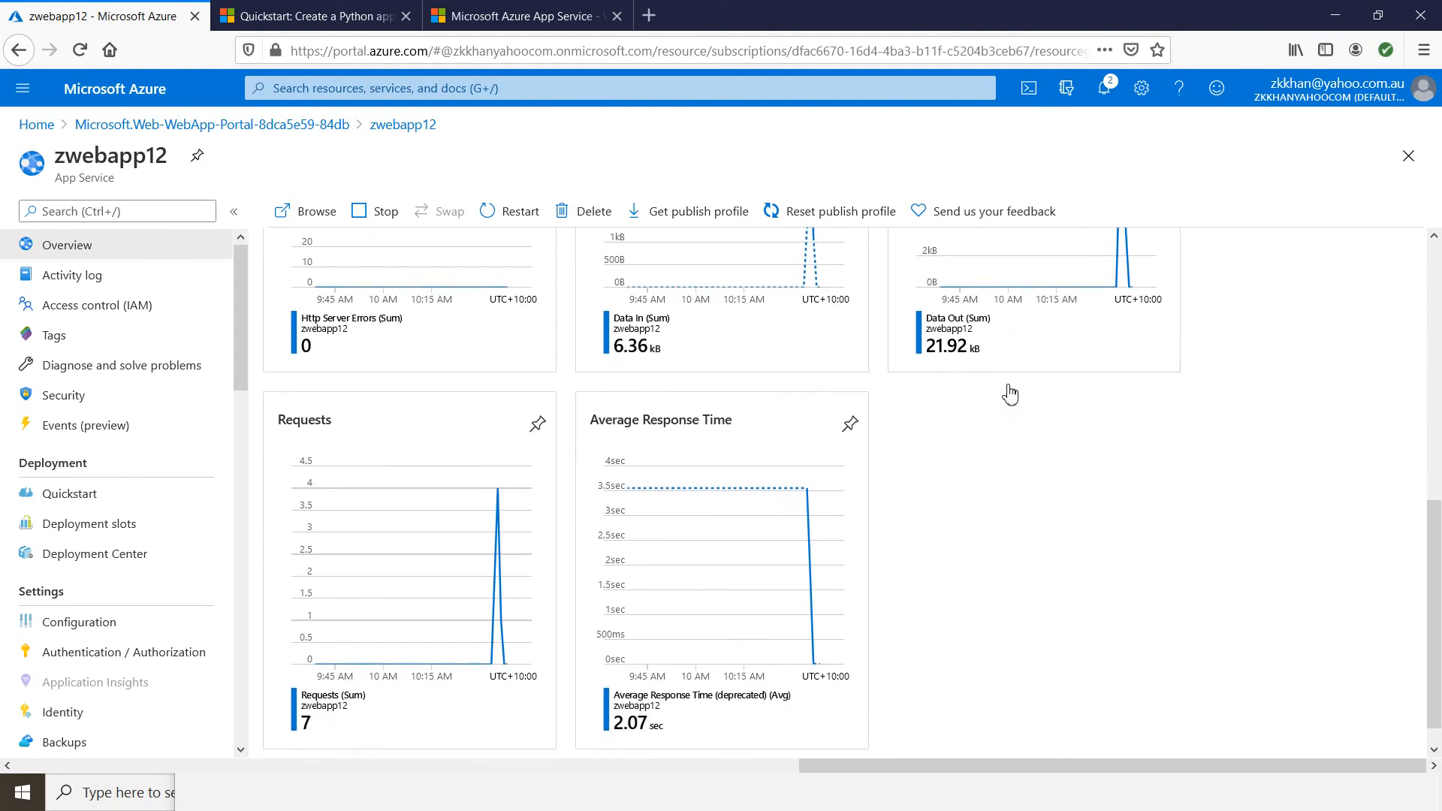
pyautogui.scroll(7, 987, 408)
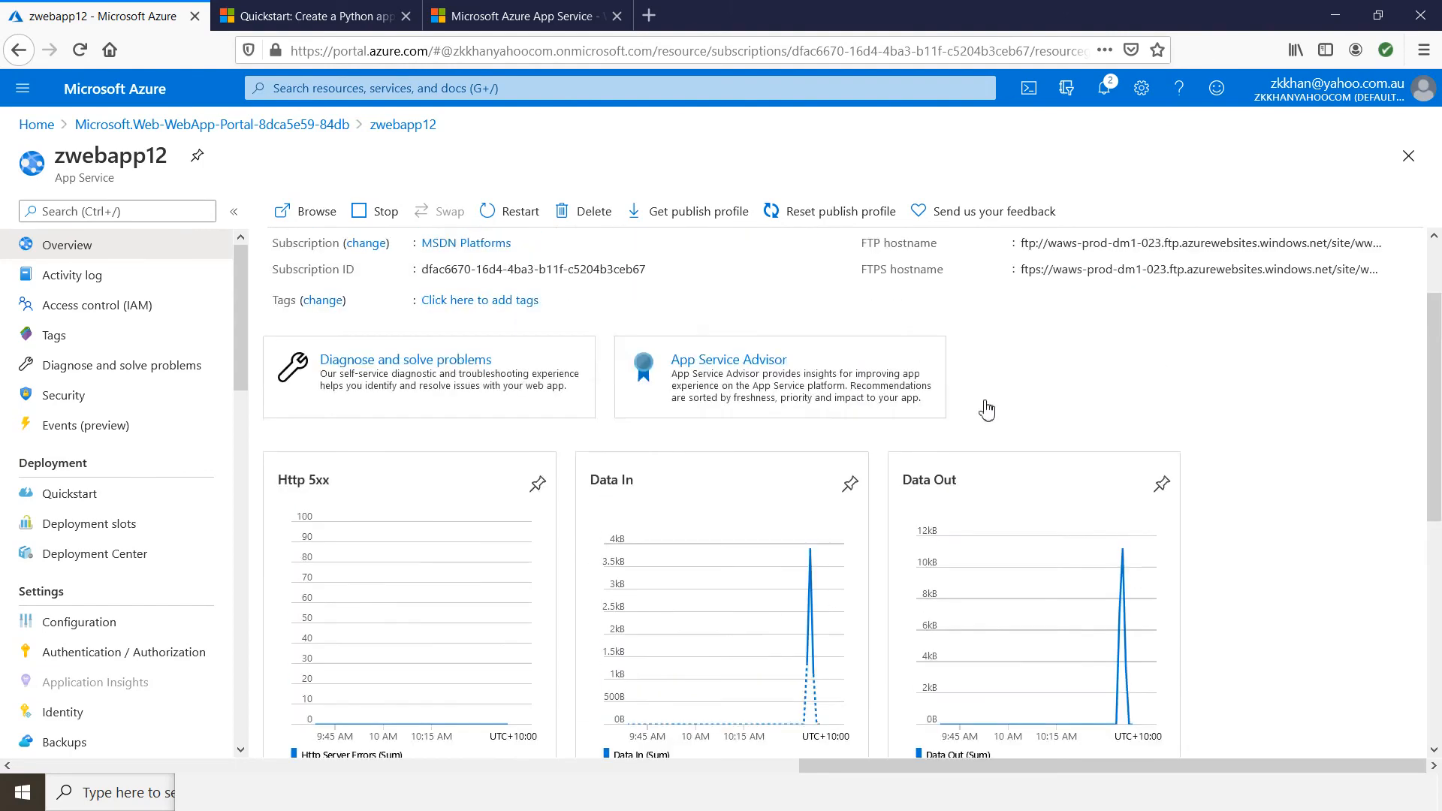
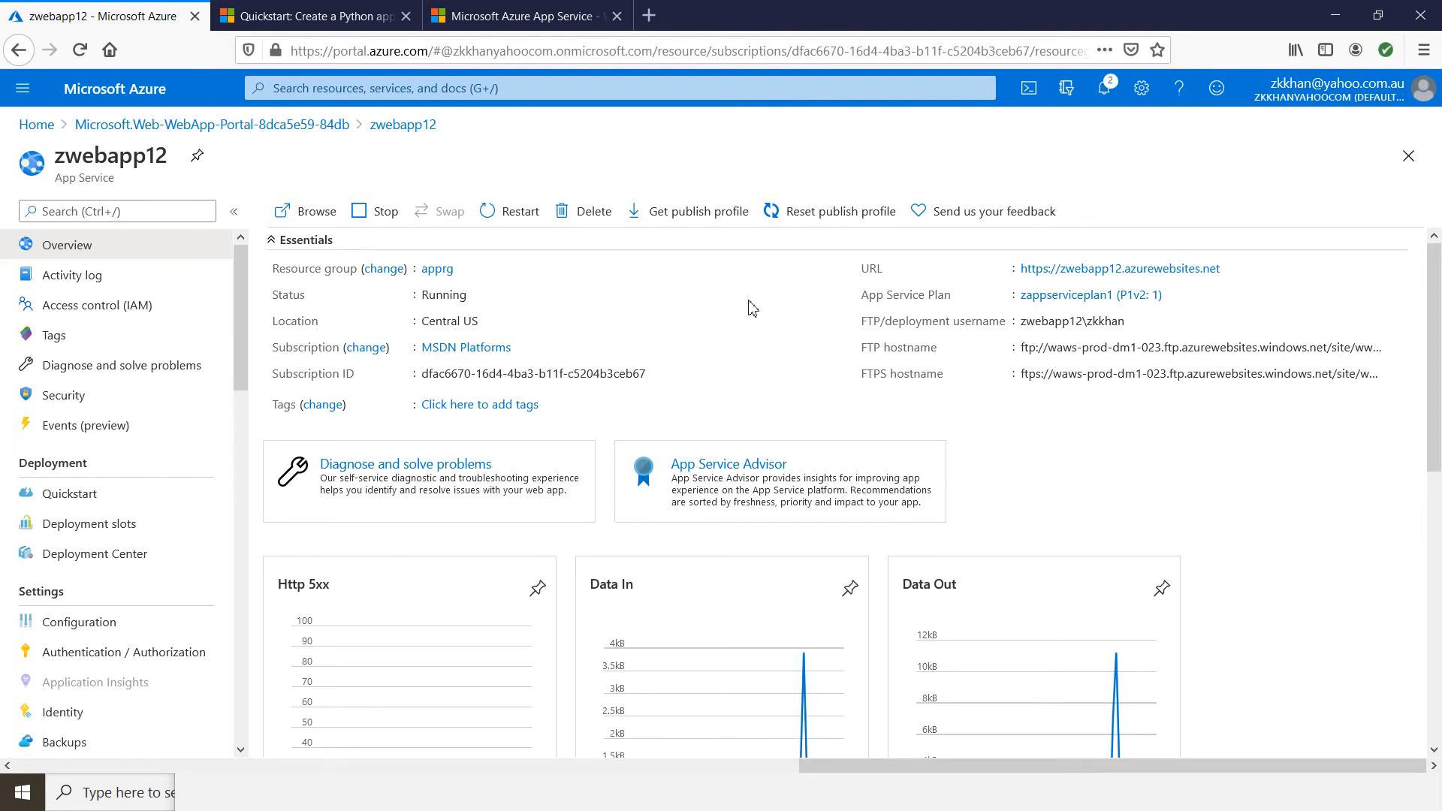
# Step: Open zwebapp12's deployment slots and inspect the form for adding a slot, closing it without creating one
pyautogui.click(110, 528)
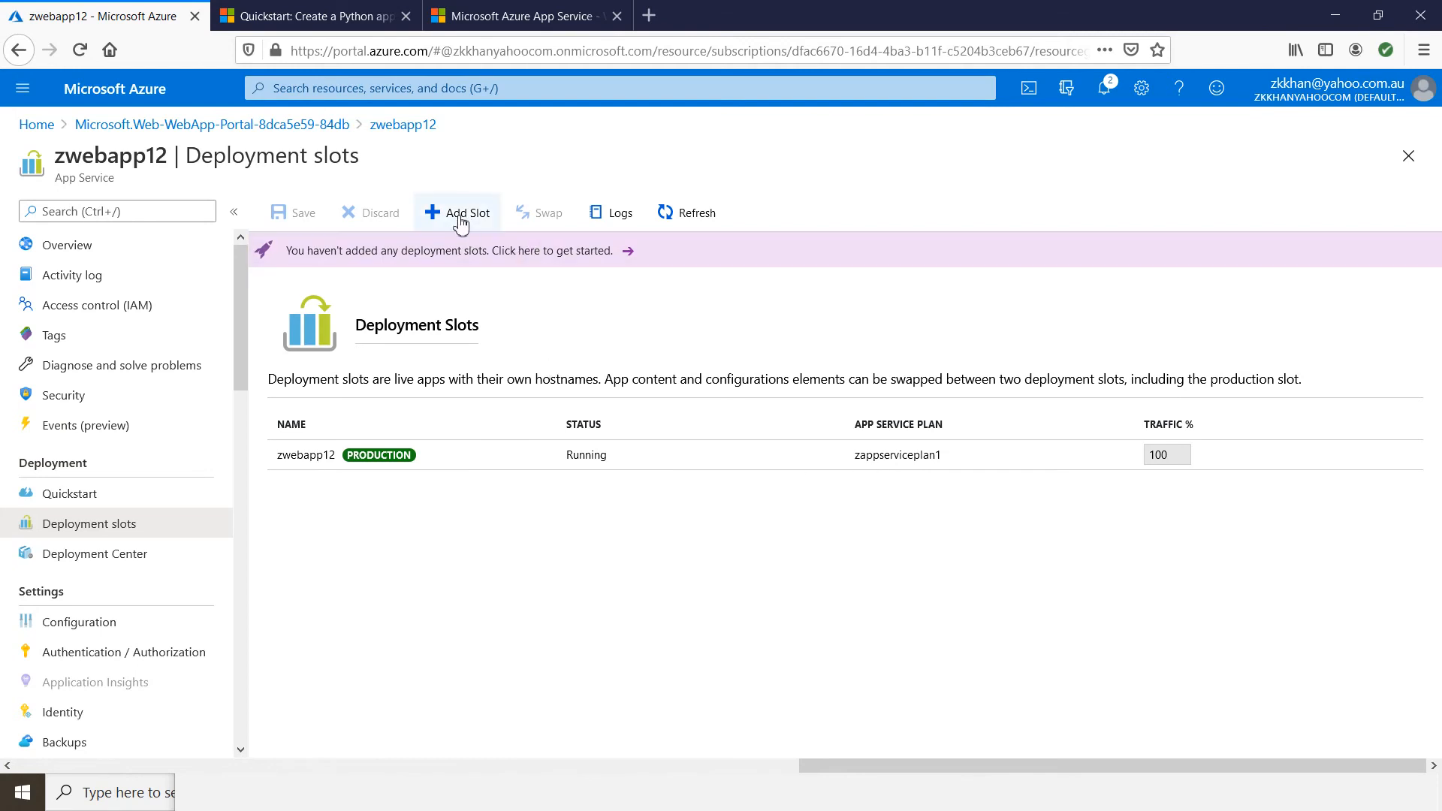
pyautogui.click(461, 218)
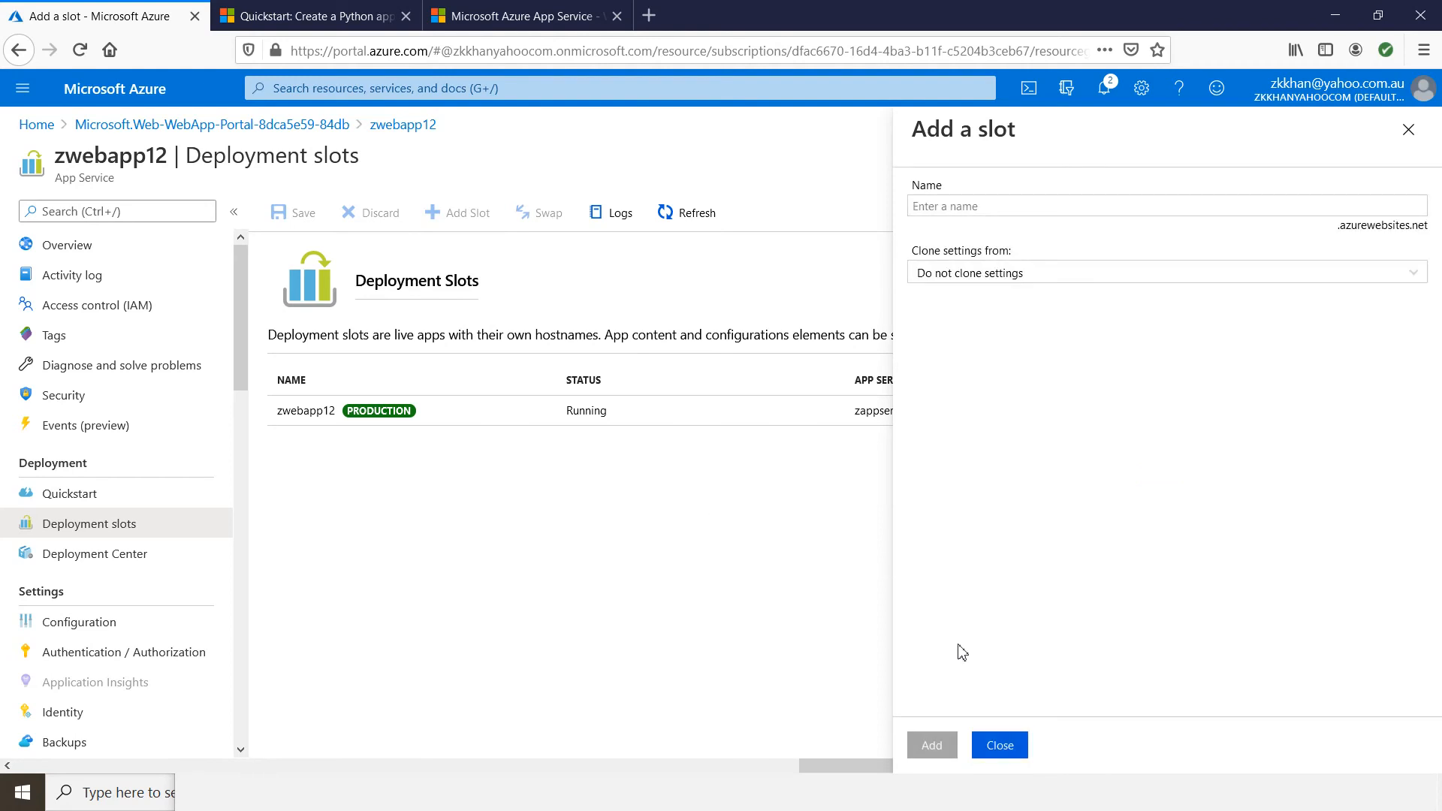
pyautogui.click(999, 749)
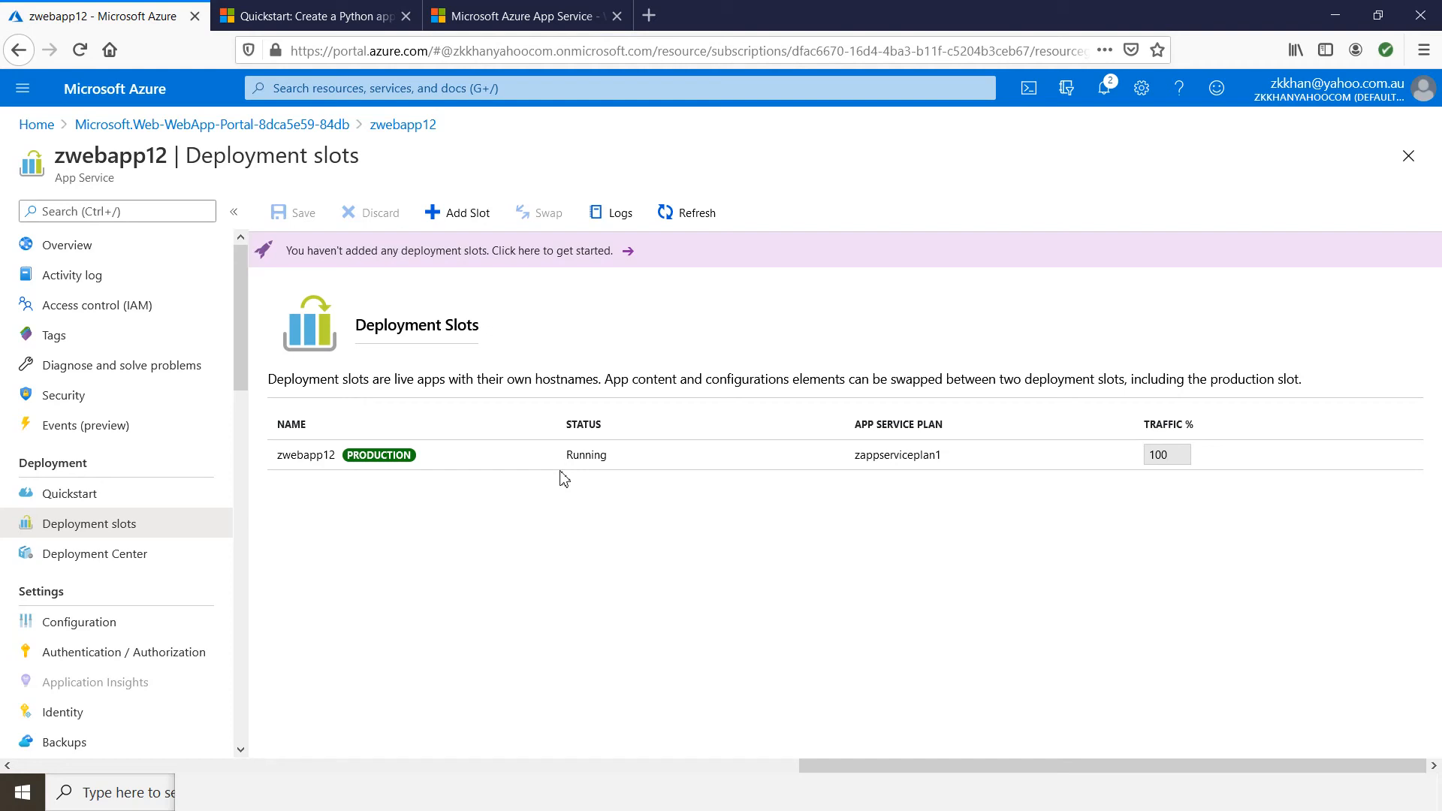
# Step: Open zwebapp12's Deployment Center and inspect the Azure Repos continuous deployment wizard up to its Configure stage, returning to source control selection
pyautogui.click(91, 555)
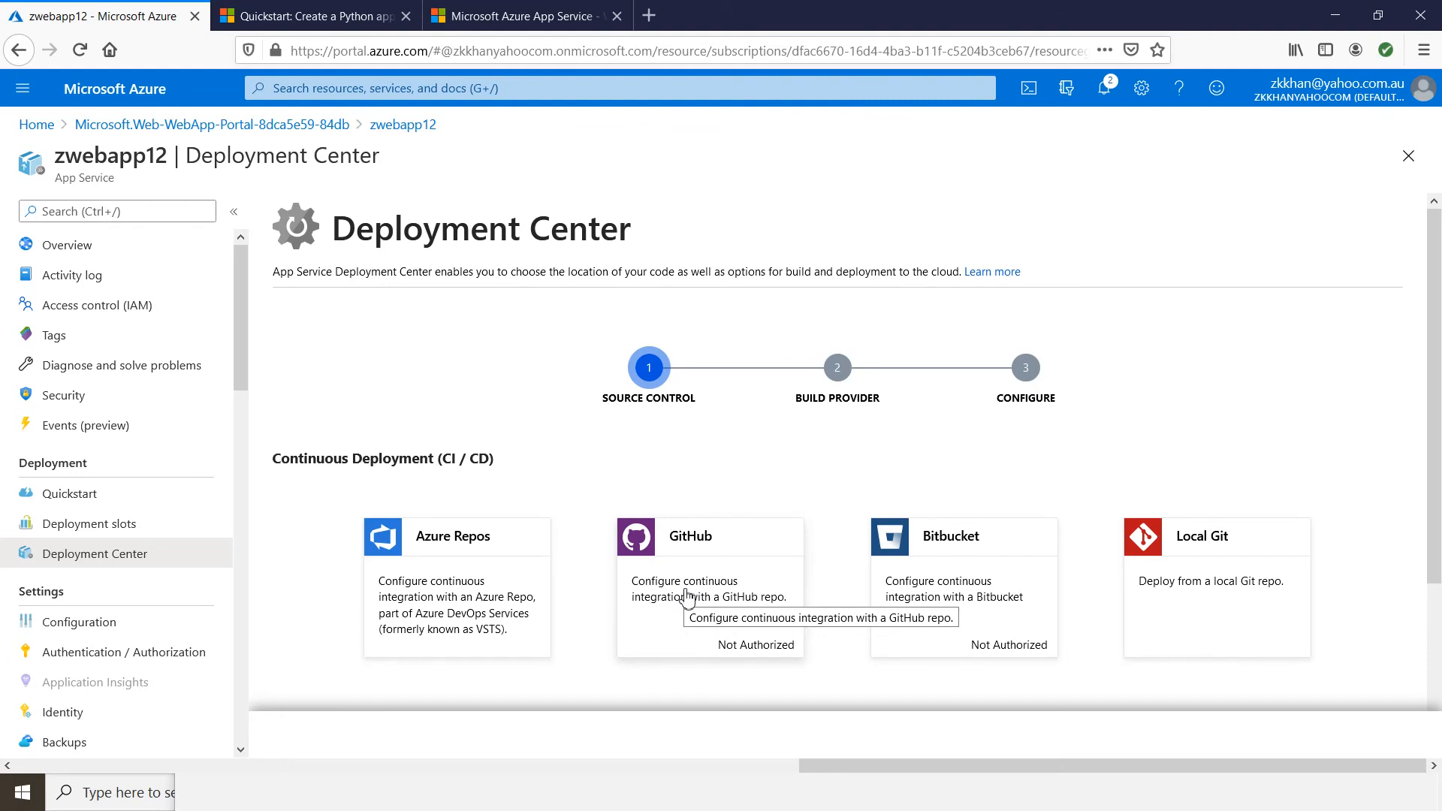
pyautogui.click(439, 613)
pyautogui.click(792, 735)
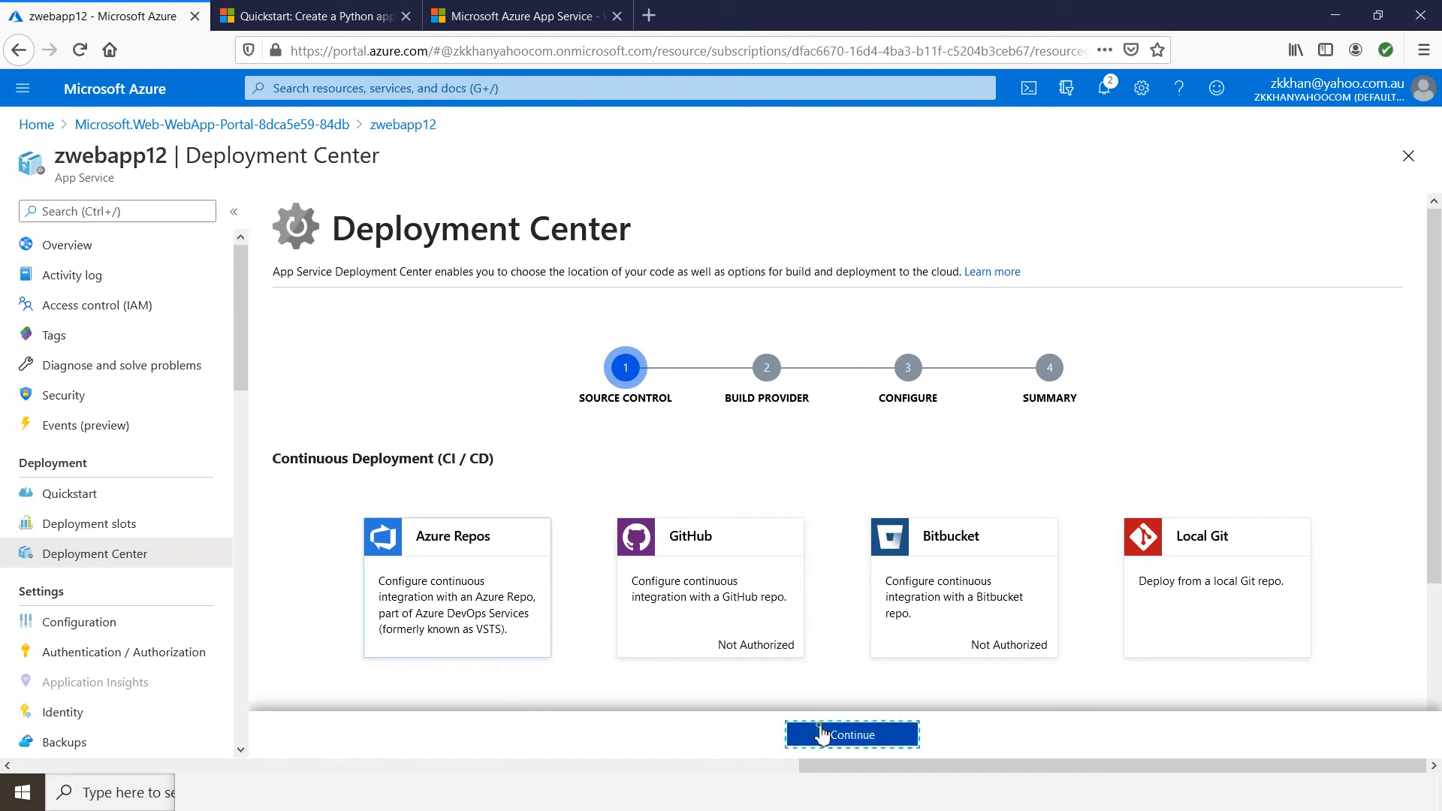
pyautogui.click(912, 735)
pyautogui.scroll(-3, 983, 569)
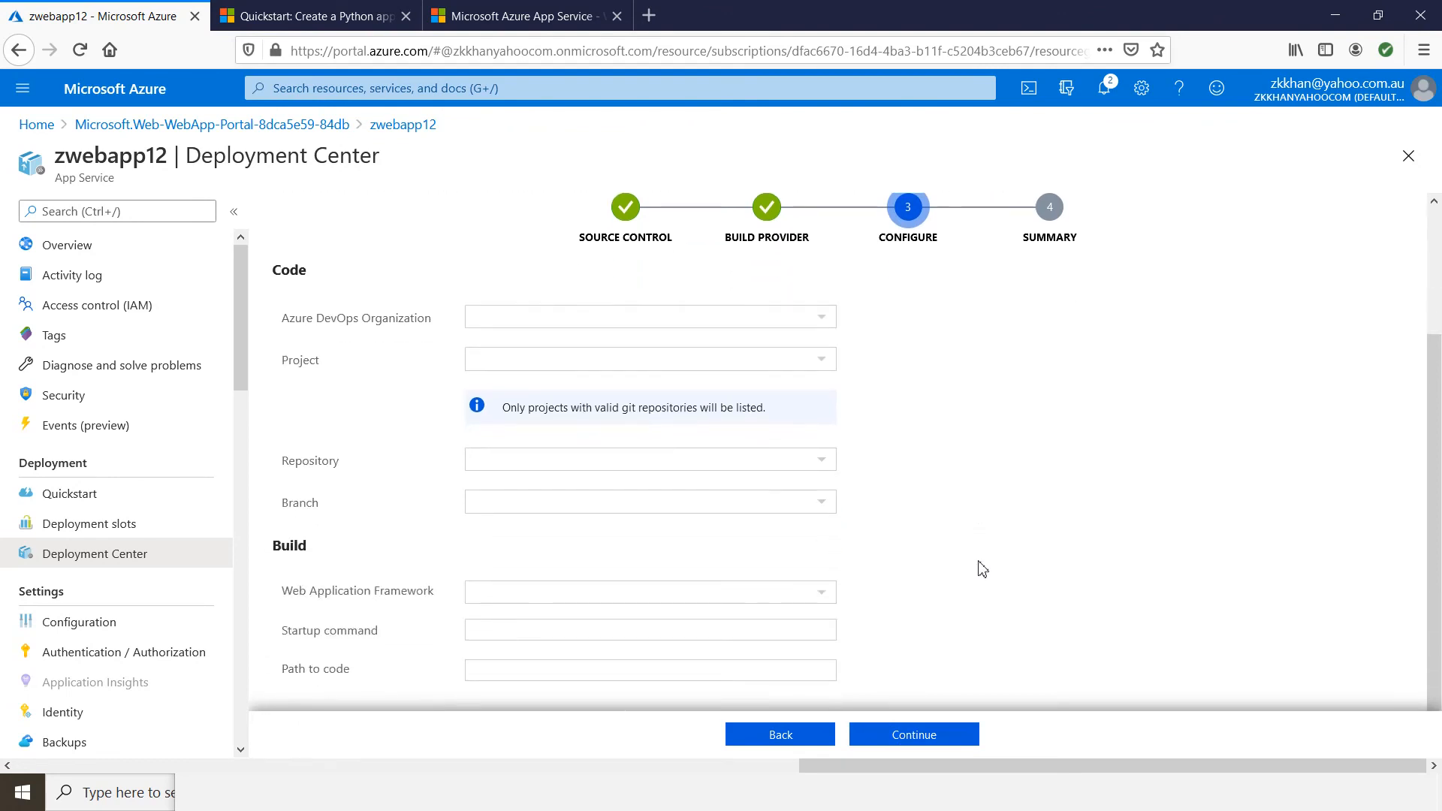
pyautogui.click(909, 735)
pyautogui.scroll(3, 958, 597)
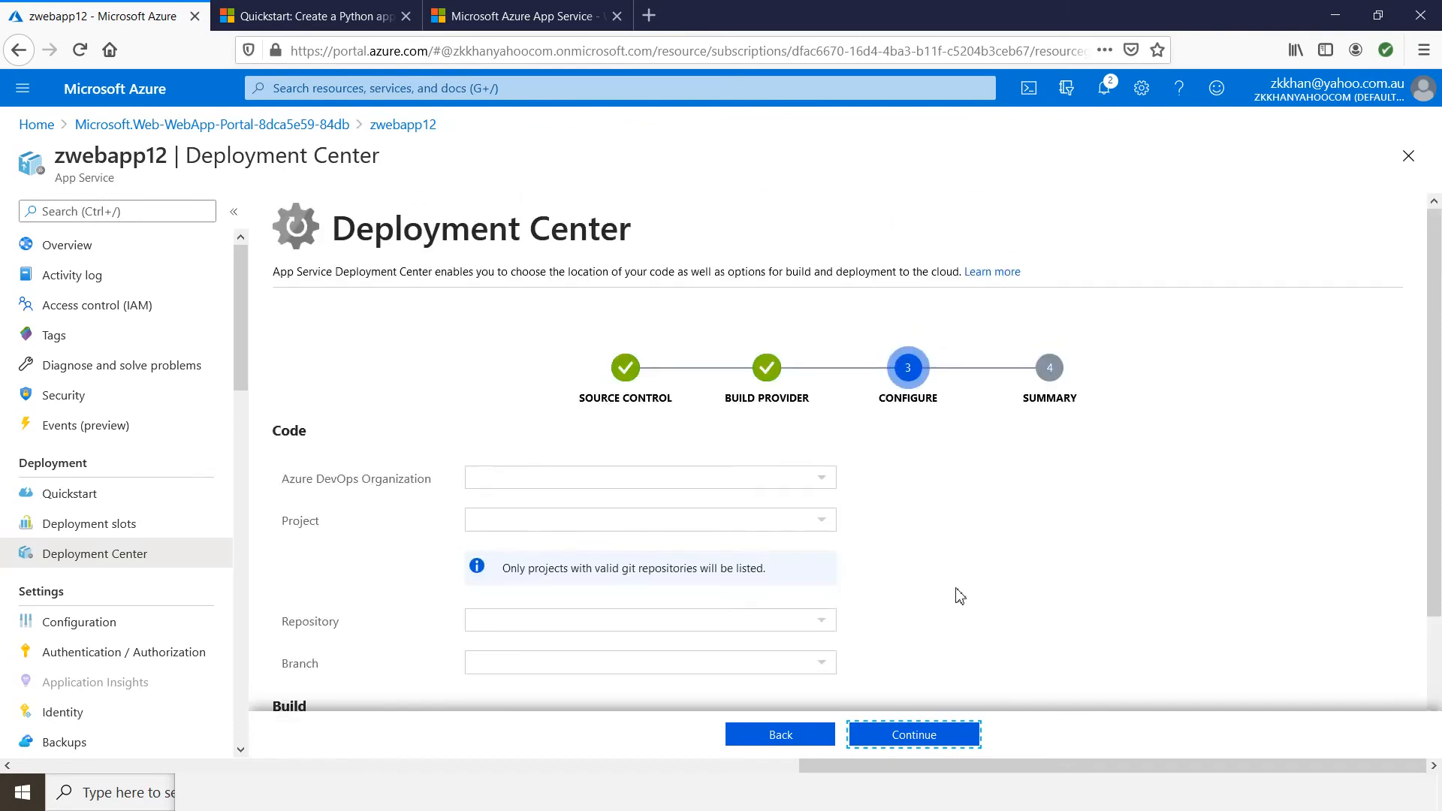
pyautogui.click(791, 736)
pyautogui.click(791, 736)
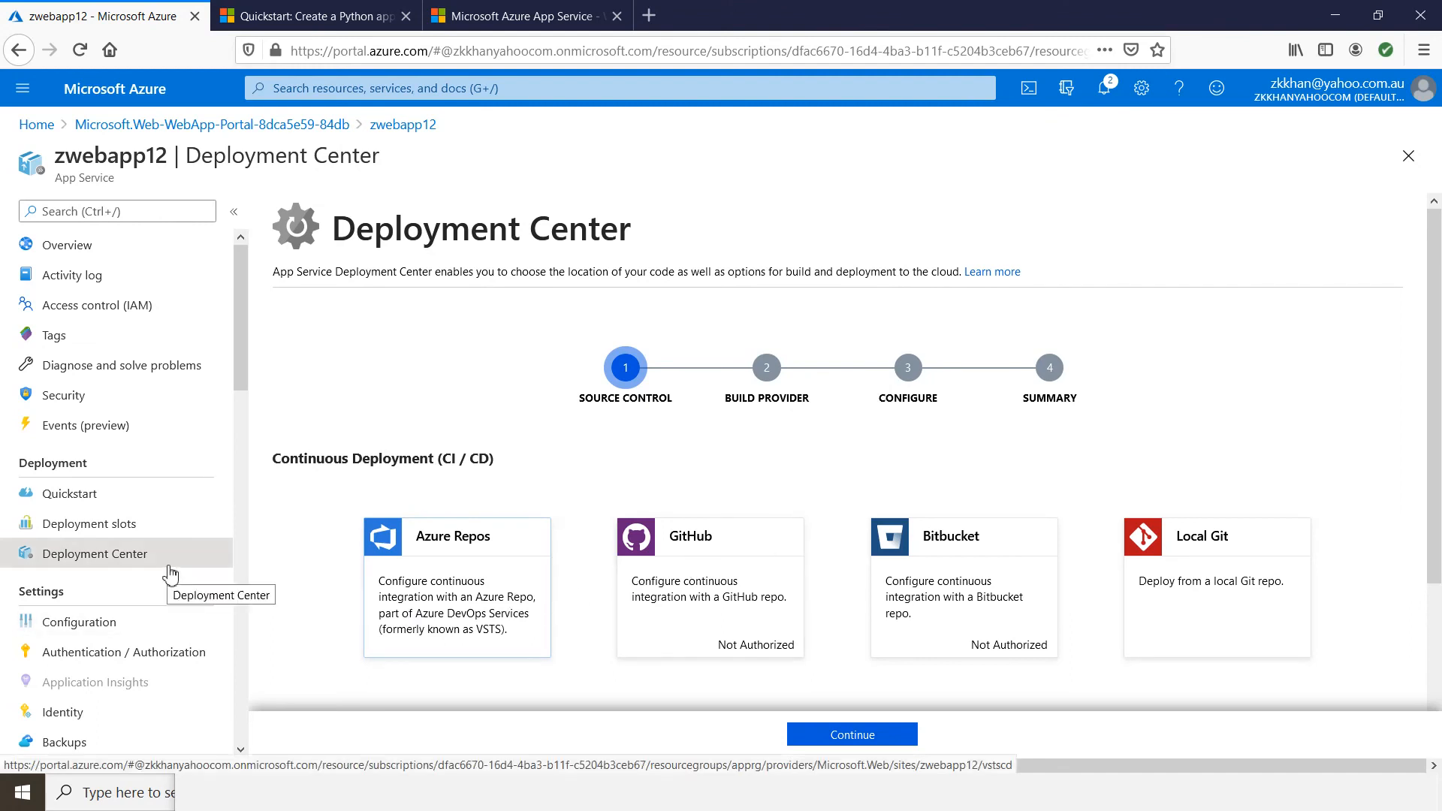
# Step: Open zwebapp12's backup configuration and bring up the storage account selection for its backup storage
pyautogui.scroll(-1, 171, 574)
pyautogui.scroll(-2, 171, 574)
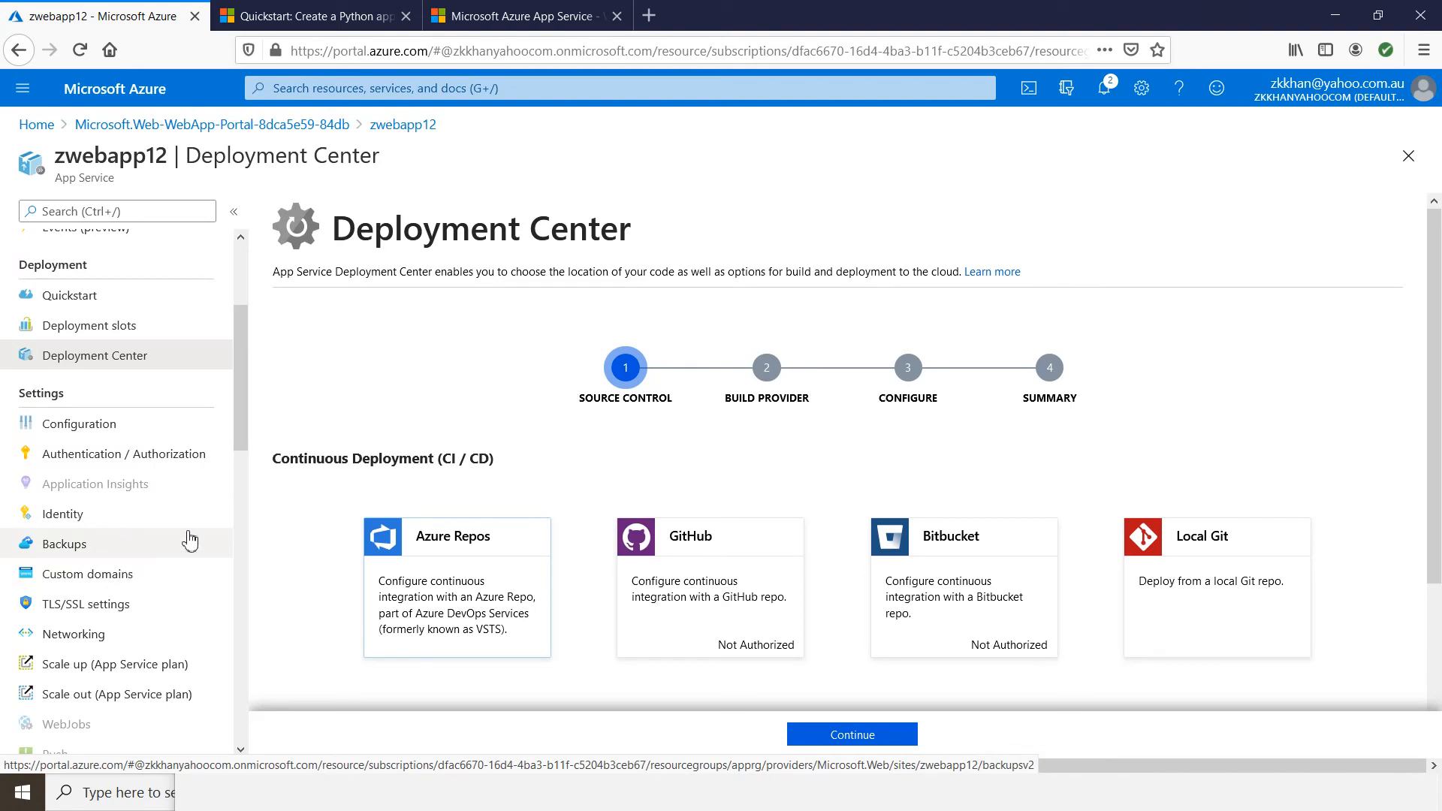
pyautogui.click(76, 556)
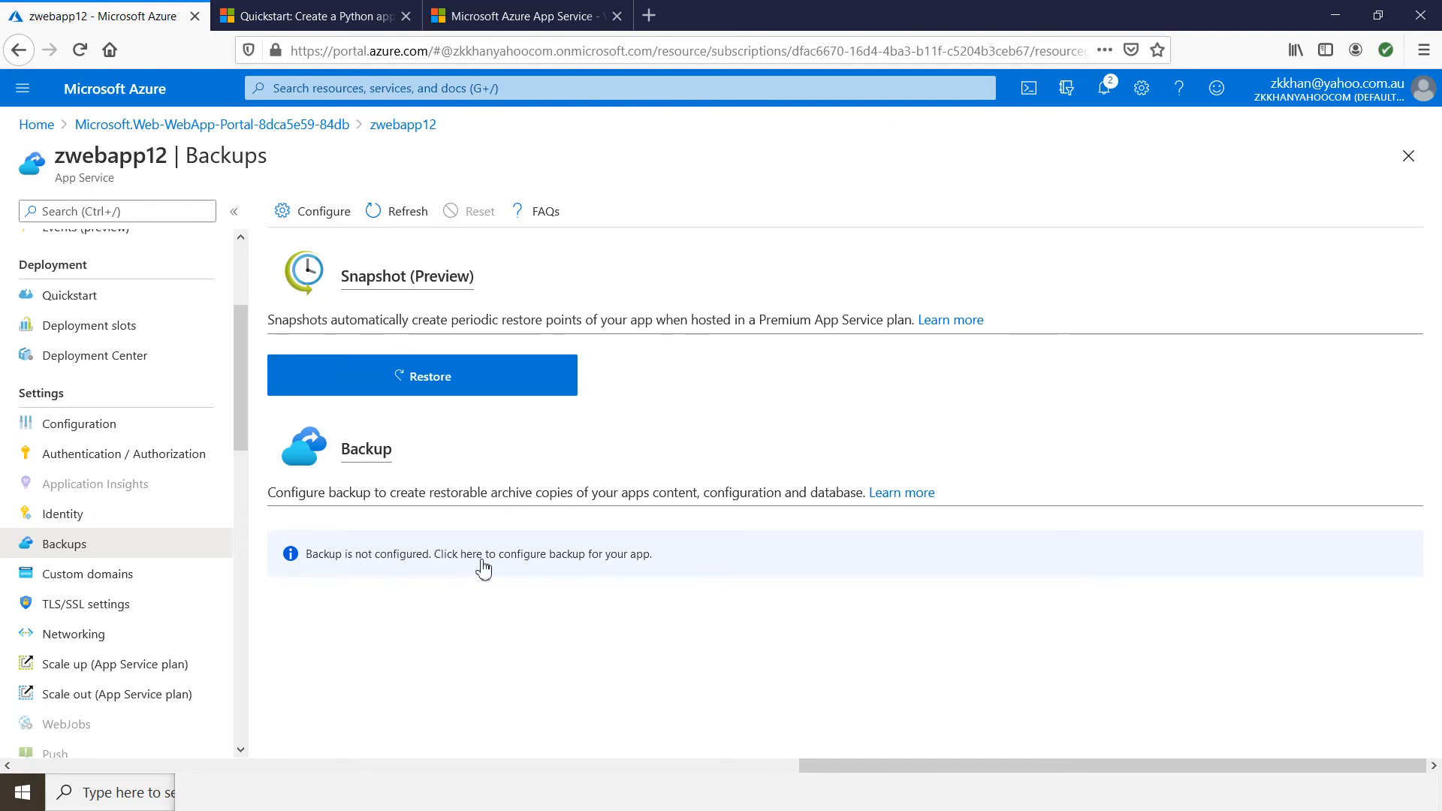
pyautogui.click(558, 559)
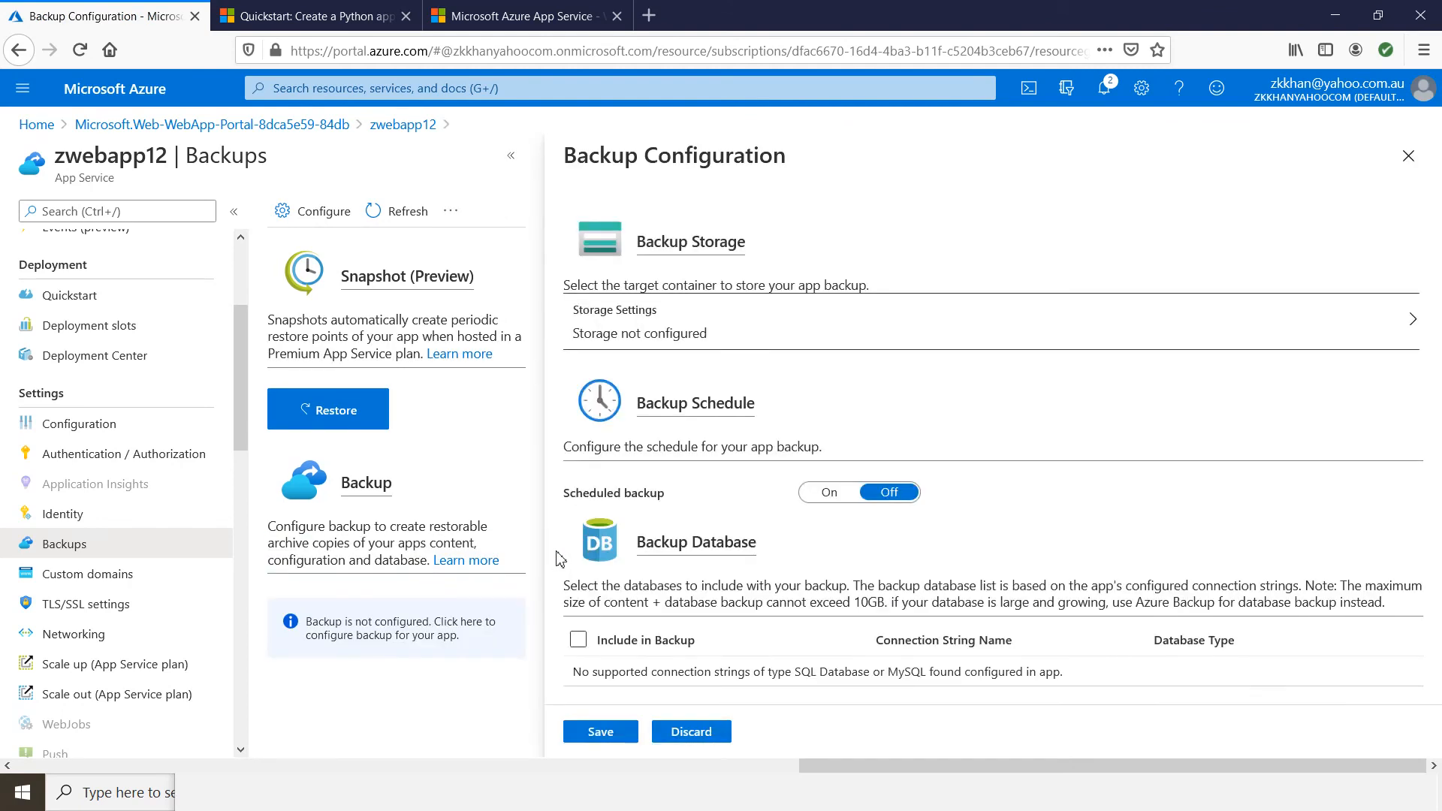
pyautogui.click(797, 330)
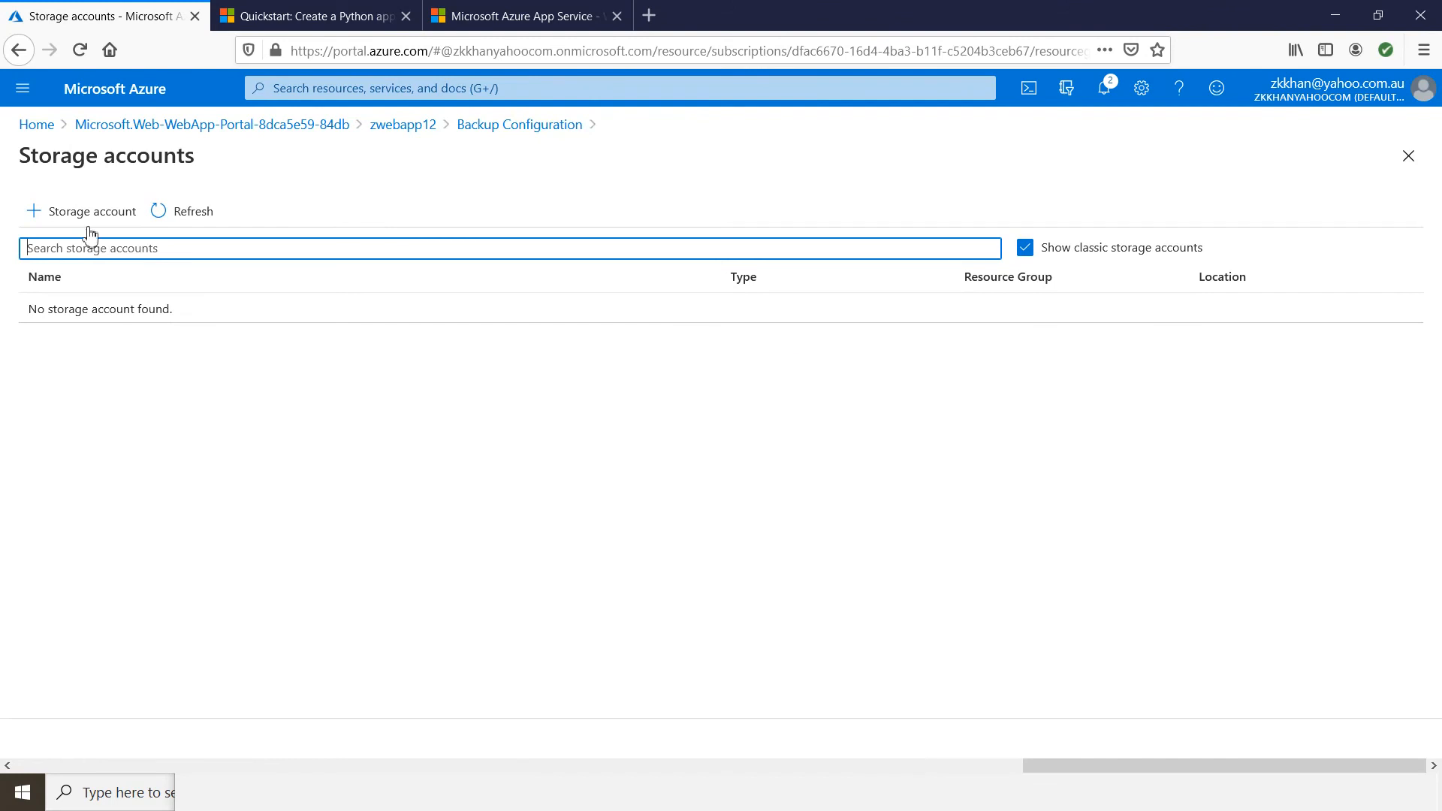
# Step: Create the storage account zstorage123z as general purpose v1 with Standard performance, locally-redundant storage and the East US location
pyautogui.click(85, 218)
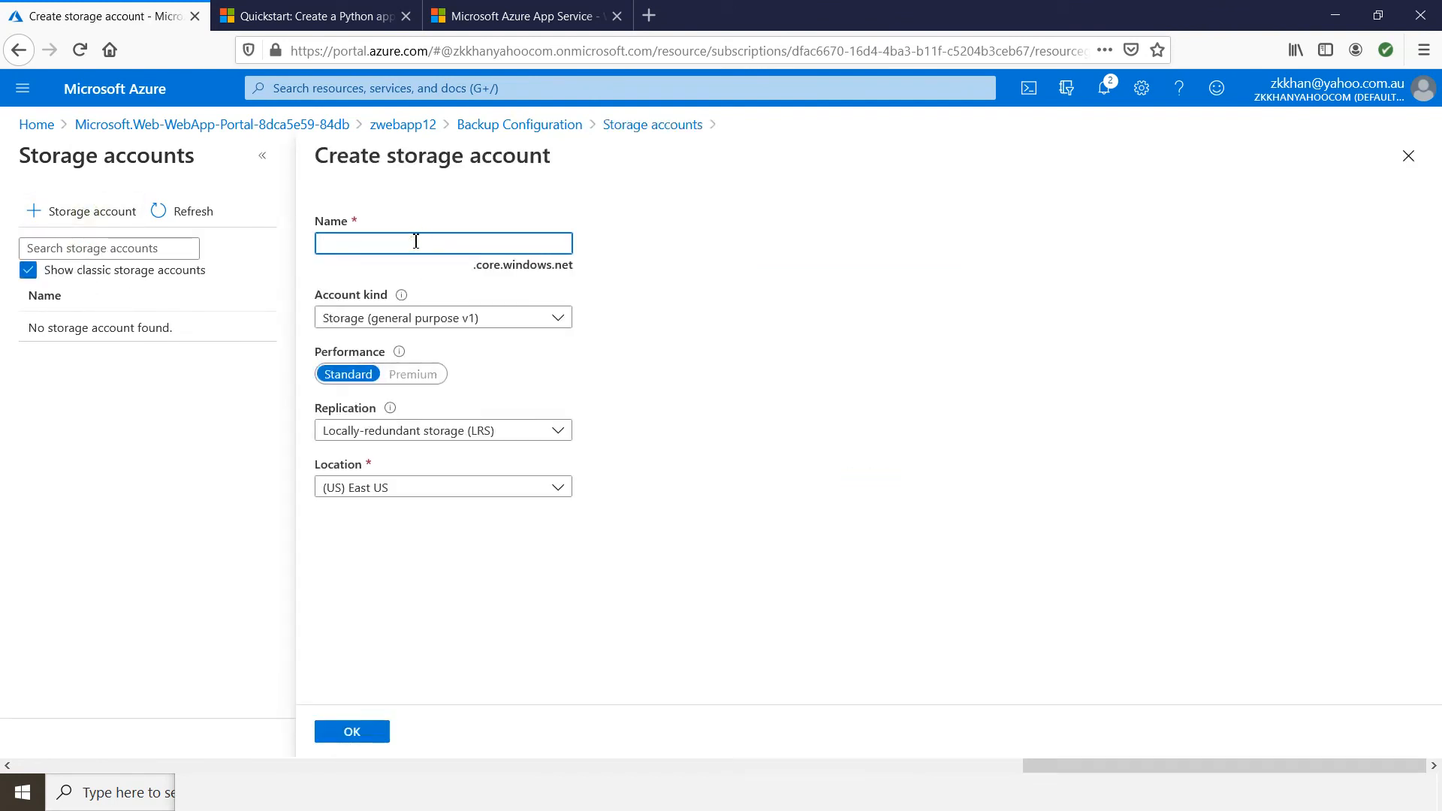
pyautogui.write('z')
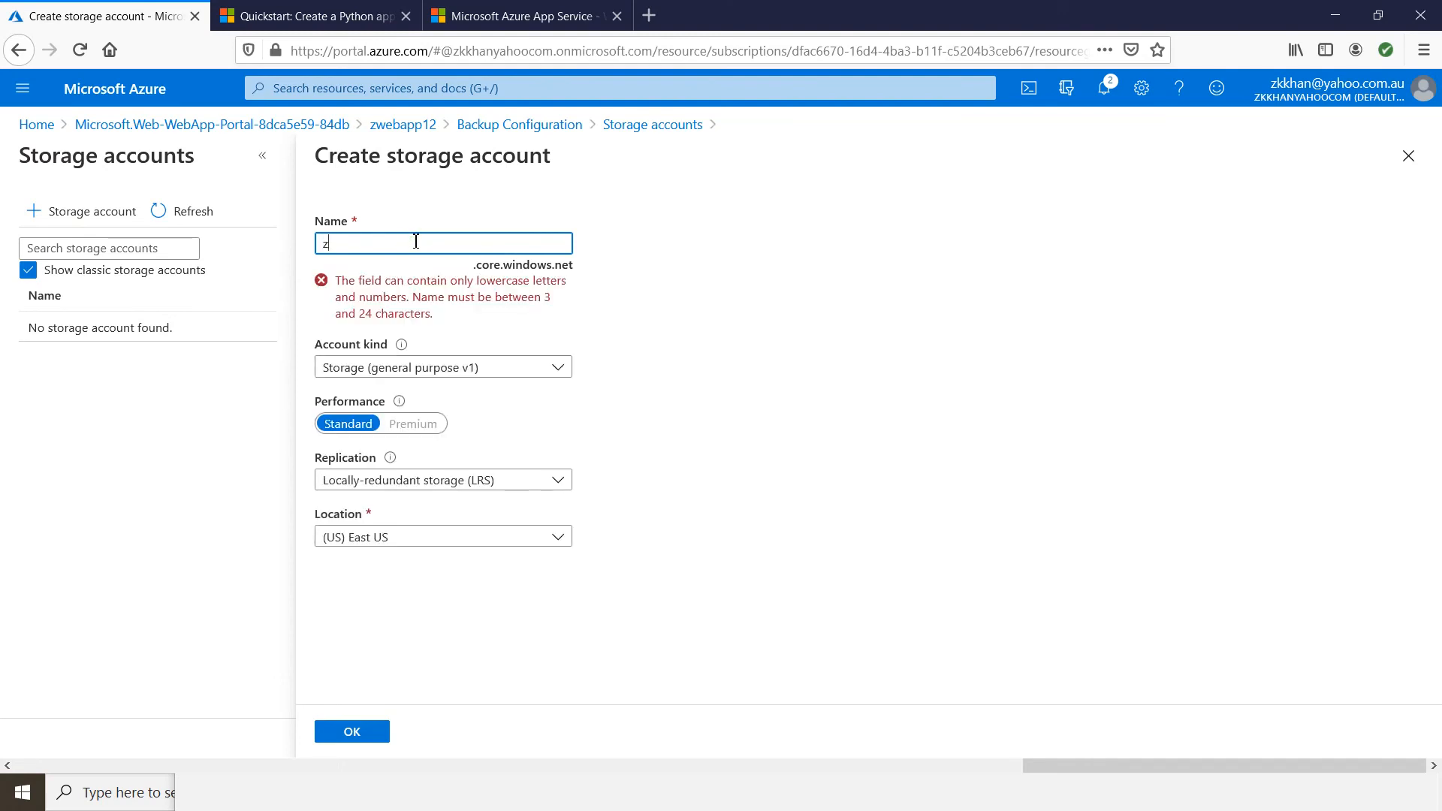
pyautogui.write('s')
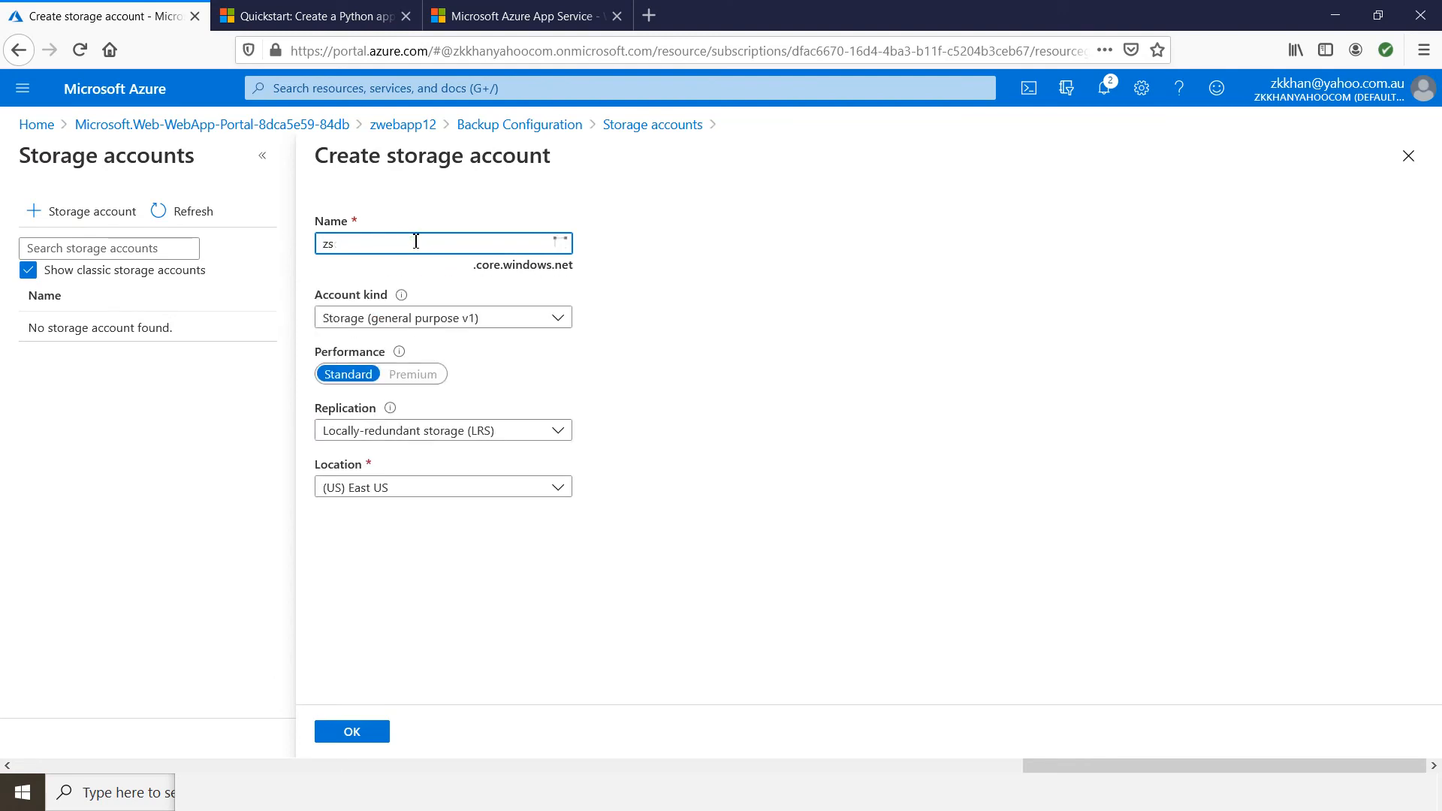
pyautogui.write('otorage123z')
pyautogui.click(364, 735)
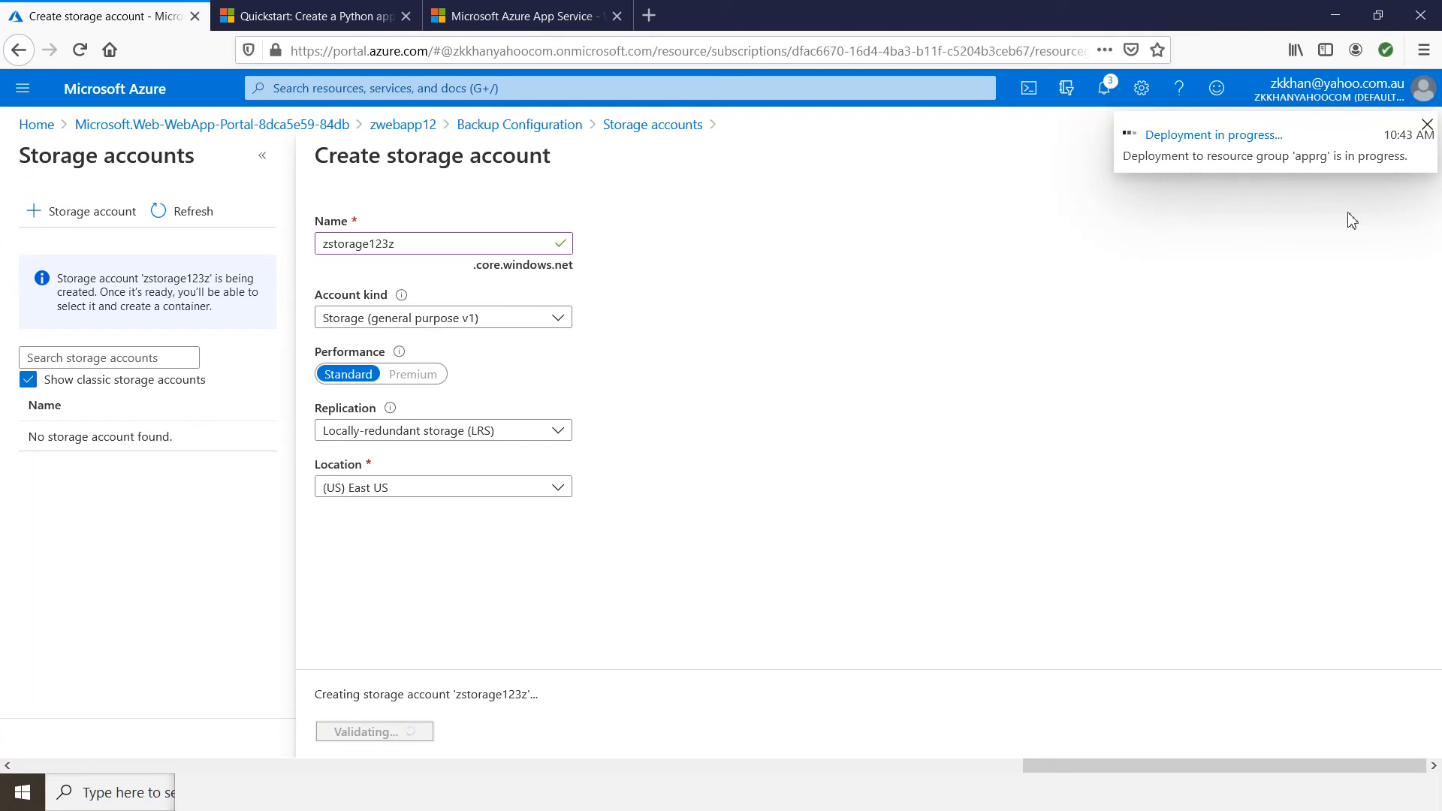
pyautogui.click(1427, 125)
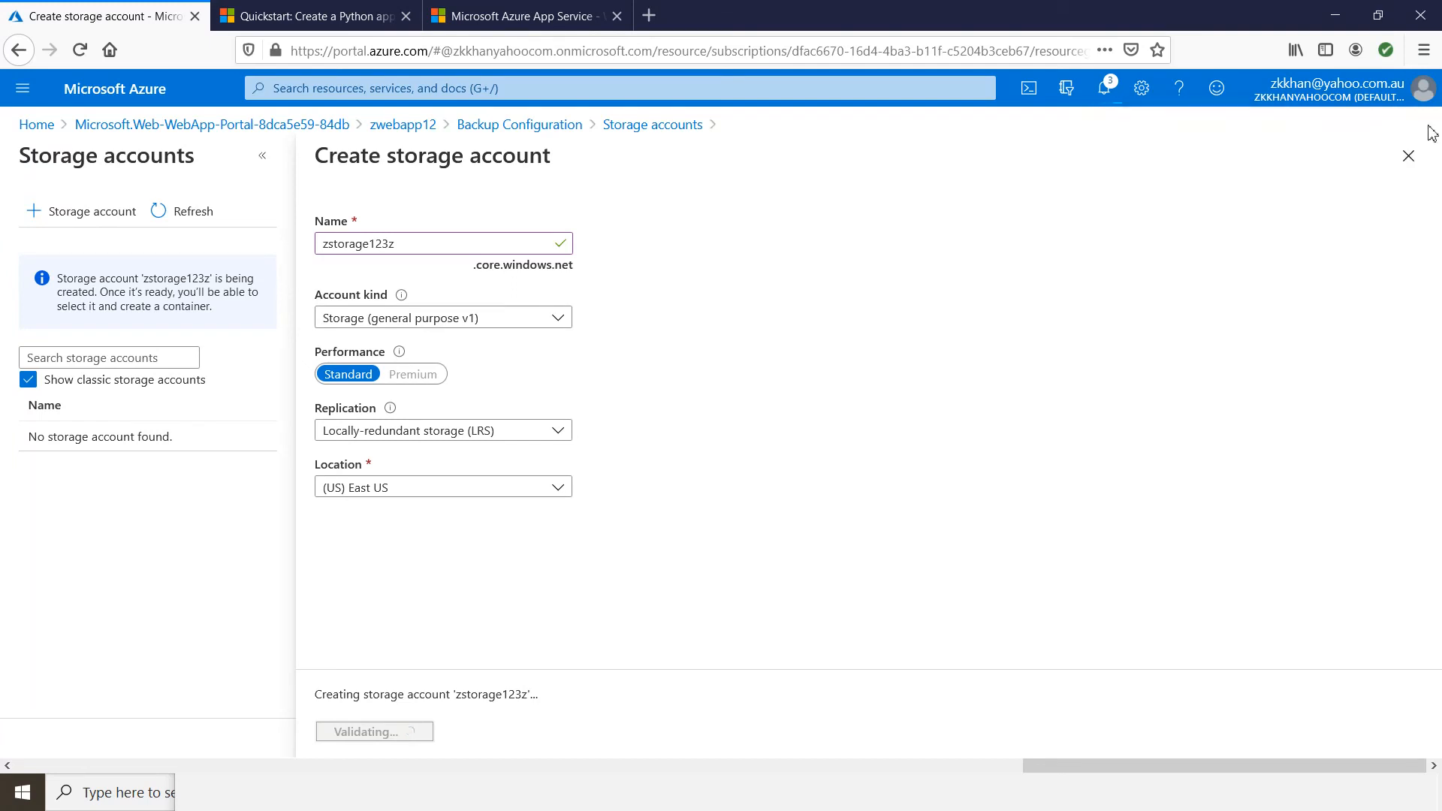
pyautogui.click(1410, 164)
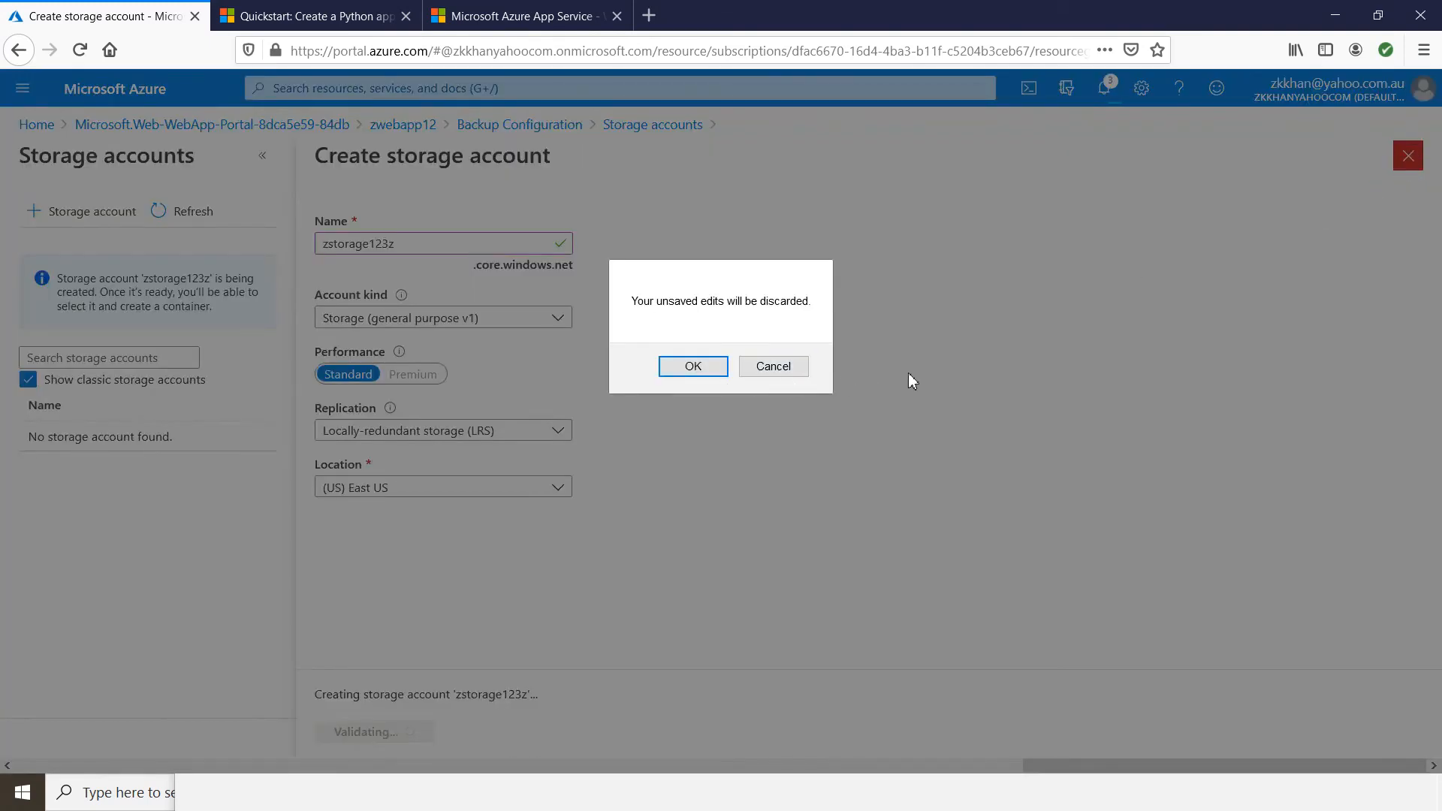
pyautogui.click(774, 367)
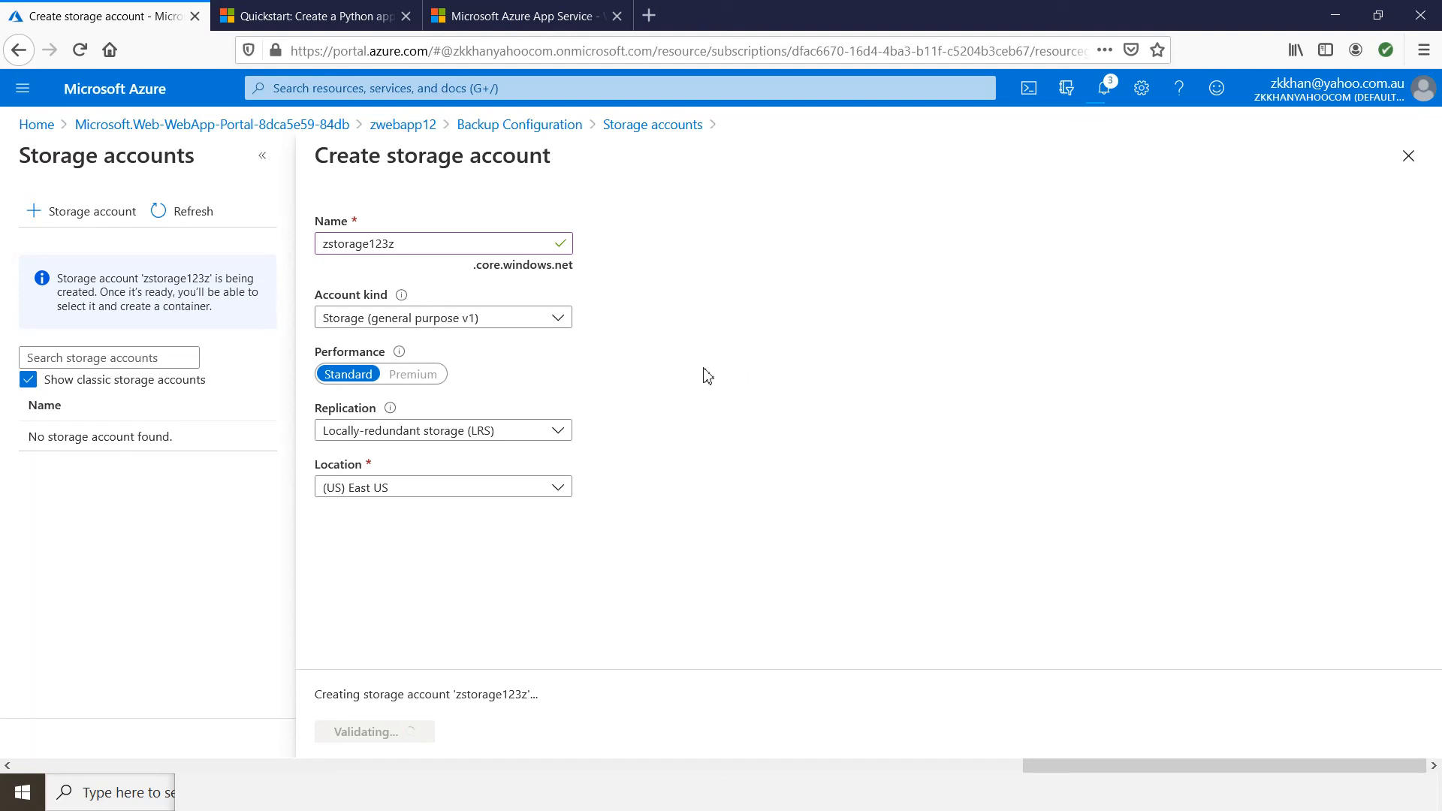
# Step: Review the Python quickstart article's environment setup section and copy the article's web address
pyautogui.click(304, 16)
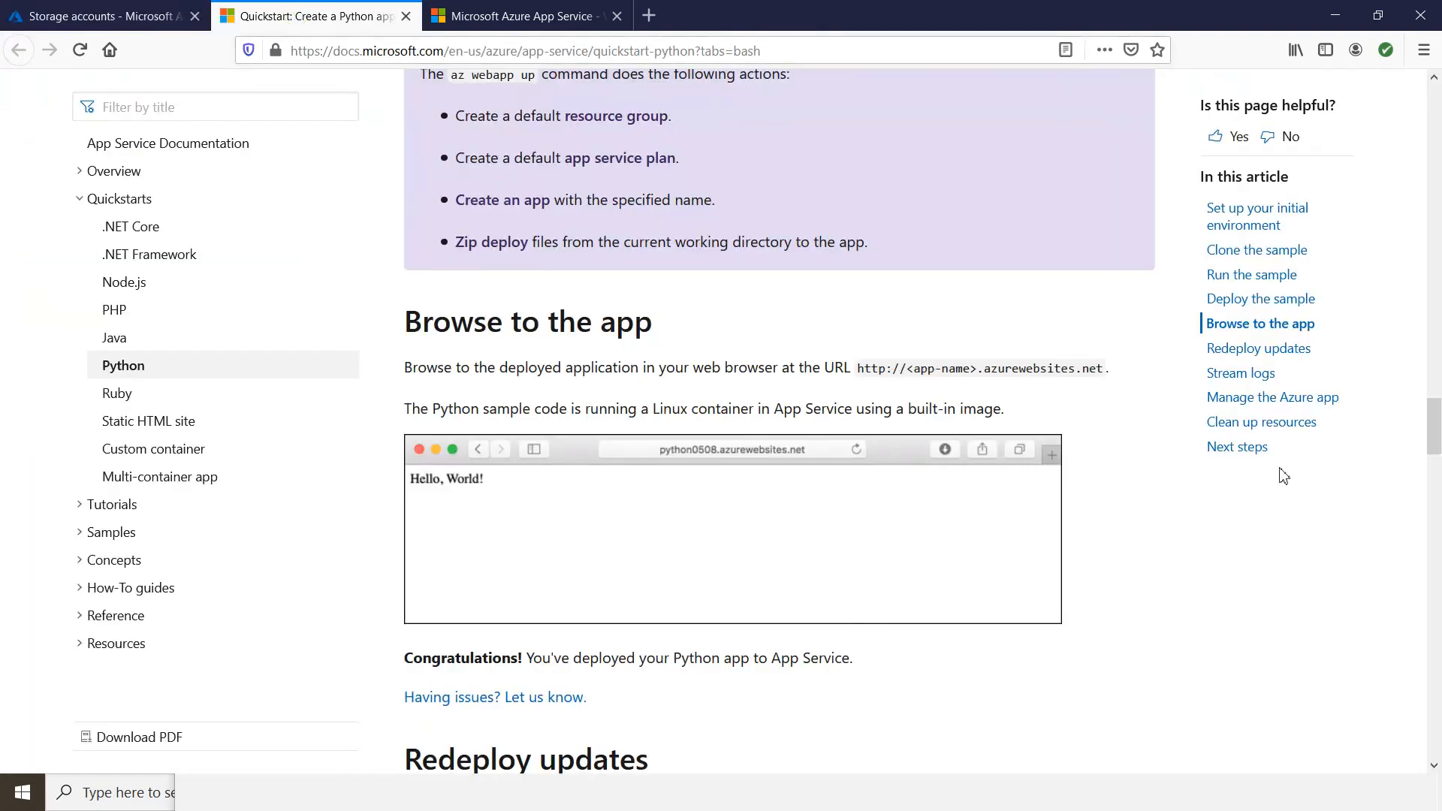
pyautogui.moveTo(1434, 423); pyautogui.dragTo(1431, 105)
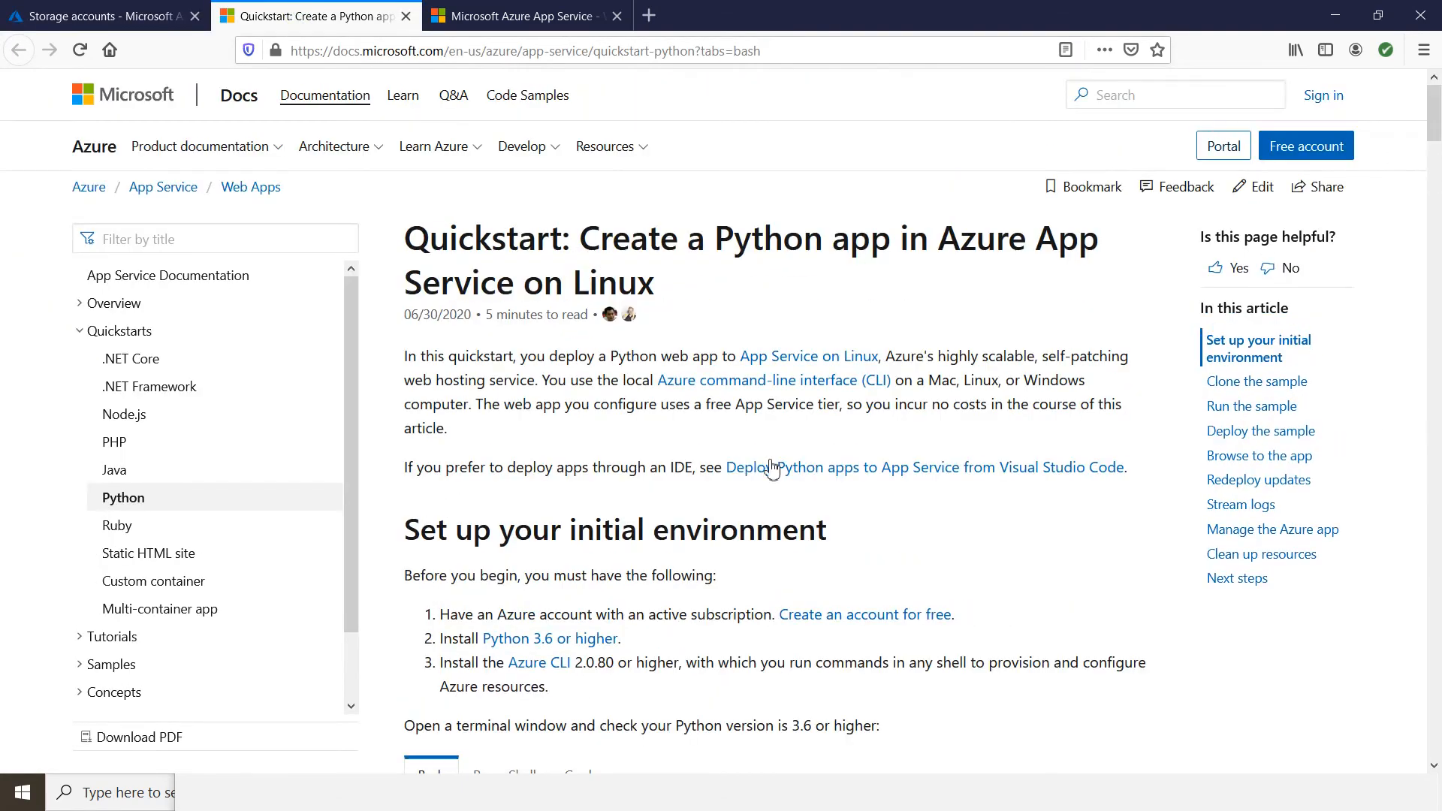
pyautogui.scroll(-3, 745, 485)
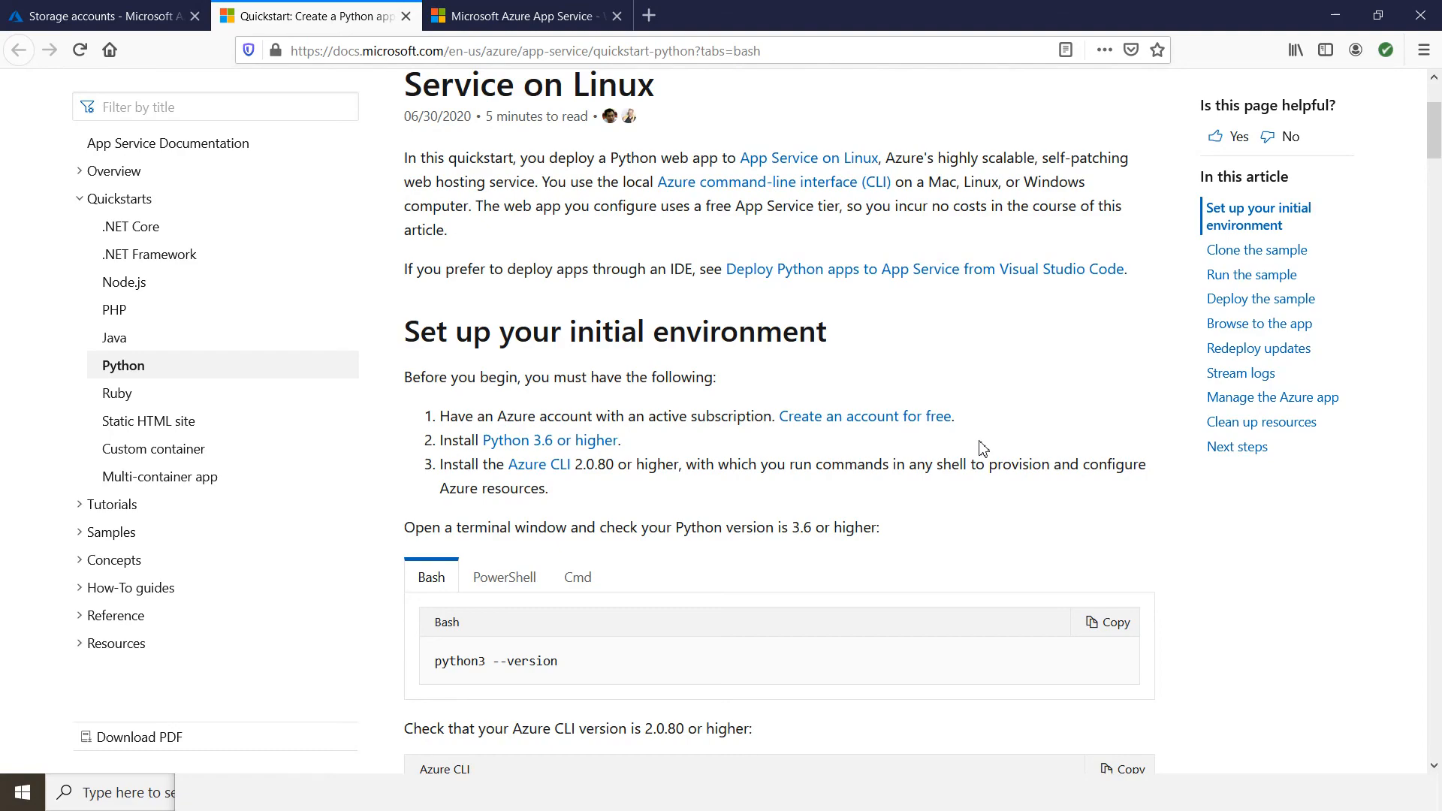
pyautogui.scroll(-5, 976, 448)
pyautogui.scroll(-7, 945, 447)
pyautogui.scroll(9, 901, 446)
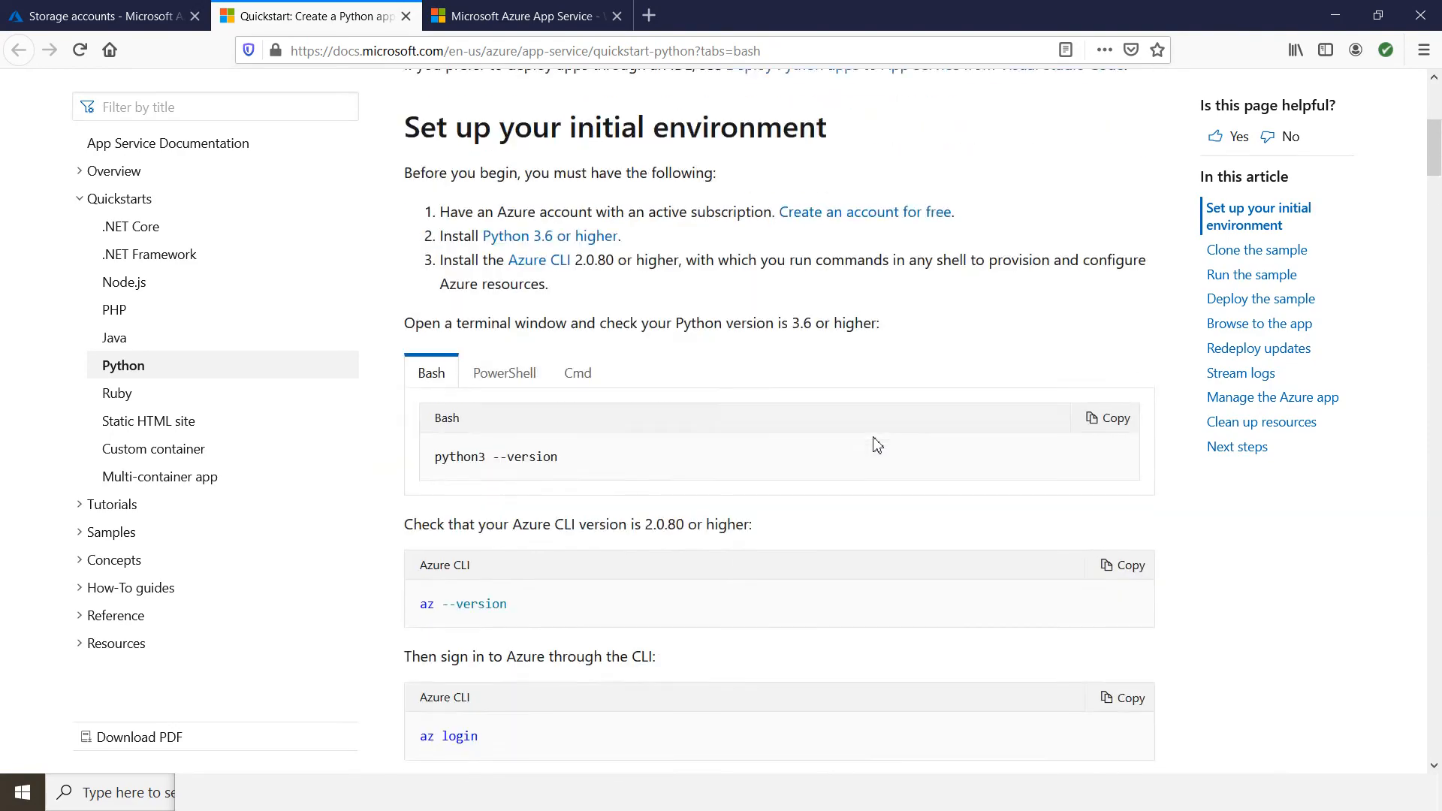
pyautogui.scroll(5, 877, 445)
pyautogui.click(654, 54)
pyautogui.hotkey('ctrl', 'c')
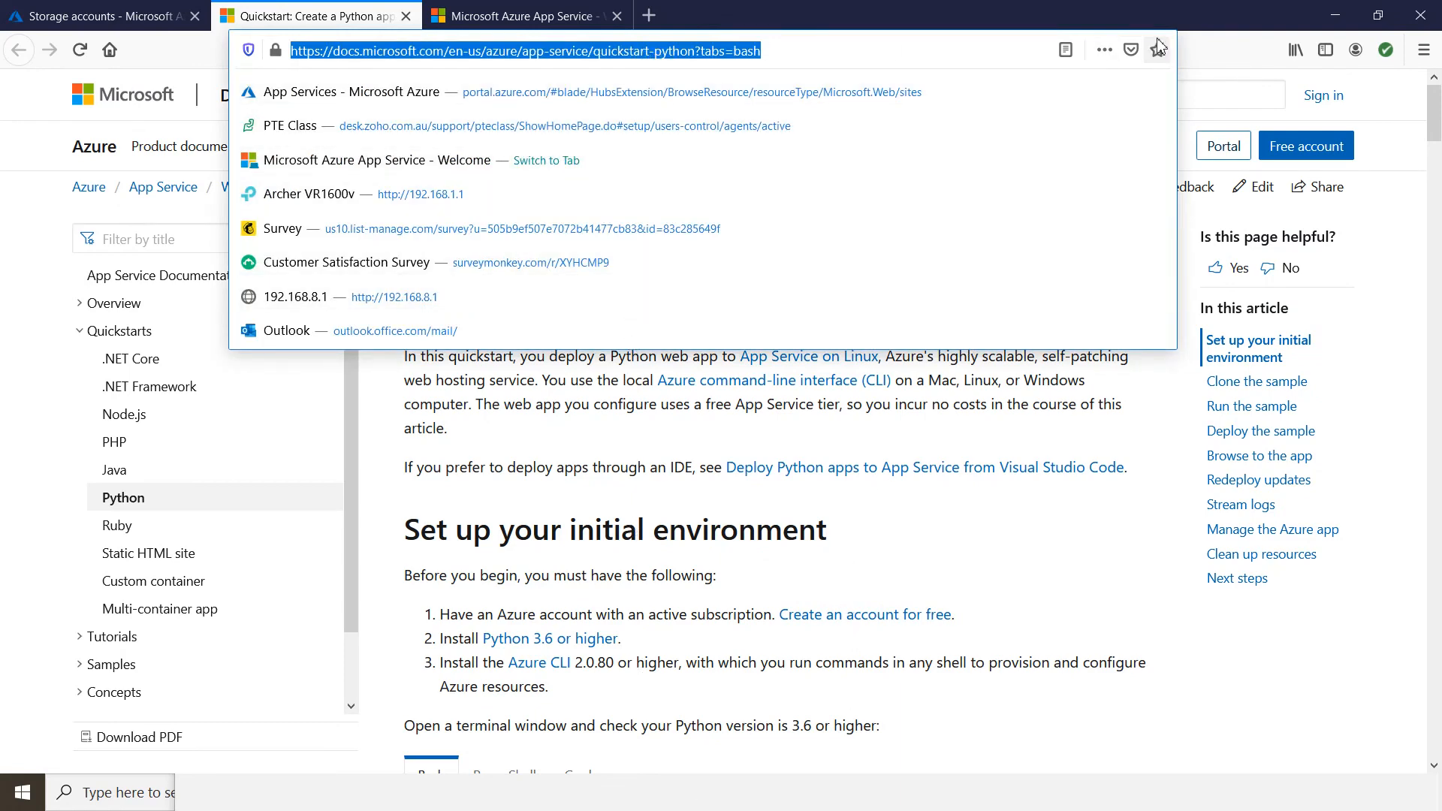
# Step: Switch to File Explorer and open Important Link.txt from Dropbox's Az 103 folder
pyautogui.click(1327, 27)
pyautogui.click(1326, 27)
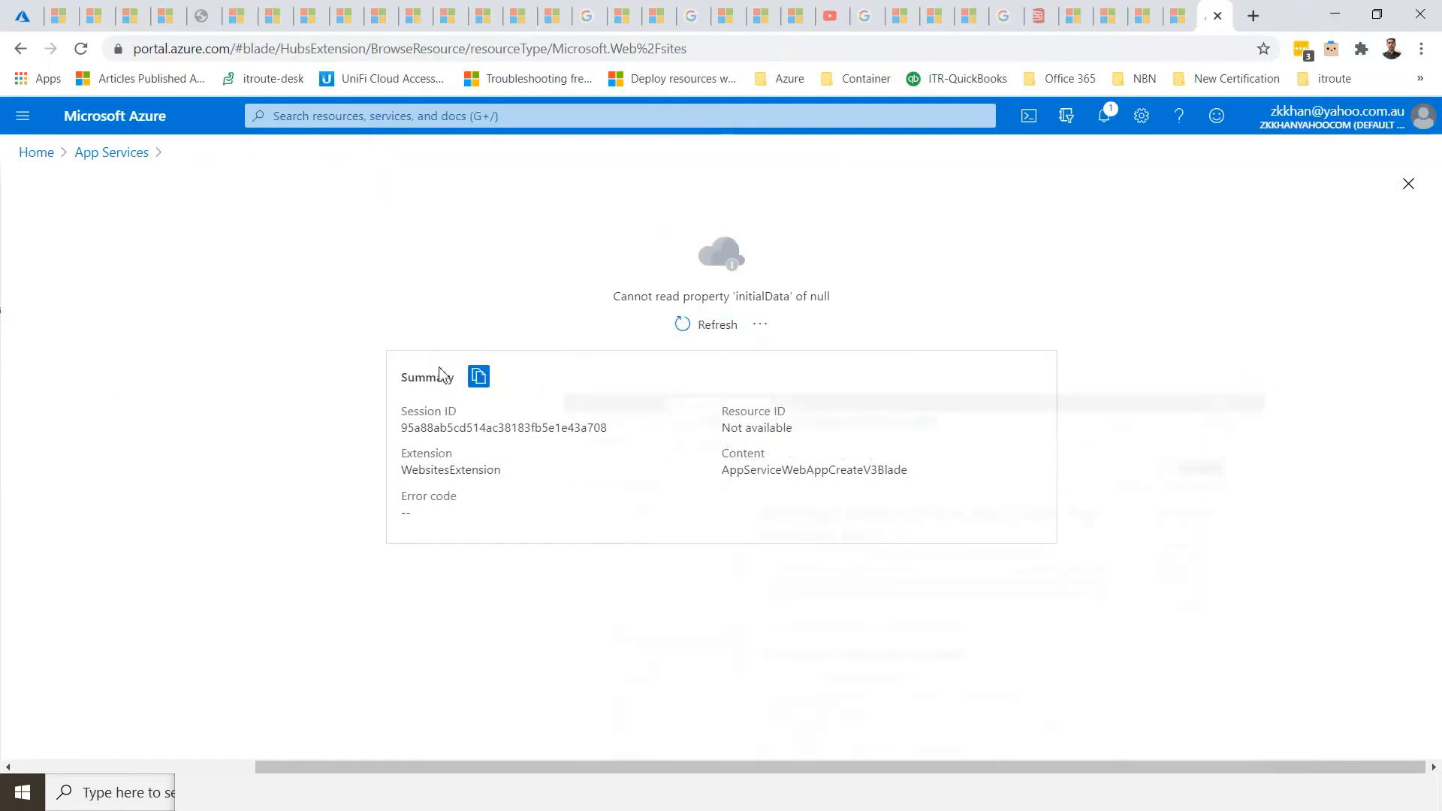
pyautogui.click(1335, 15)
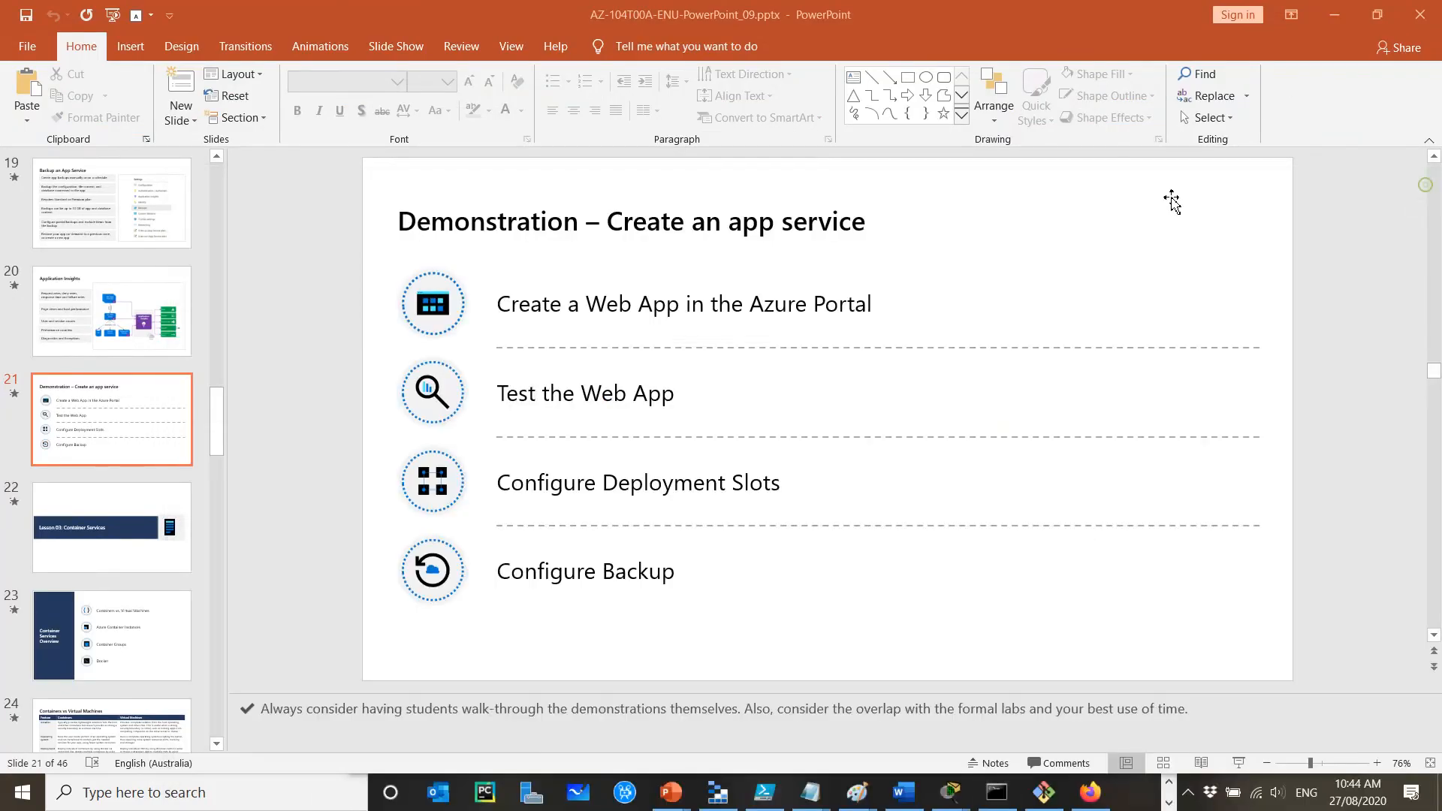
pyautogui.click(1429, 182)
pyautogui.click(1169, 782)
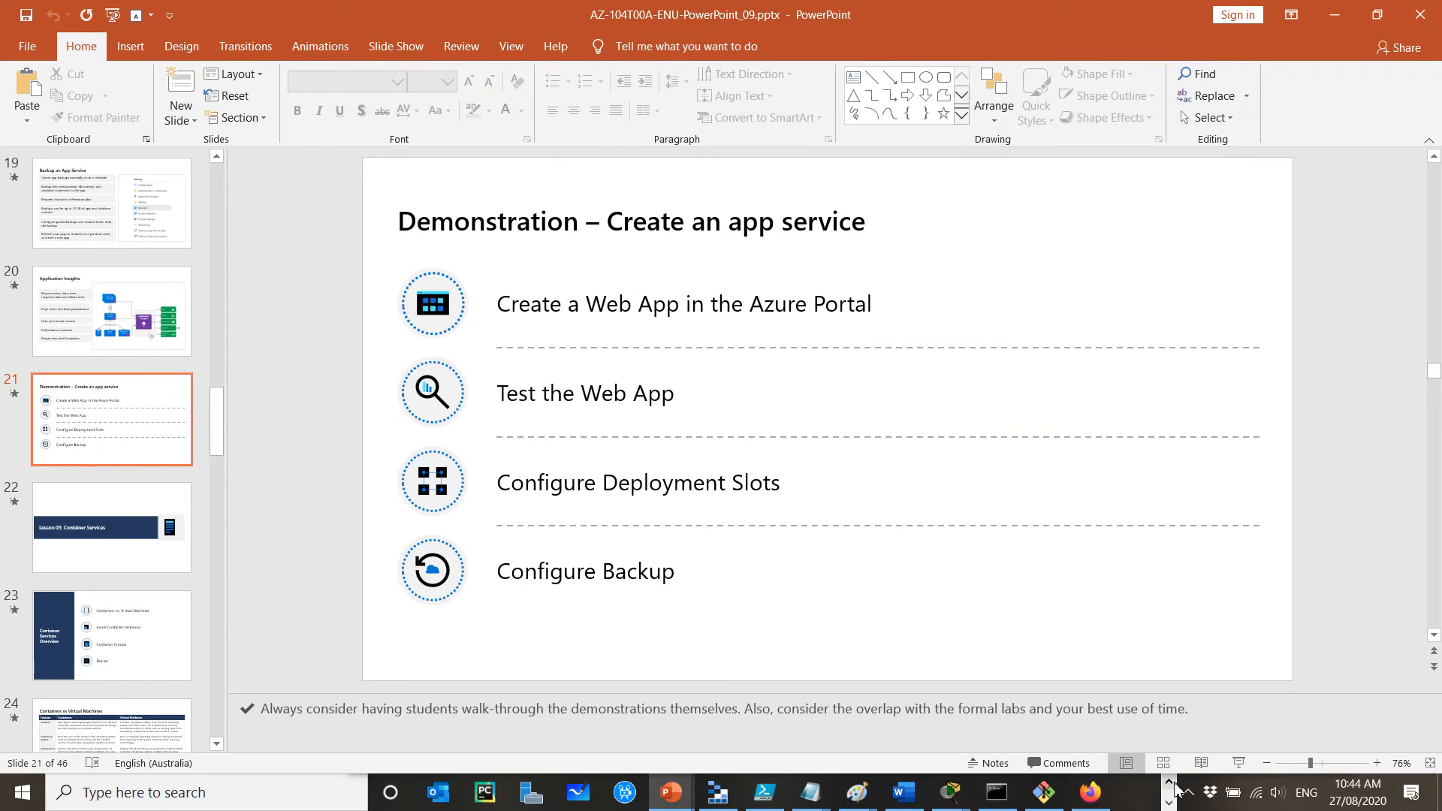
pyautogui.moveTo(429, 798)
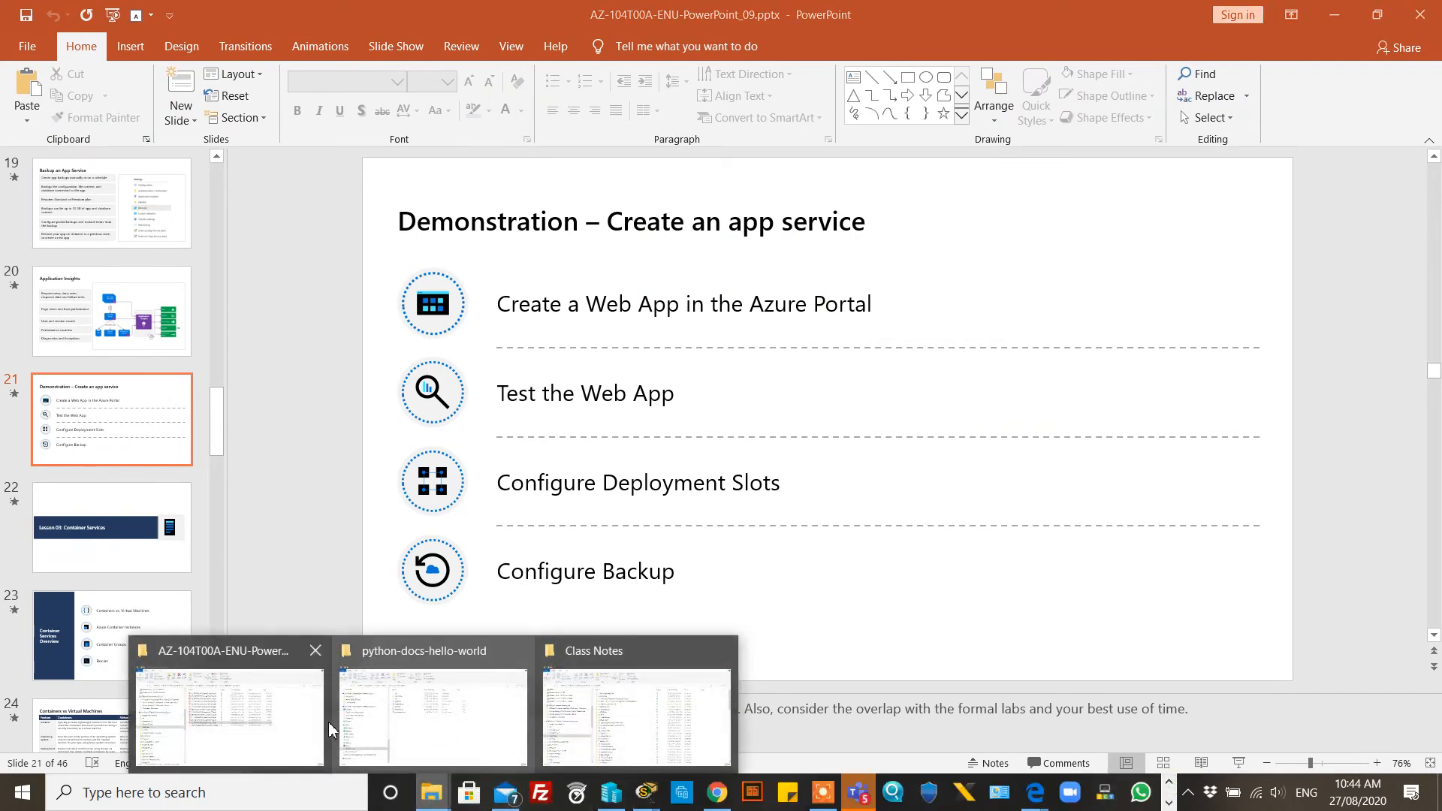
pyautogui.click(216, 730)
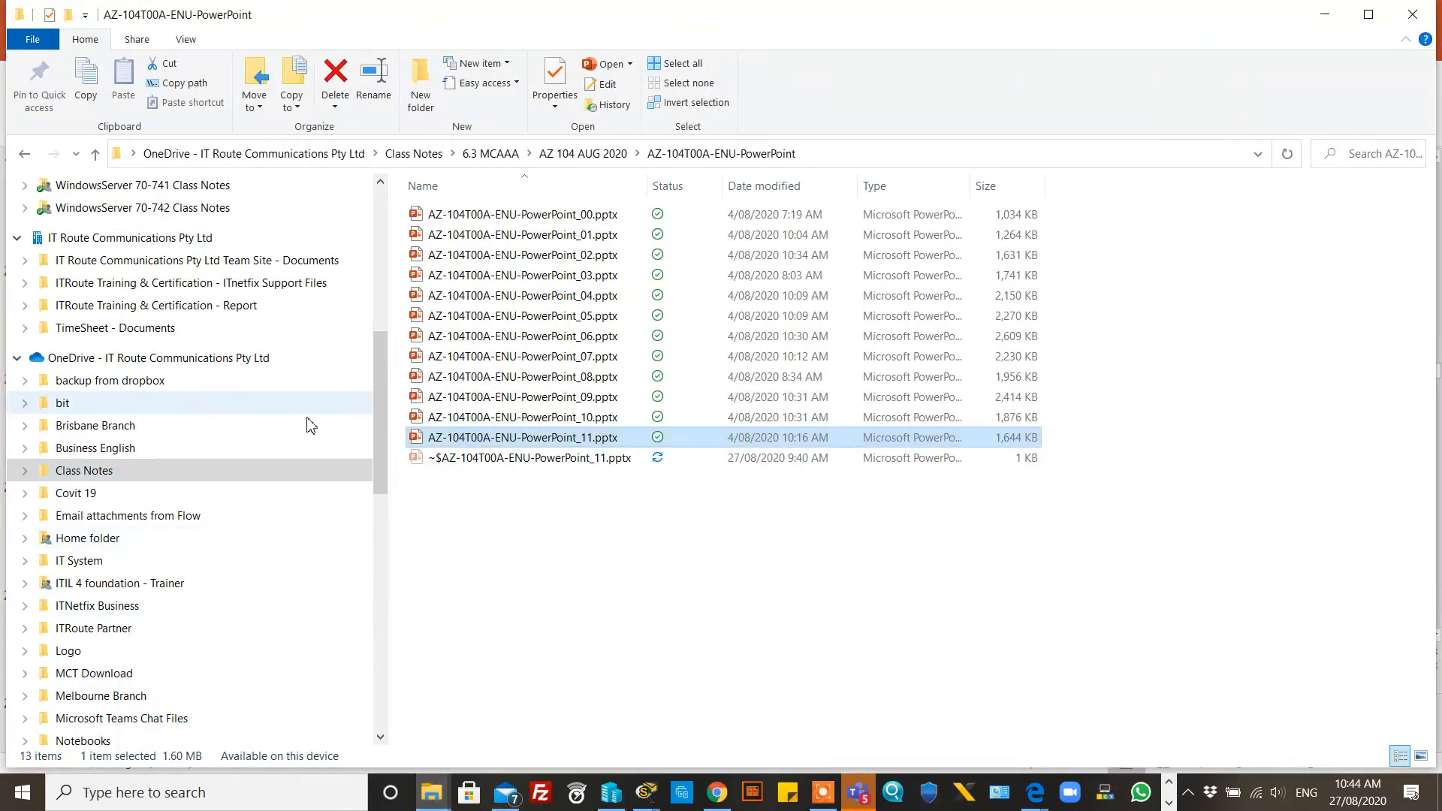
pyautogui.moveTo(381, 414); pyautogui.dragTo(391, 247)
pyautogui.click(72, 275)
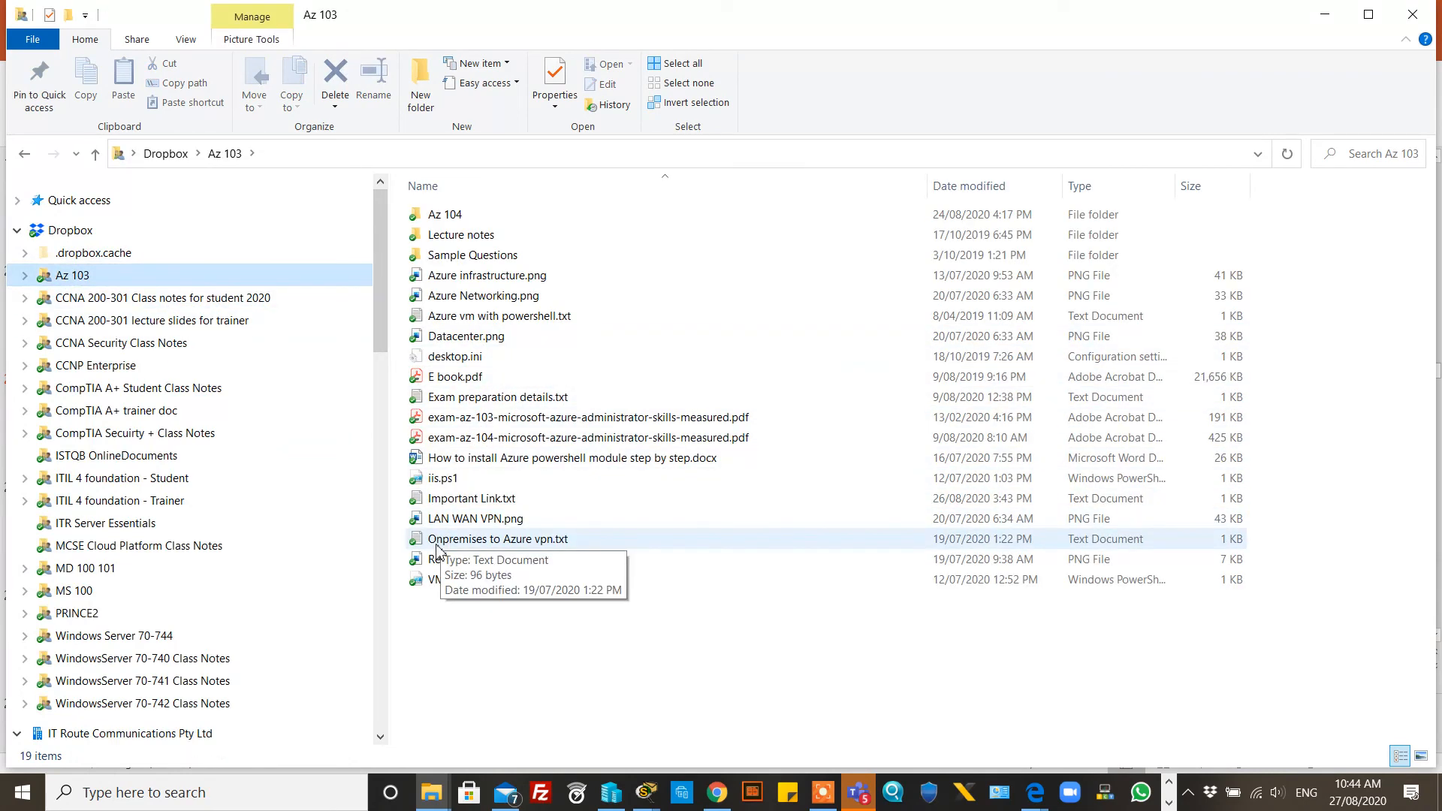
pyautogui.doubleClick(459, 501)
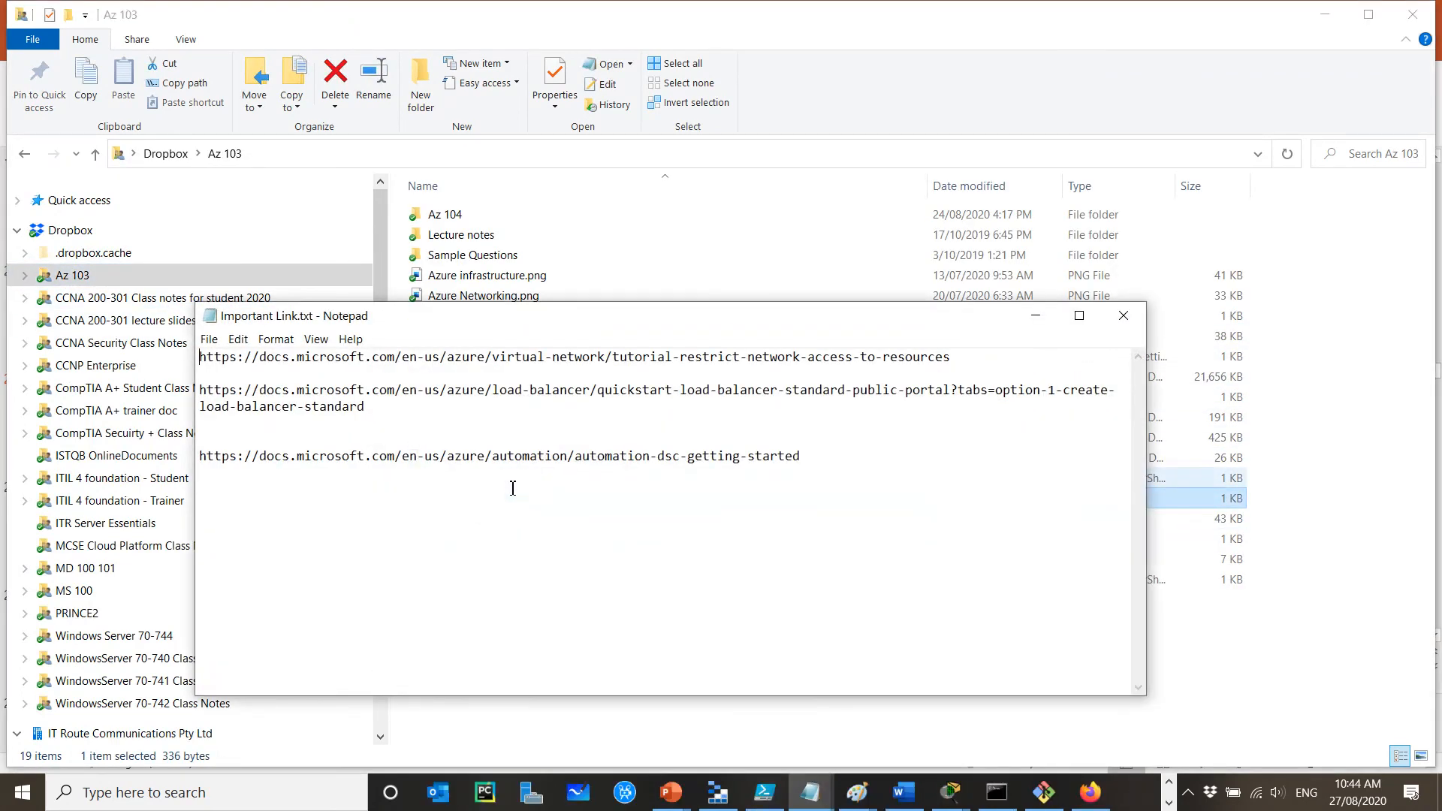
# Step: Add the heading "App service deployment:" with the copied quickstart link below the existing links, then save and close the file
pyautogui.click(853, 460)
pyautogui.press('Return')
pyautogui.press('Return')
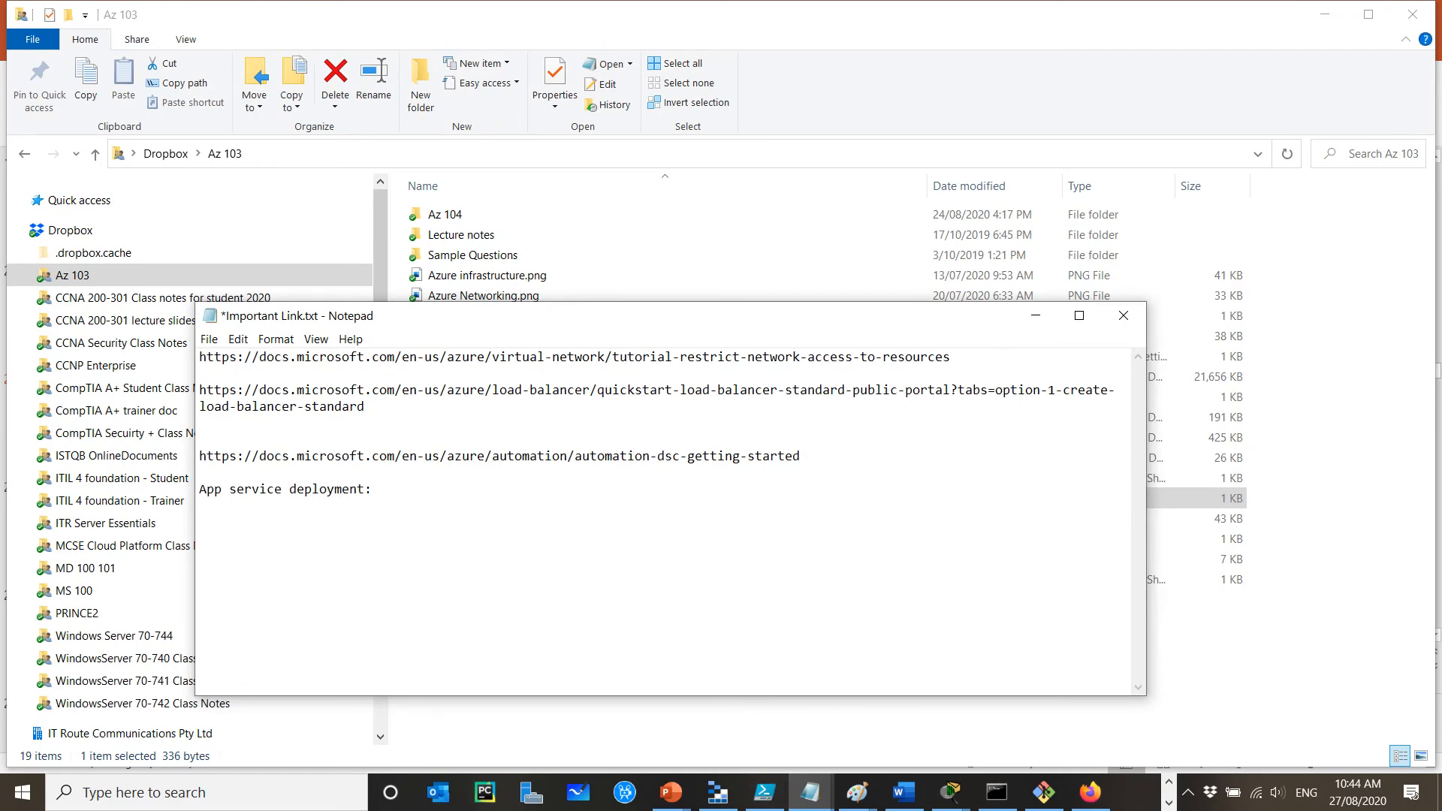
pyautogui.press('Return')
pyautogui.hotkey('ctrl', 'v')
pyautogui.hotkey('ctrl', 's')
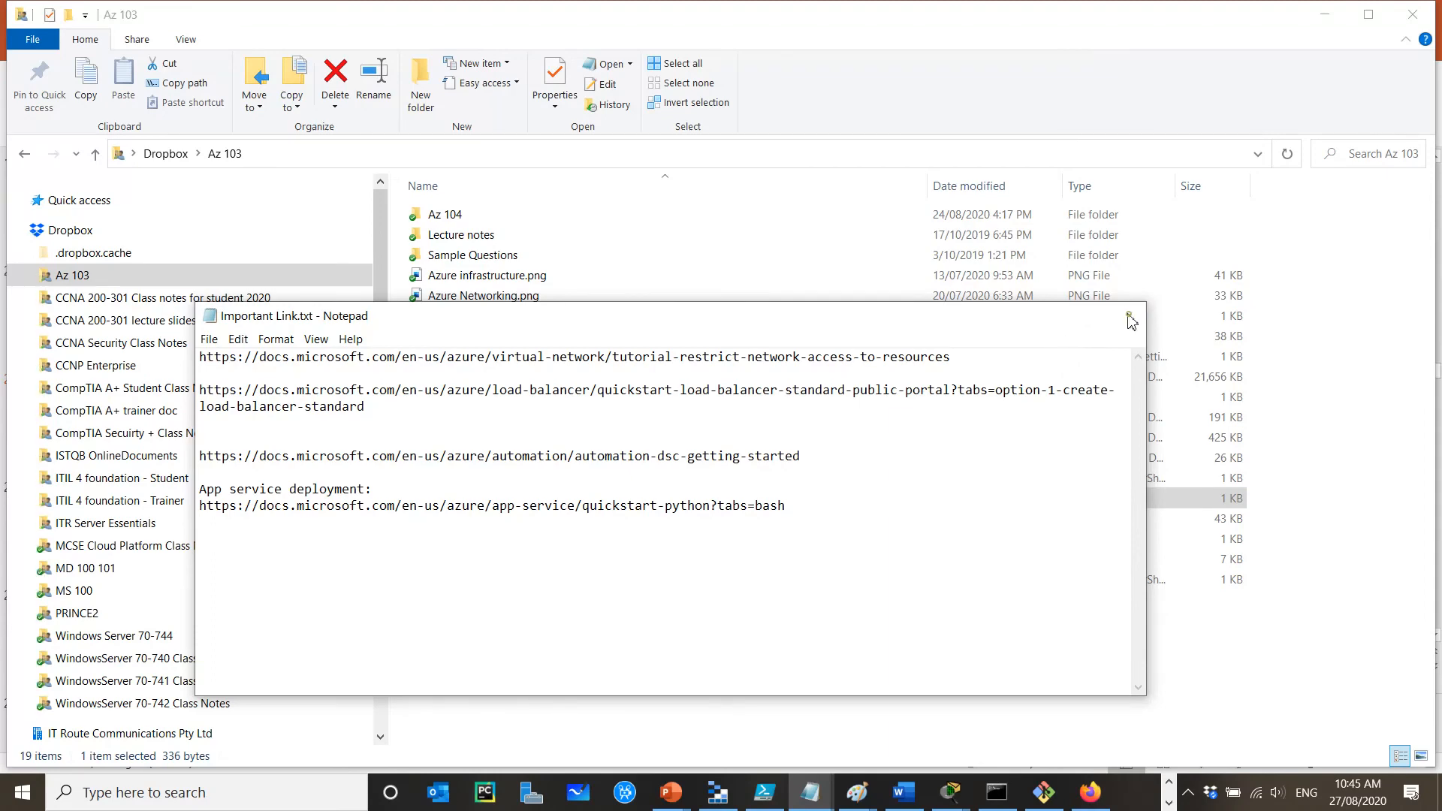
pyautogui.click(1123, 315)
pyautogui.click(1324, 17)
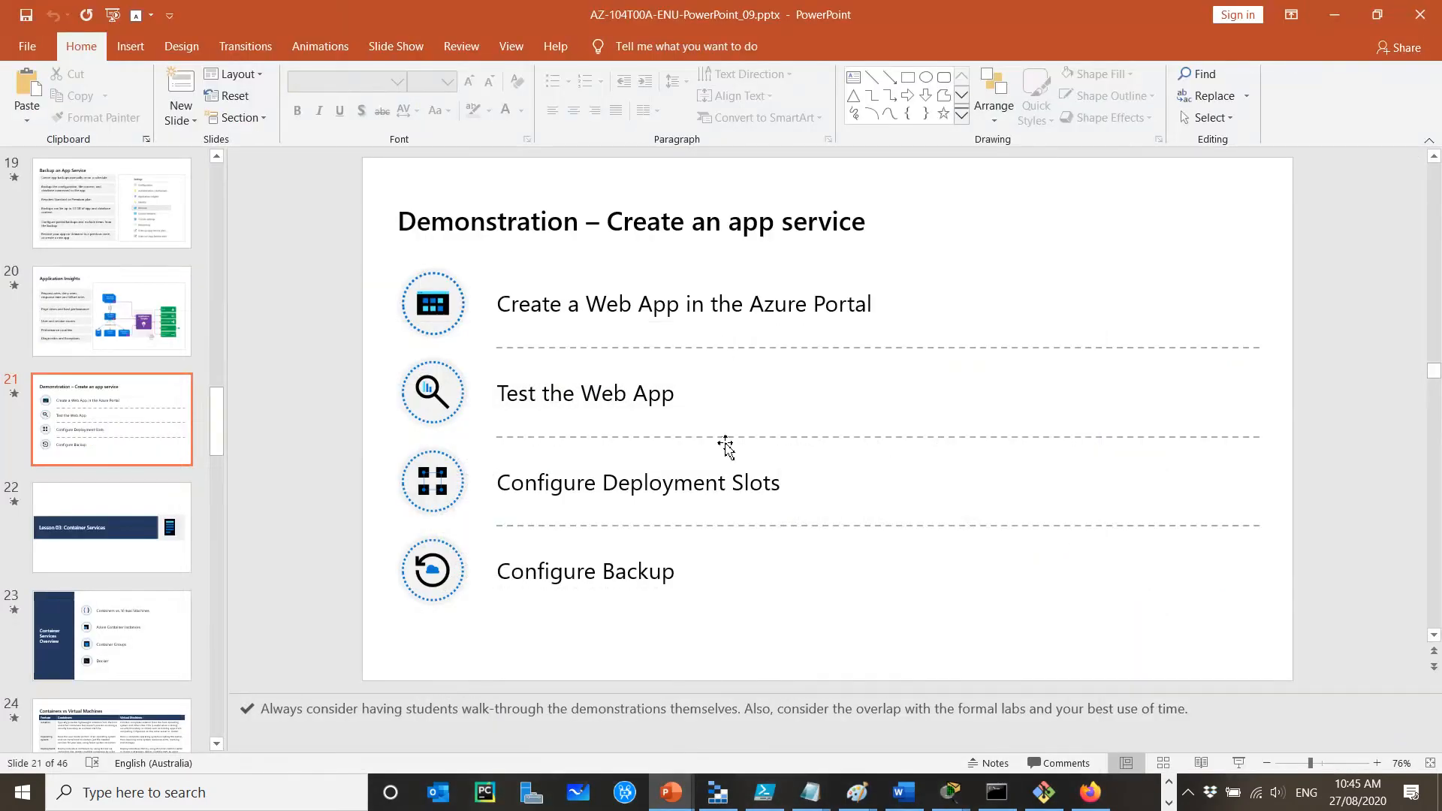
# Step: Switch back to the Azure portal in Firefox and open the containers of zstorage123z for the backup storage
pyautogui.click(1087, 792)
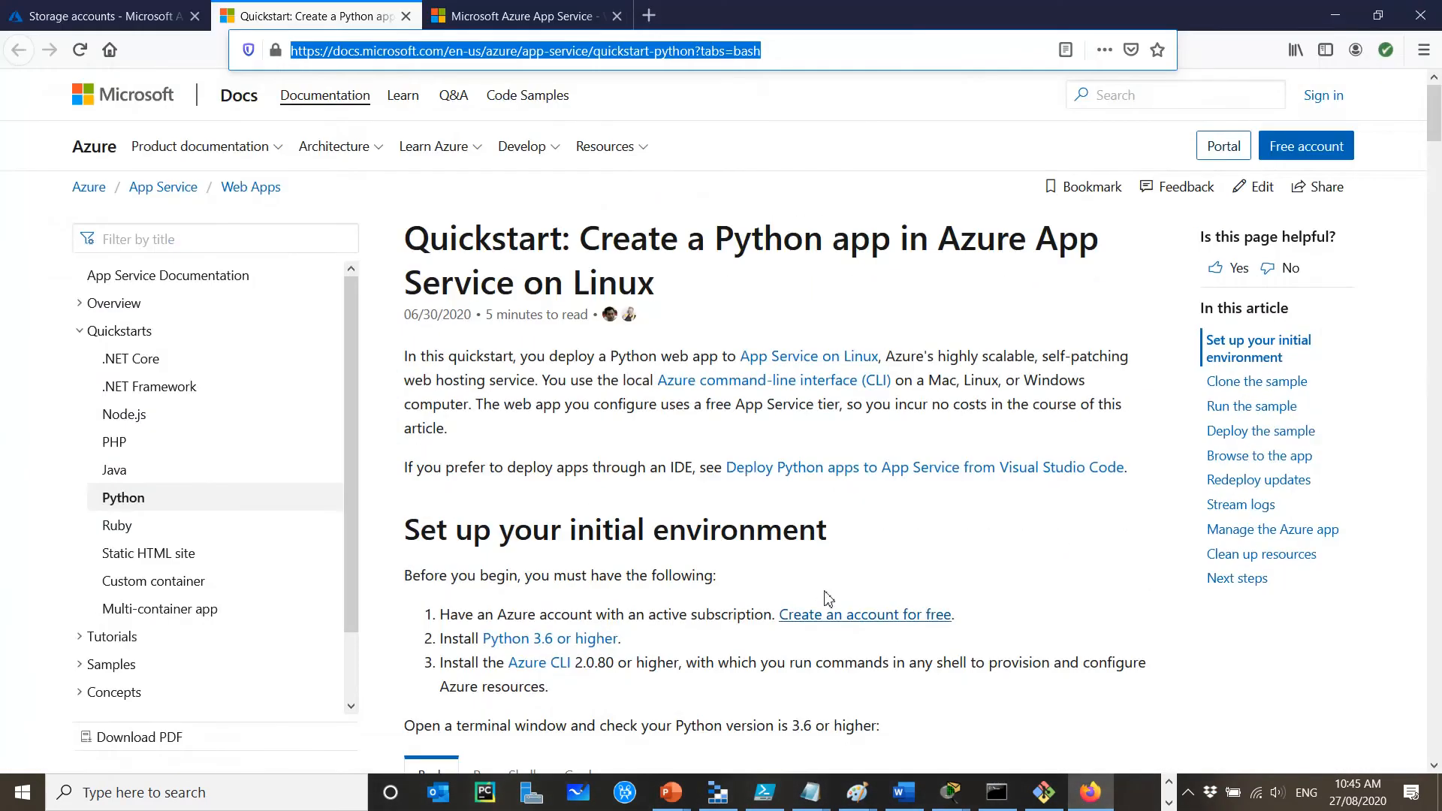
pyautogui.click(492, 15)
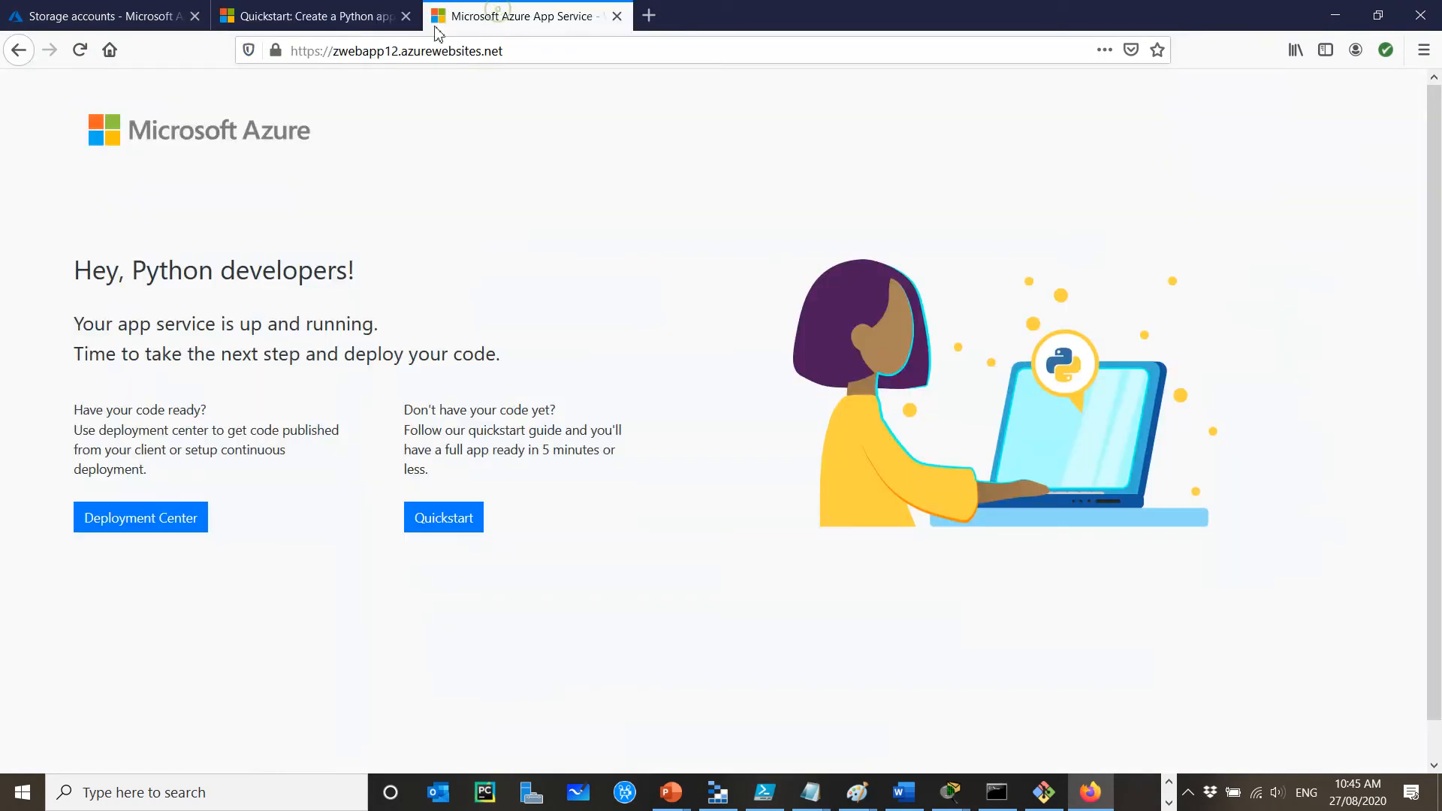
pyautogui.click(104, 15)
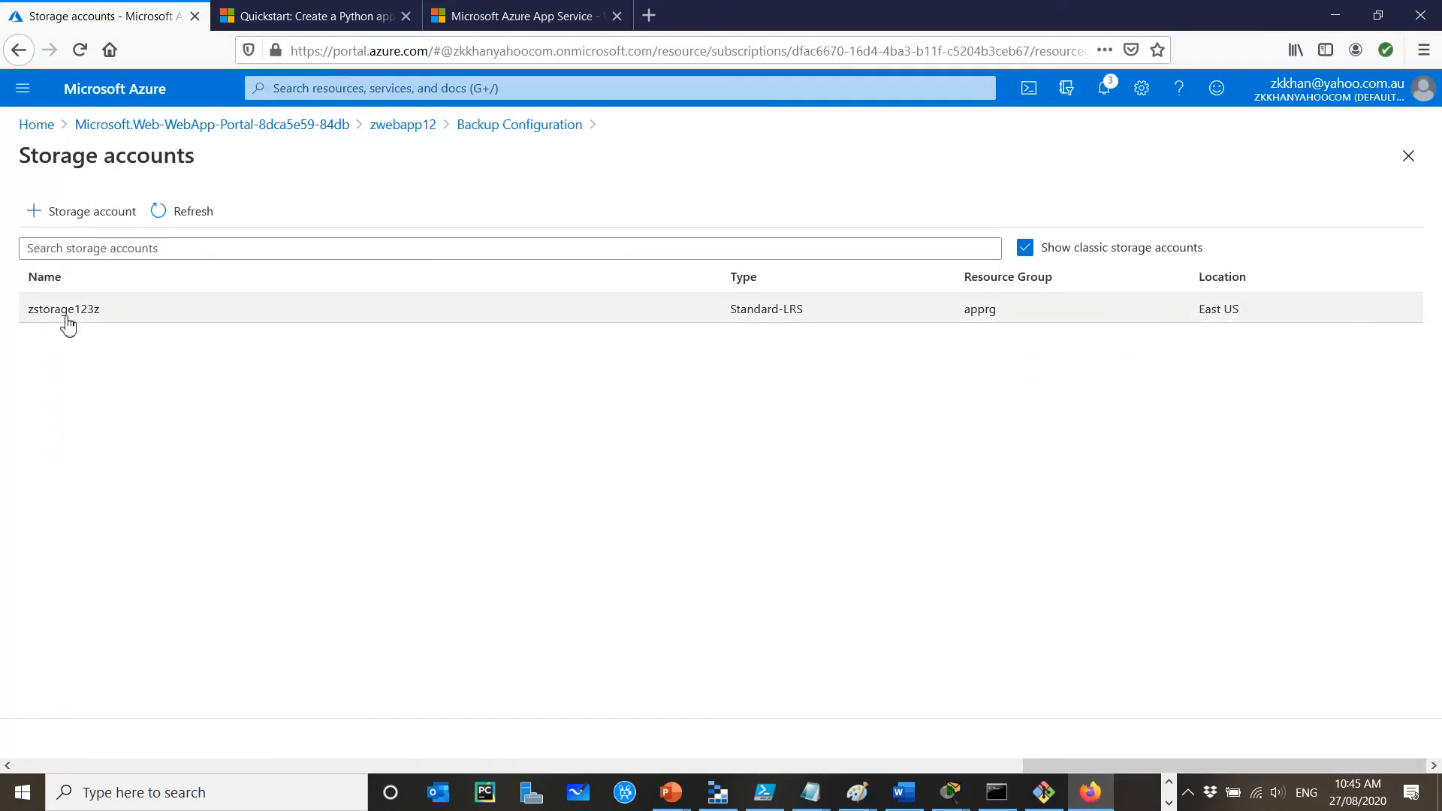
pyautogui.click(129, 323)
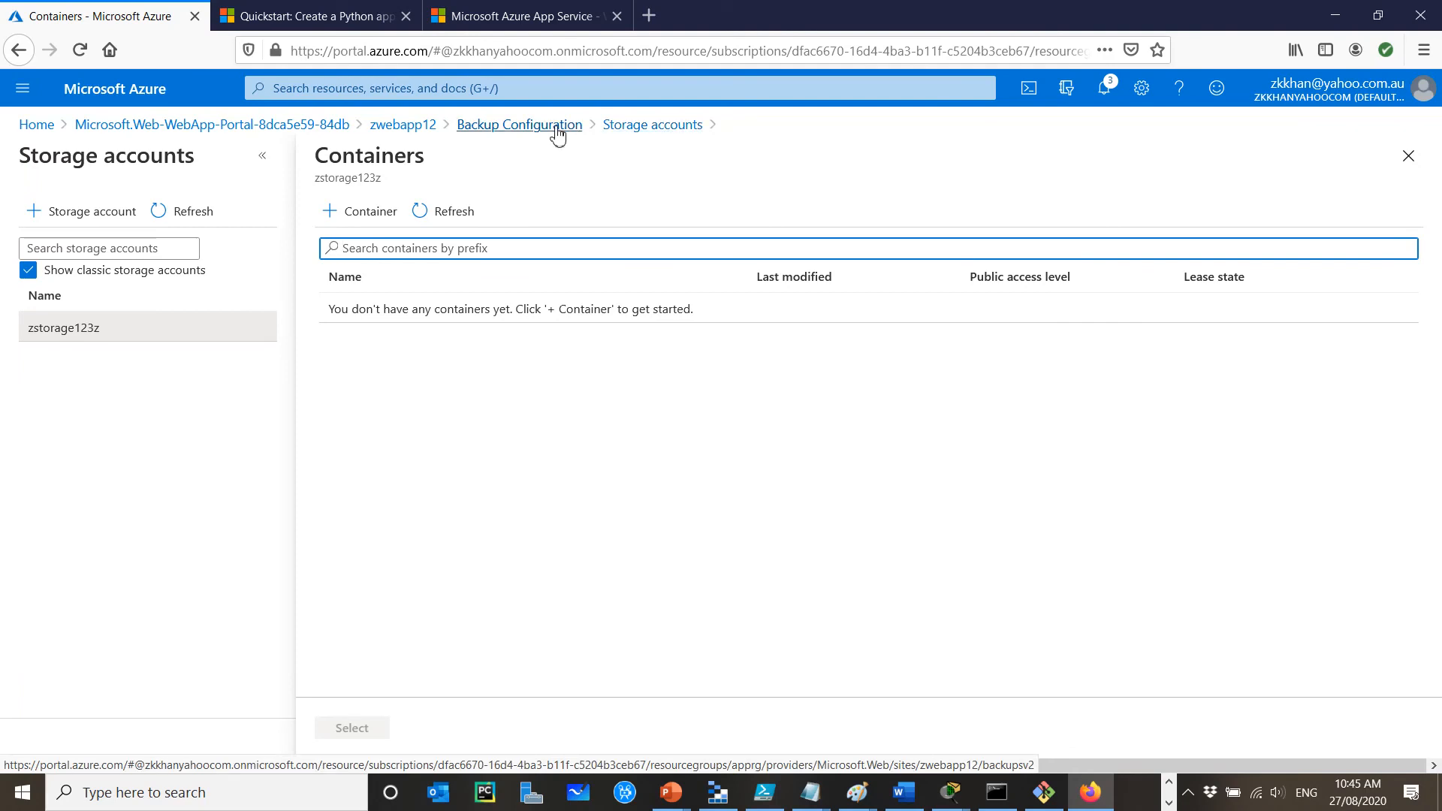
# Step: Create a private container named zbackup1 in zstorage123z and select it as the target for the app backup
pyautogui.click(558, 129)
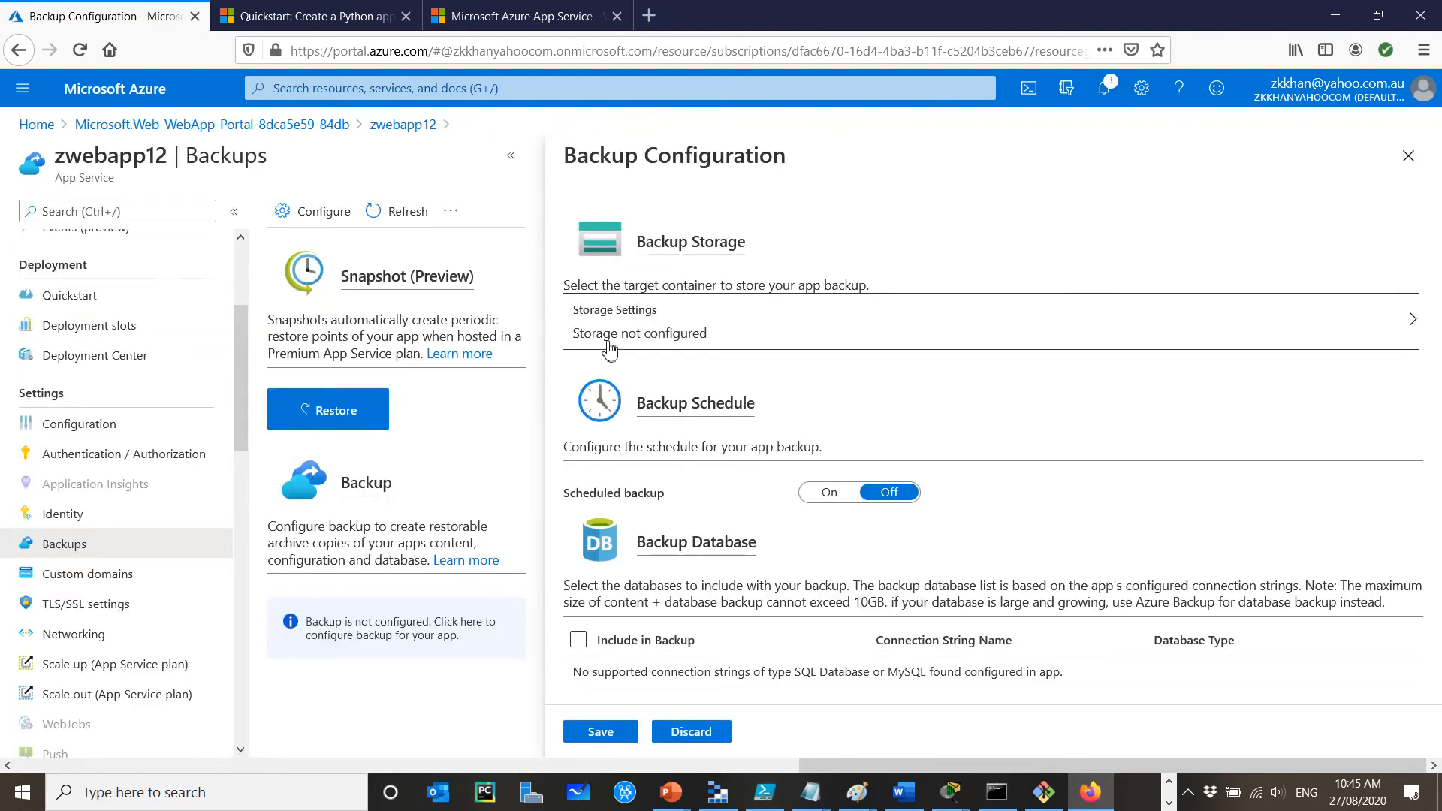
pyautogui.click(709, 330)
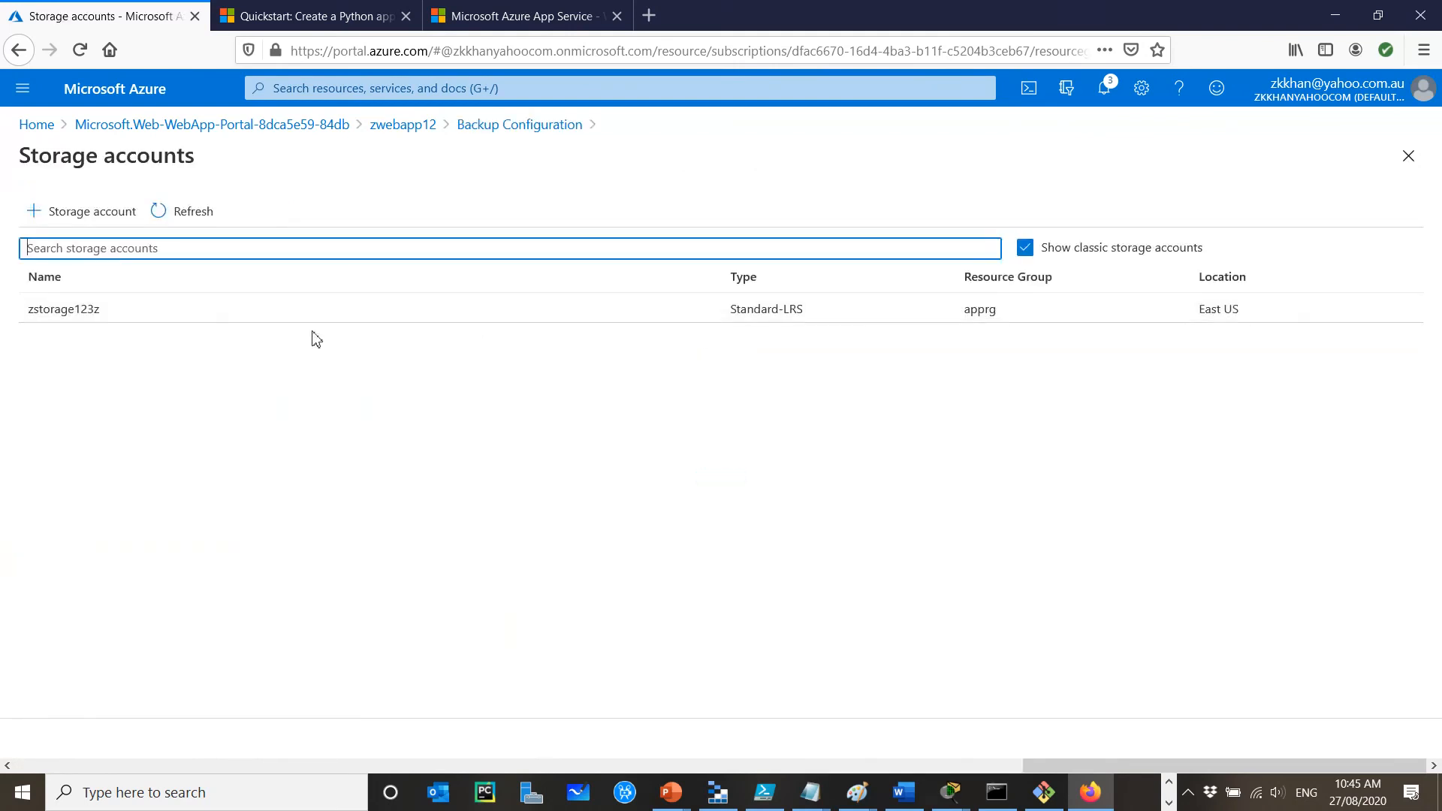
pyautogui.click(180, 319)
pyautogui.click(363, 211)
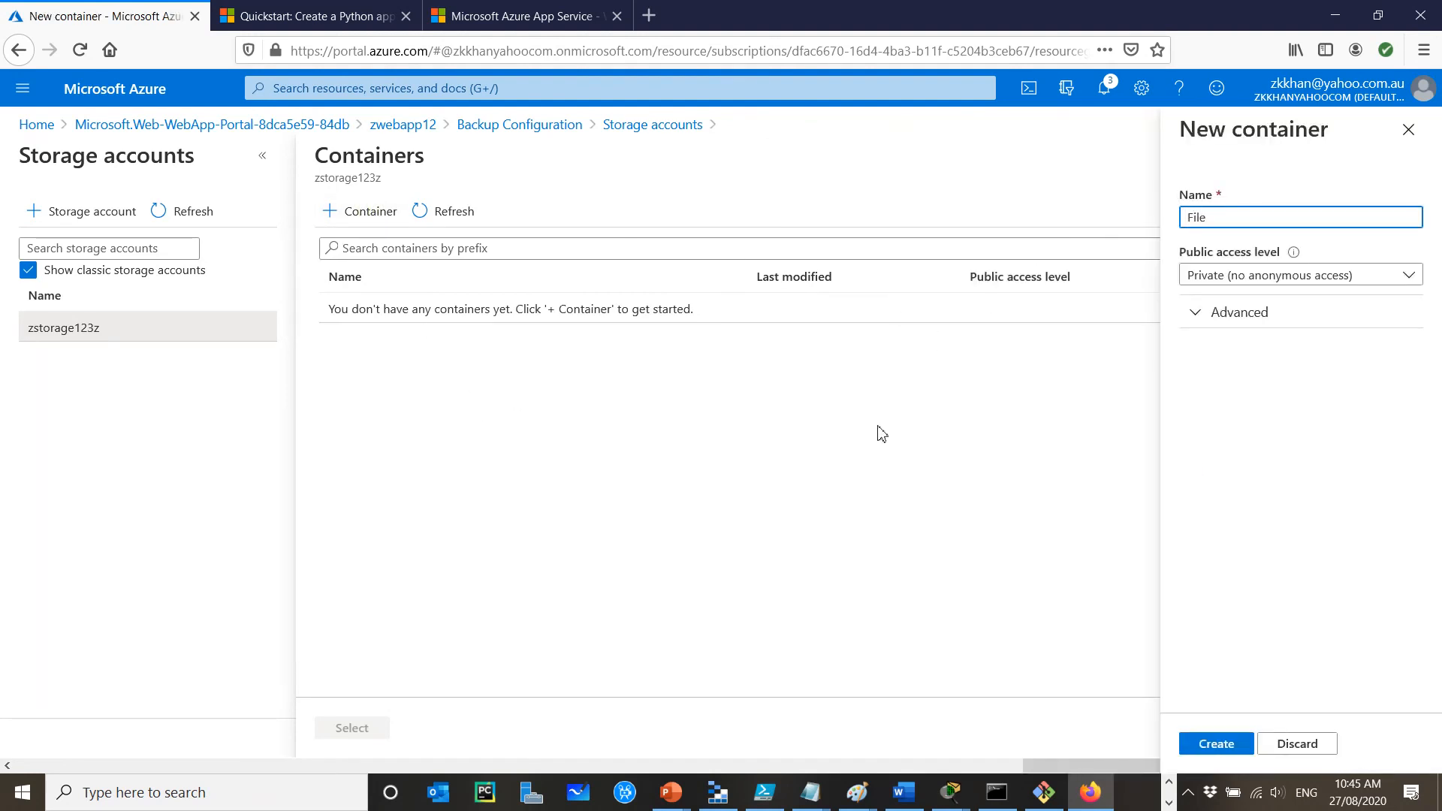
pyautogui.press('BackSpace')
pyautogui.press('BackSpace')
pyautogui.press('BackSpace')
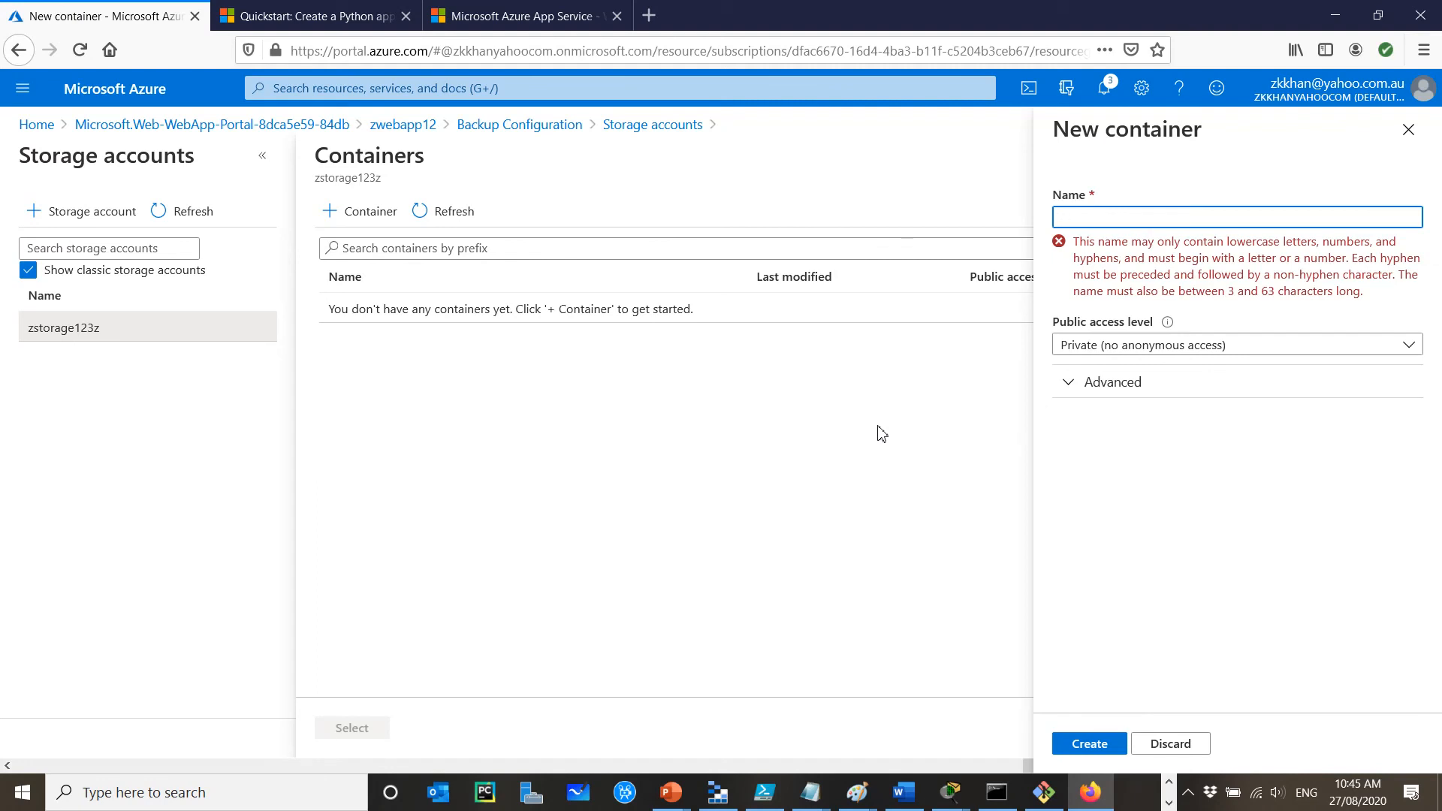
pyautogui.write('zbackup1')
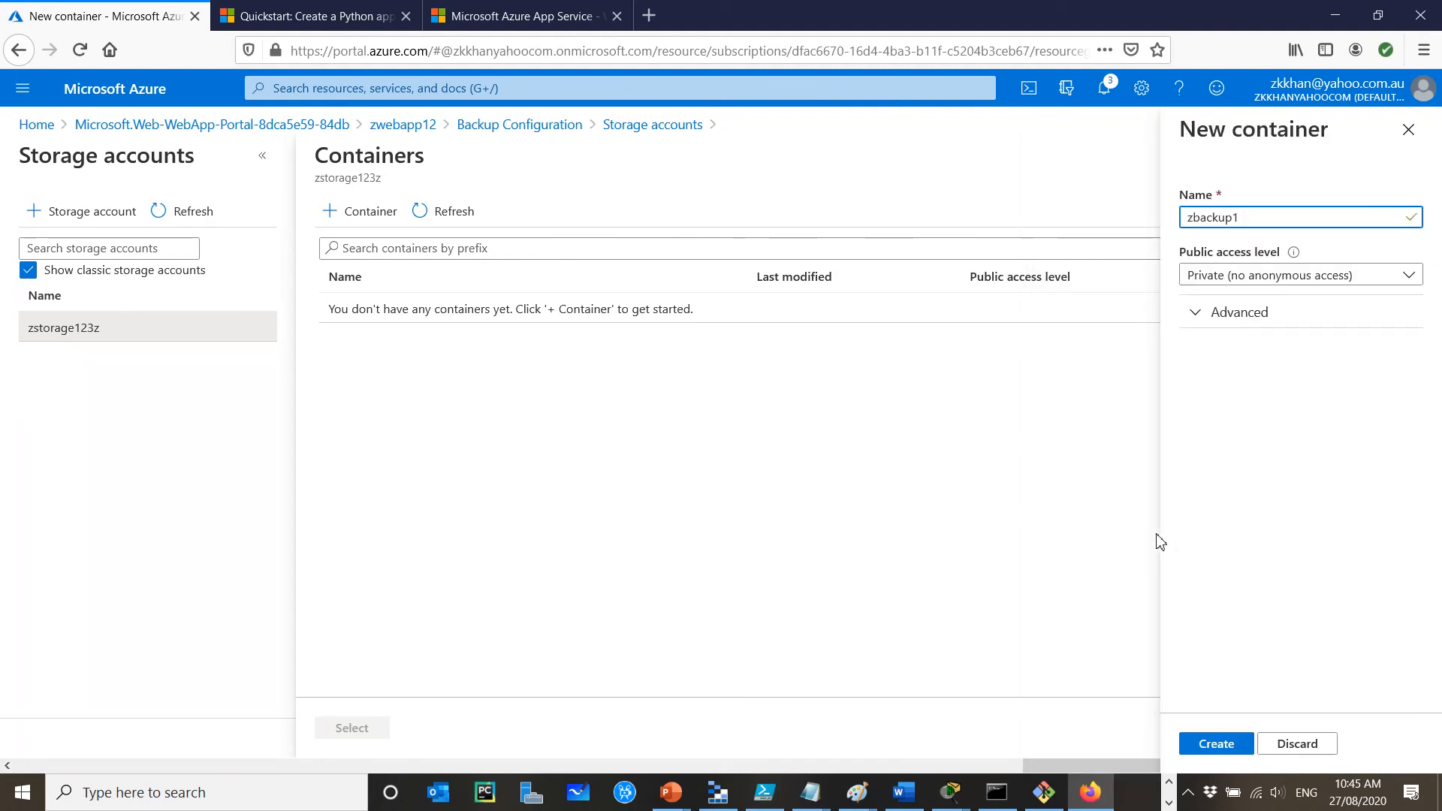
pyautogui.click(1199, 750)
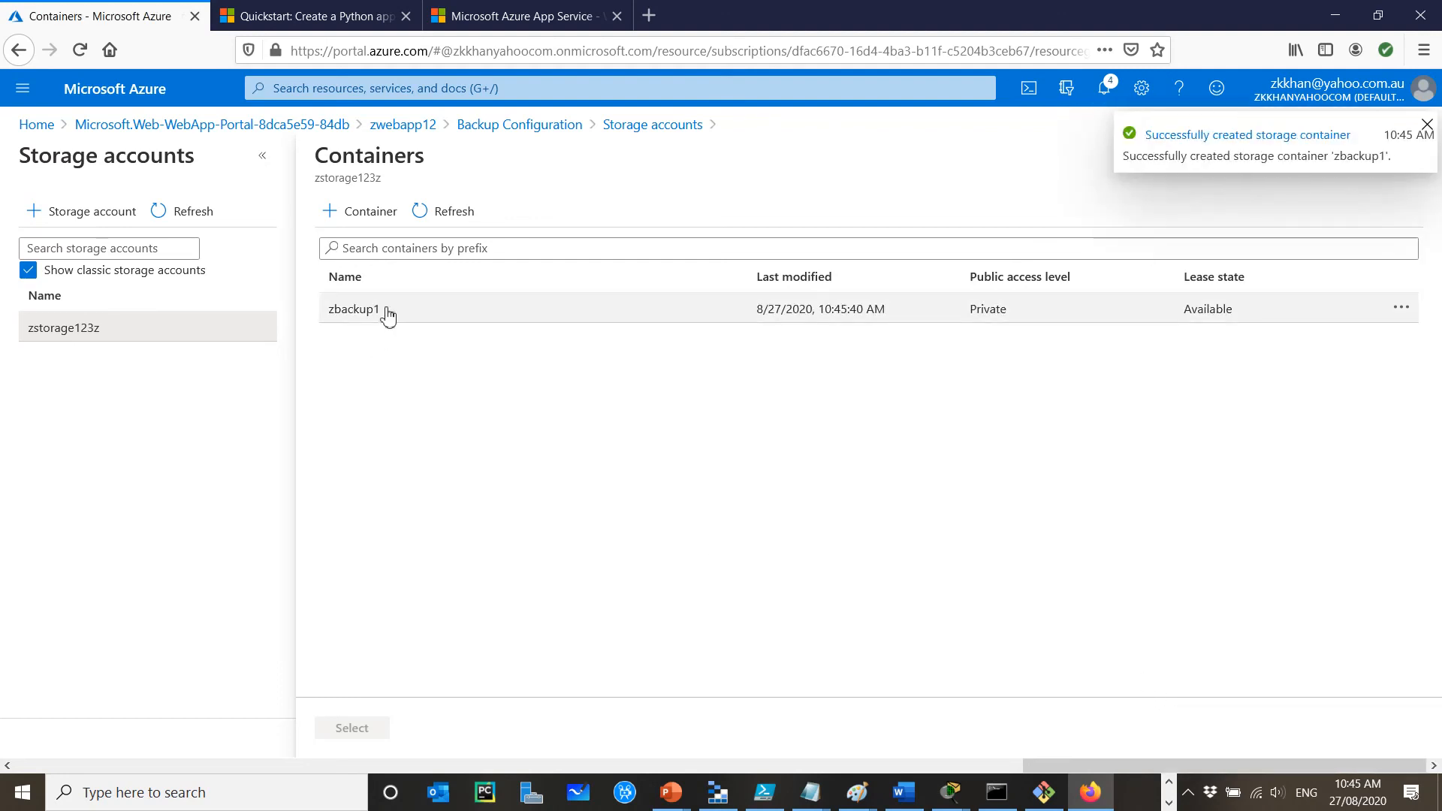
pyautogui.click(385, 308)
pyautogui.click(355, 729)
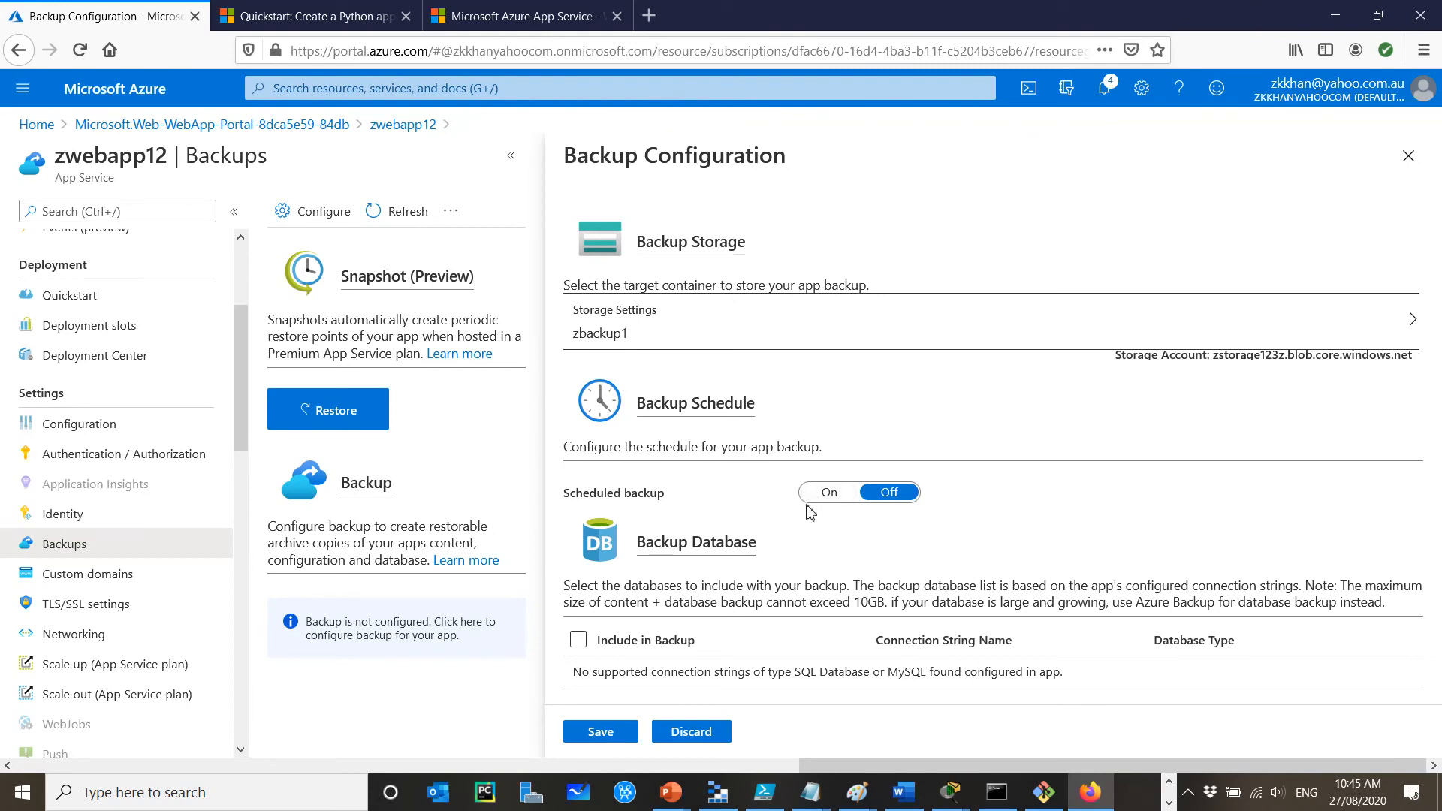
# Step: Turn on scheduled backup with the default schedule and retention settings, and save the backup configuration
pyautogui.click(828, 492)
pyautogui.scroll(-2, 712, 563)
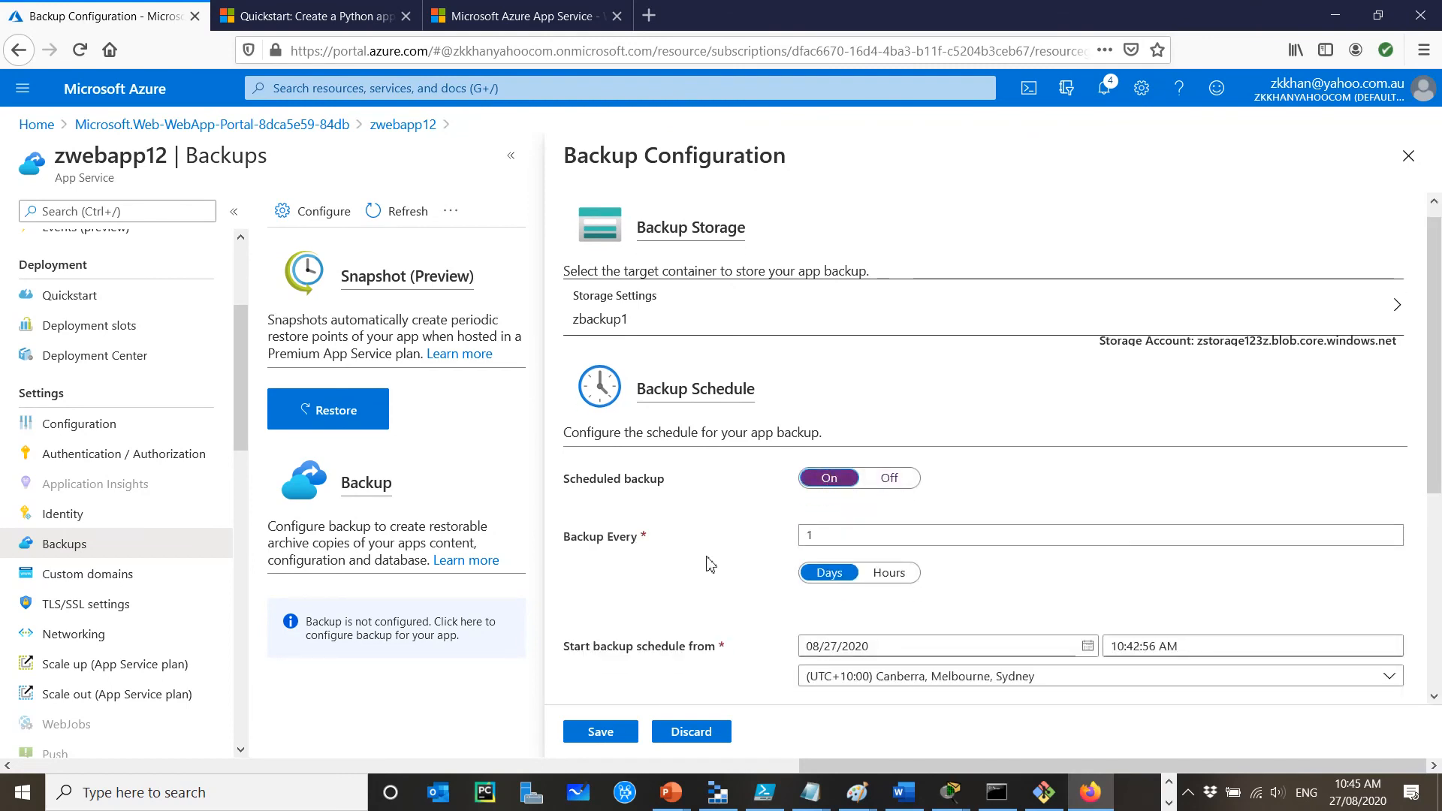
pyautogui.scroll(-3, 711, 564)
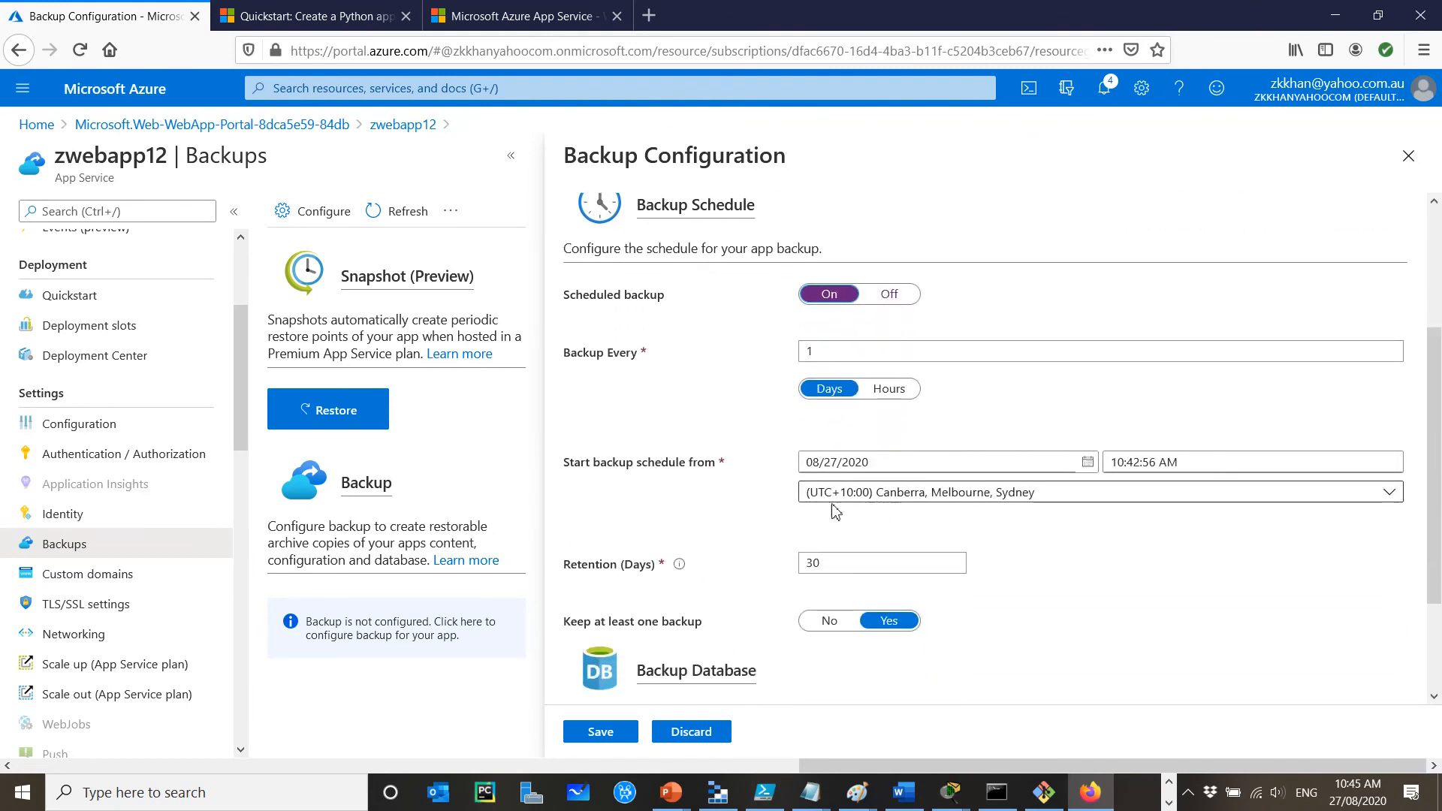
pyautogui.scroll(-1, 736, 525)
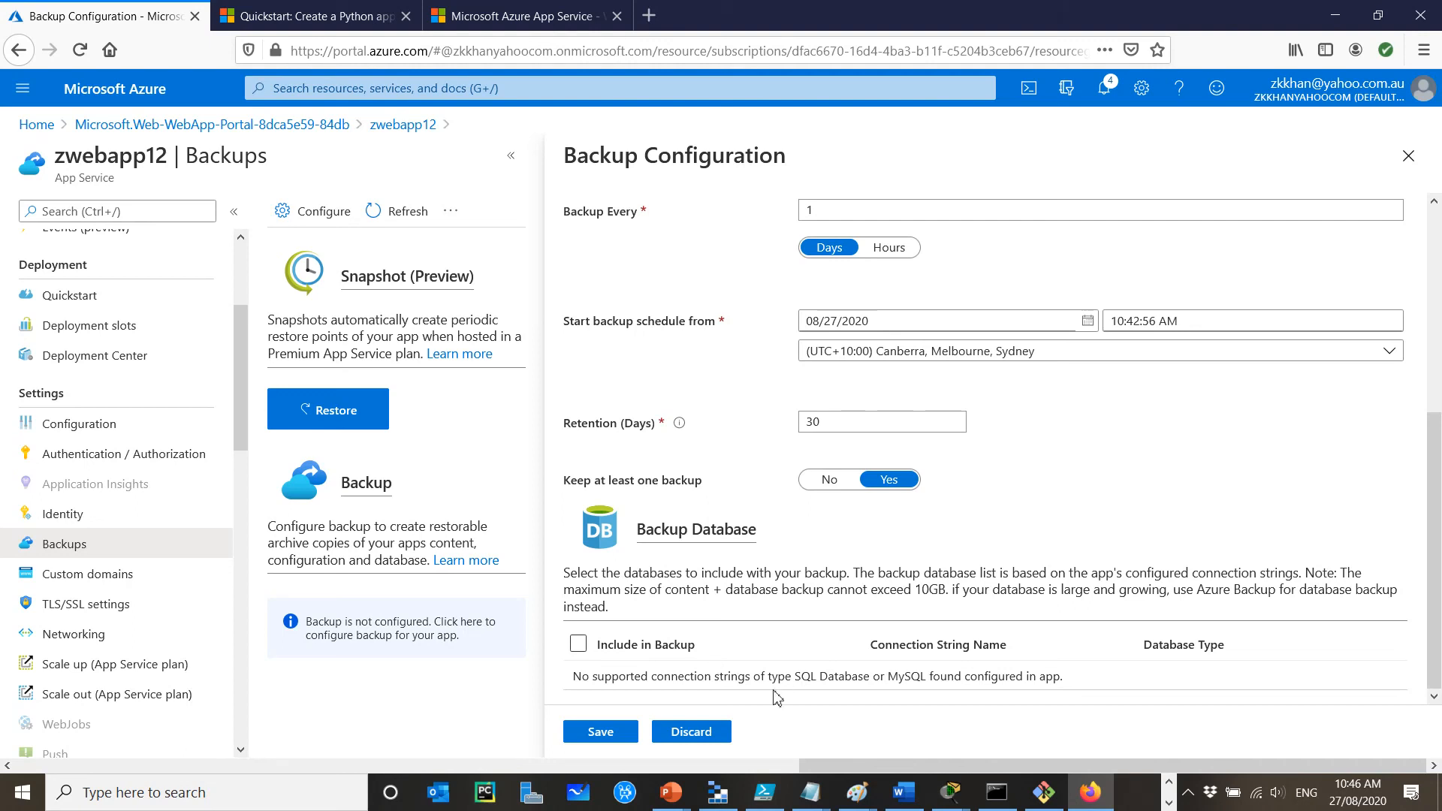
pyautogui.click(600, 732)
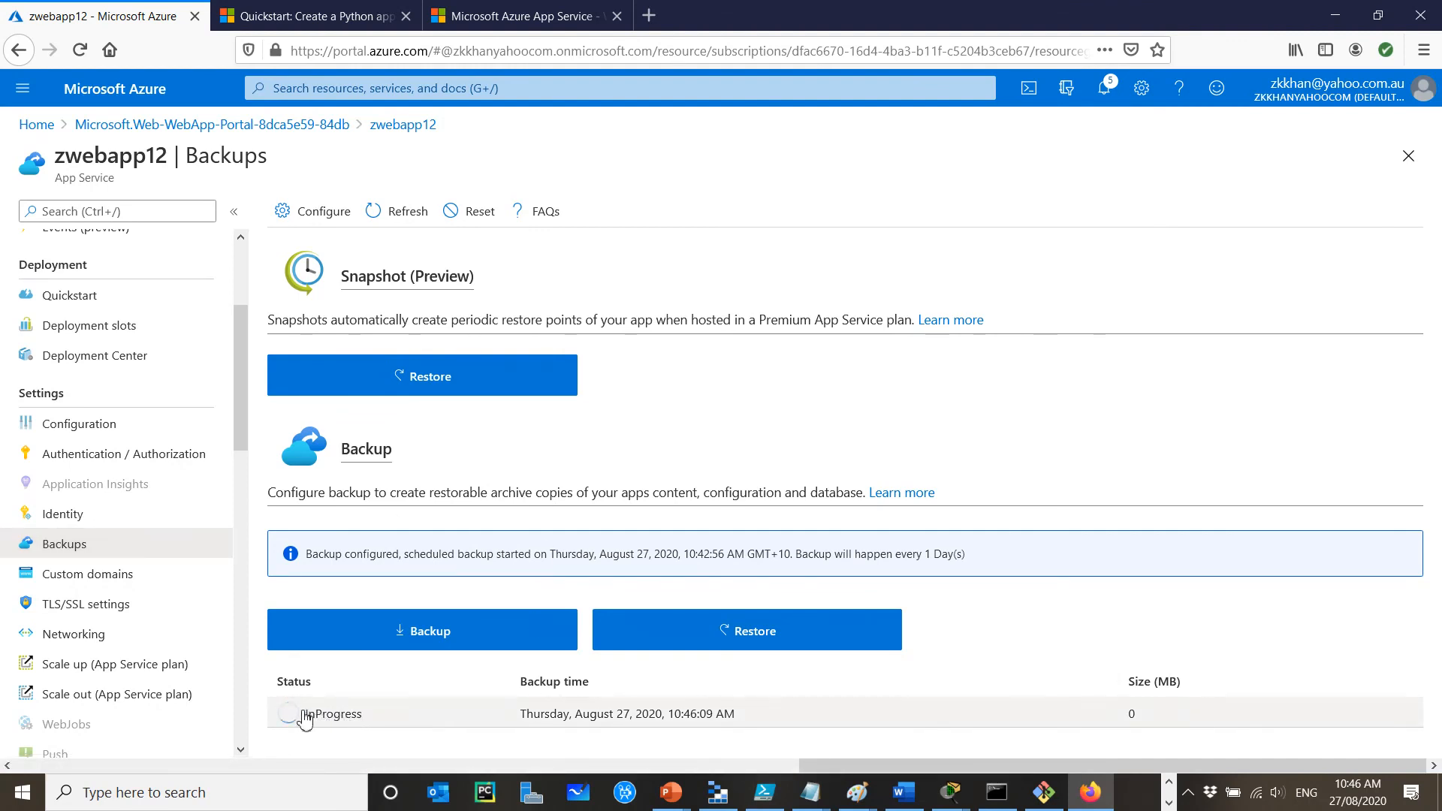
# Step: Open the custom domains of zwebapp12 and validate abc.com.au as a new custom domain
pyautogui.scroll(-5, 164, 558)
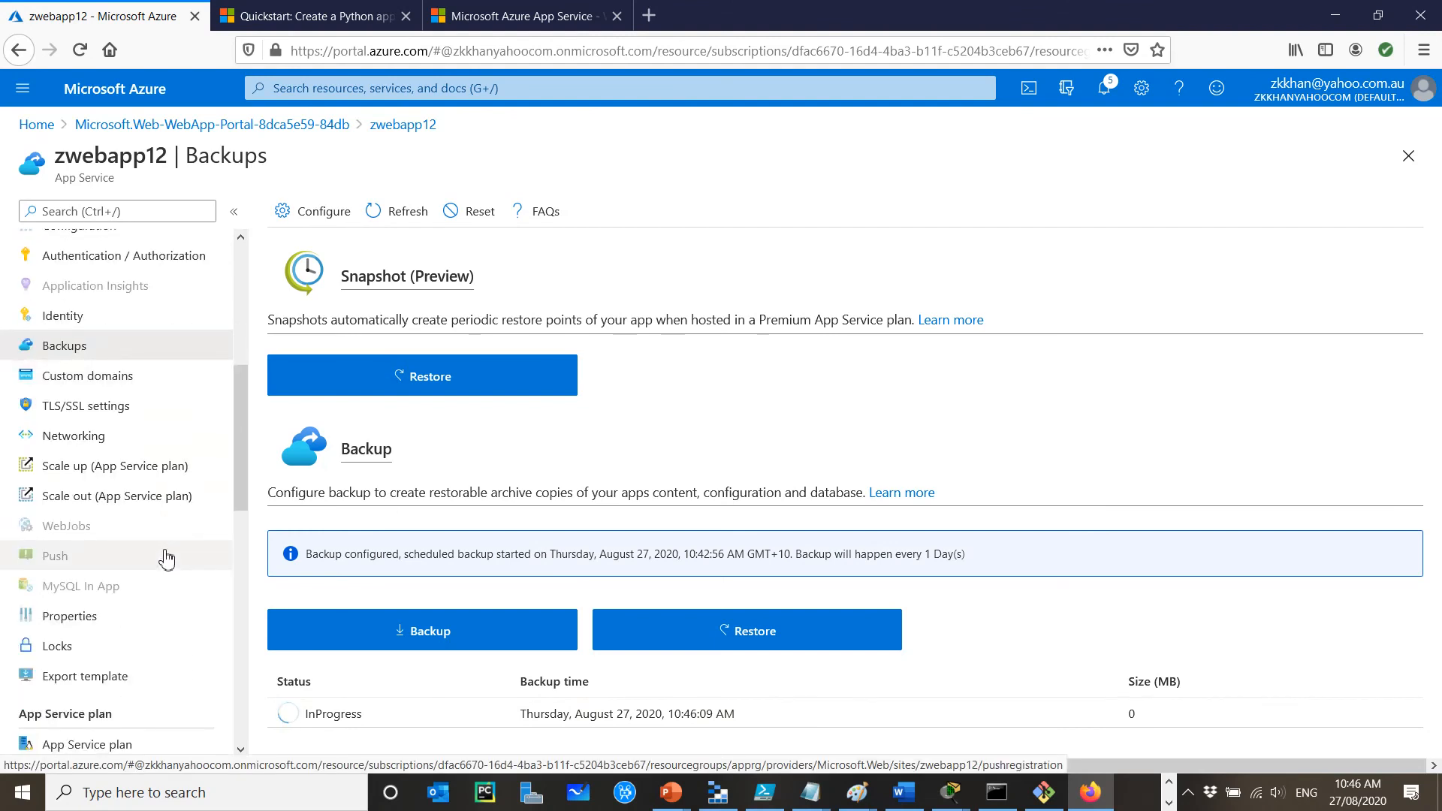
pyautogui.click(97, 383)
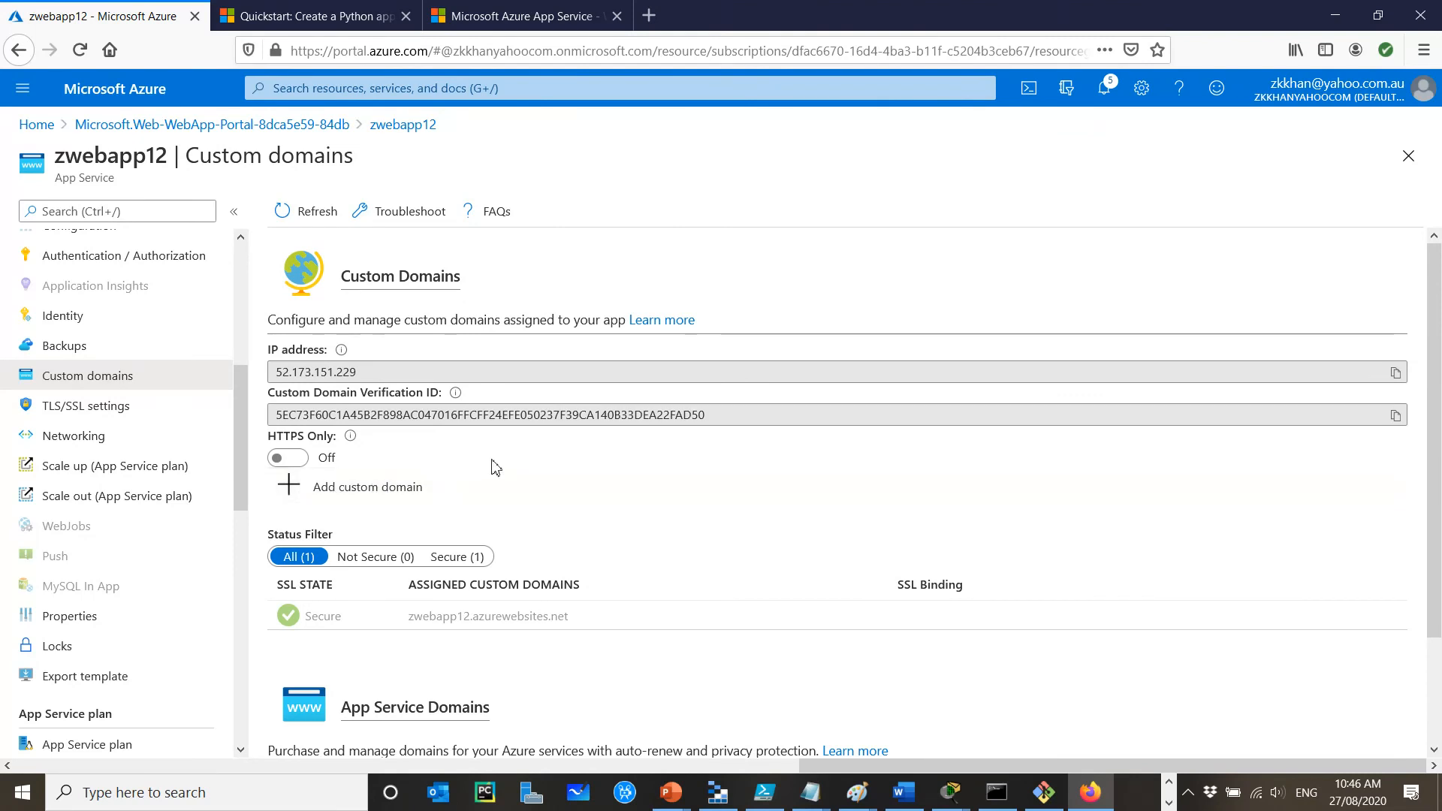
pyautogui.click(386, 504)
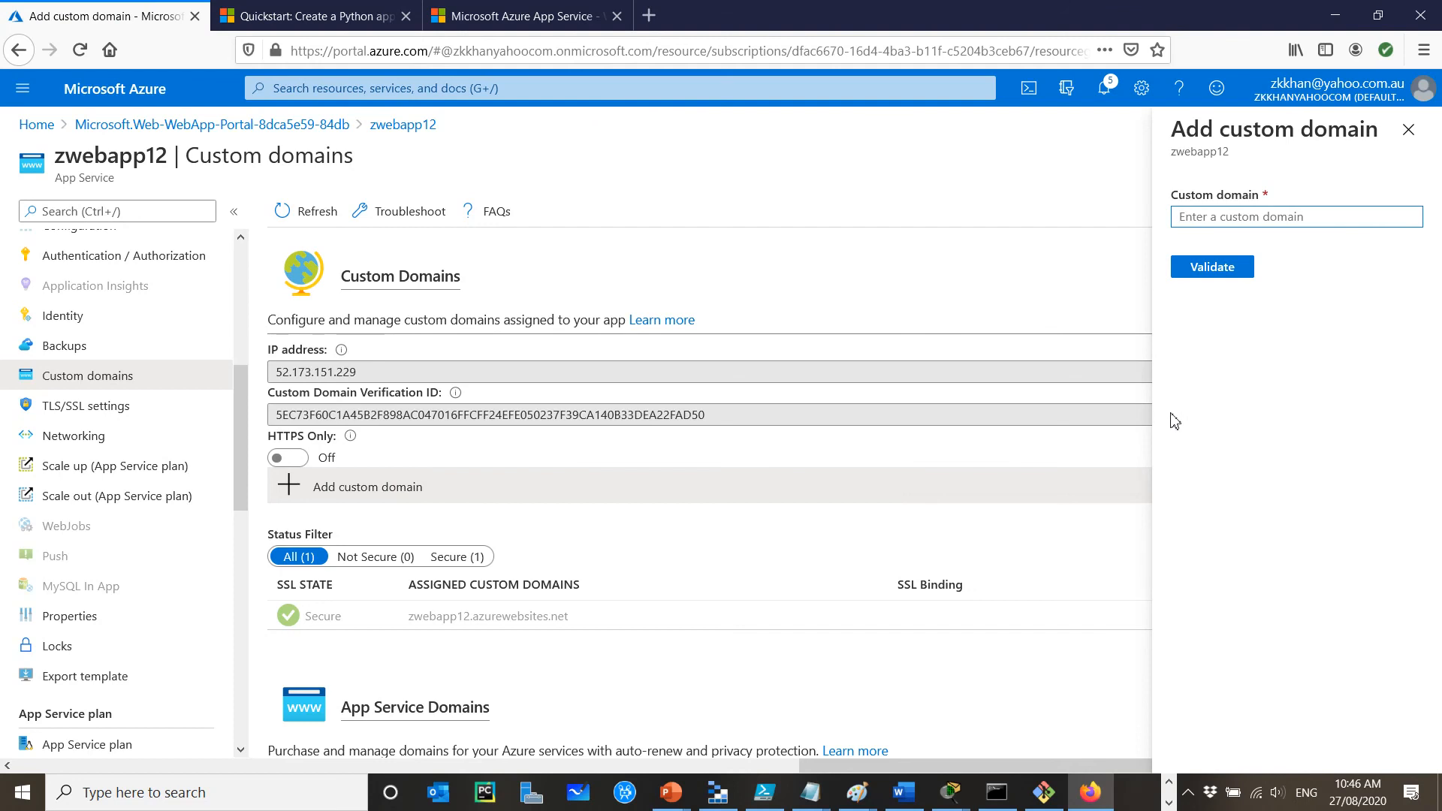
pyautogui.write('abc.com.au')
pyautogui.click(1199, 268)
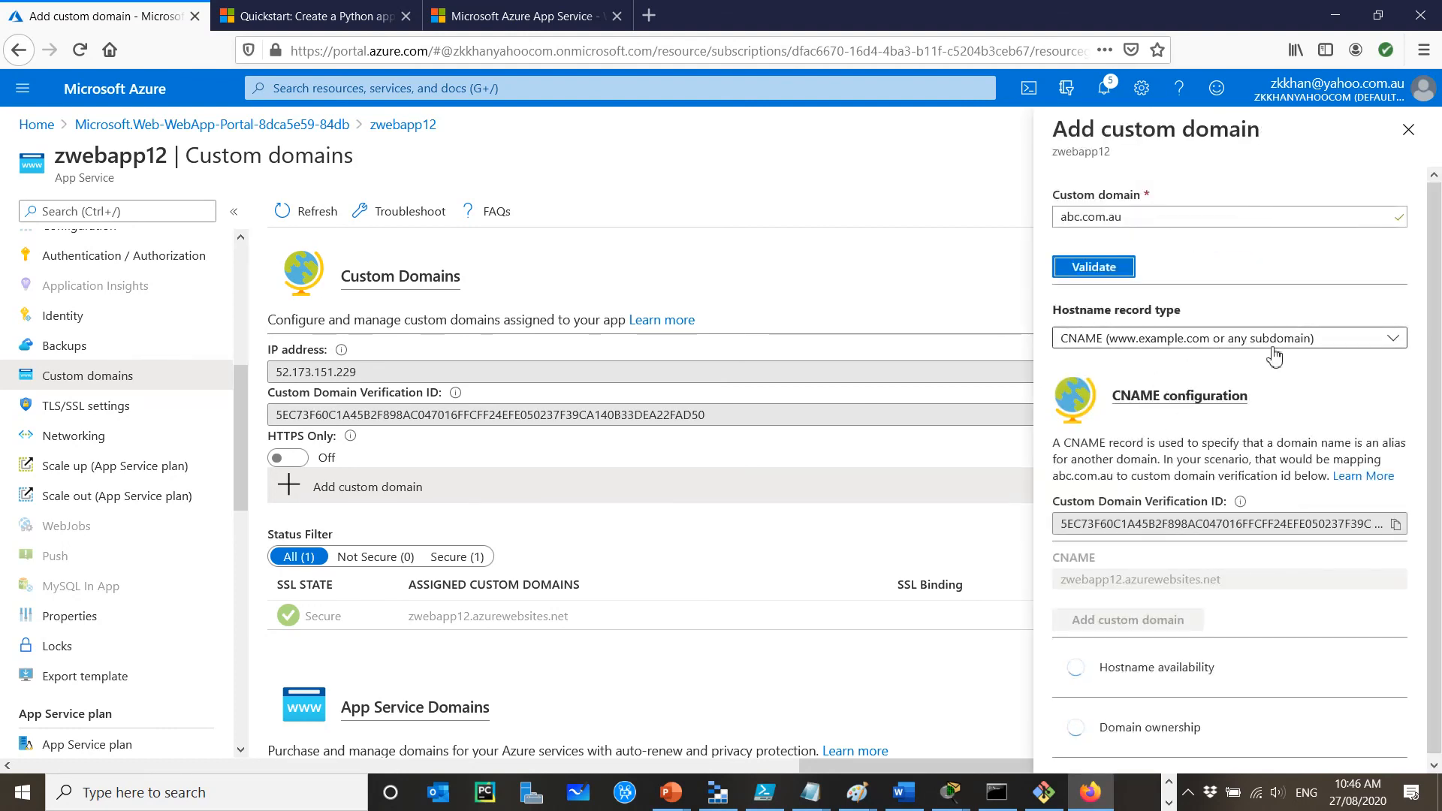
# Step: Review the CNAME configuration, App Service domains and domain ownership requirements, and close the custom domain form without adding the domain
pyautogui.scroll(-1, 1197, 517)
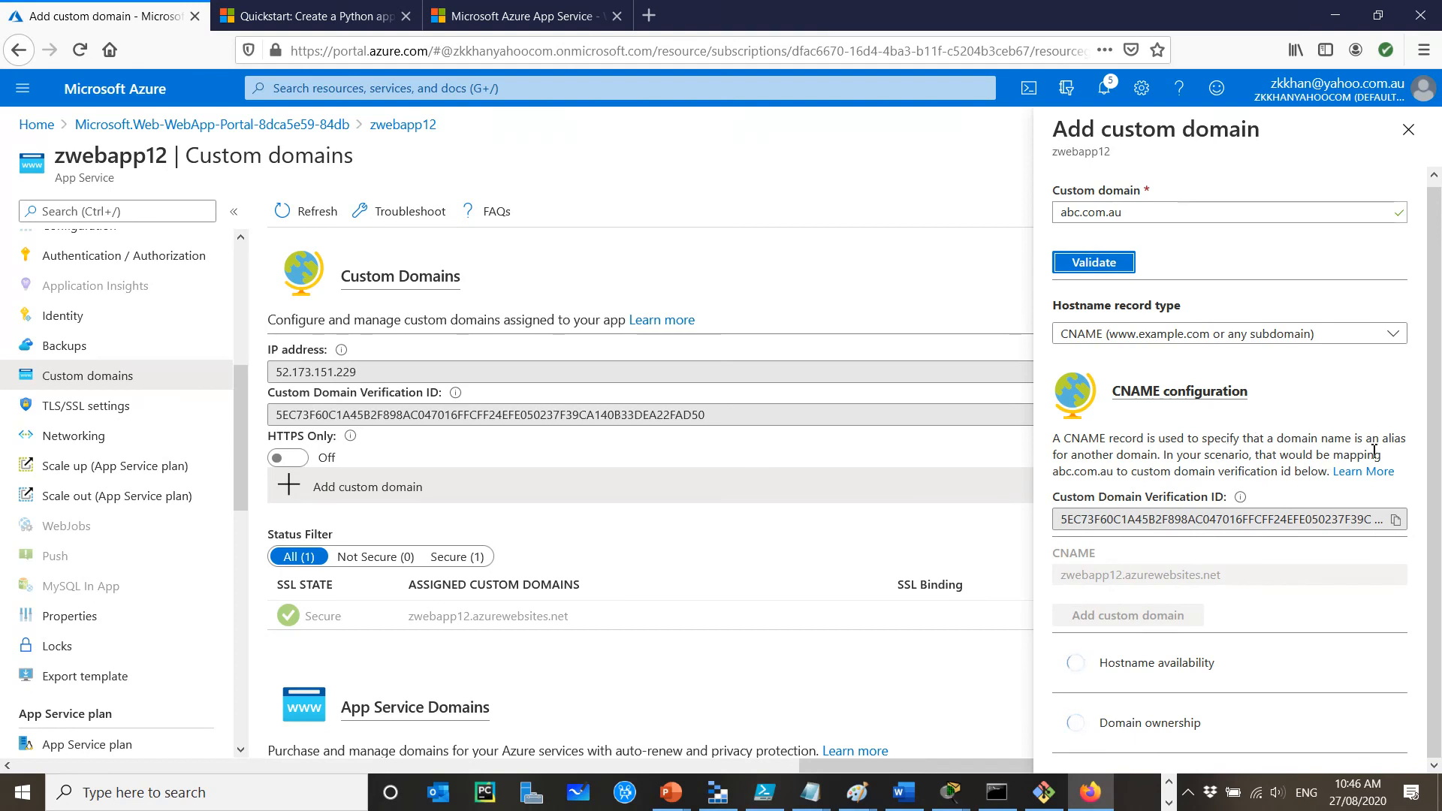
pyautogui.moveTo(1430, 401); pyautogui.dragTo(1429, 460)
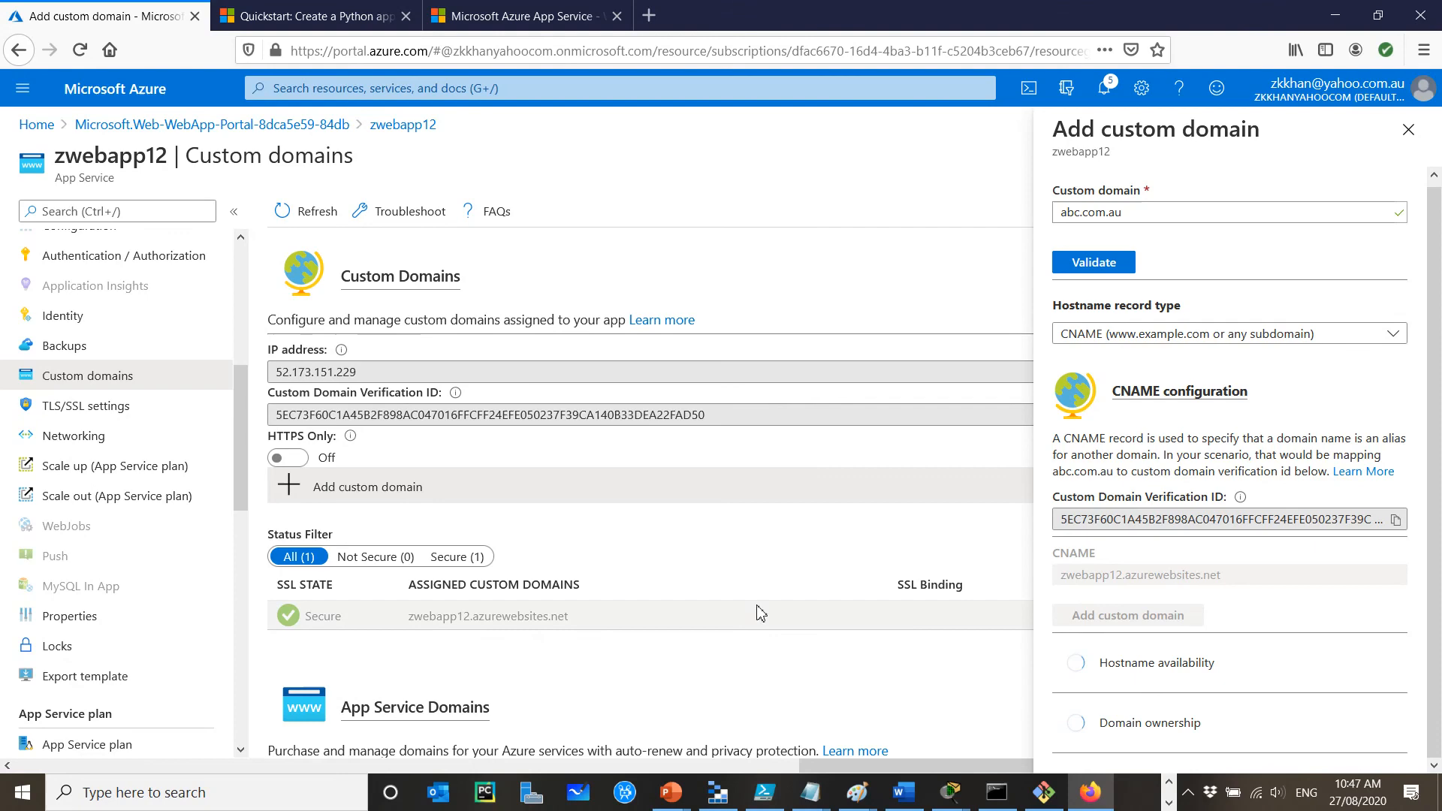
pyautogui.scroll(-3, 812, 539)
pyautogui.scroll(-2, 812, 539)
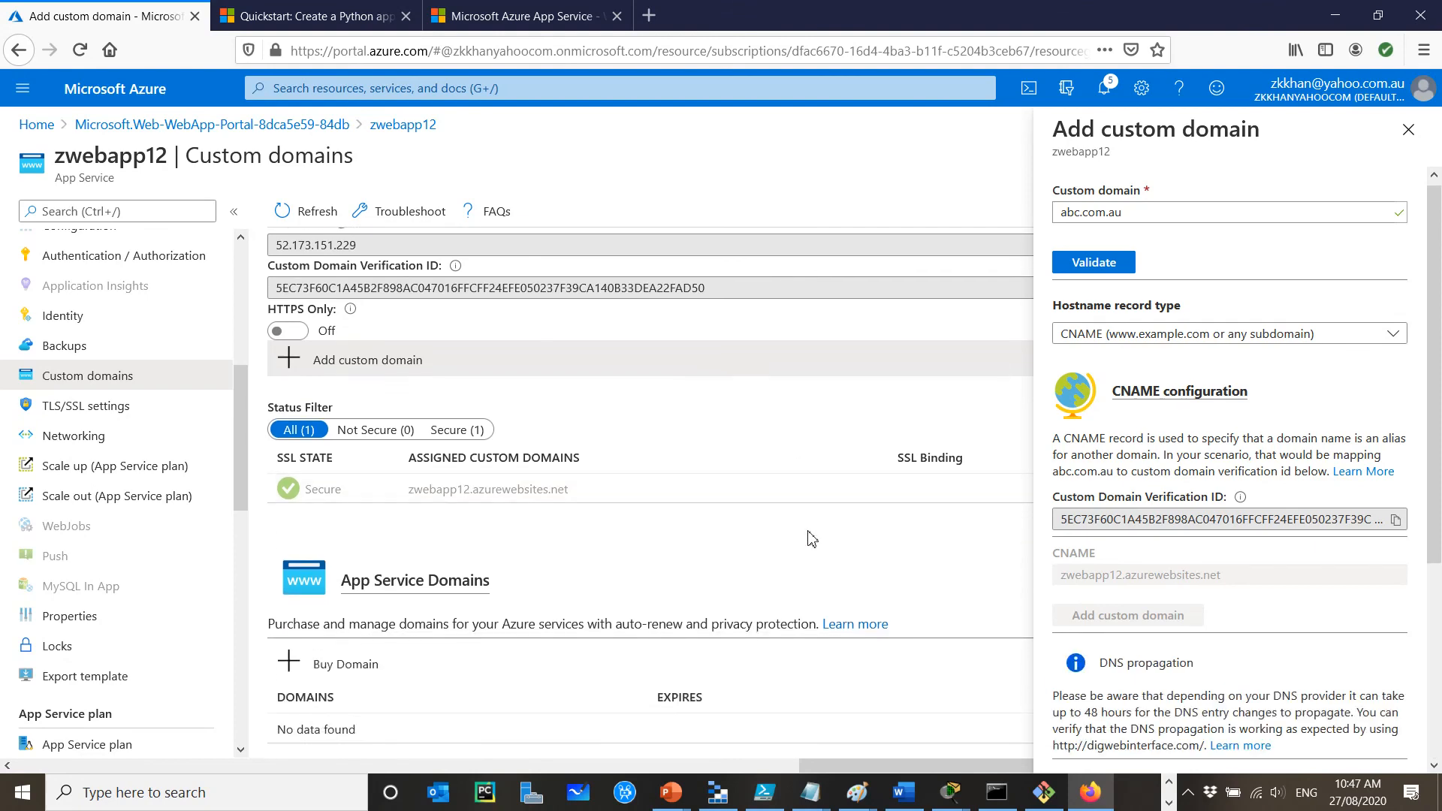
pyautogui.scroll(-4, 1188, 582)
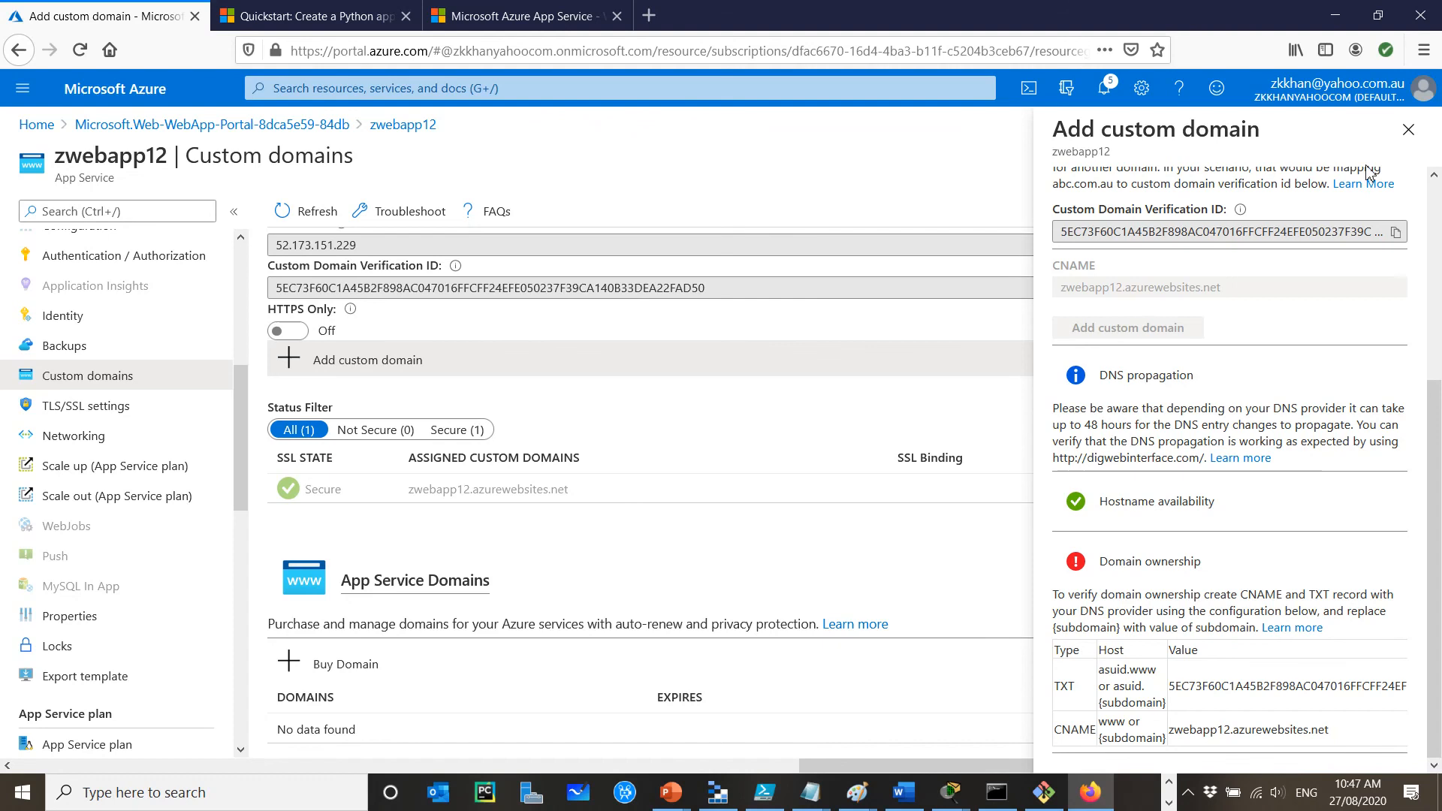
pyautogui.click(1409, 130)
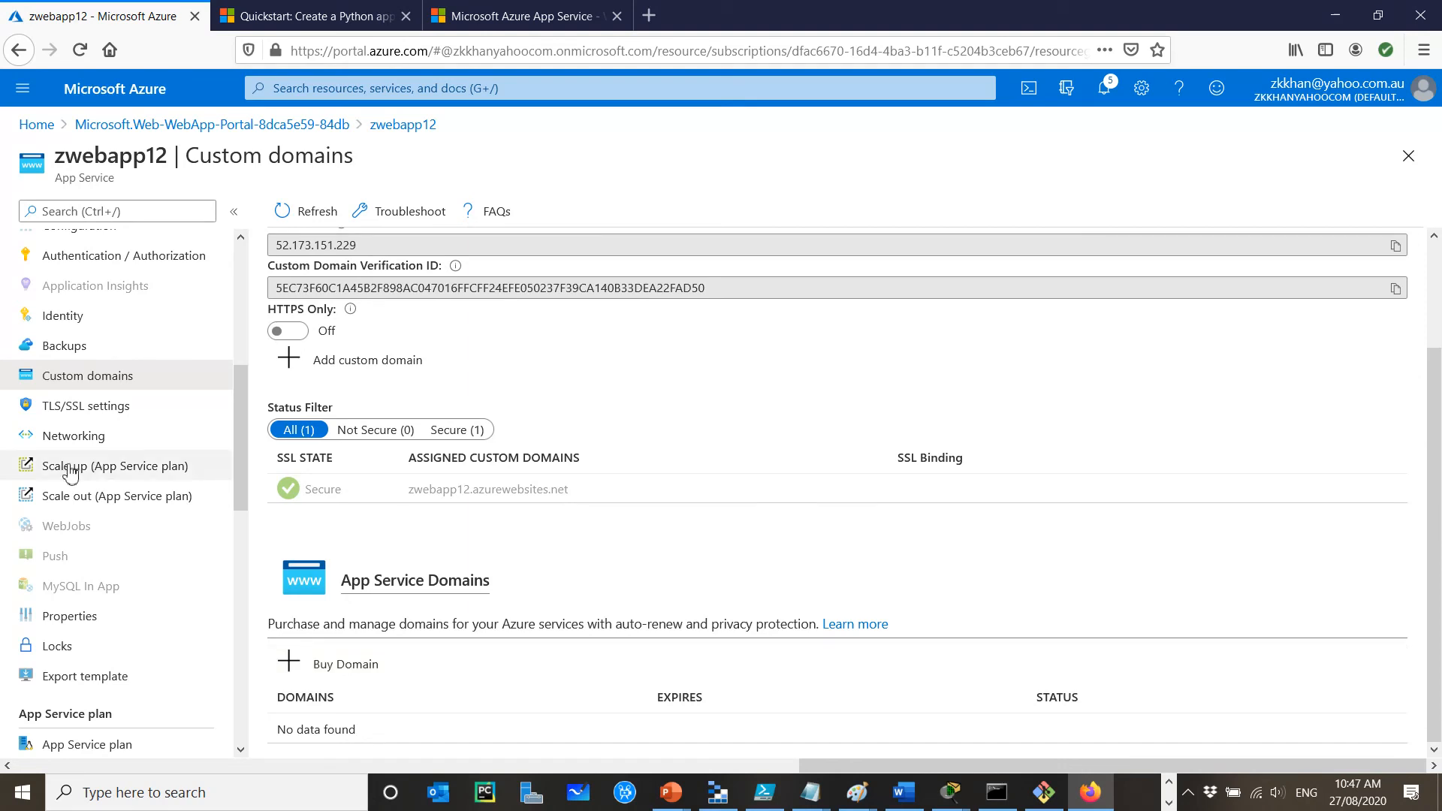
# Step: View the TLS/SSL settings of zwebapp12, followed by its scale up pricing tiers and scale out options
pyautogui.click(49, 408)
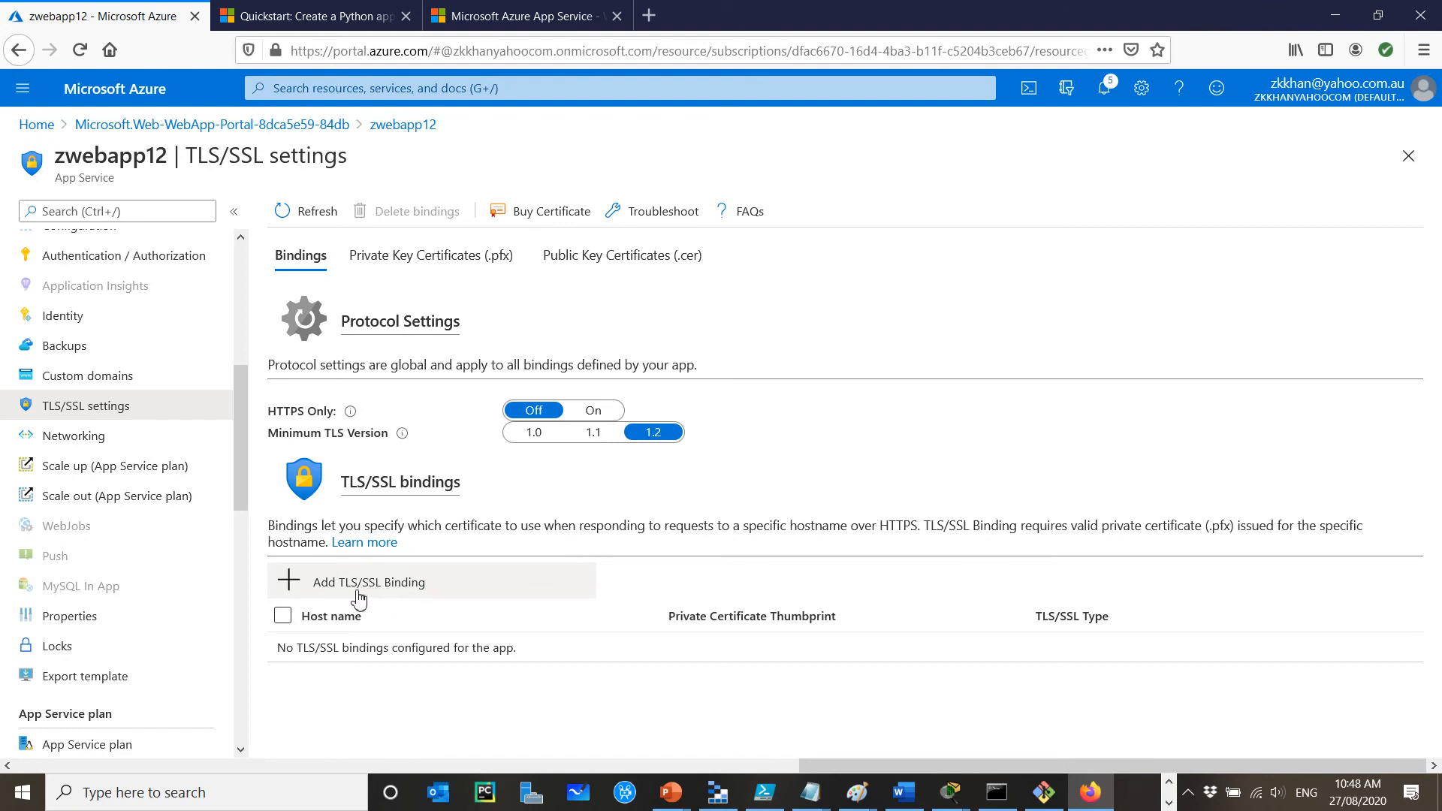
pyautogui.click(95, 471)
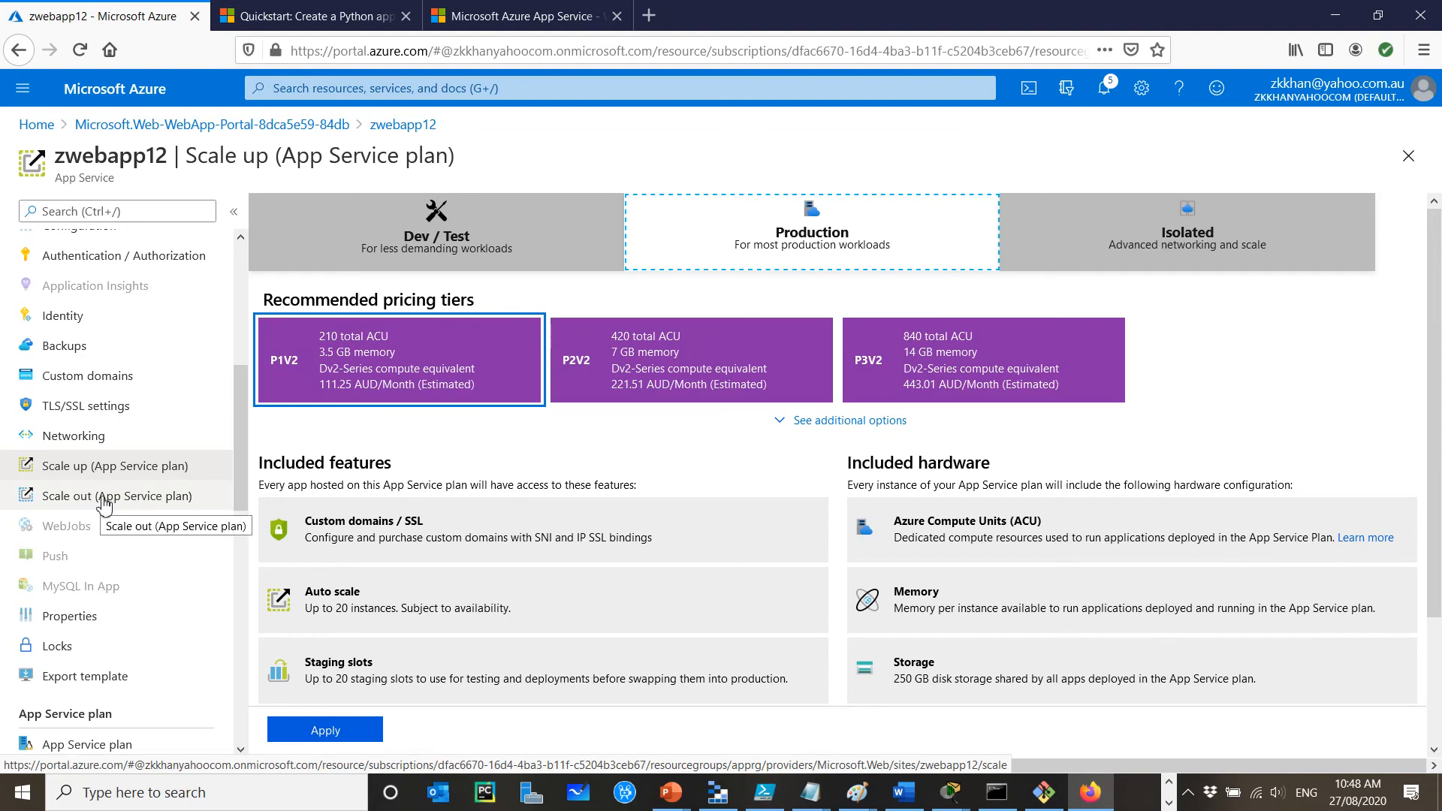
pyautogui.click(104, 501)
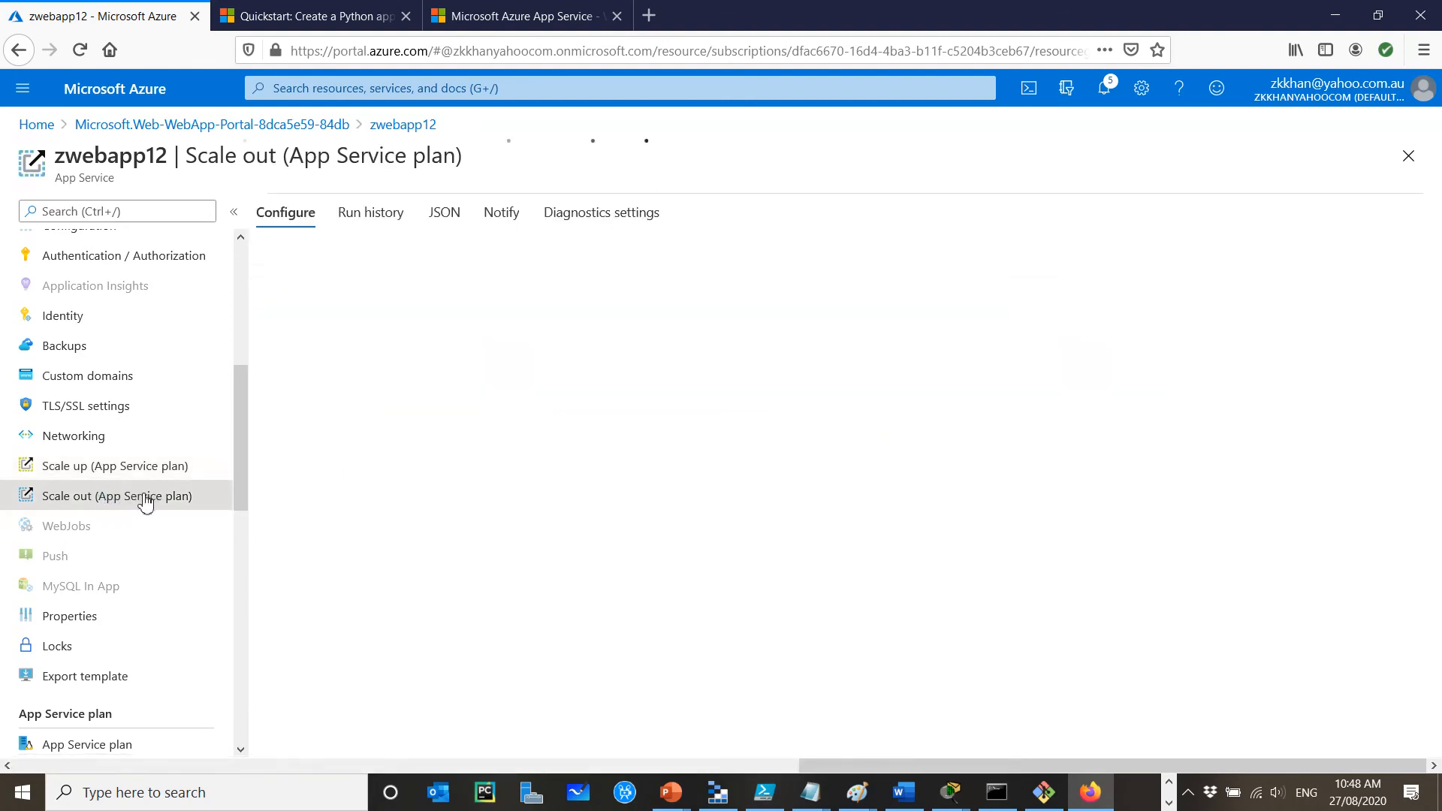
# Step: Open the App Service plan zappserviceplan1 and examine its available settings and its CPU, memory and data usage charts
pyautogui.scroll(-4, 145, 502)
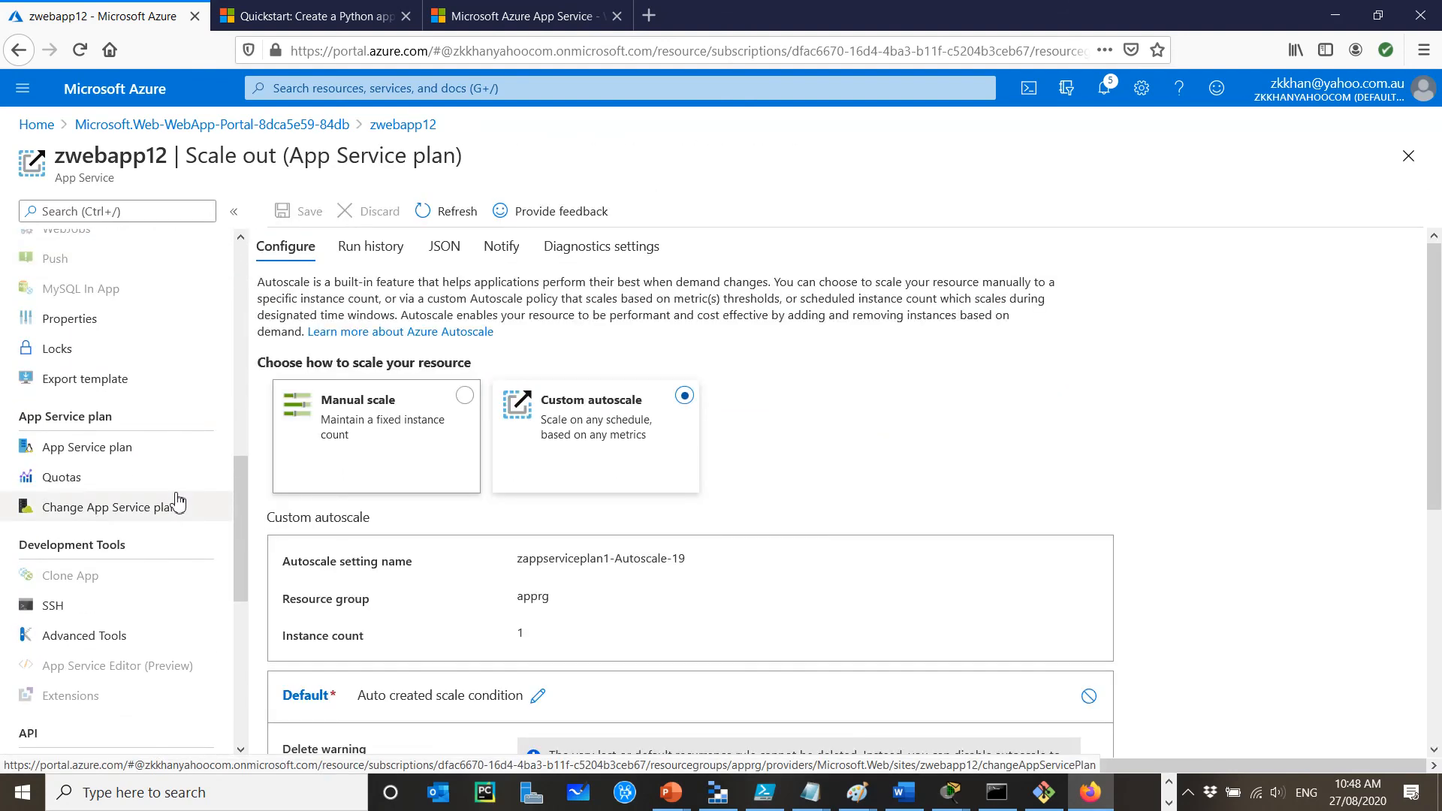
pyautogui.click(121, 456)
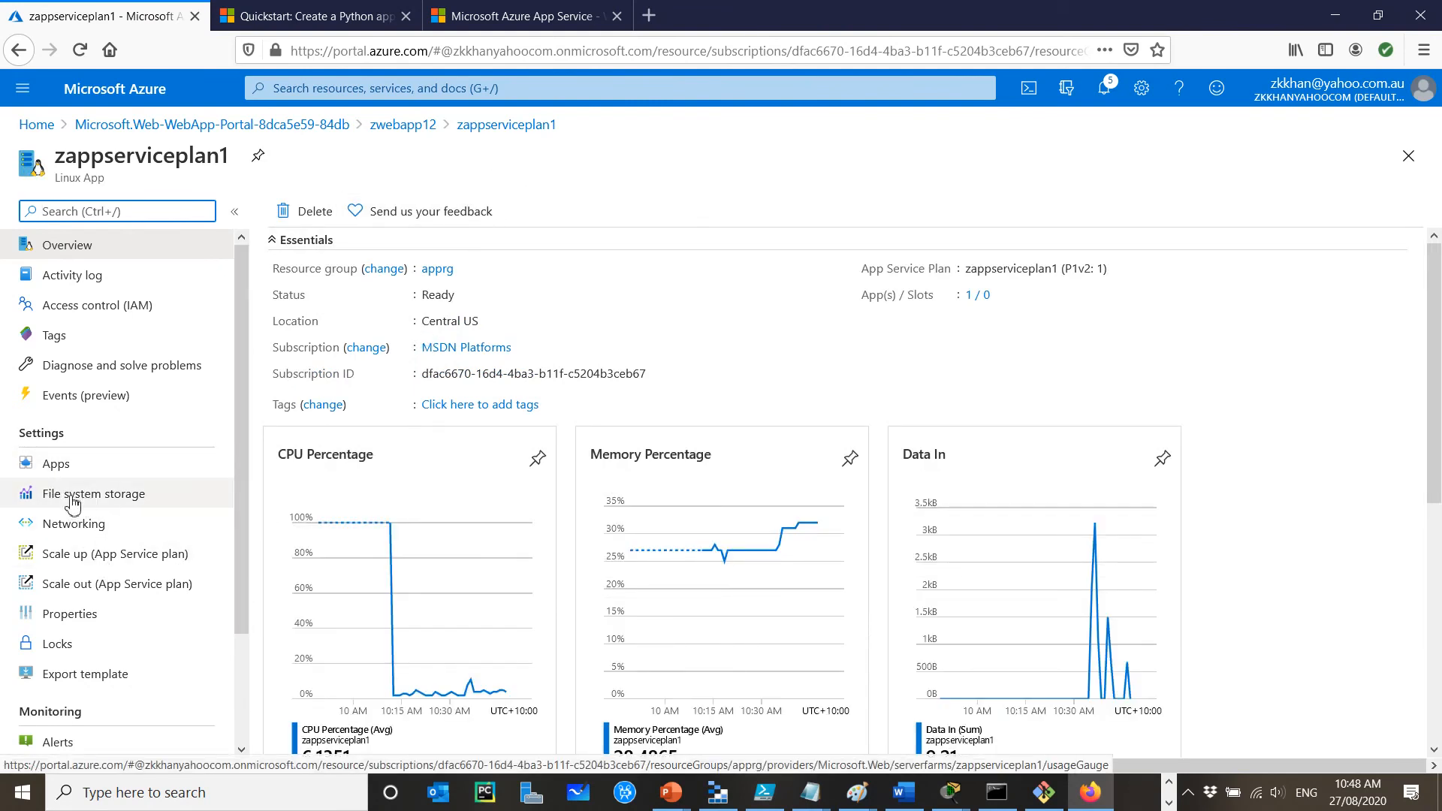
pyautogui.moveTo(241, 482); pyautogui.dragTo(242, 463)
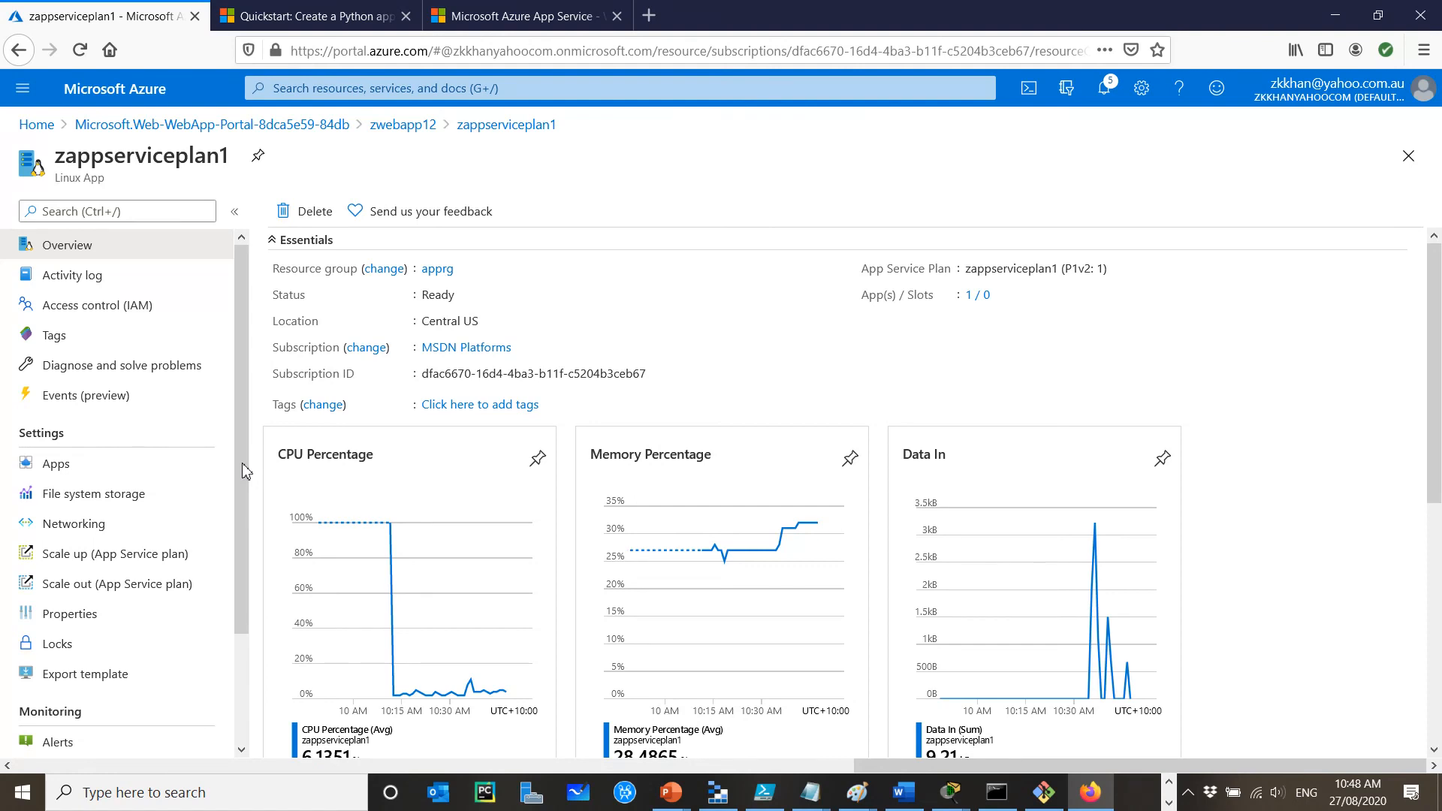
pyautogui.moveTo(241, 318)
pyautogui.mouseDown()
pyautogui.moveTo(233, 380)
pyautogui.moveTo(242, 316)
pyautogui.mouseUp()
pyautogui.scroll(-1, 102, 474)
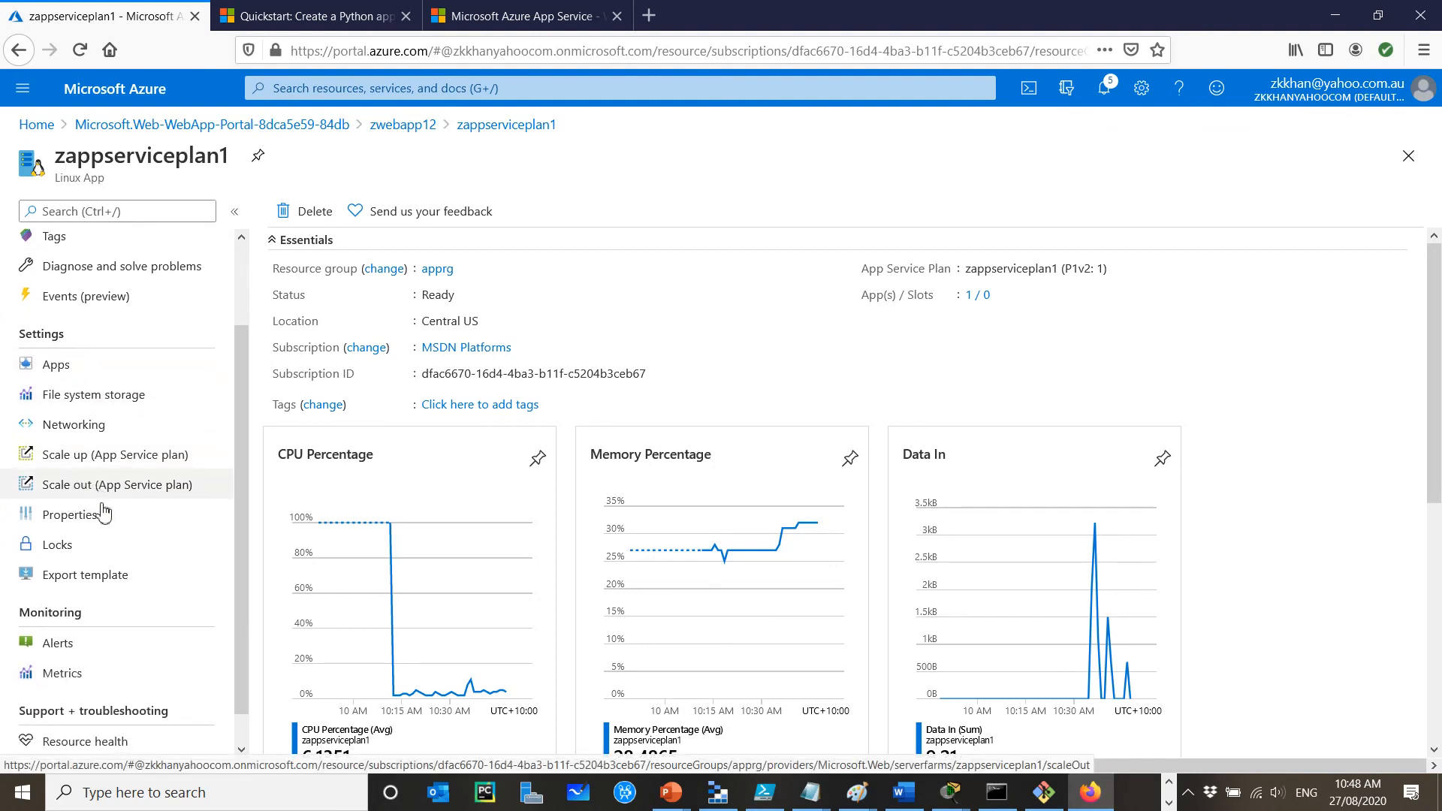
pyautogui.scroll(-1, 158, 505)
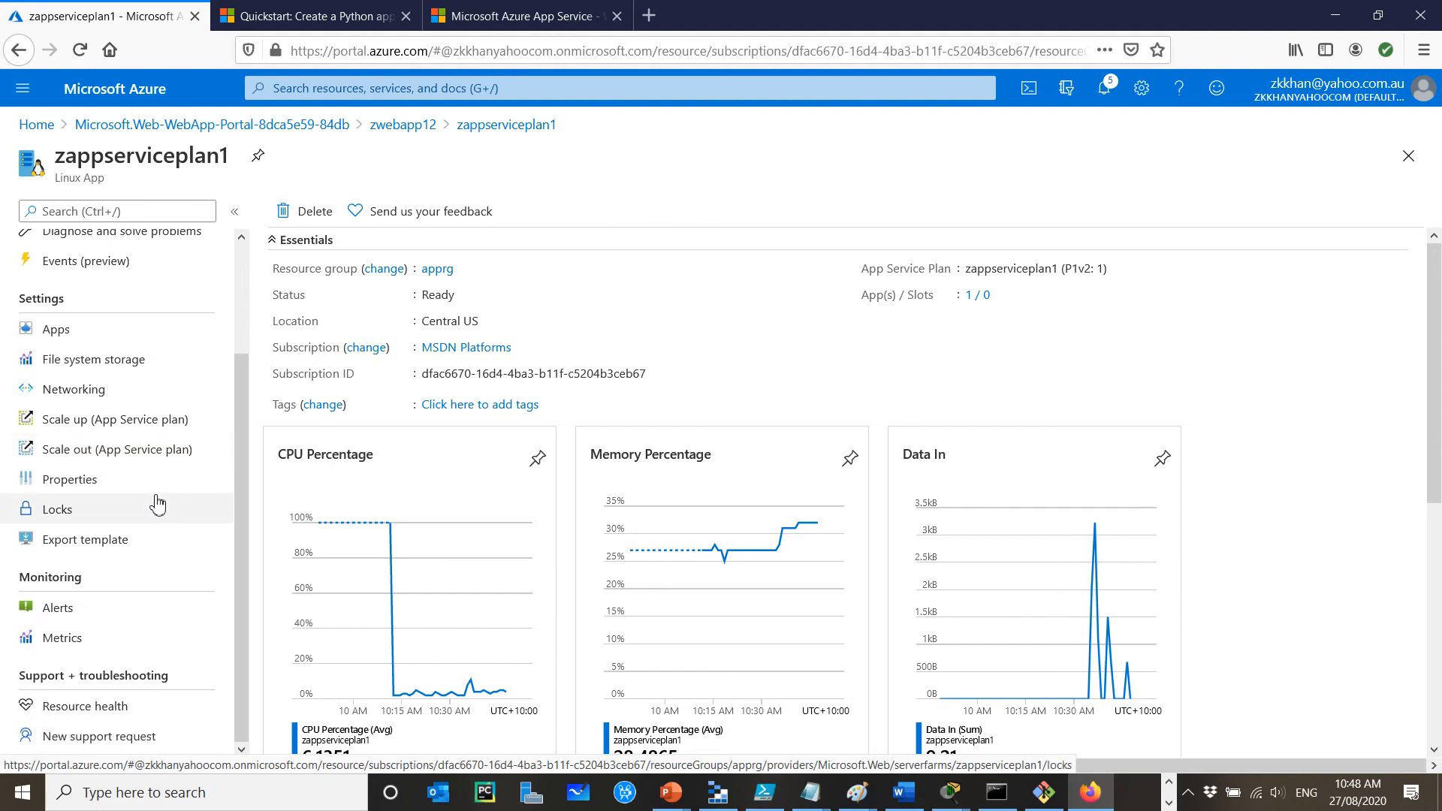
pyautogui.moveTo(244, 508); pyautogui.dragTo(248, 337)
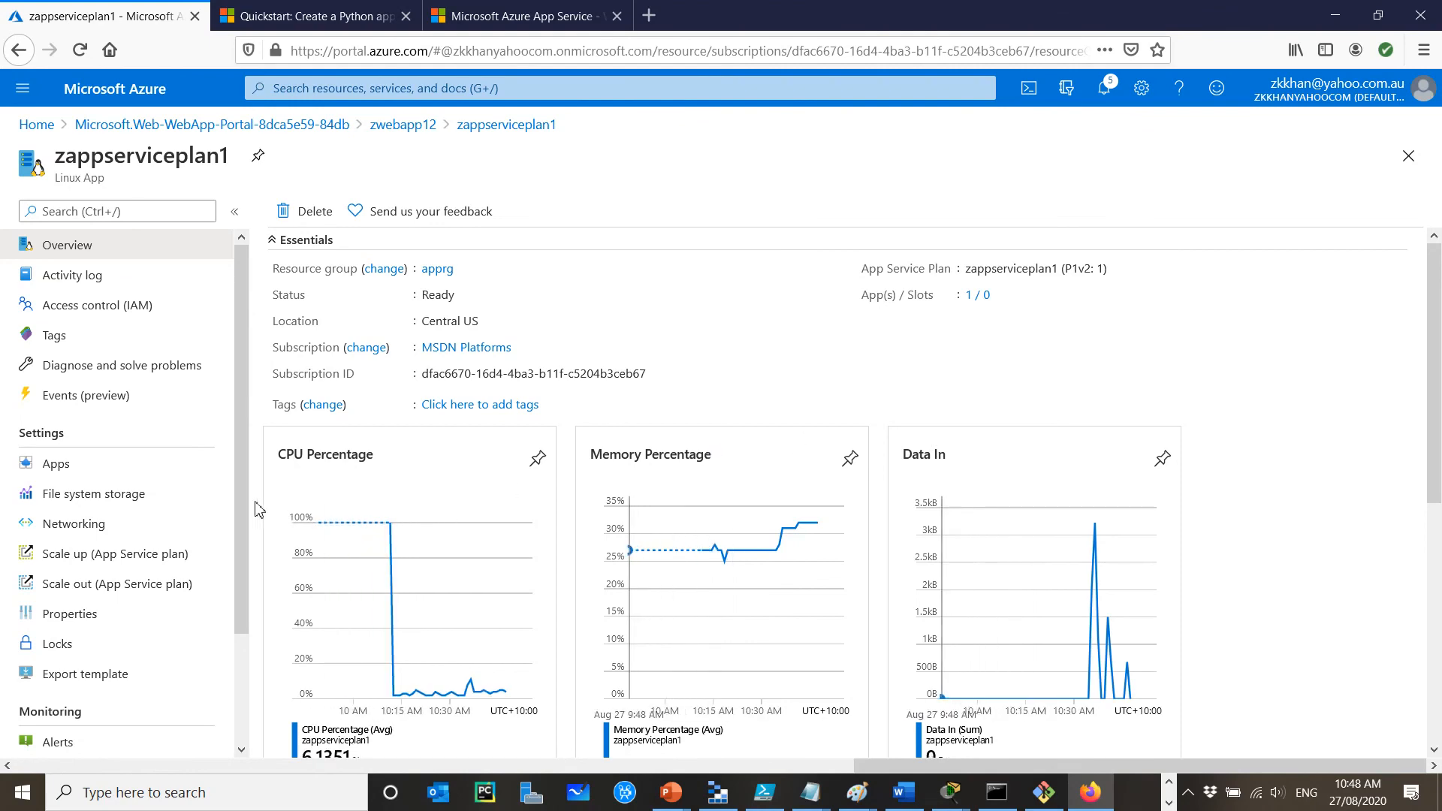
pyautogui.scroll(-5, 1232, 566)
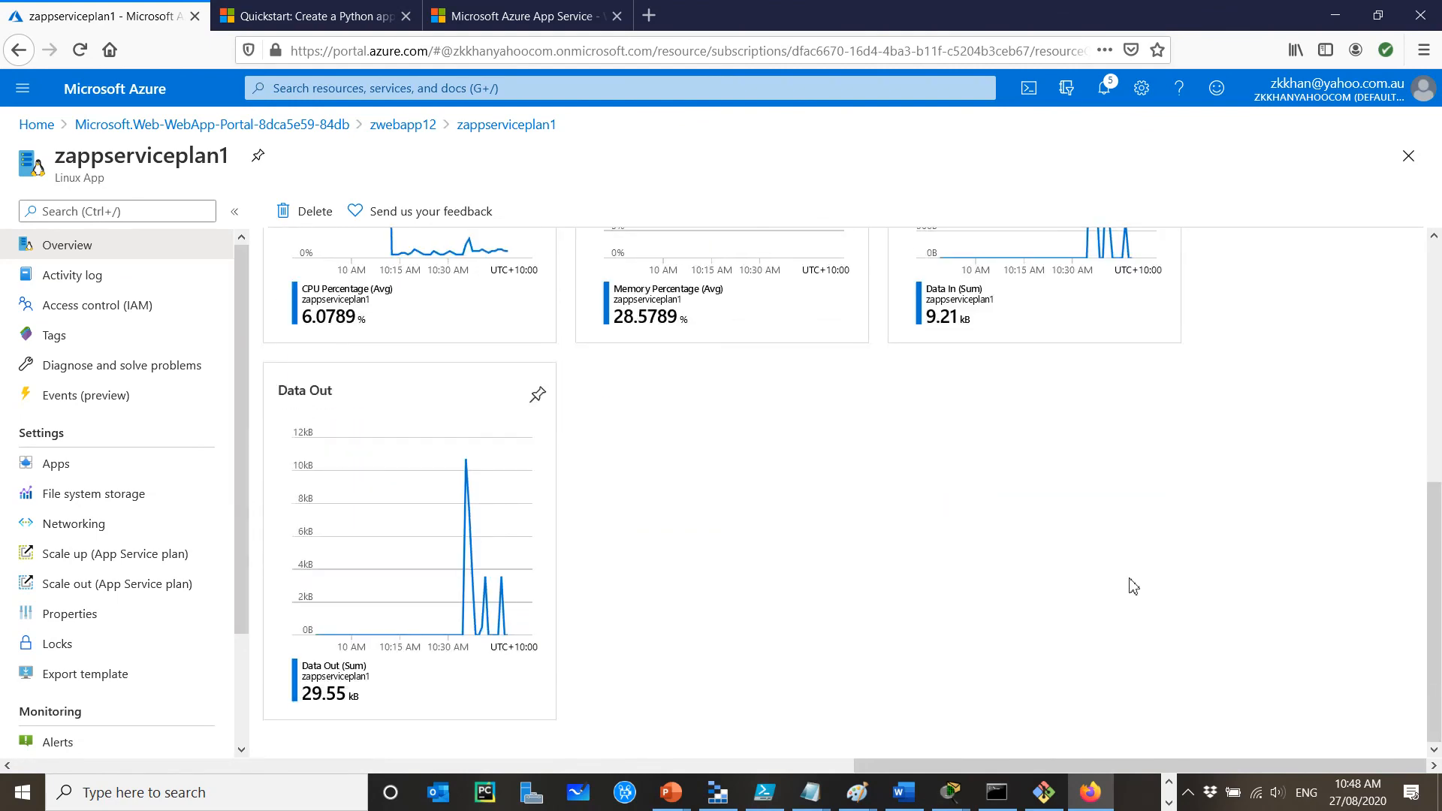
pyautogui.scroll(3, 1104, 586)
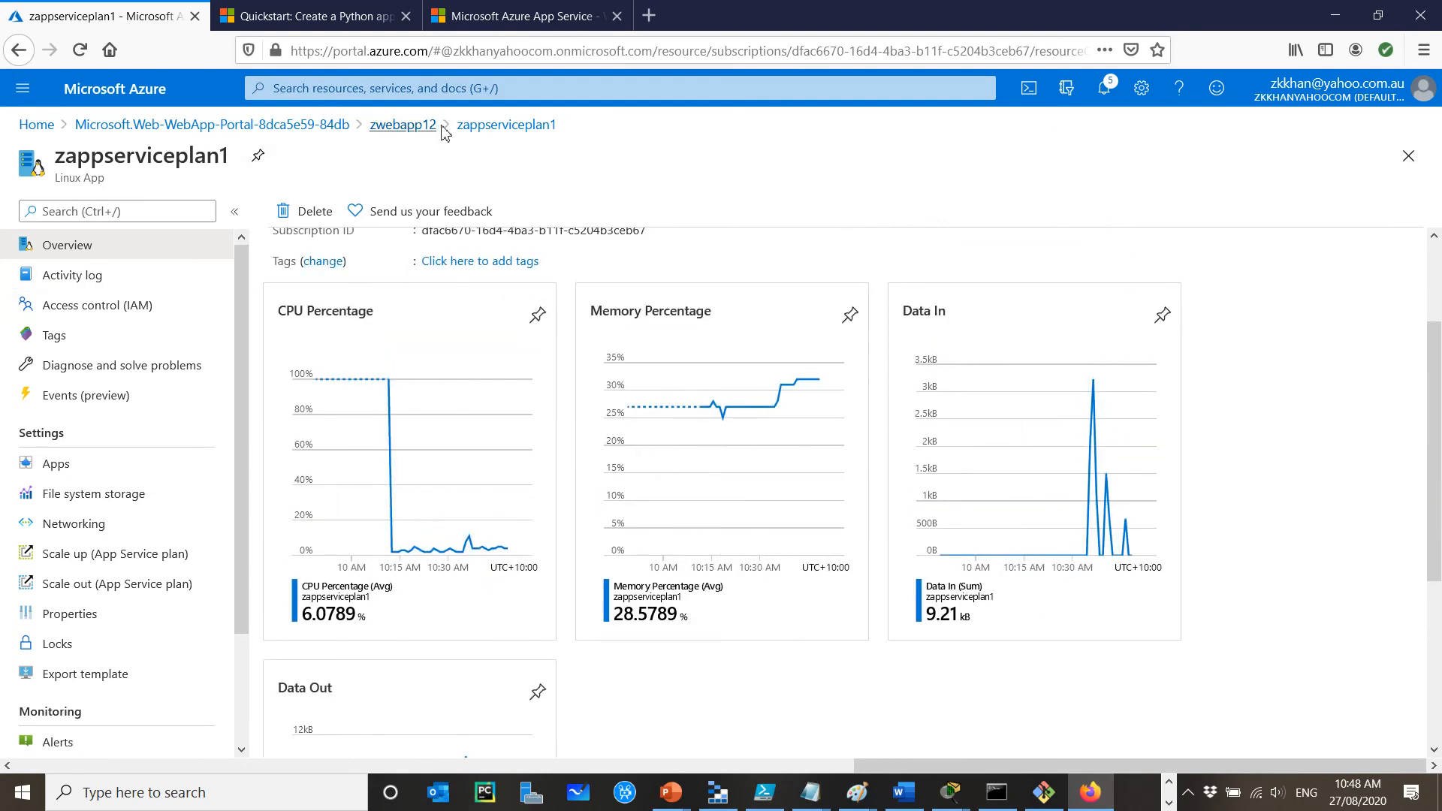
# Step: Return to the zwebapp12 overview and review its essentials, diagnostic options and monitoring charts
pyautogui.click(391, 132)
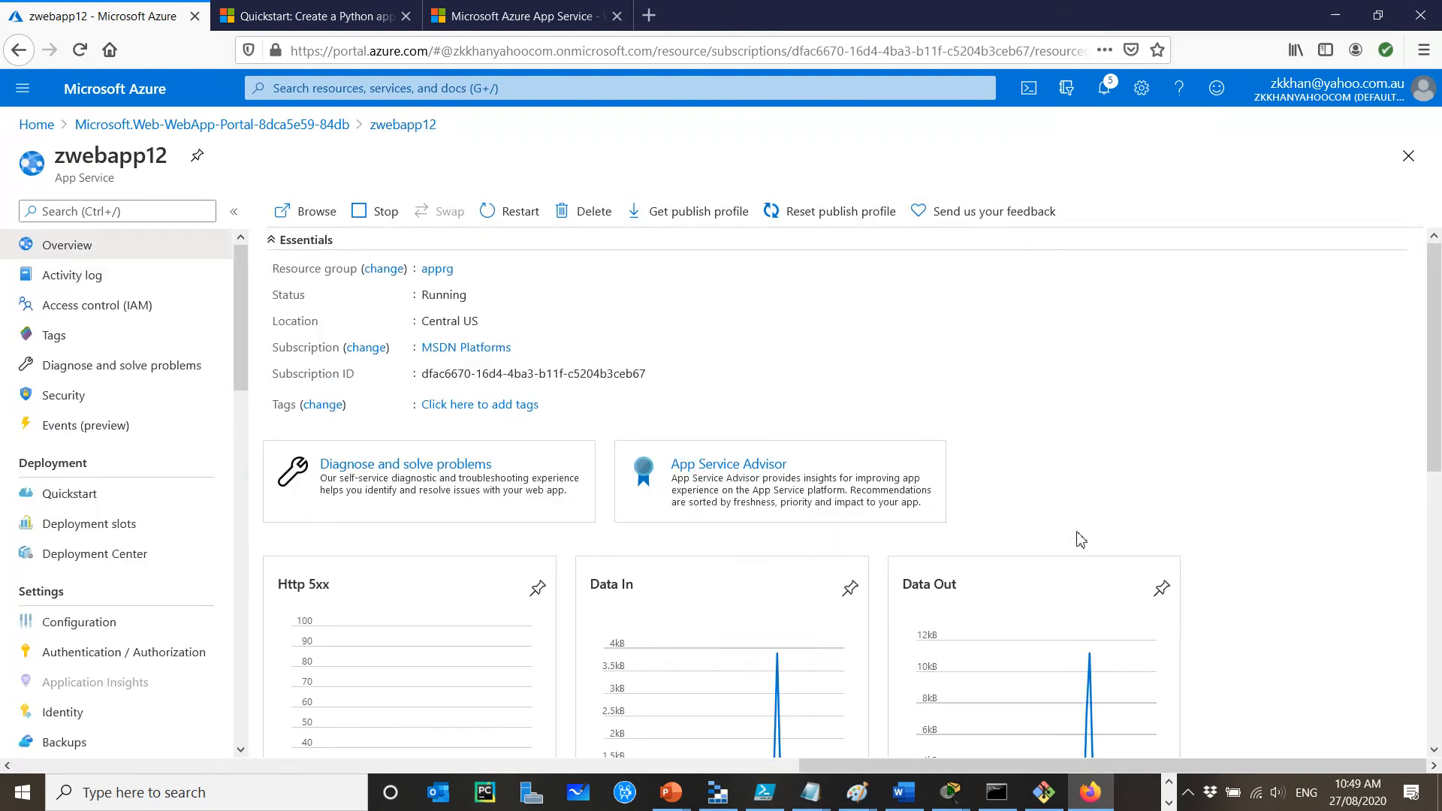
pyautogui.scroll(-3, 1079, 534)
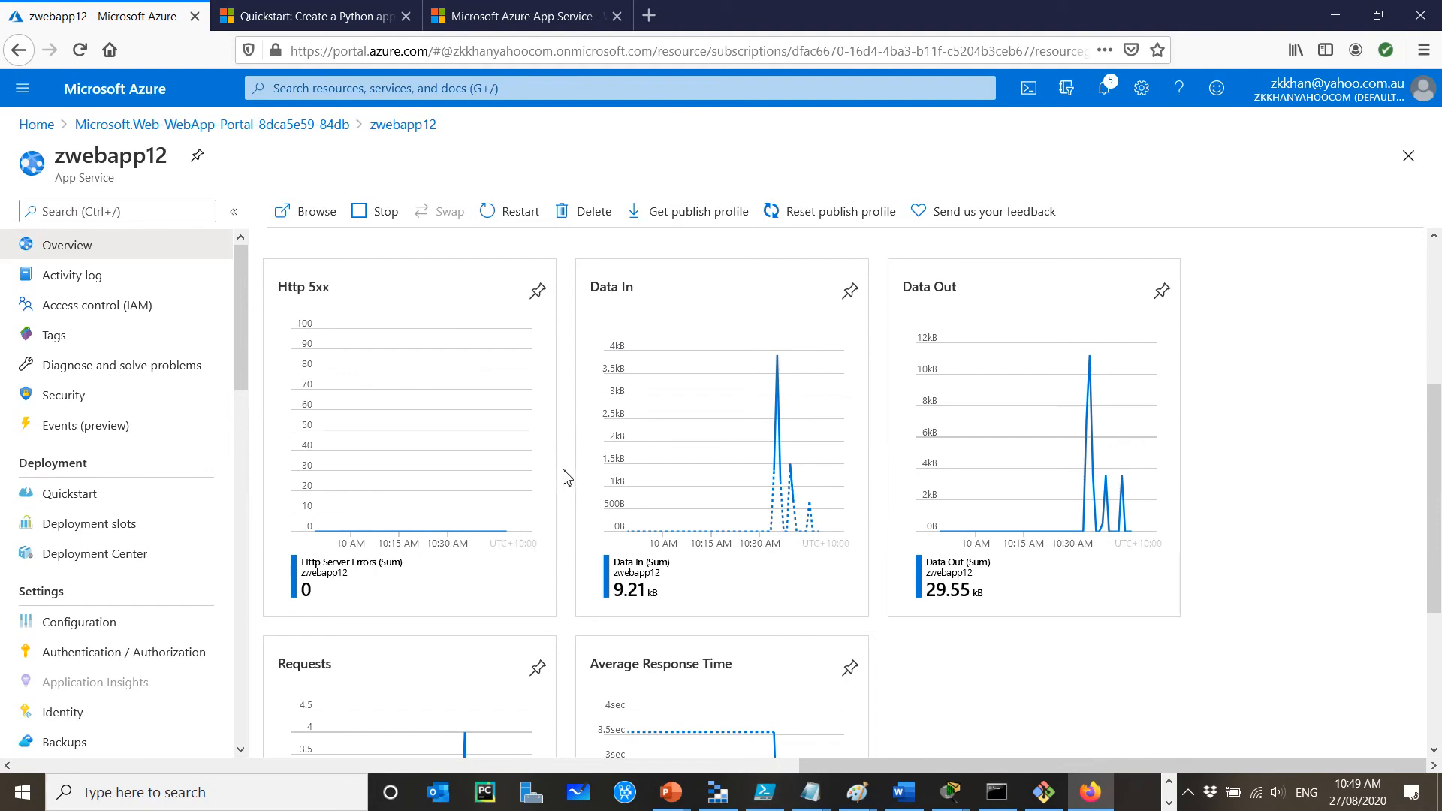
pyautogui.scroll(3, 567, 477)
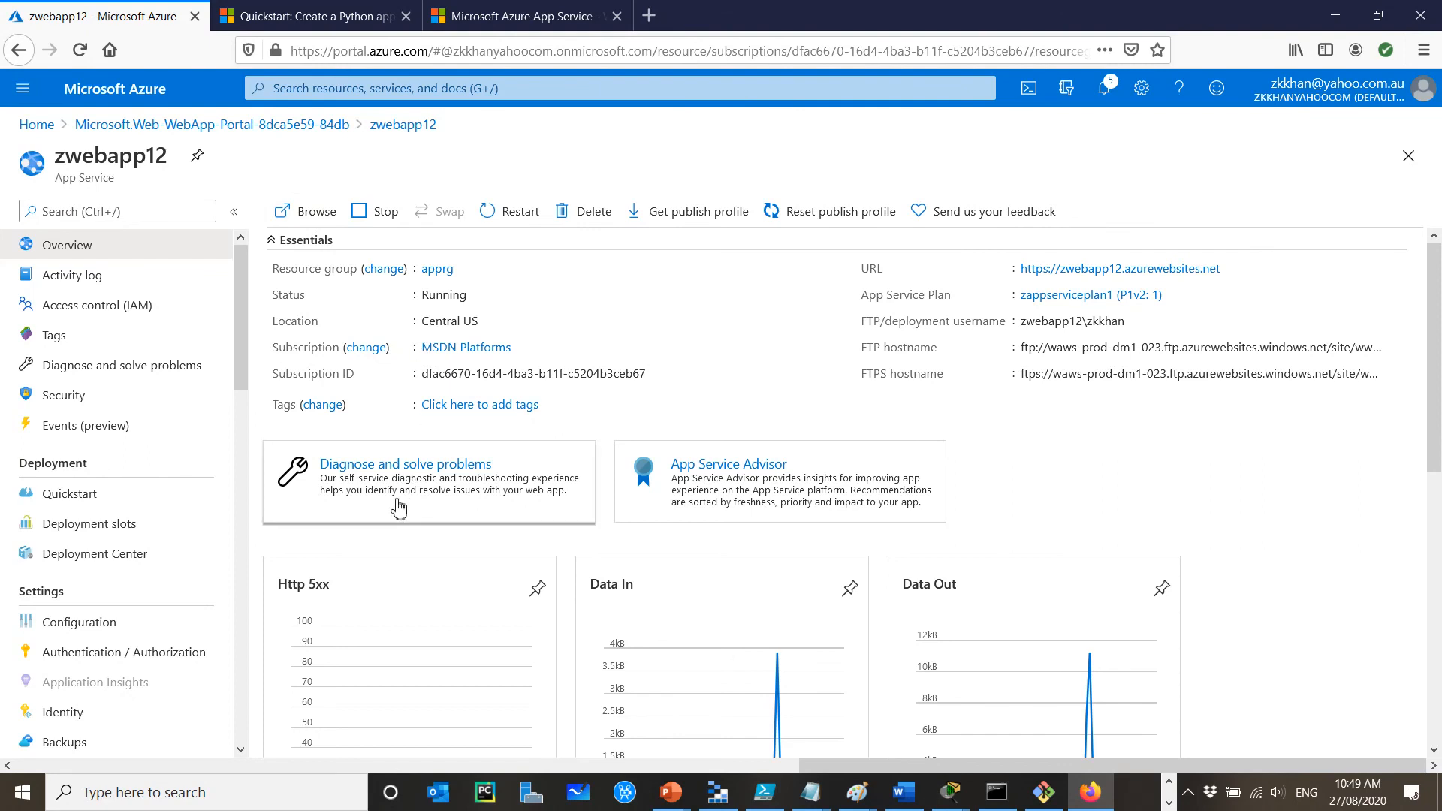
pyautogui.scroll(-1, 679, 386)
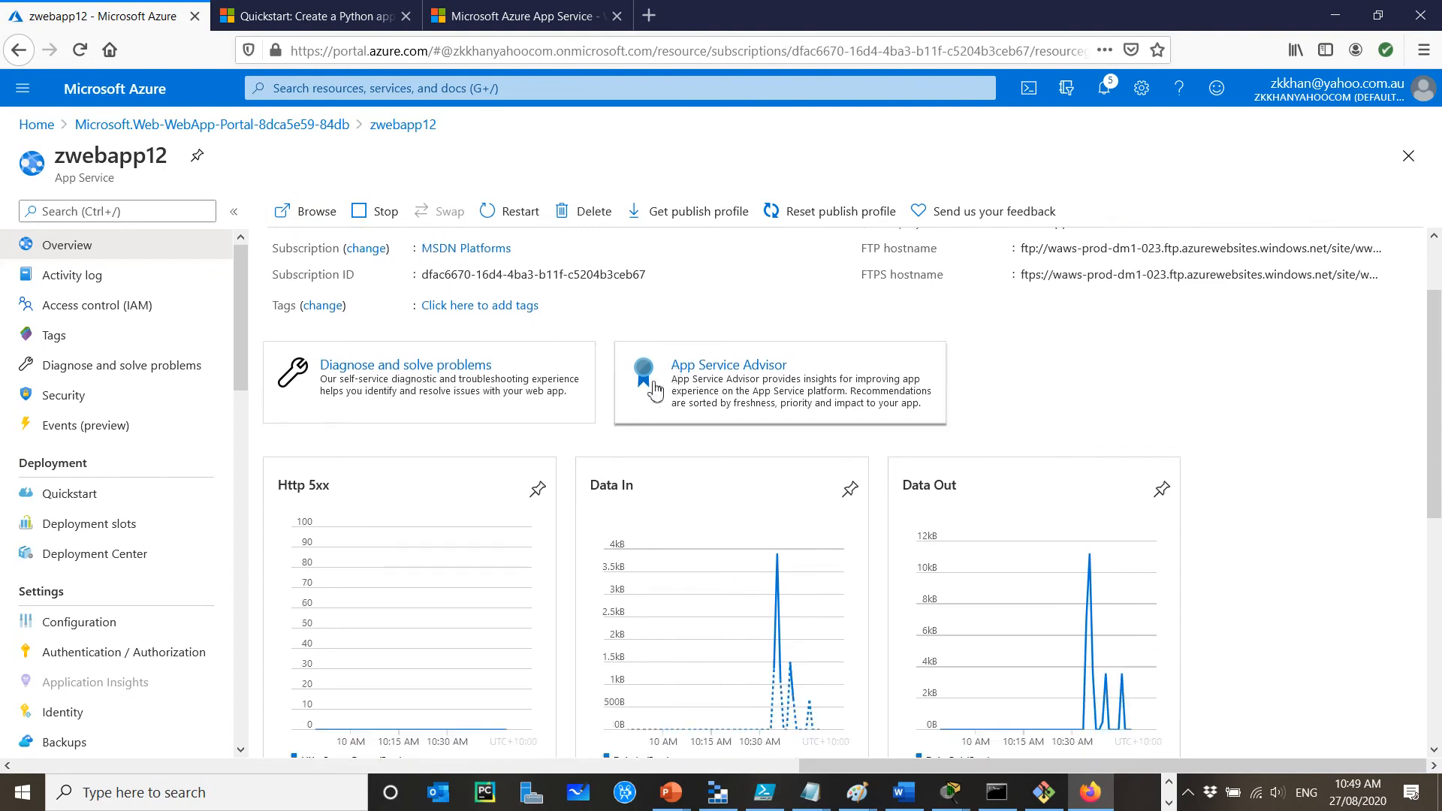